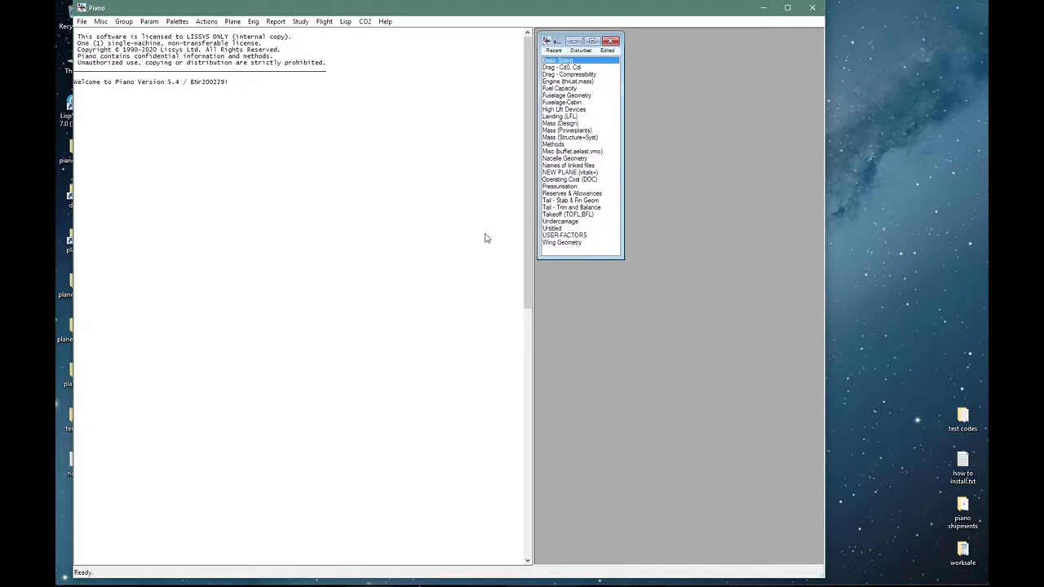
# Show the Report menu's report types, such as 3-View, Mass, Drag Spot and Range.
pyautogui.click(275, 22)
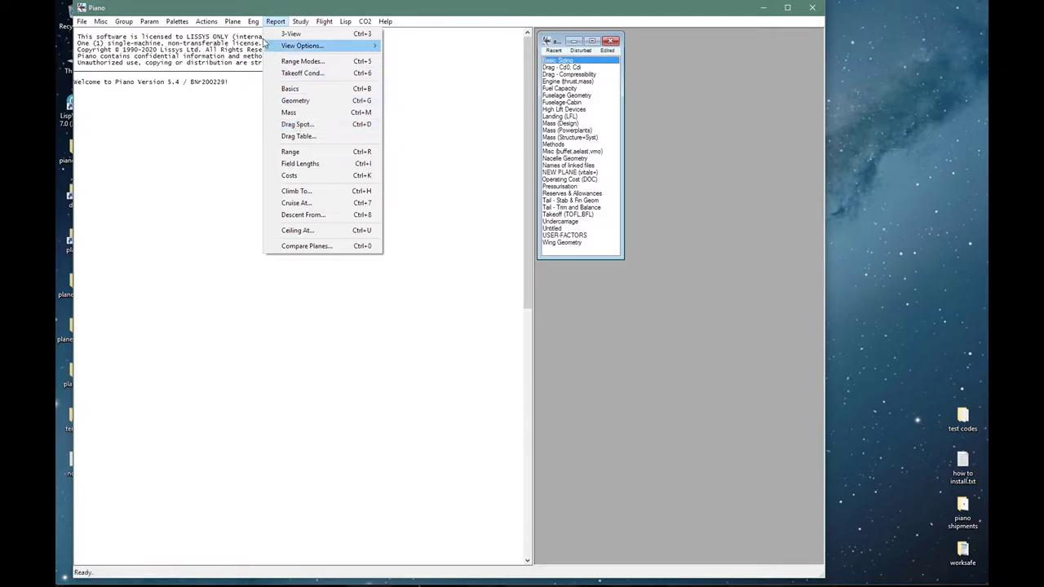
# Look through the Eng, Study, Help and Param menus and close each without choosing anything.
pyautogui.moveTo(252, 22)
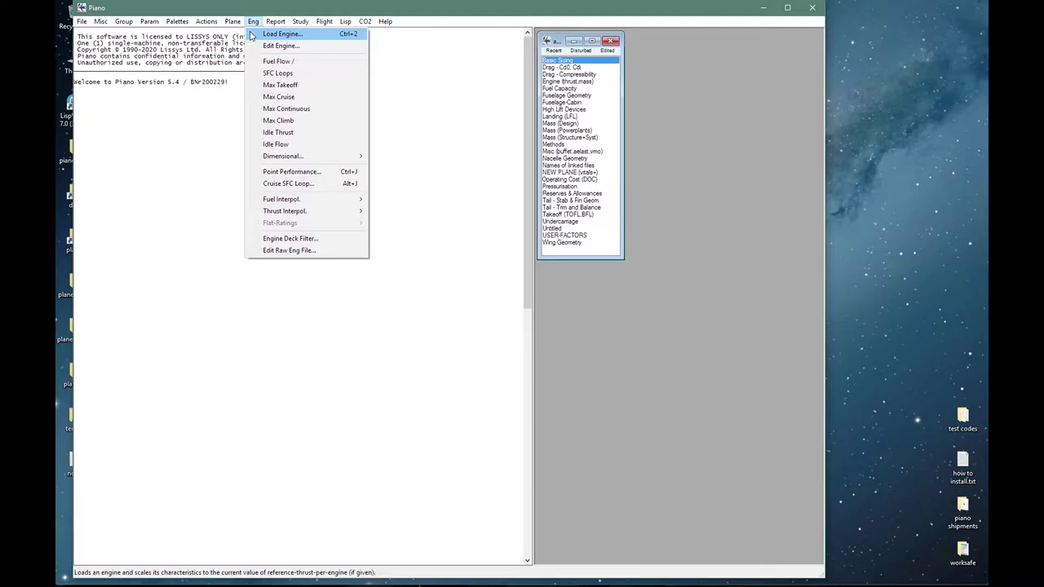
pyautogui.moveTo(300, 22)
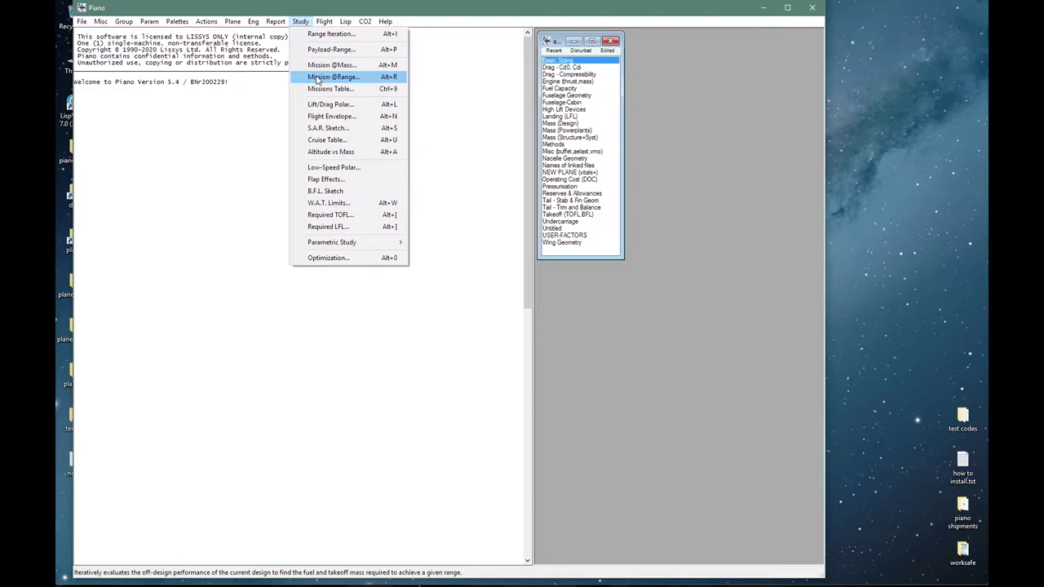
pyautogui.moveTo(385, 22)
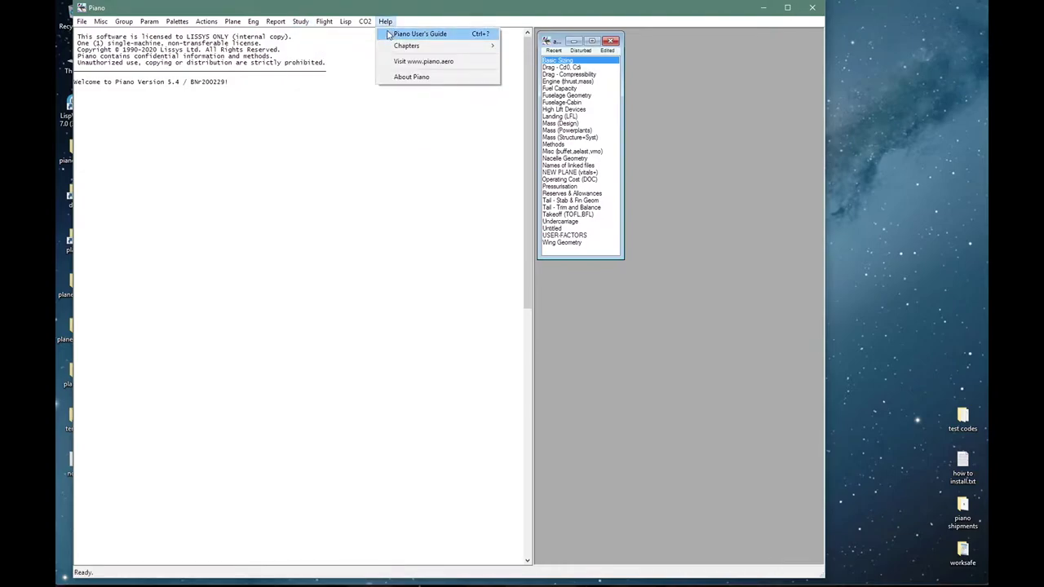
pyautogui.click(389, 178)
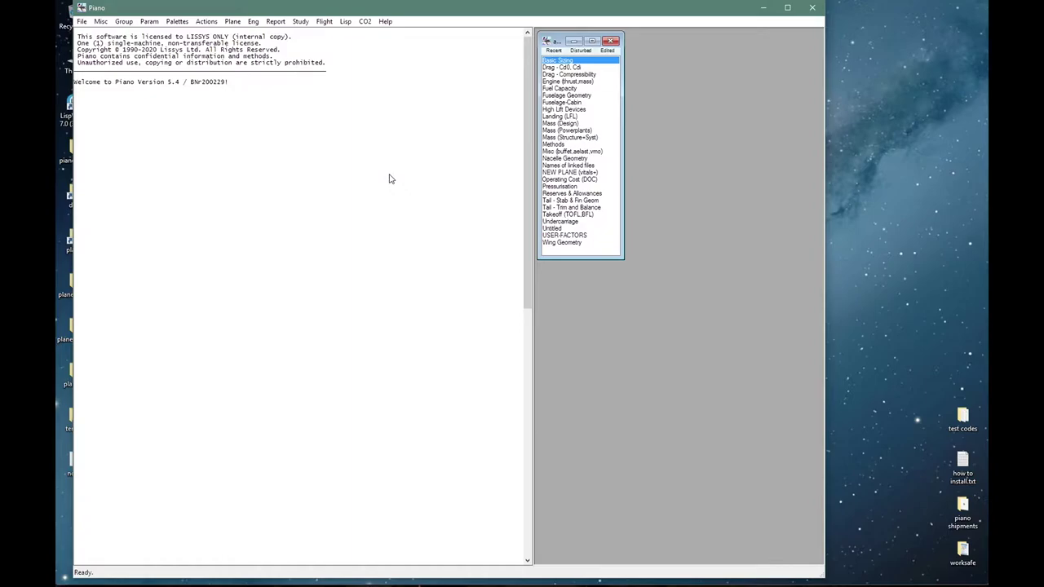
pyautogui.click(152, 23)
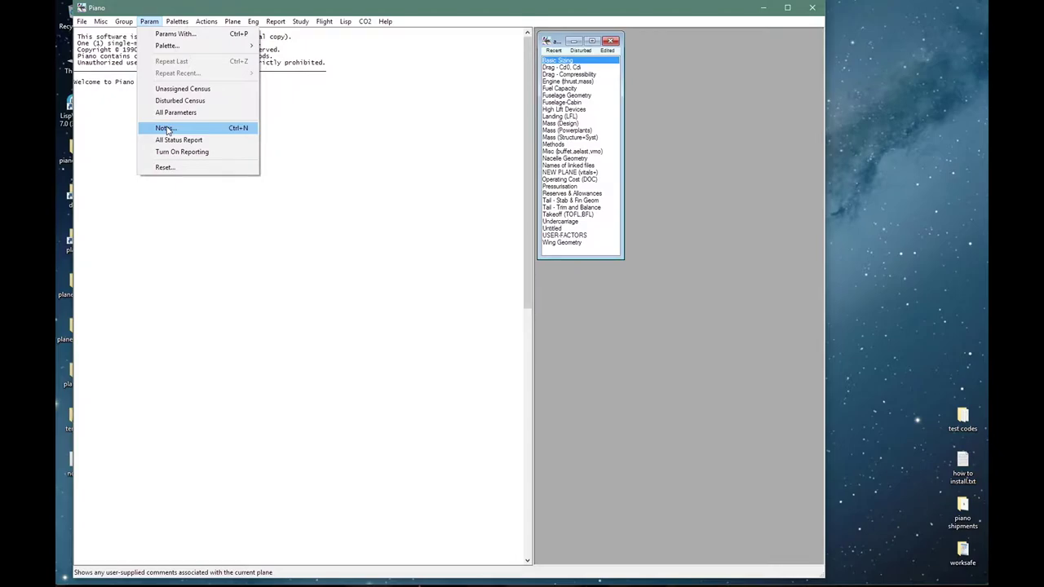
pyautogui.click(363, 179)
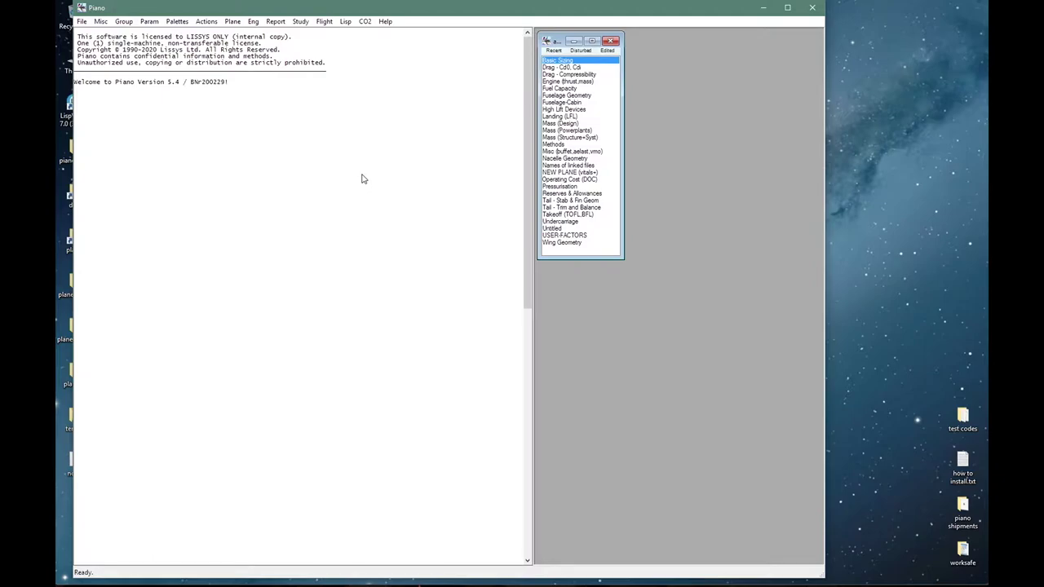
# List all 279 parameters of the plane, then only the 15 vital ones.
pyautogui.hotkey('alt', 'a')
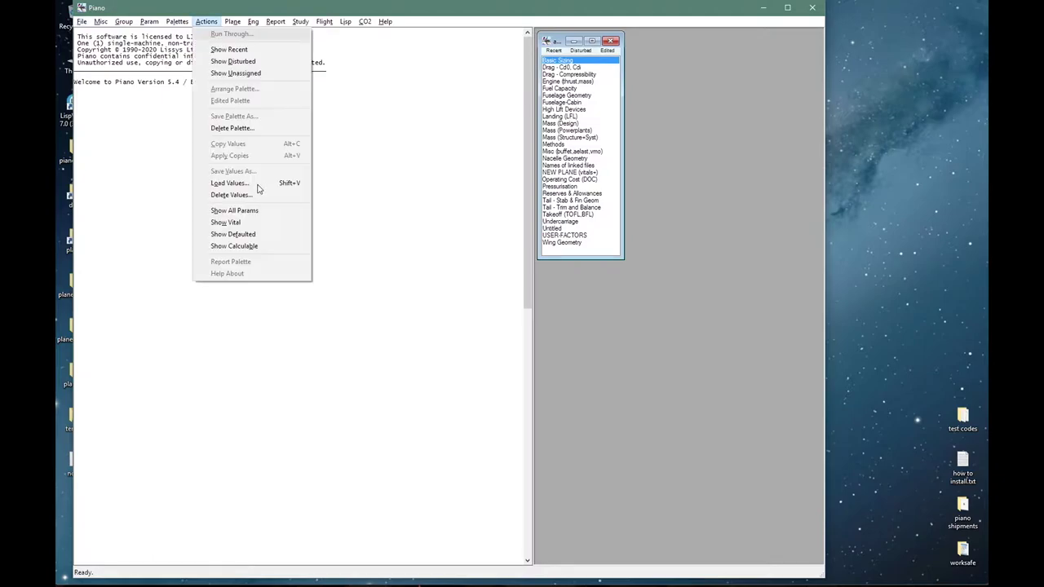
pyautogui.click(253, 213)
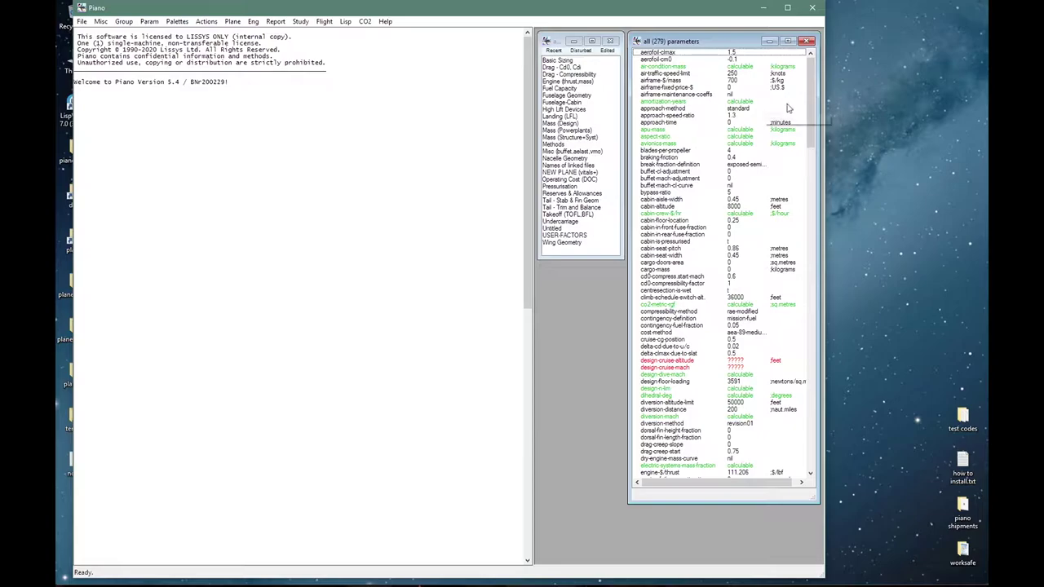
pyautogui.moveTo(813, 86); pyautogui.dragTo(803, 319)
pyautogui.hotkey('alt', 'a')
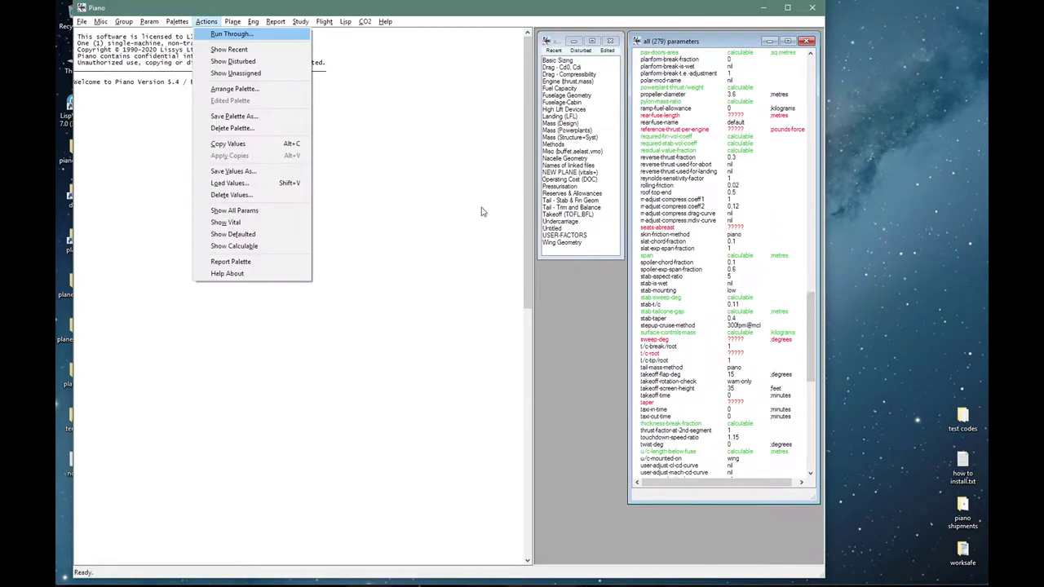
pyautogui.click(276, 222)
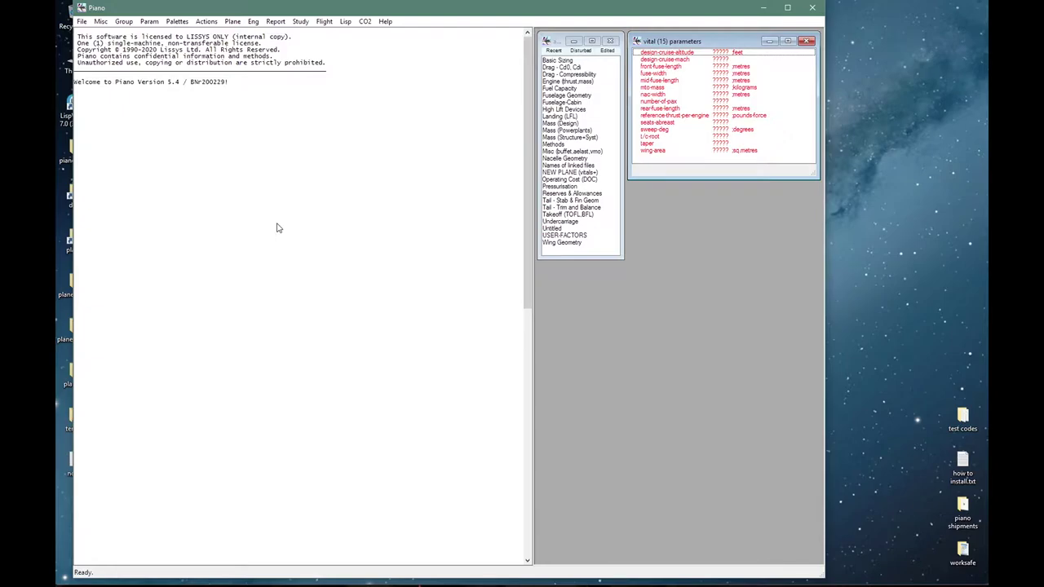
# Show the 215 defaulted and 49 calculable parameters, then the Mass (Design) group.
pyautogui.hotkey('alt', 'a')
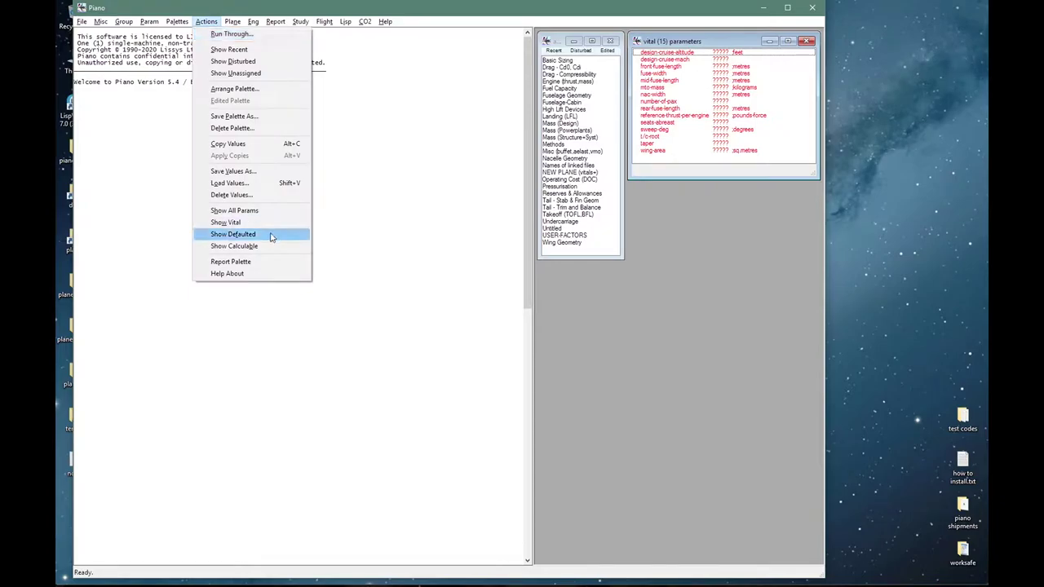
pyautogui.click(272, 235)
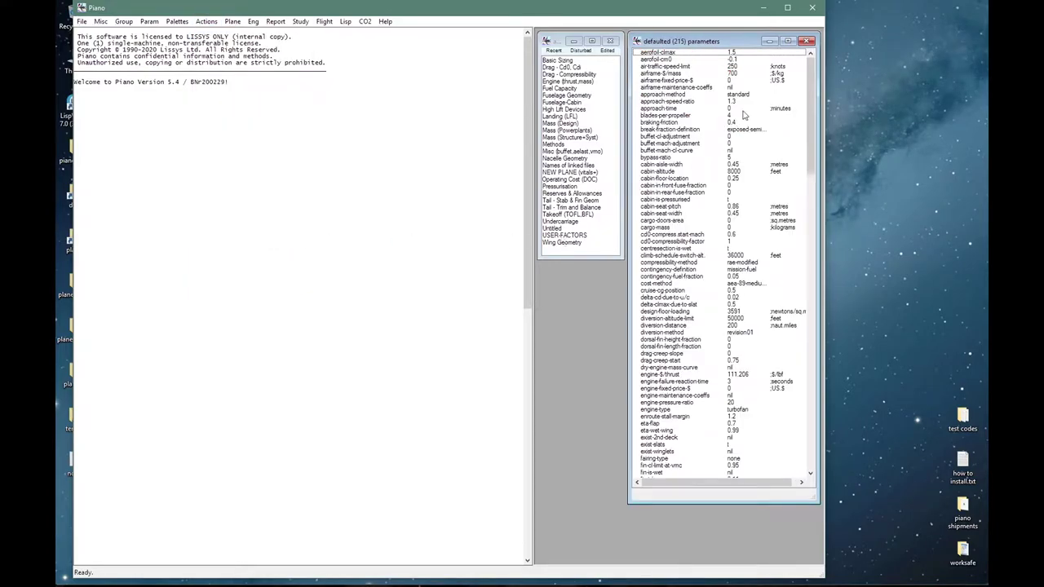
pyautogui.moveTo(811, 85); pyautogui.dragTo(800, 351)
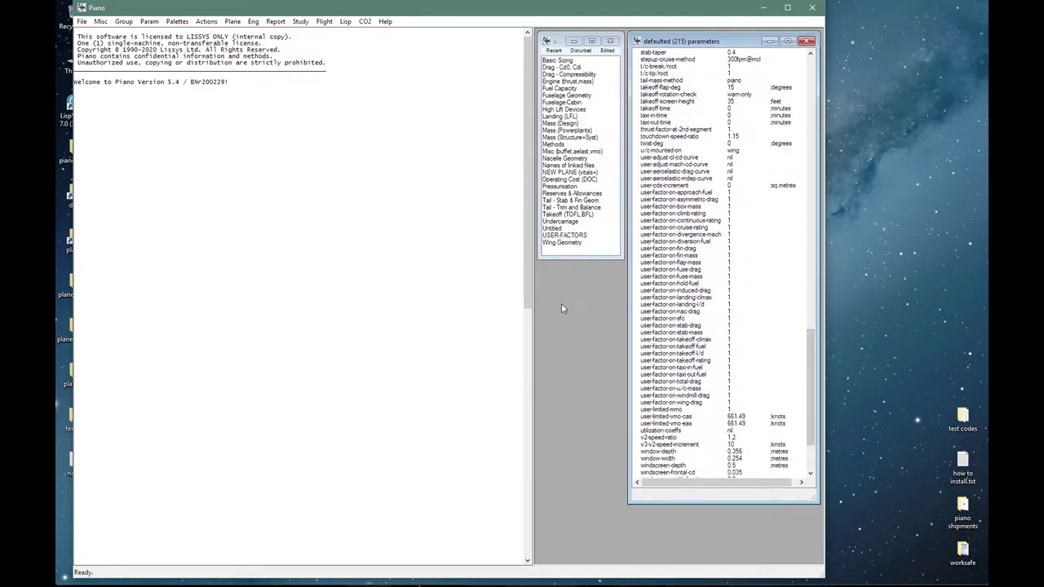
pyautogui.click(207, 21)
pyautogui.click(234, 246)
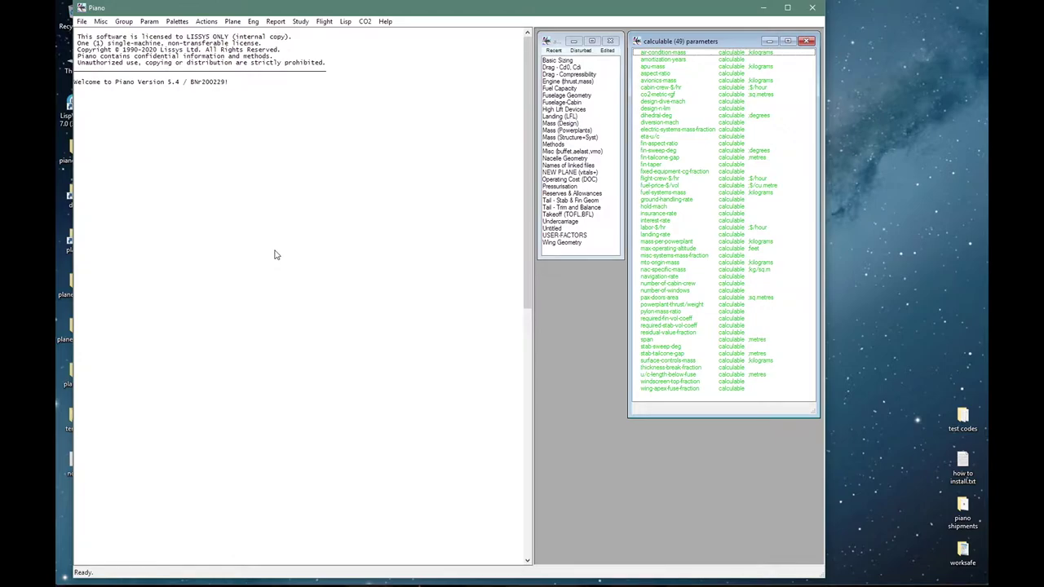
pyautogui.click(574, 125)
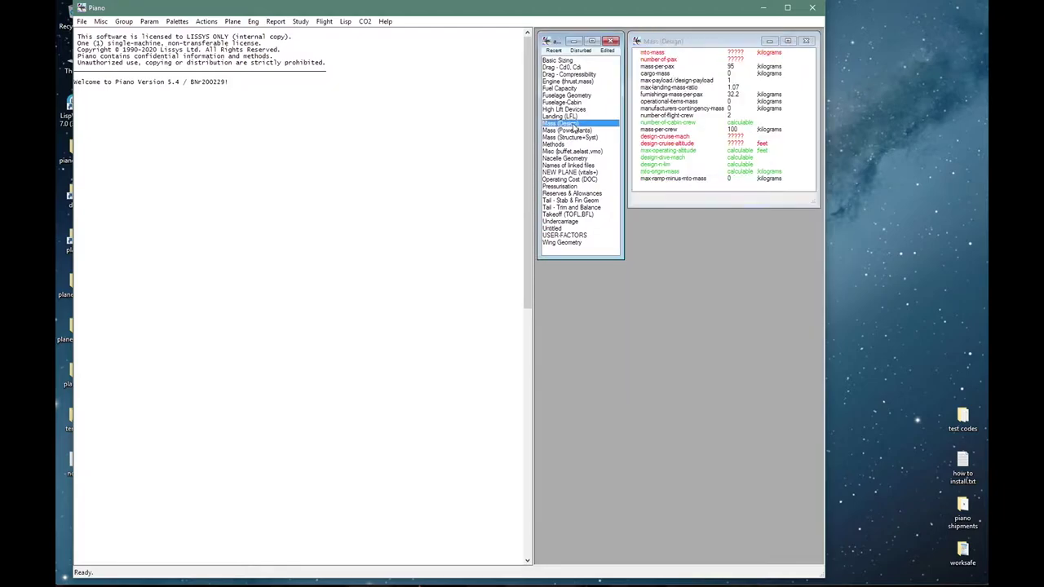
# Try number-of-pax at 187 and mass-per-pax at 127.5, cancelling both edits.
pyautogui.doubleClick(683, 61)
pyautogui.click(448, 284)
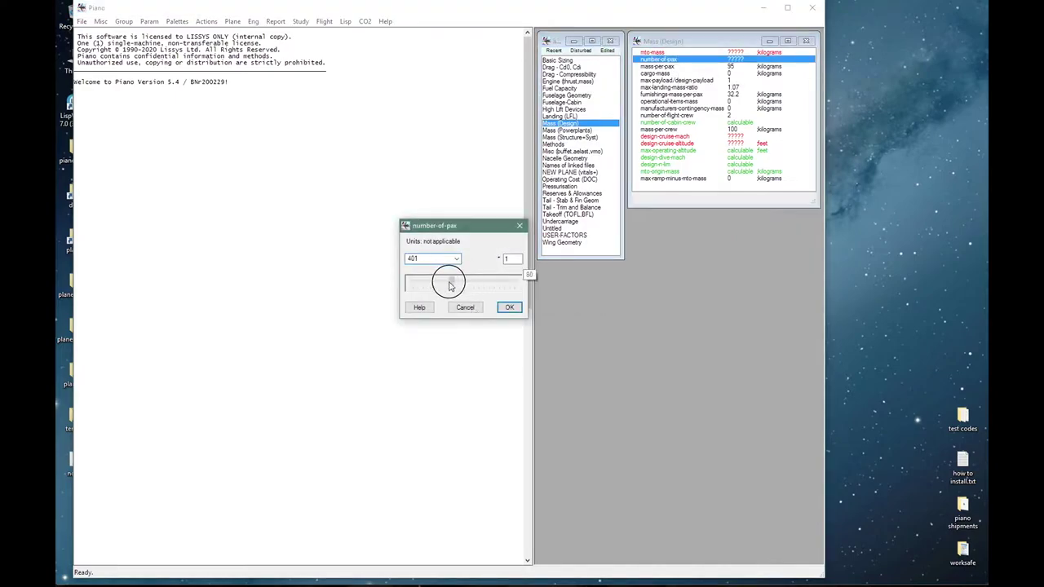
pyautogui.moveTo(448, 283); pyautogui.dragTo(432, 286)
pyautogui.click(464, 307)
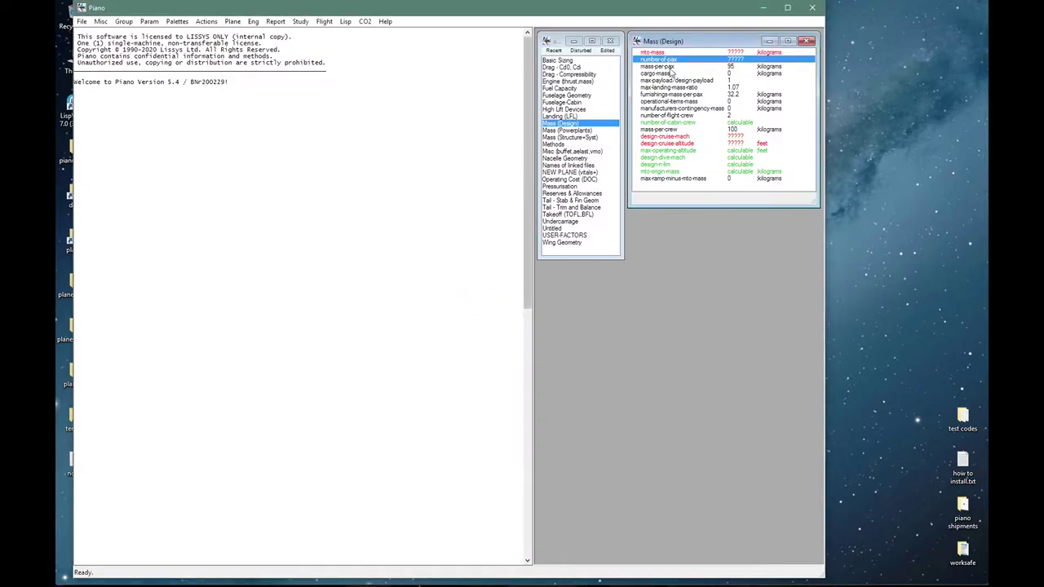
pyautogui.doubleClick(670, 67)
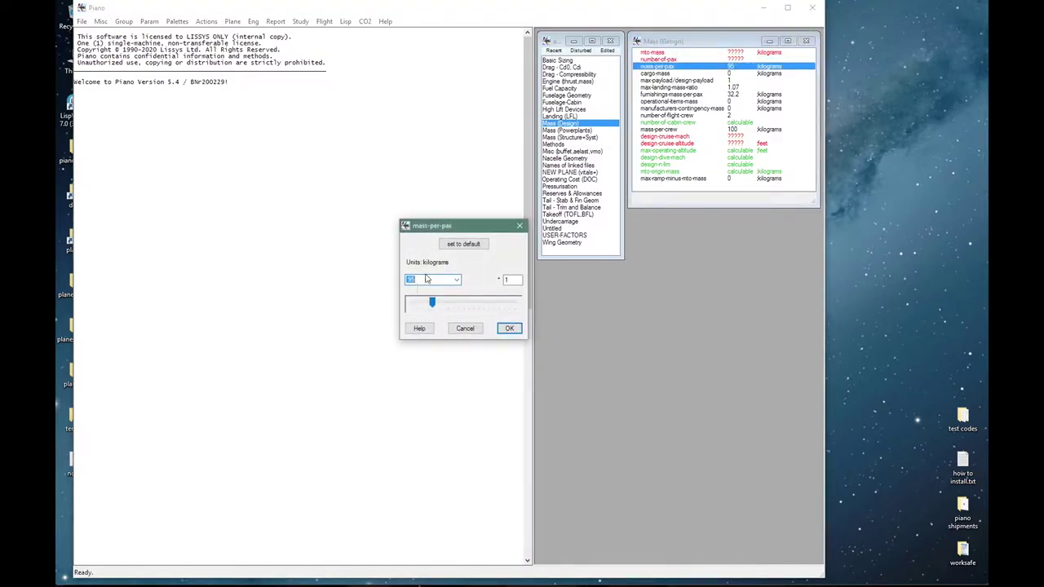
pyautogui.moveTo(431, 302)
pyautogui.mouseDown()
pyautogui.moveTo(422, 296)
pyautogui.moveTo(438, 301)
pyautogui.mouseUp()
pyautogui.click(462, 244)
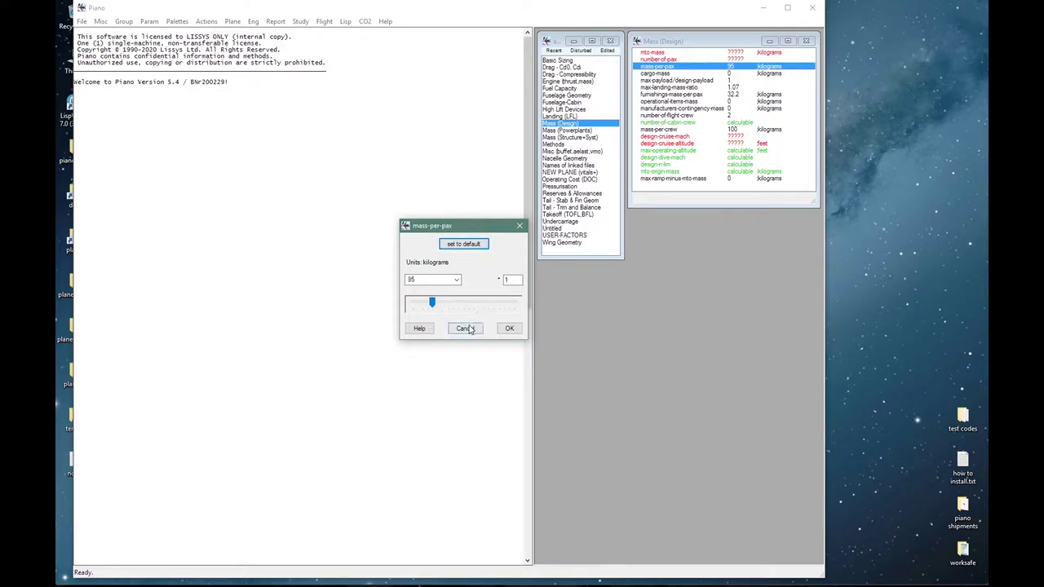
pyautogui.click(467, 328)
# Try 5 cabin crew without internal calculation, cancel, then show NEW PLANE (vitals+).
pyautogui.doubleClick(684, 123)
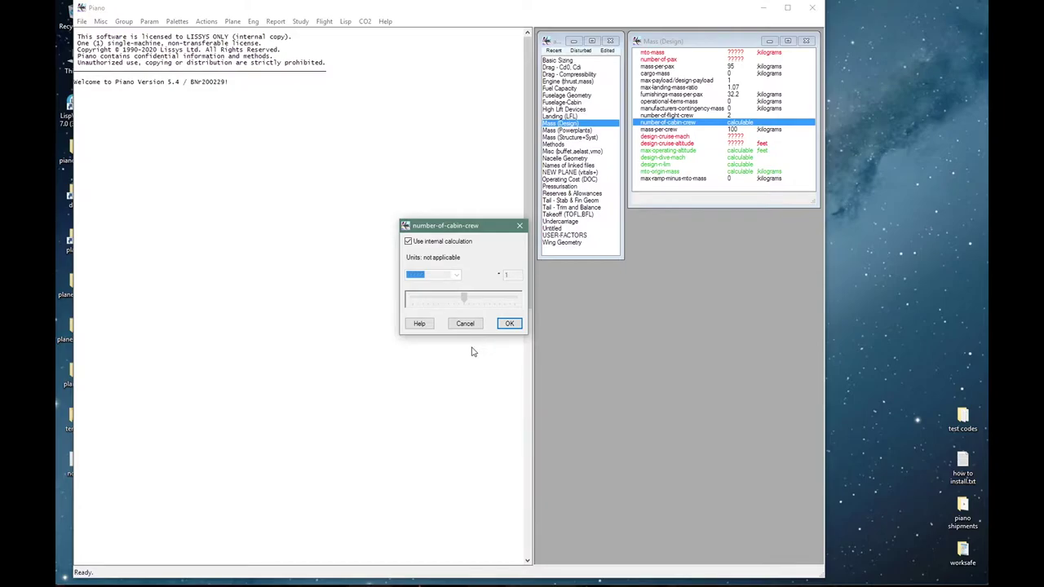
pyautogui.click(437, 242)
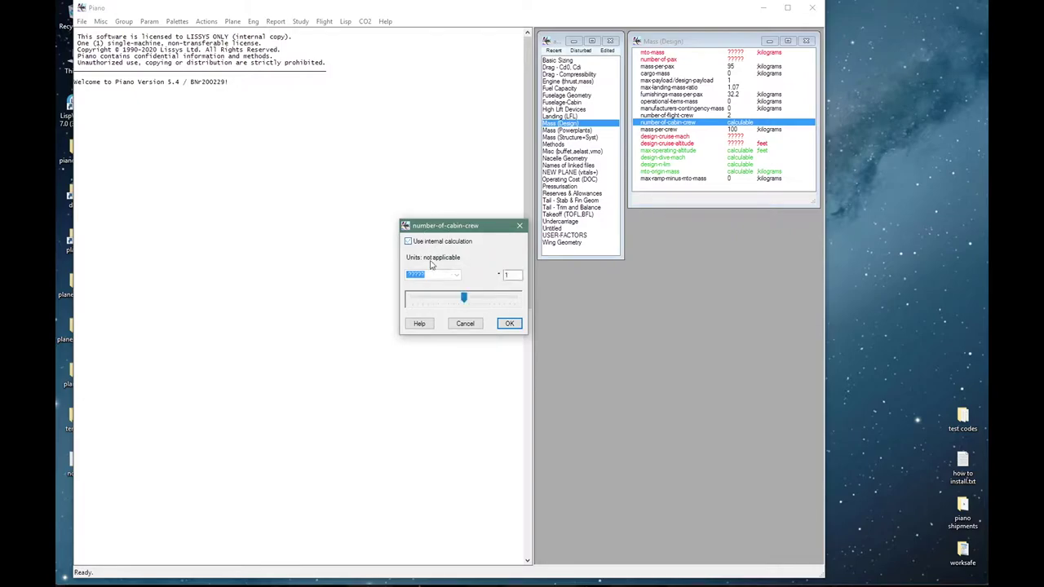
pyautogui.click(427, 275)
pyautogui.write('5')
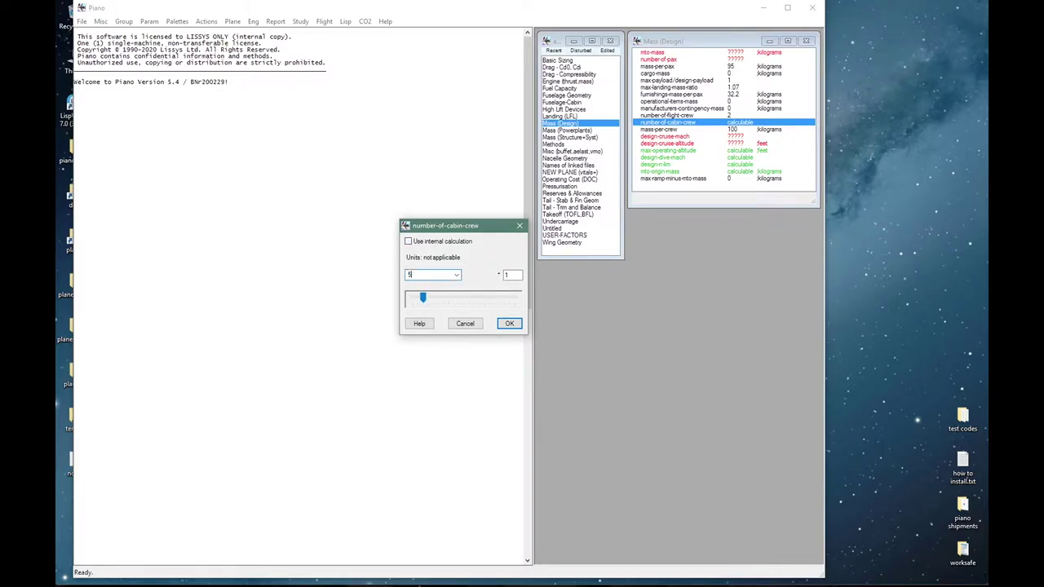
pyautogui.click(463, 323)
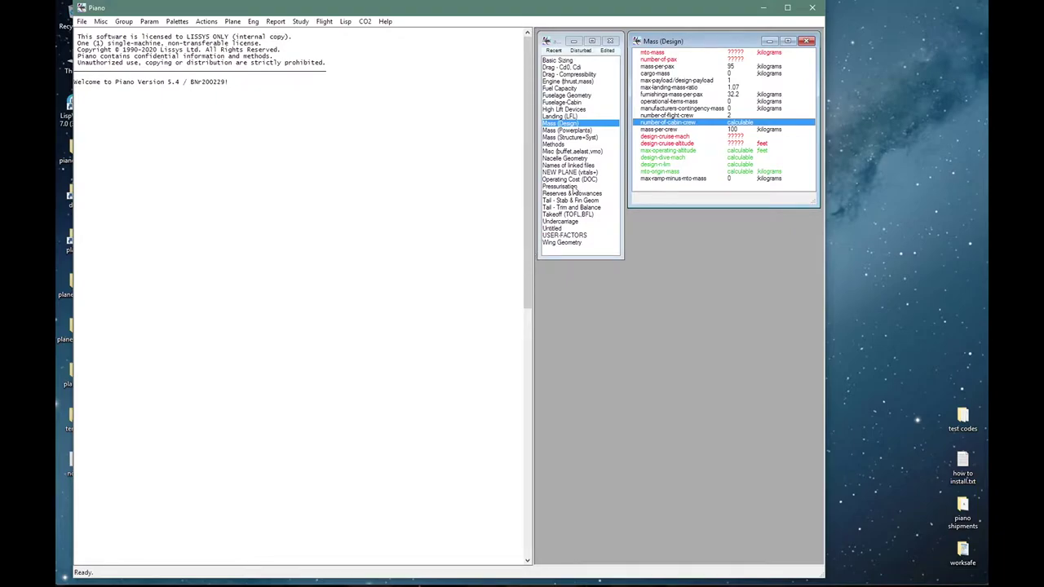
pyautogui.click(568, 173)
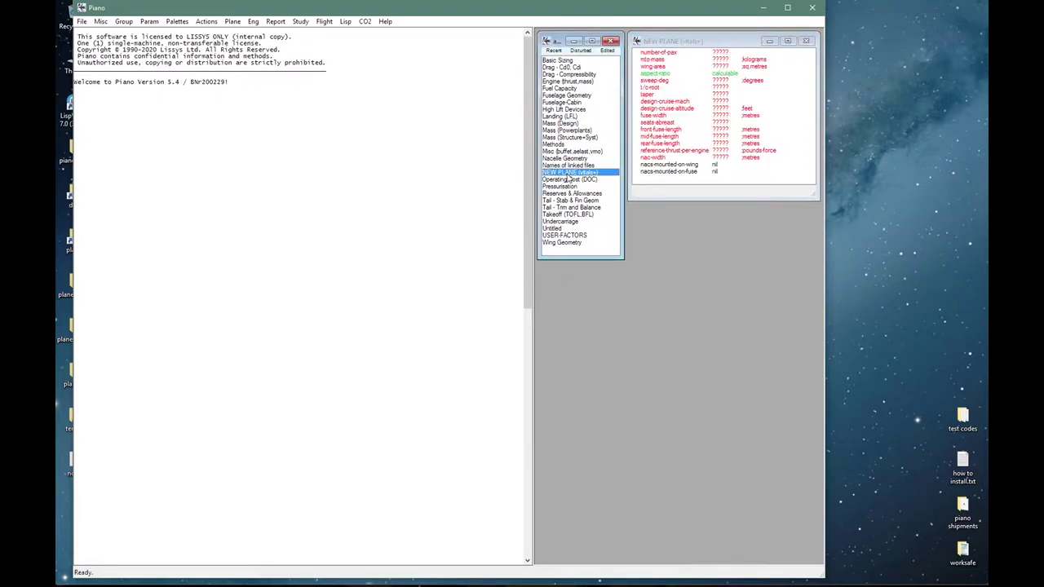
# Set number-of-pax to 100 after reading its help and payload mass diagram.
pyautogui.click(669, 52)
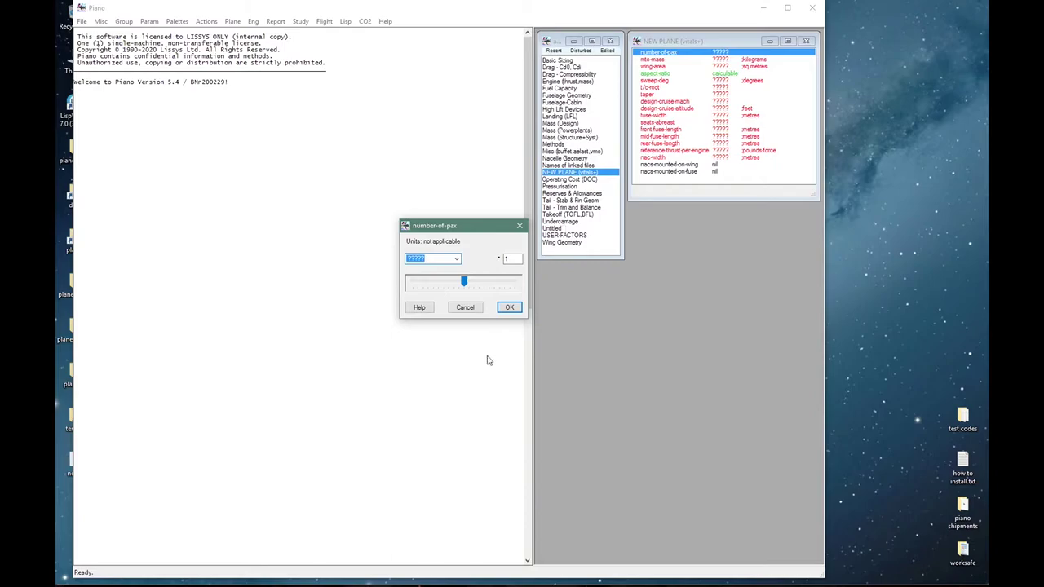
pyautogui.click(419, 307)
pyautogui.click(493, 266)
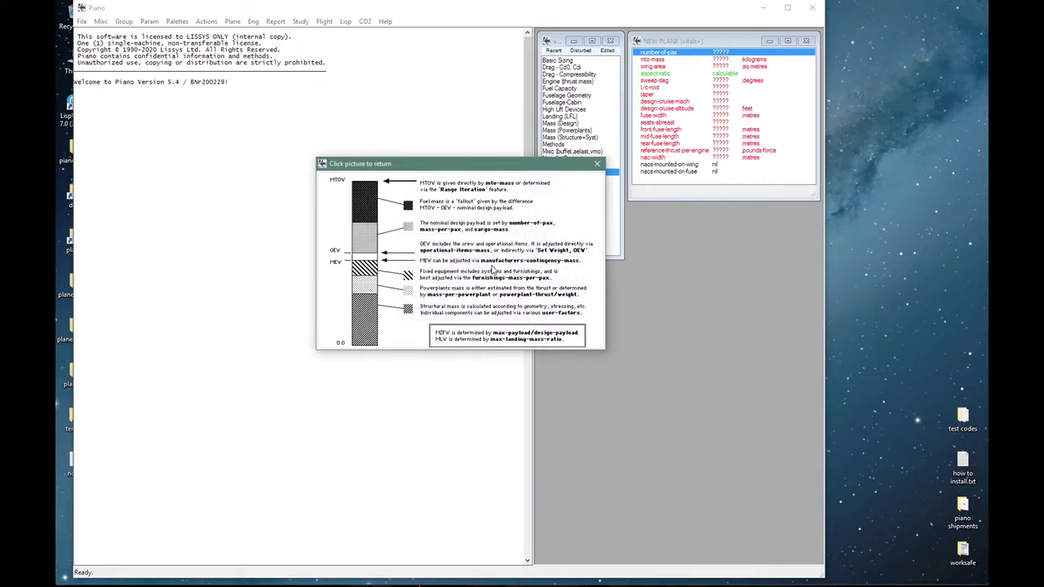
pyautogui.click(492, 282)
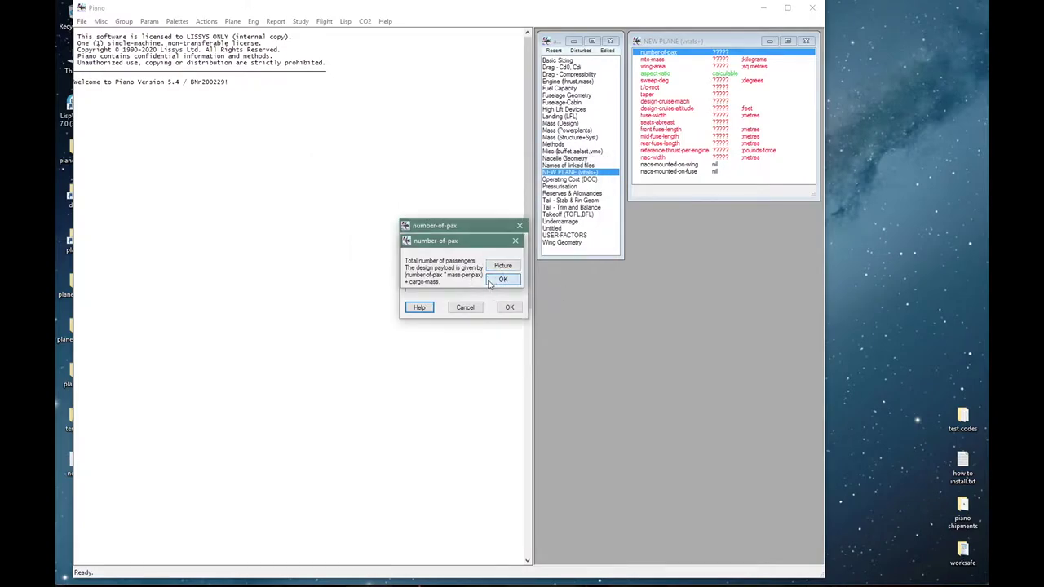
pyautogui.click(492, 282)
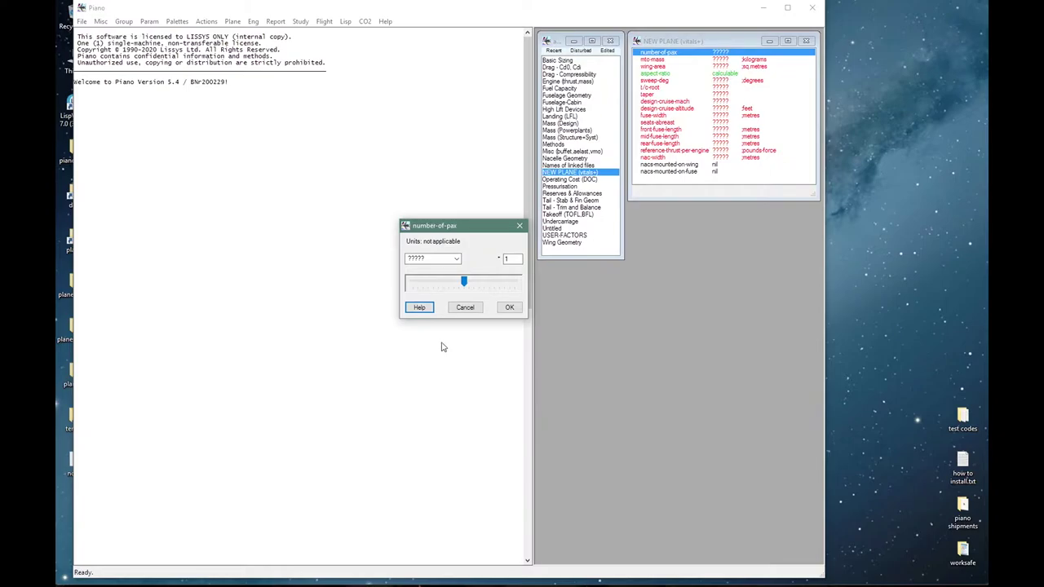
pyautogui.click(437, 259)
pyautogui.write('100')
pyautogui.press('Return')
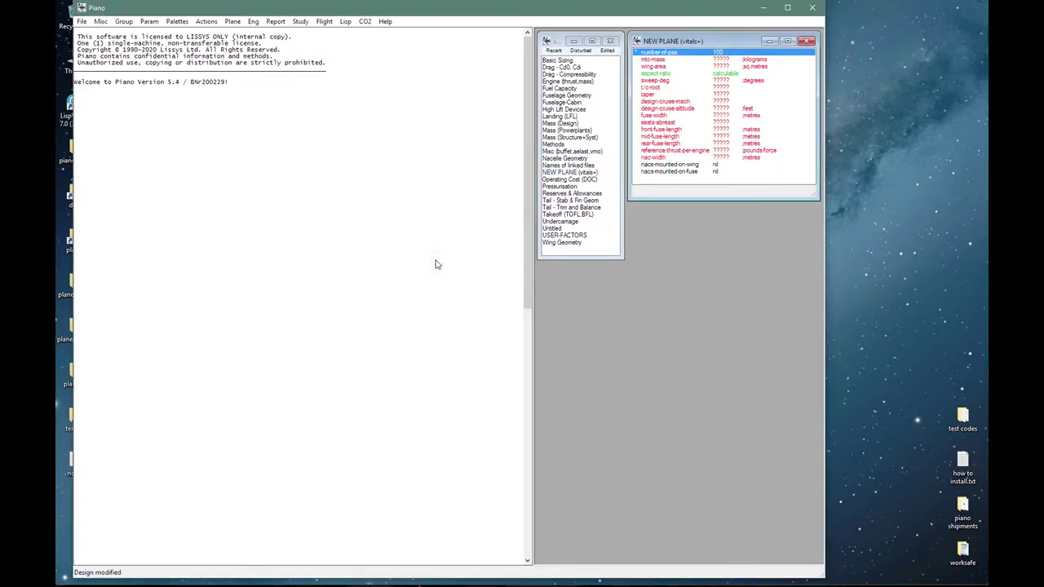
# Set seats-abreast to 5 and fuse-width to 3.5 metres, checking the width in feet.
pyautogui.doubleClick(677, 123)
pyautogui.write('5')
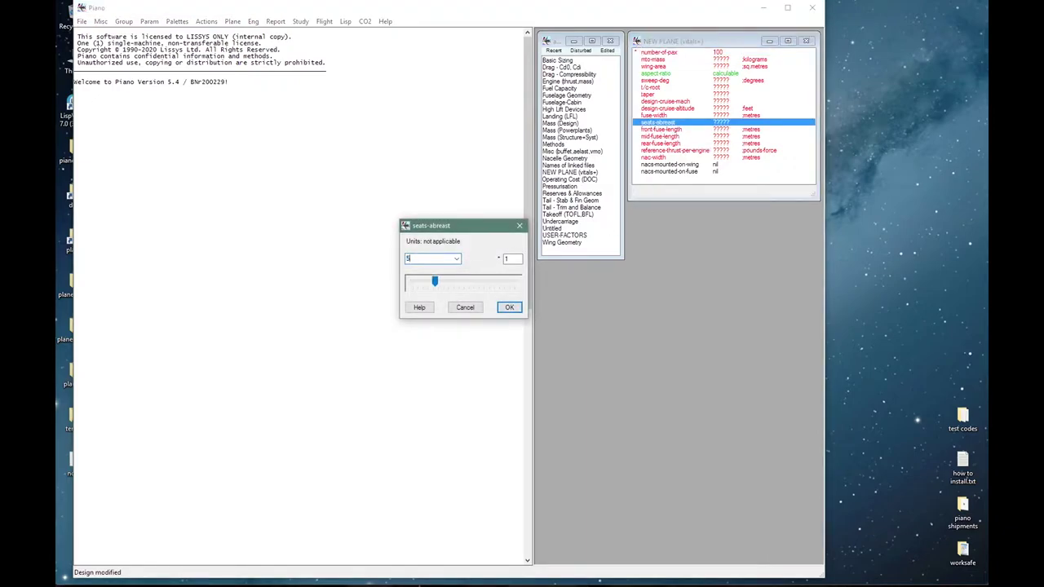
pyautogui.click(508, 307)
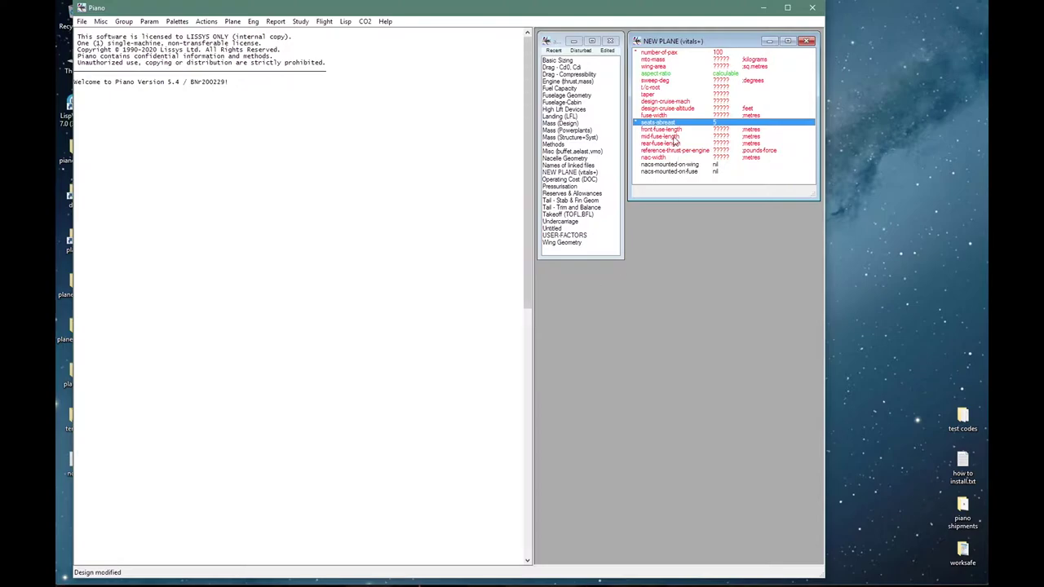
pyautogui.doubleClick(664, 114)
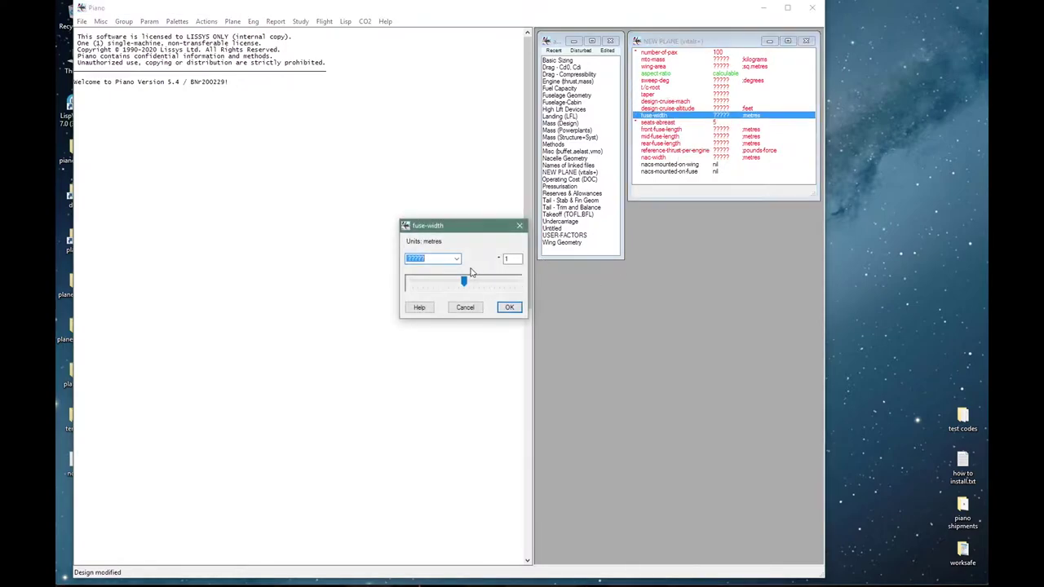
pyautogui.click(425, 261)
pyautogui.doubleClick(427, 258)
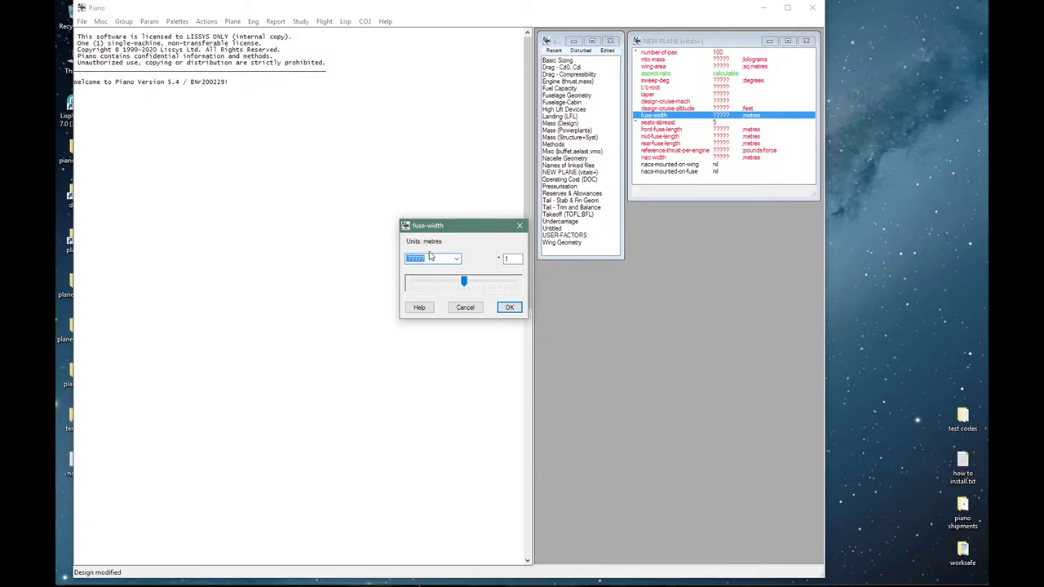
pyautogui.write('3.5')
pyautogui.click(438, 243)
pyautogui.click(432, 243)
pyautogui.click(508, 306)
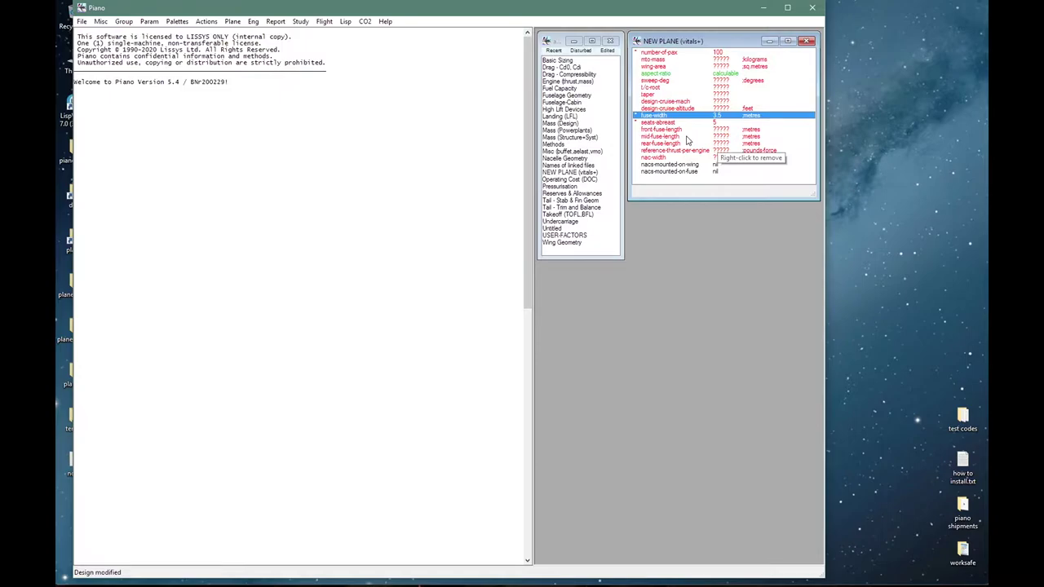
# Review the mid-fuse-length help and fuselage dimensions diagram, then cancel the edit.
pyautogui.doubleClick(676, 137)
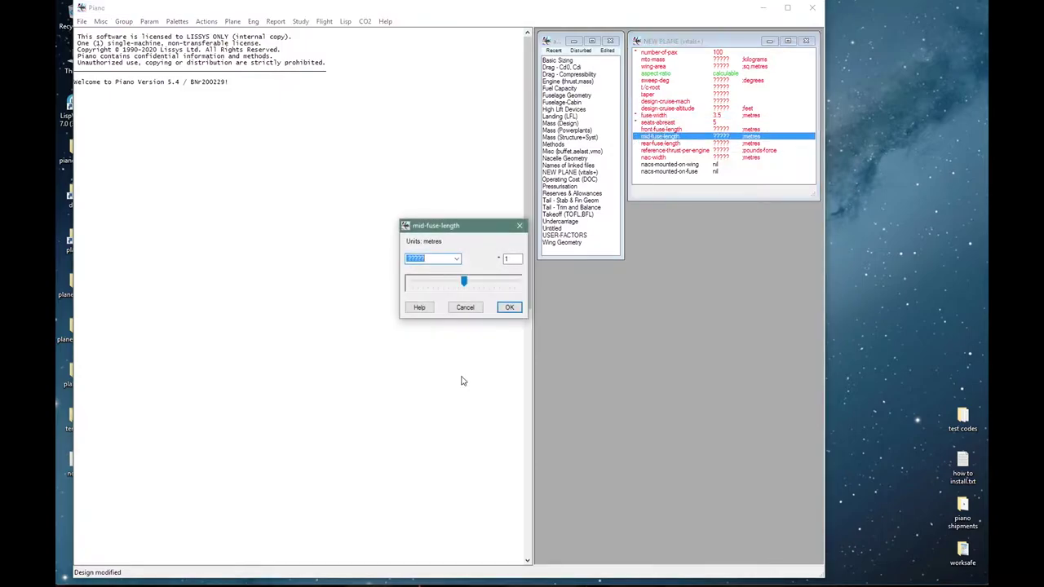
pyautogui.click(419, 306)
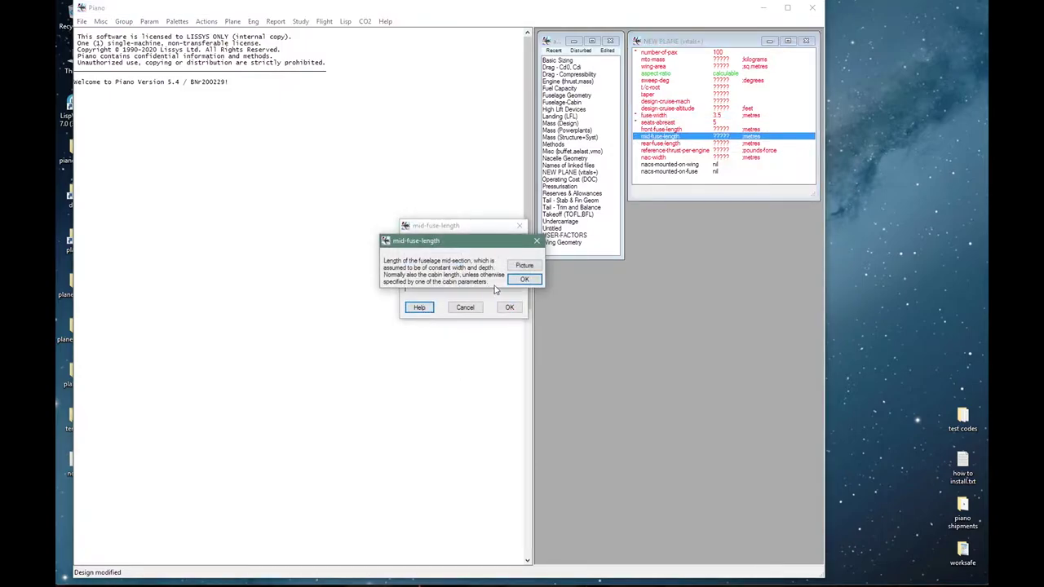
pyautogui.click(520, 266)
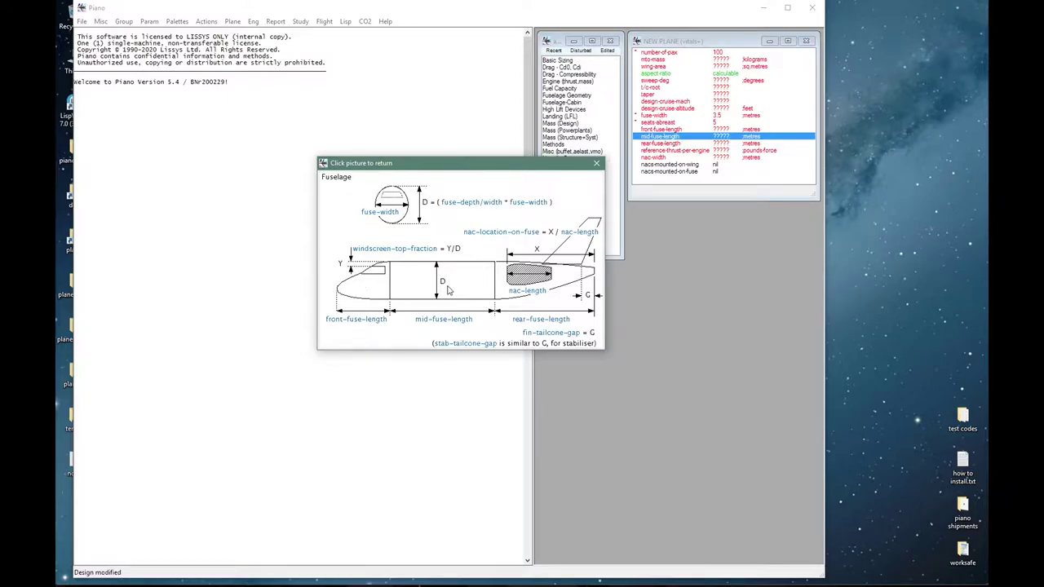
pyautogui.click(544, 273)
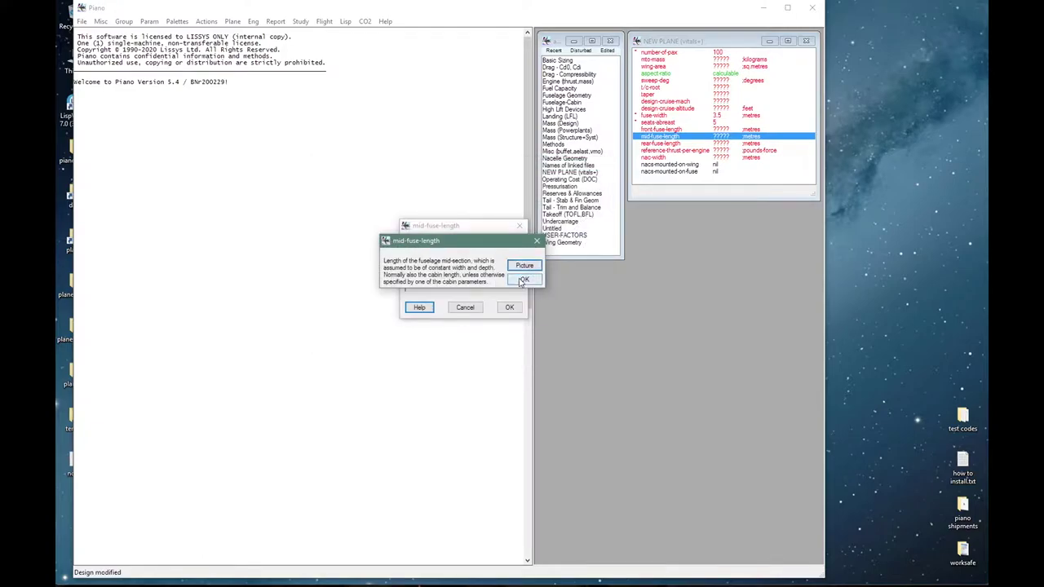
pyautogui.click(521, 266)
pyautogui.click(464, 308)
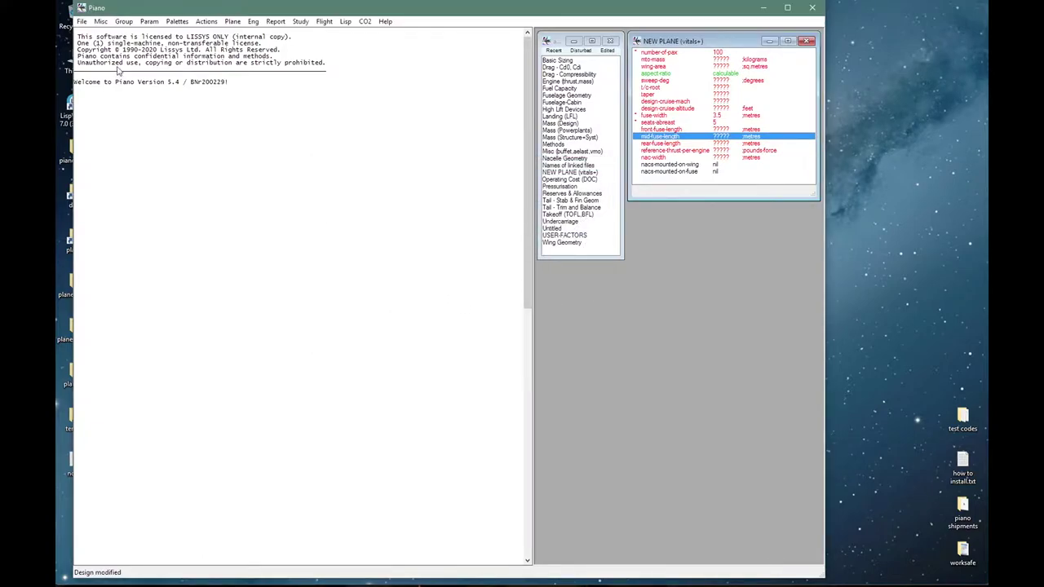
pyautogui.click(101, 22)
pyautogui.click(110, 62)
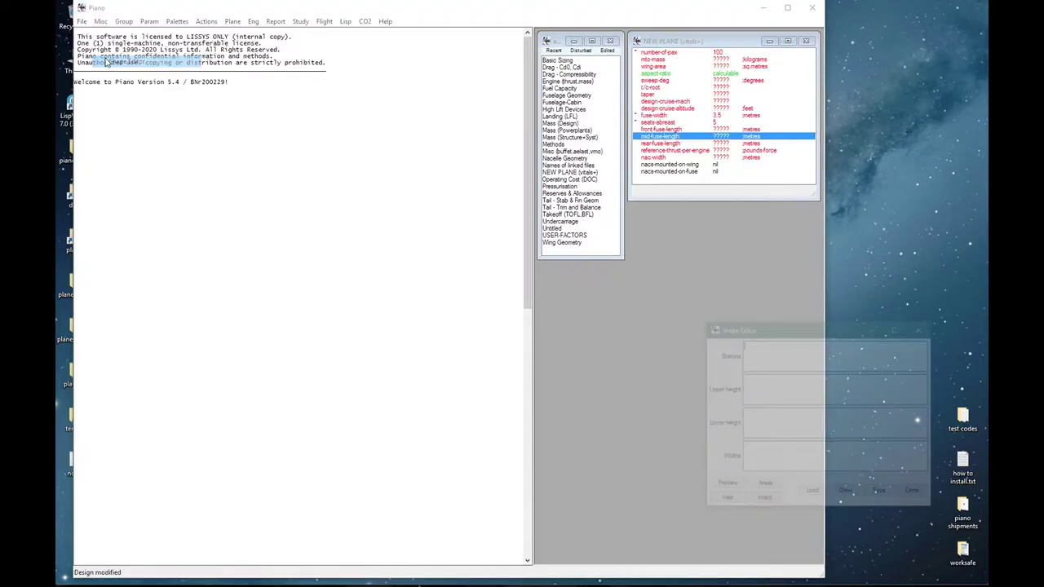
pyautogui.click(813, 495)
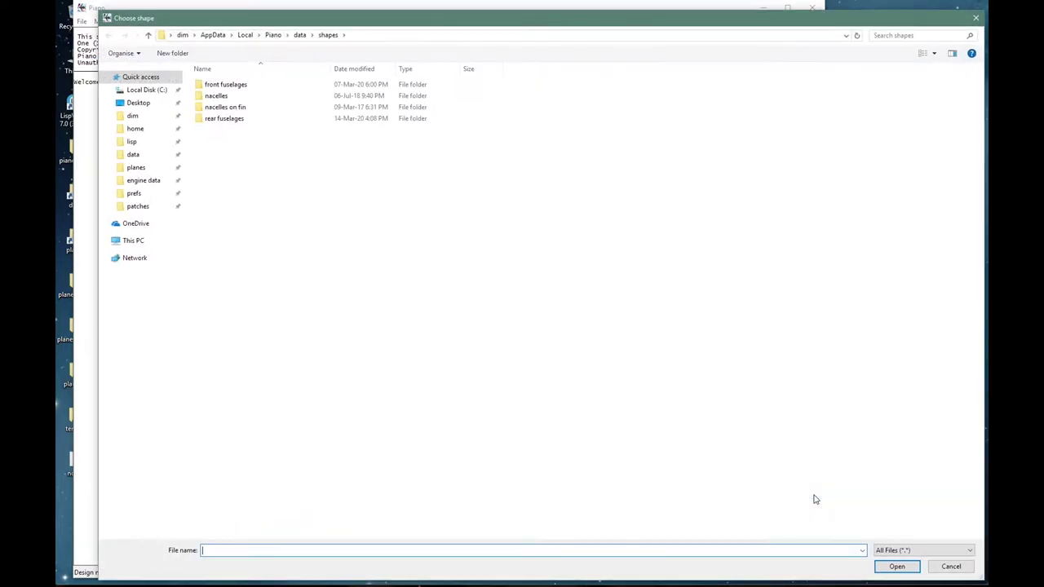
pyautogui.click(243, 87)
pyautogui.doubleClick(243, 87)
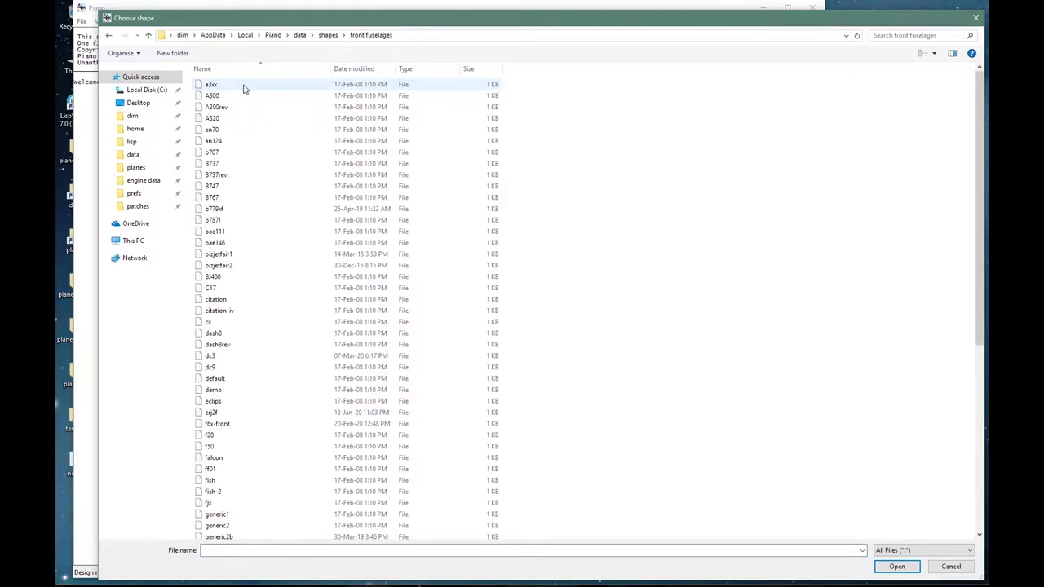
pyautogui.doubleClick(230, 109)
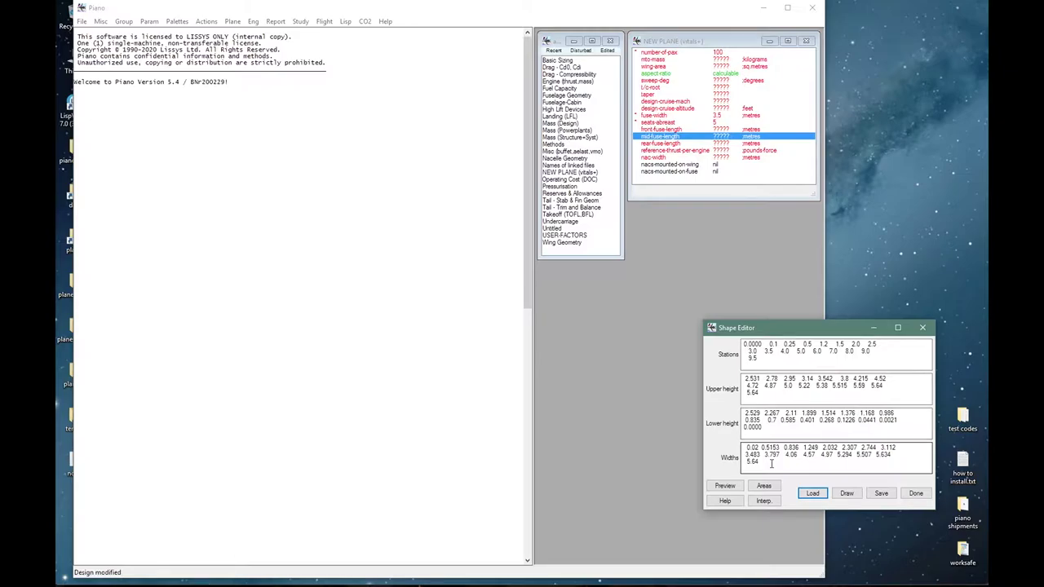
pyautogui.click(842, 493)
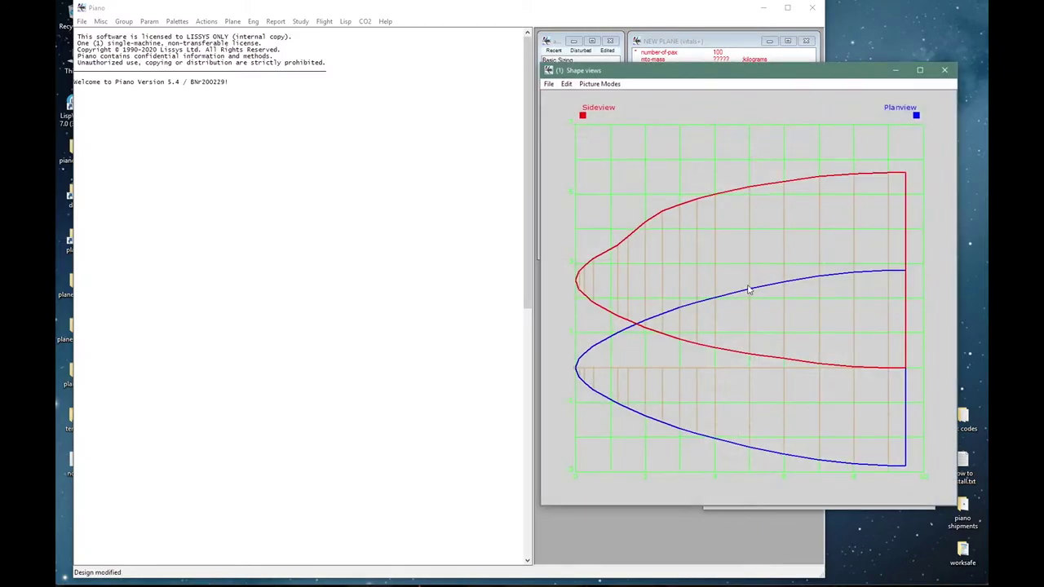
pyautogui.click(765, 263)
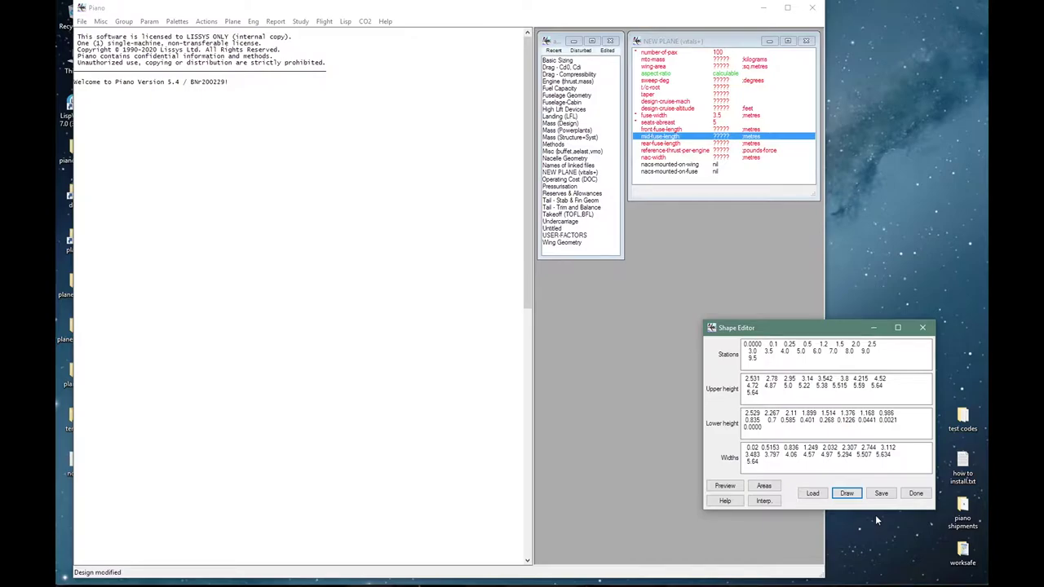
pyautogui.click(915, 494)
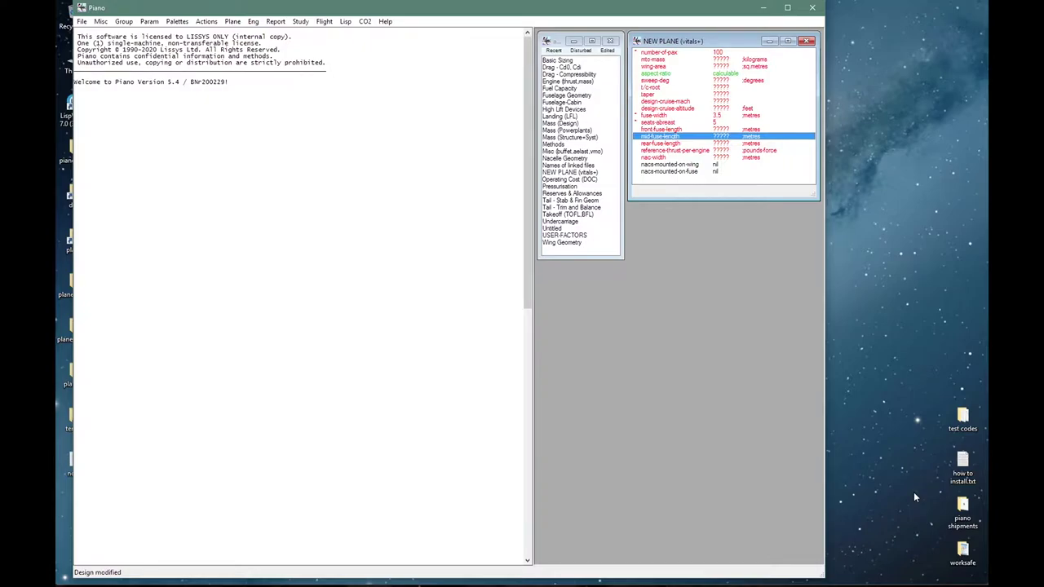
# Enter mid, rear and front fuselage lengths as 30/2, 15*2/3 and 30-15-10 (15, 10, 5 m).
pyautogui.doubleClick(666, 137)
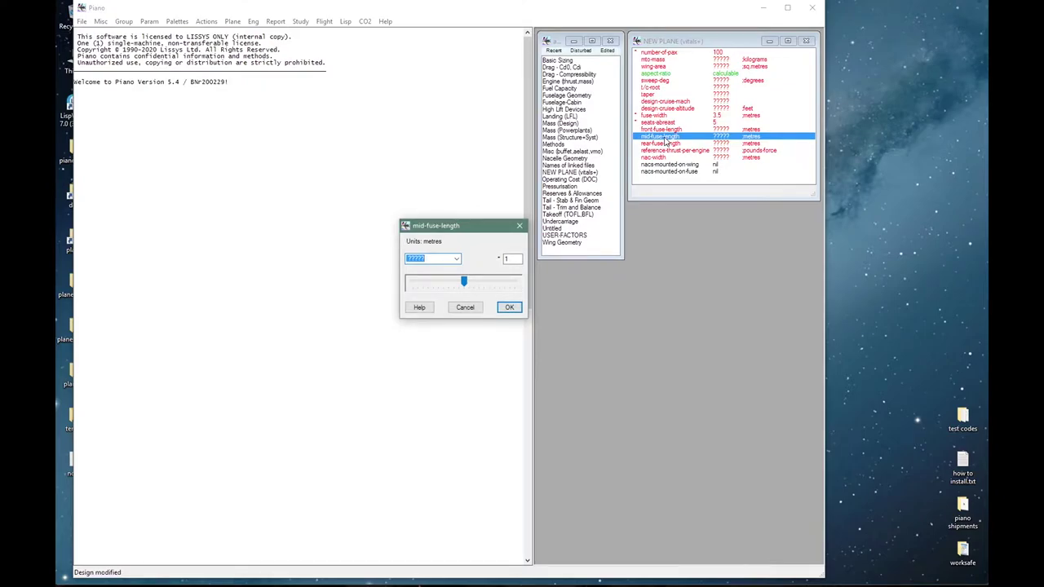
pyautogui.doubleClick(430, 258)
pyautogui.write('30 / 2')
pyautogui.press('Return')
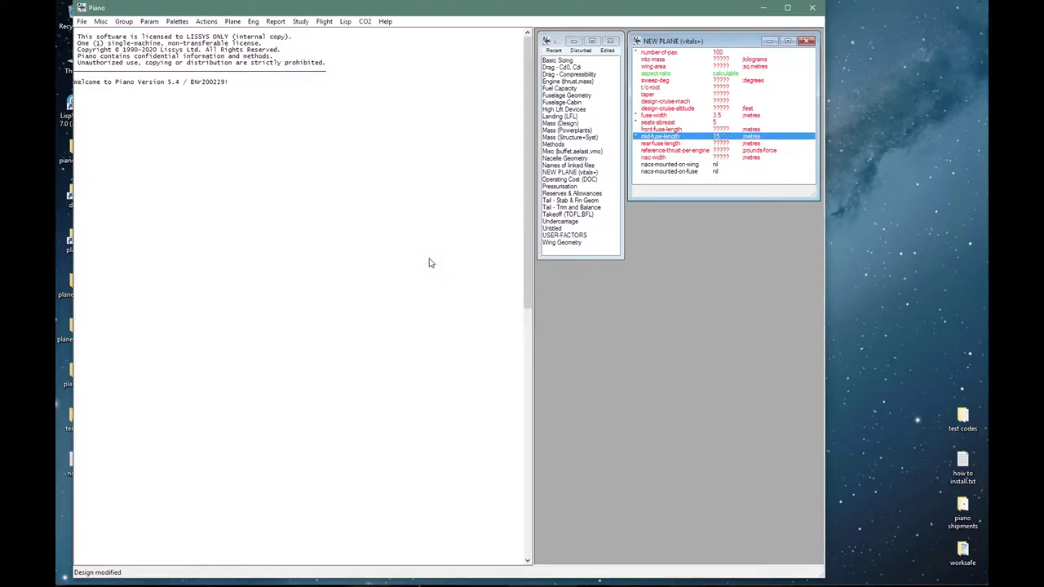
pyautogui.doubleClick(680, 144)
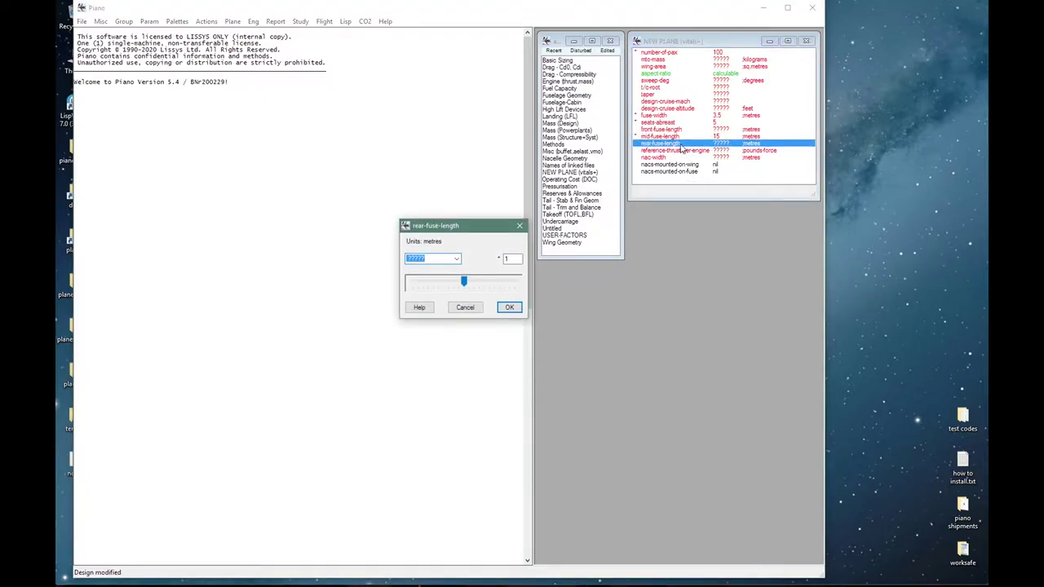
pyautogui.write('15 * 2/3')
pyautogui.press('Return')
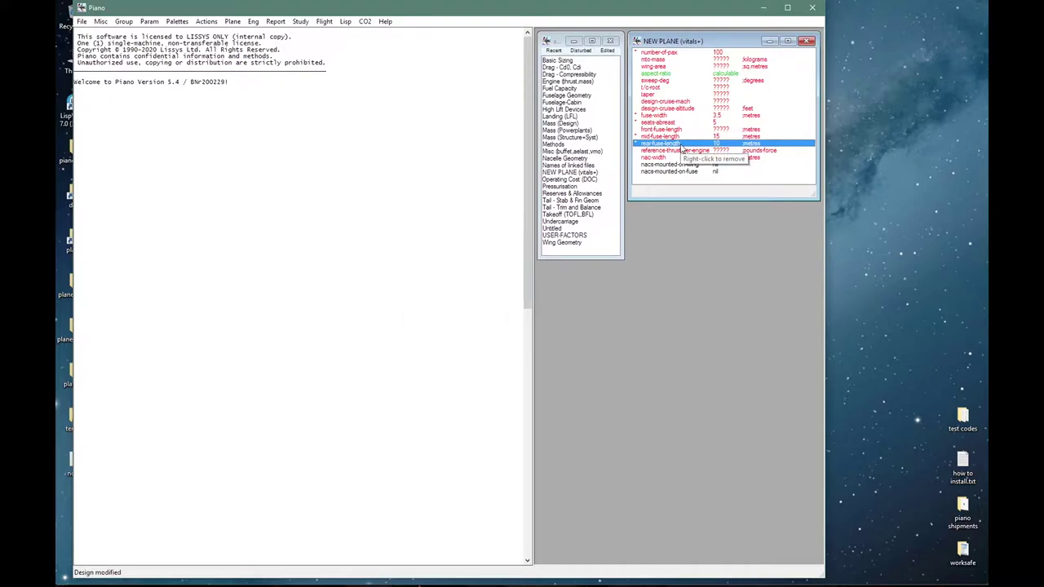
pyautogui.doubleClick(673, 130)
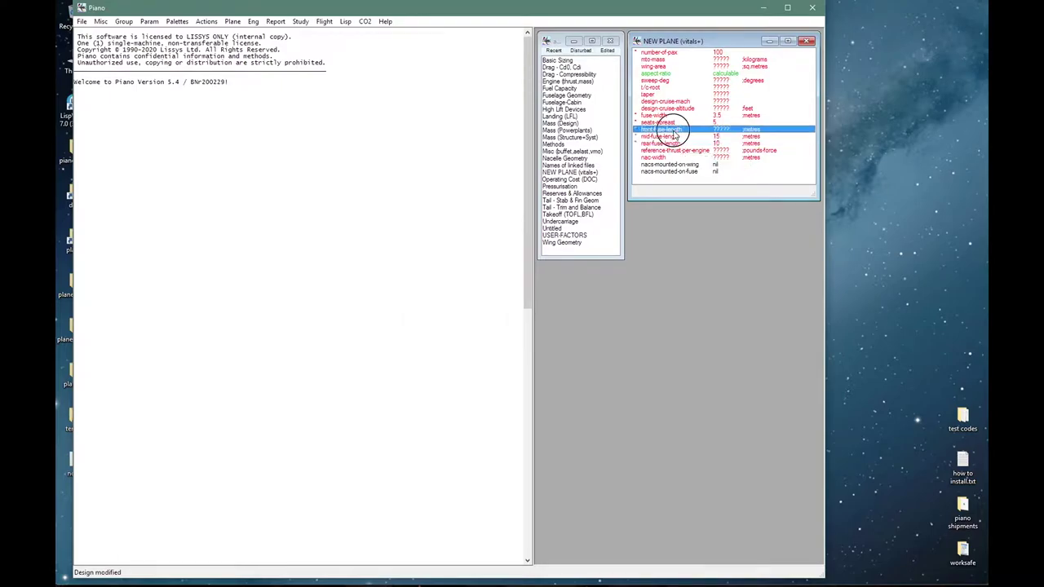
pyautogui.write('30')
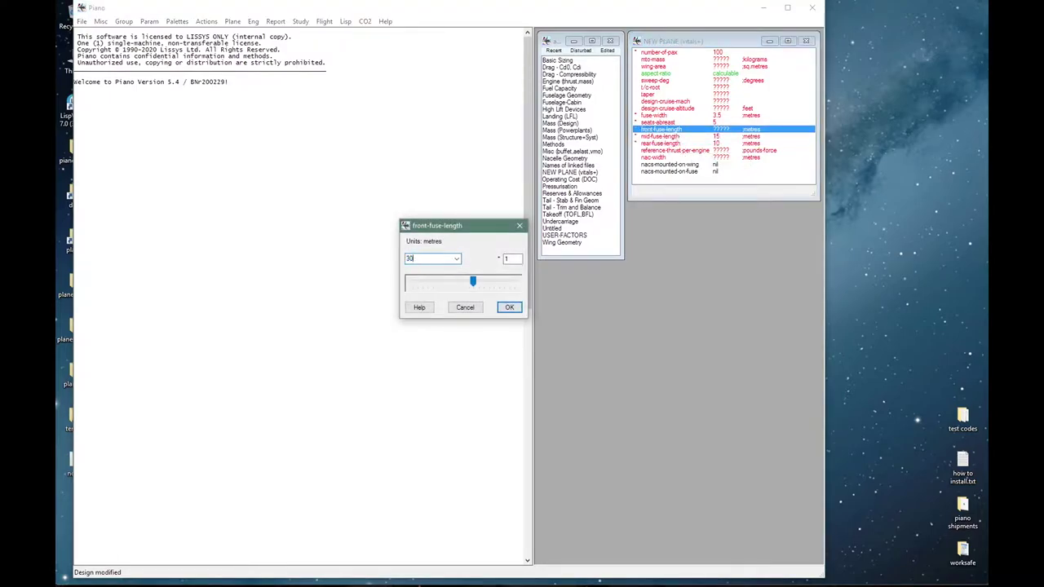
pyautogui.write(' - 15 - 10')
pyautogui.press('Return')
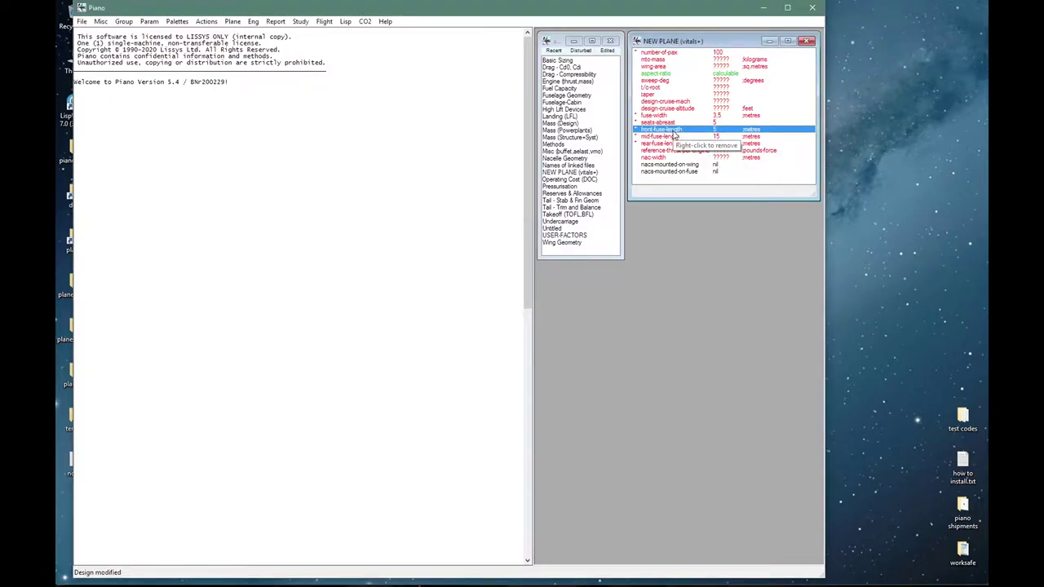
pyautogui.click(655, 59)
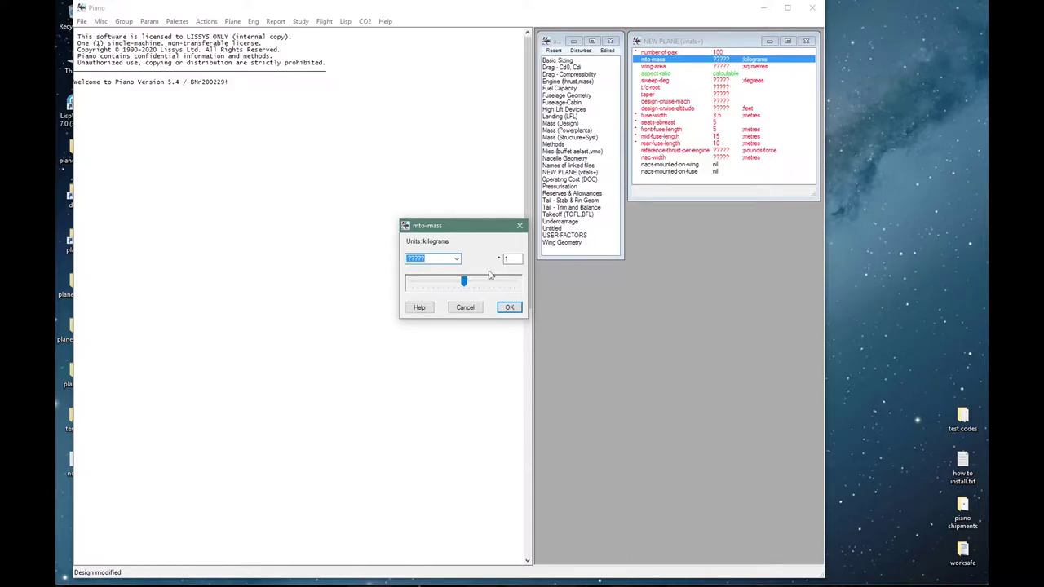
# Cancel the mto-mass edit, remove number-of-pax from Basic Sizing, and return to NEW PLANE (vitals+).
pyautogui.click(462, 308)
pyautogui.click(559, 60)
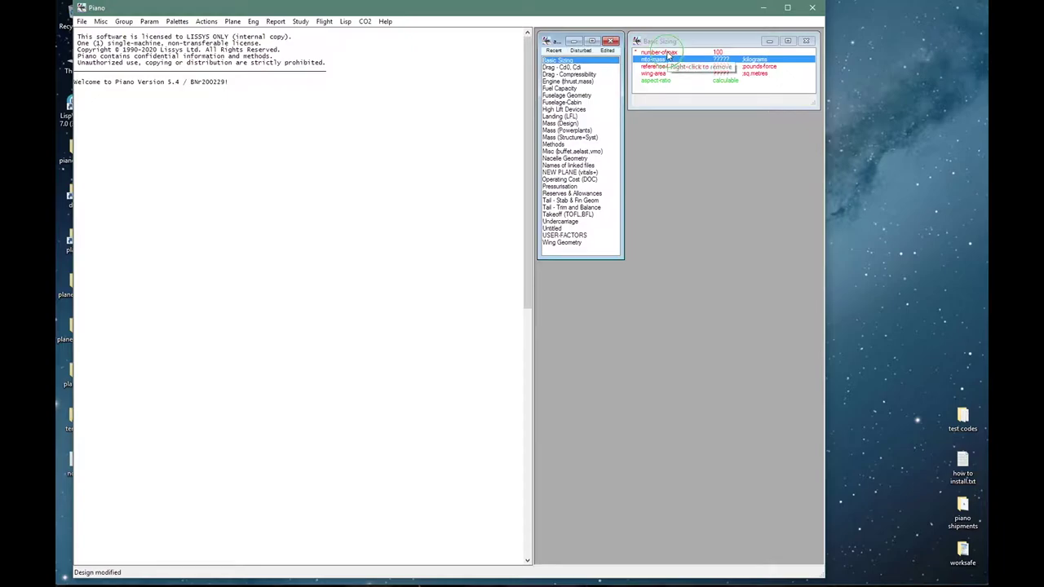
pyautogui.doubleClick(667, 53)
pyautogui.click(687, 59)
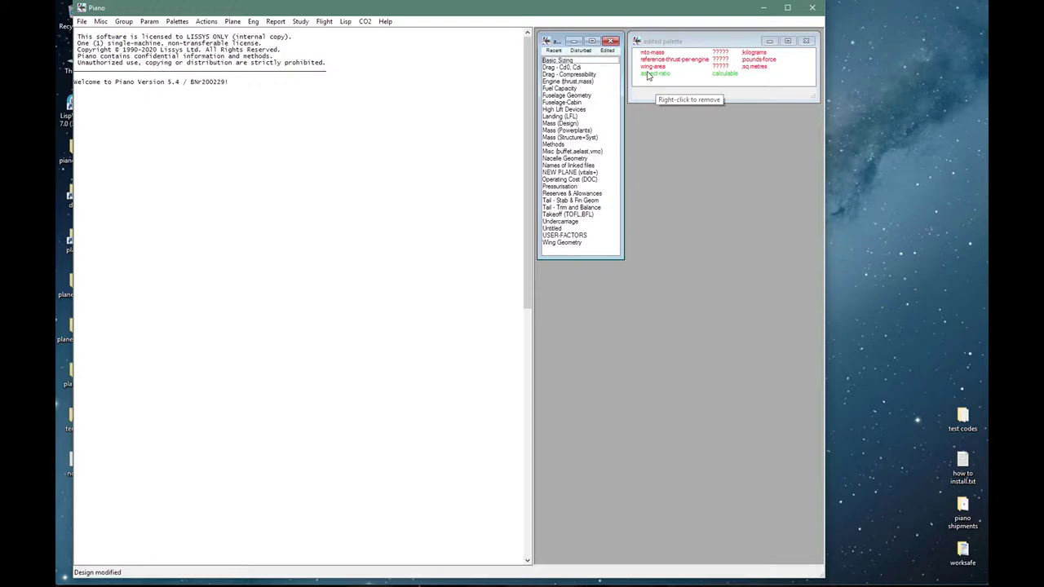
pyautogui.click(589, 173)
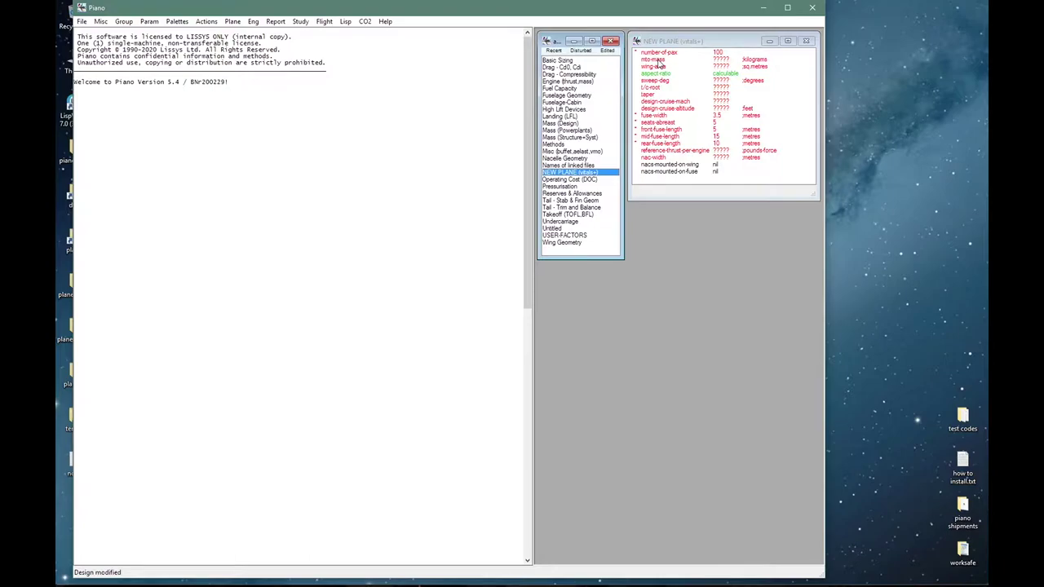
# Enter mto-mass as 50e3 (50000 kilograms) after checking the pound units.
pyautogui.doubleClick(659, 64)
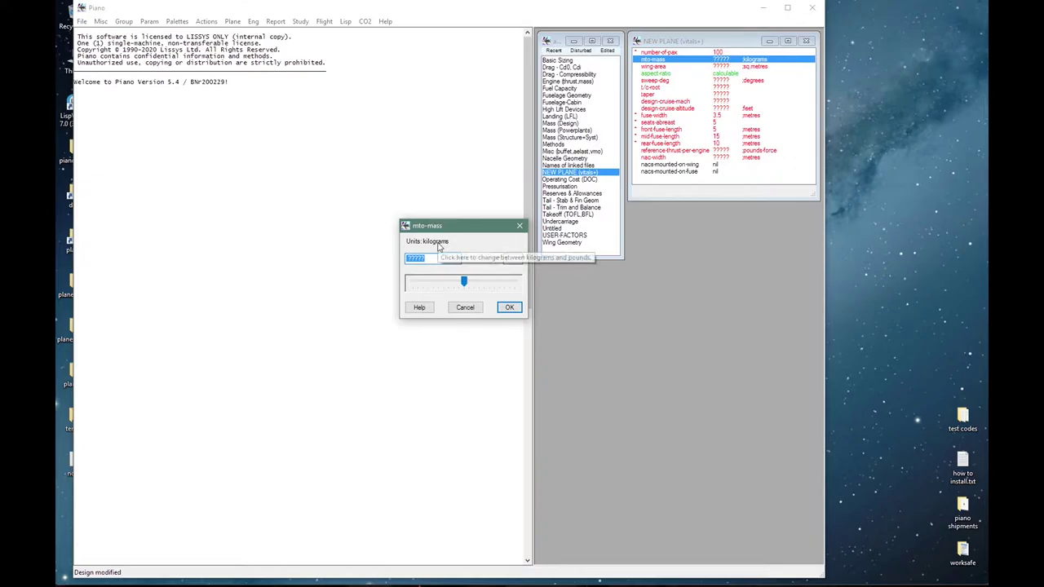
pyautogui.click(438, 243)
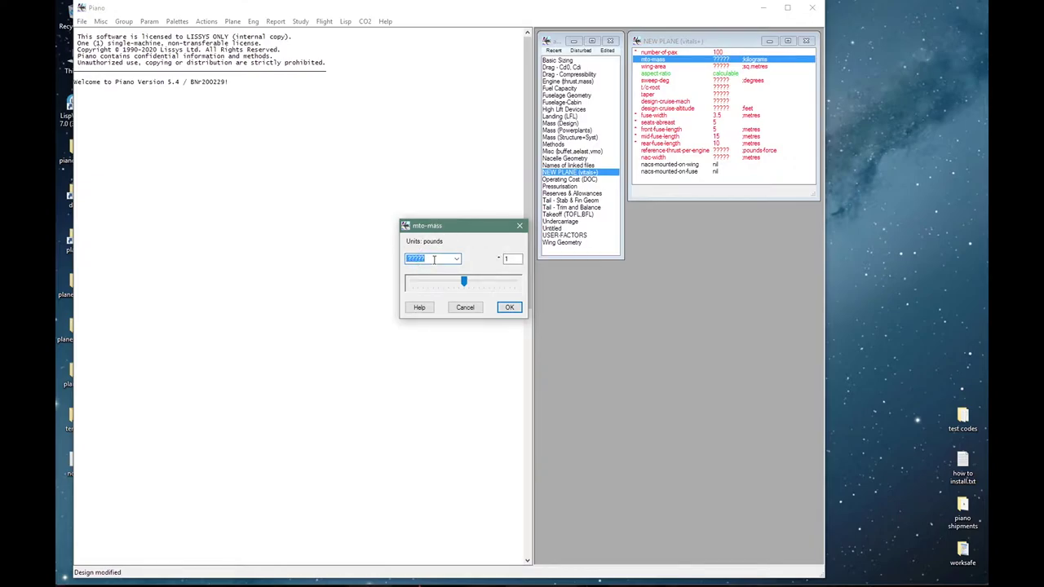
pyautogui.write('100e3')
pyautogui.click(435, 243)
pyautogui.write('50e3')
pyautogui.click(505, 309)
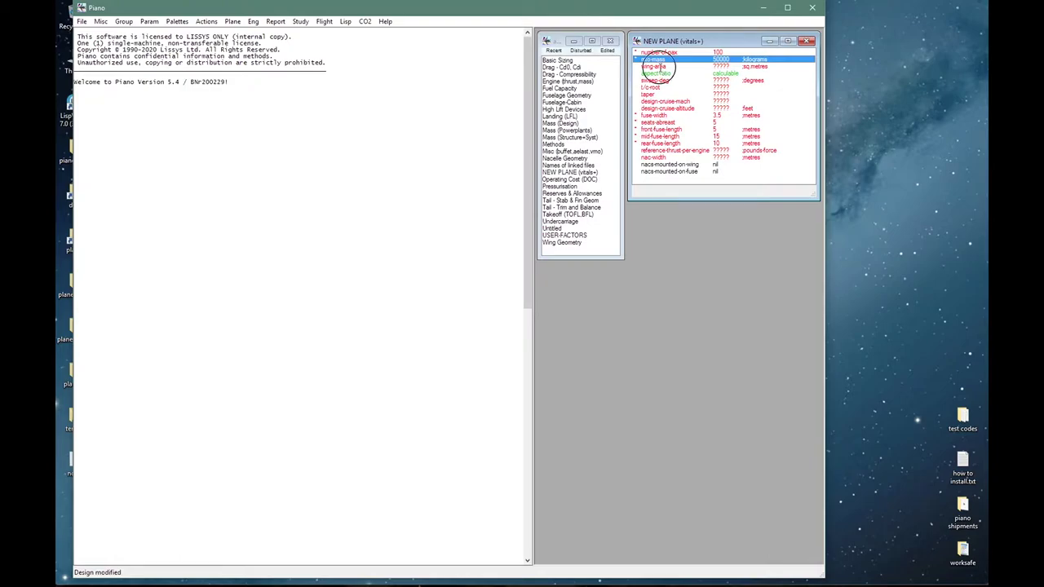
pyautogui.doubleClick(656, 67)
# Set wing-area to 30^2/9 (100 sq.metres) after viewing its help and definitions diagram.
pyautogui.click(421, 307)
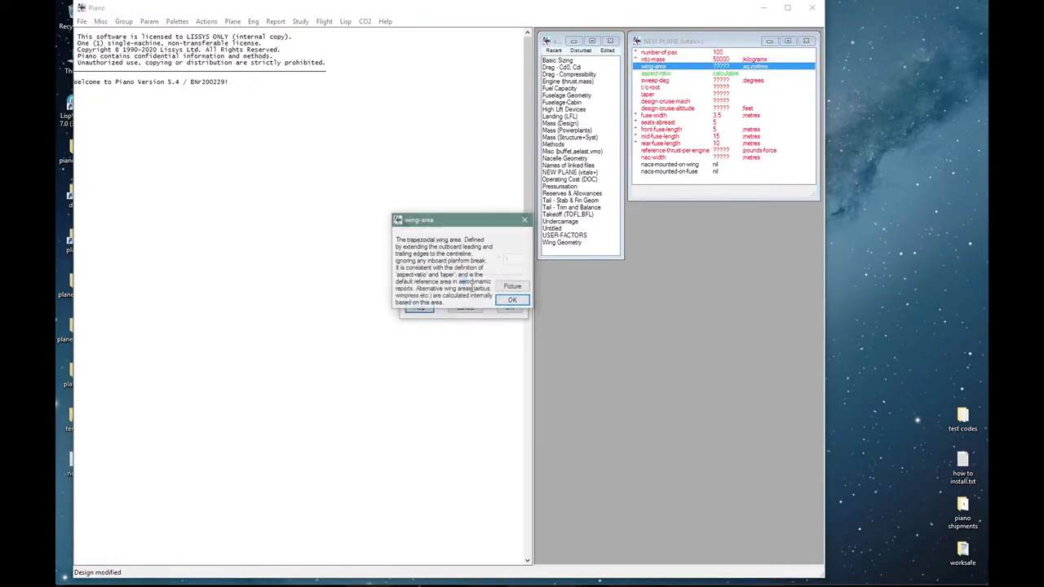
pyautogui.click(512, 292)
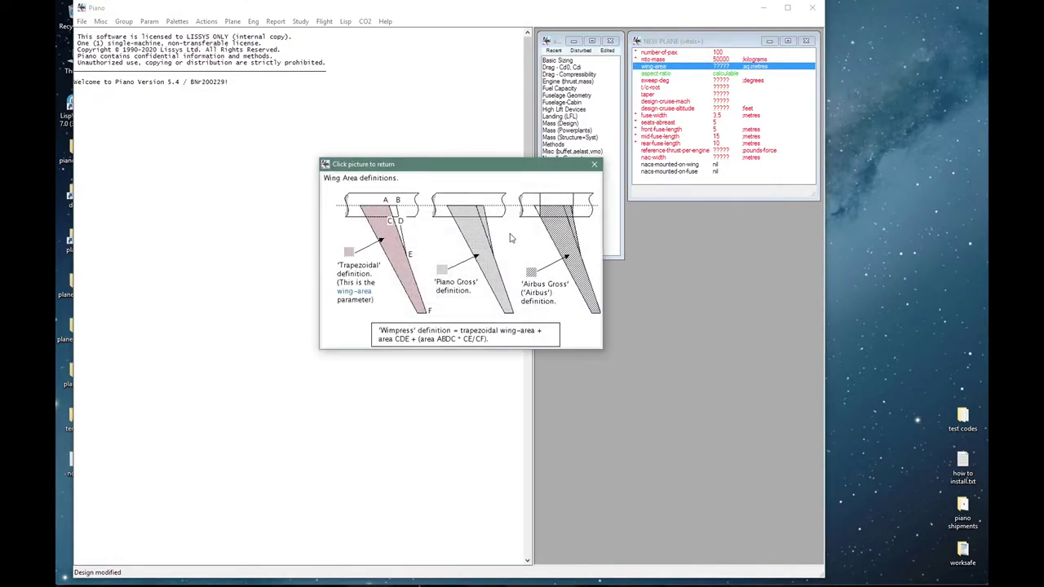
pyautogui.click(391, 245)
pyautogui.click(505, 298)
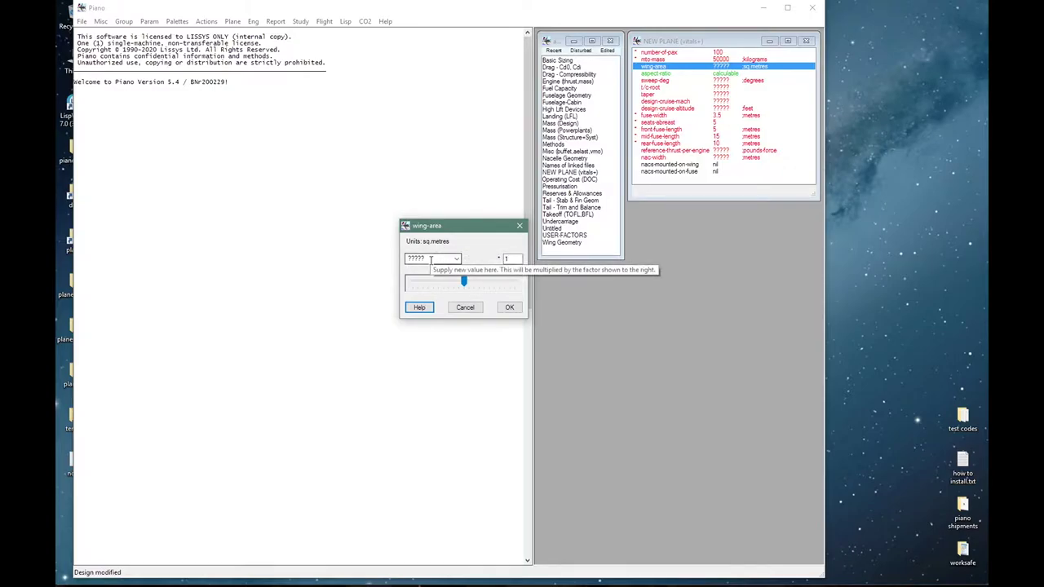
pyautogui.click(430, 259)
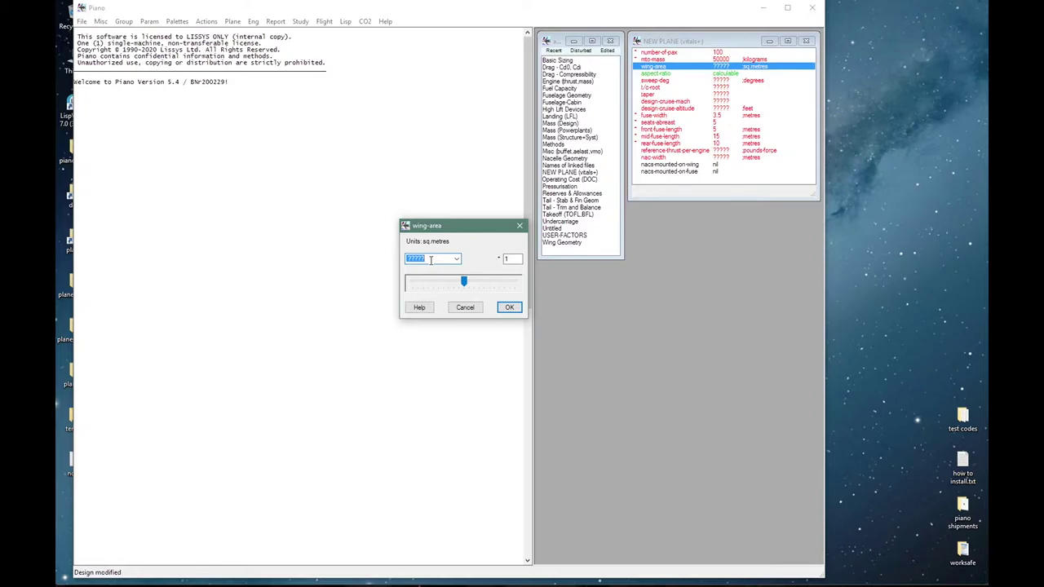
pyautogui.write('30 ^ 2 / 9')
pyautogui.click(509, 306)
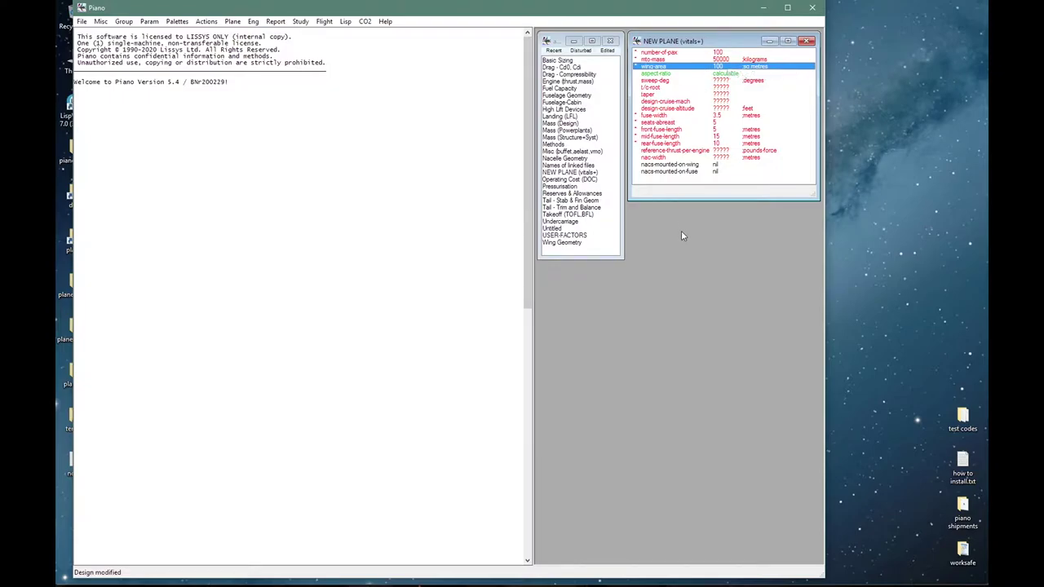
# Switch the displayed values to imperial units and back to metric.
pyautogui.hotkey('ctrl', 'u')
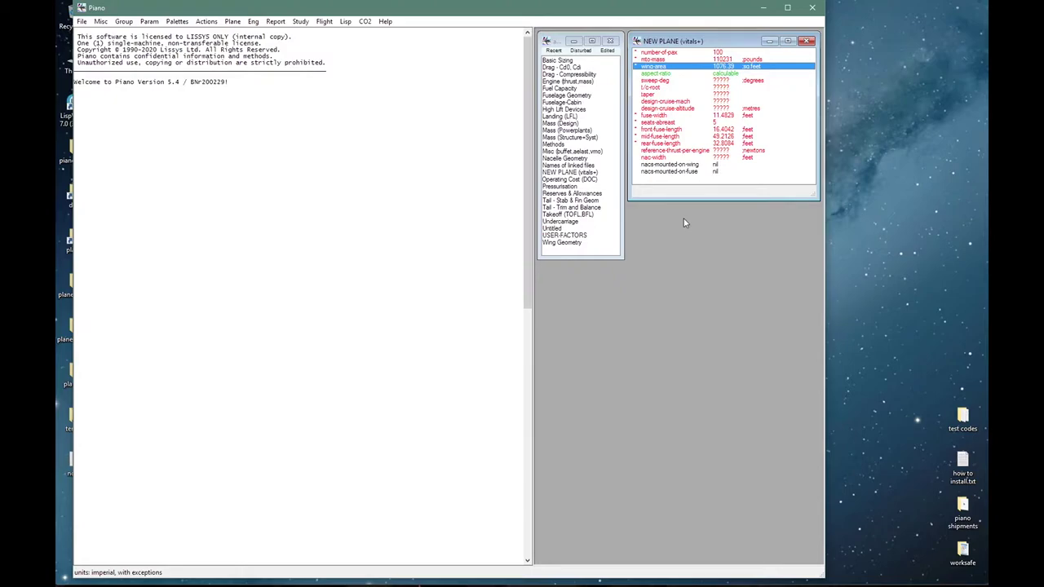
pyautogui.hotkey('ctrl', 'u')
pyautogui.click(657, 73)
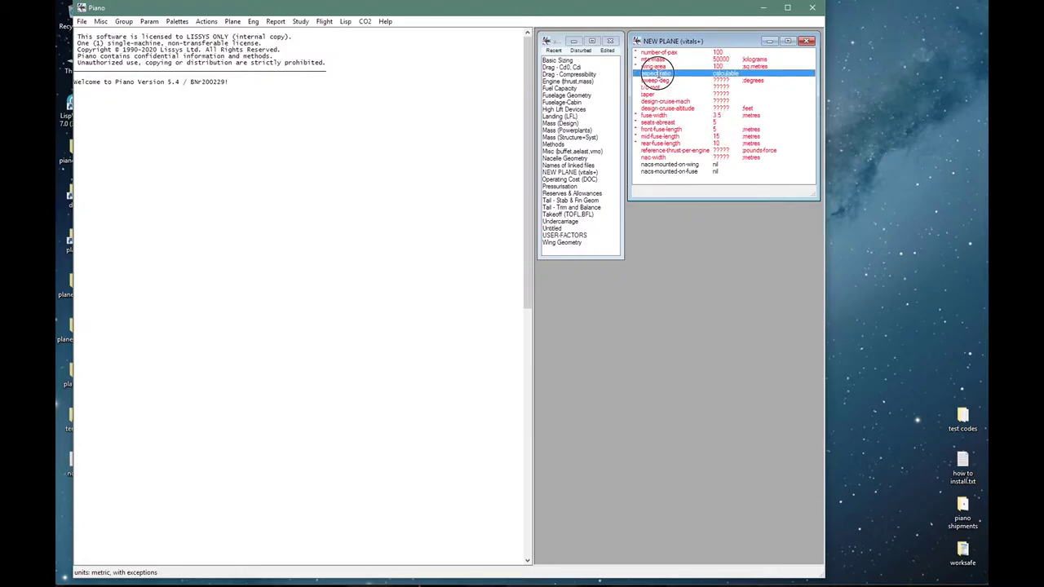
pyautogui.doubleClick(657, 73)
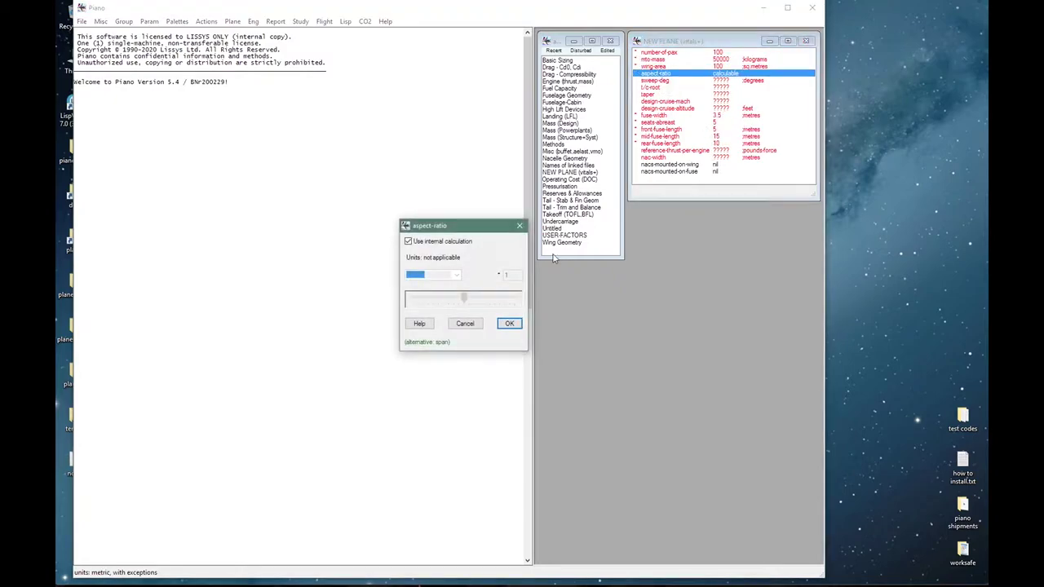
# Set aspect-ratio to 9 without internal calculation and sweep-deg to 25 degrees.
pyautogui.click(409, 242)
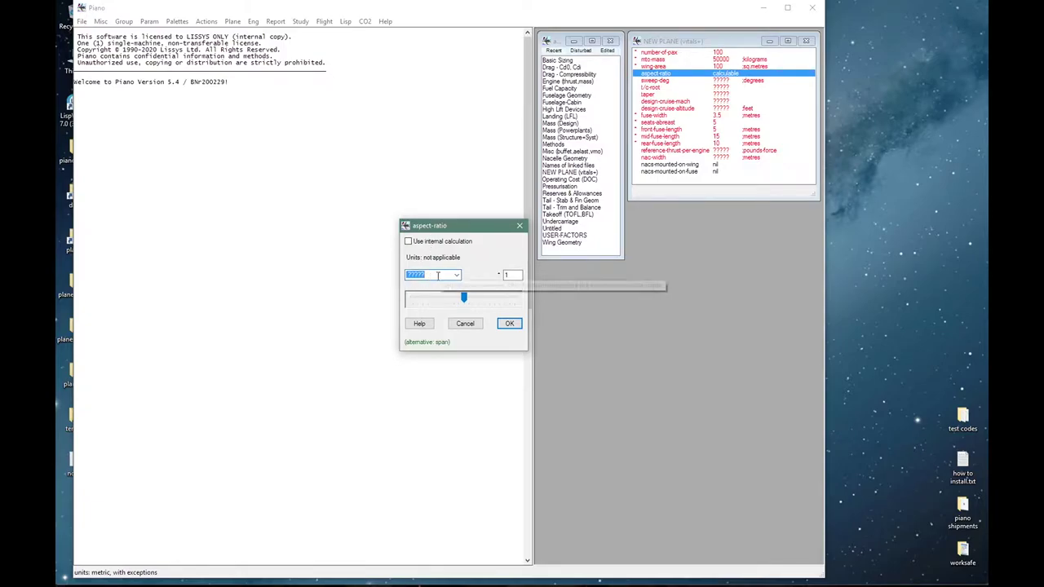
pyautogui.write('9')
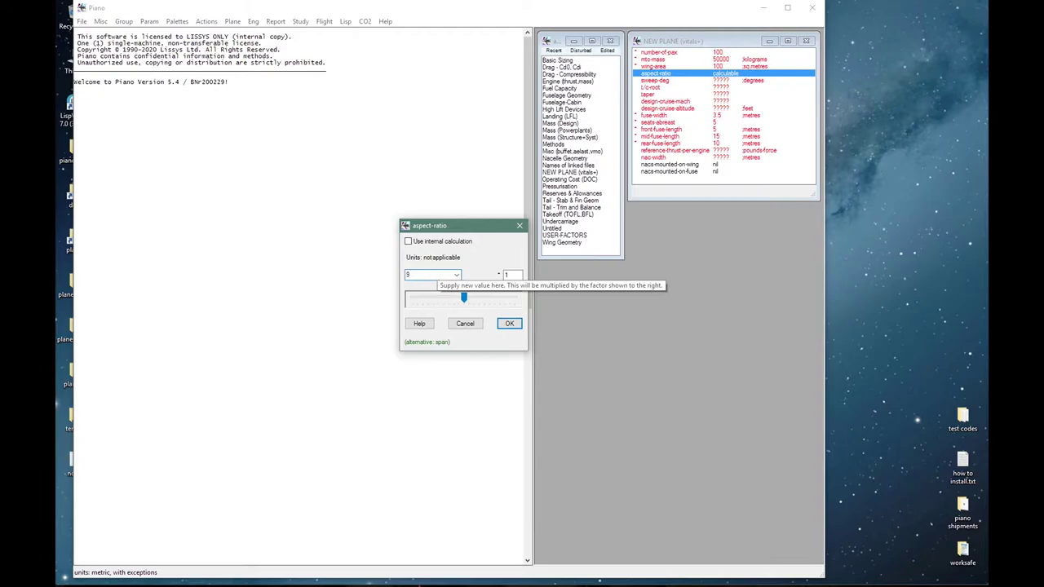
pyautogui.click(506, 324)
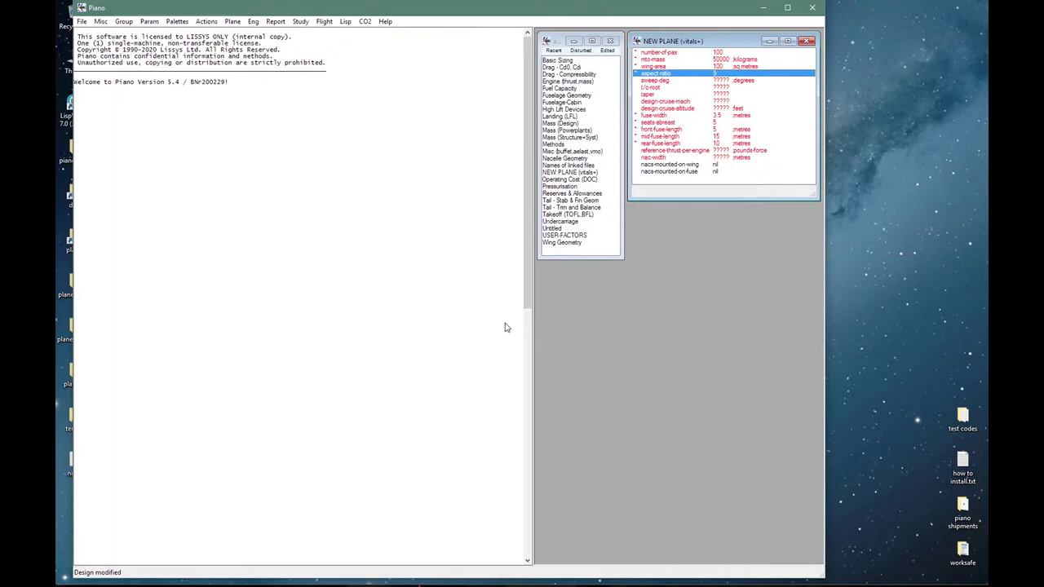
pyautogui.doubleClick(676, 80)
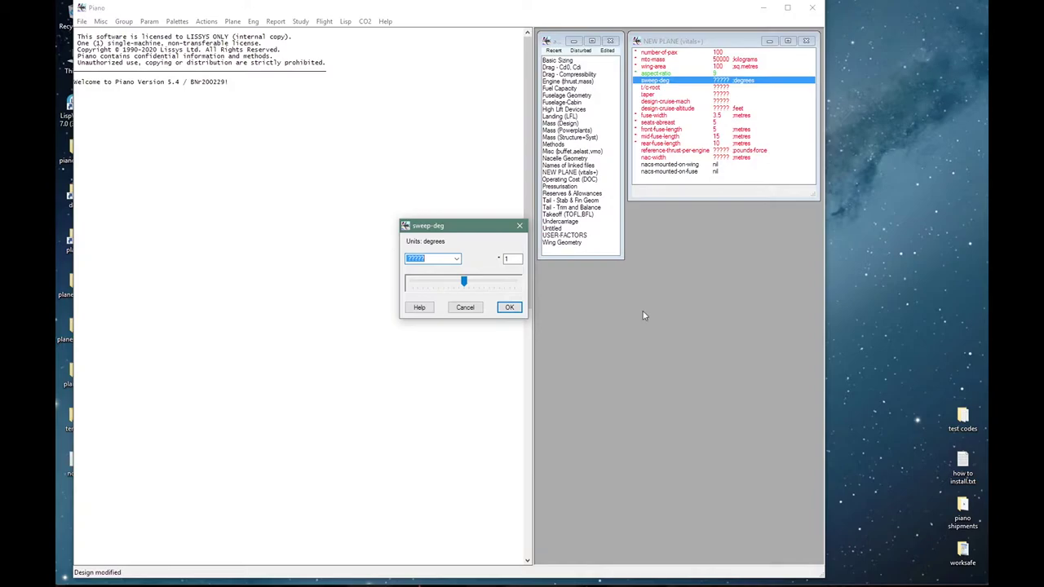
pyautogui.write('25')
pyautogui.click(419, 307)
pyautogui.click(520, 273)
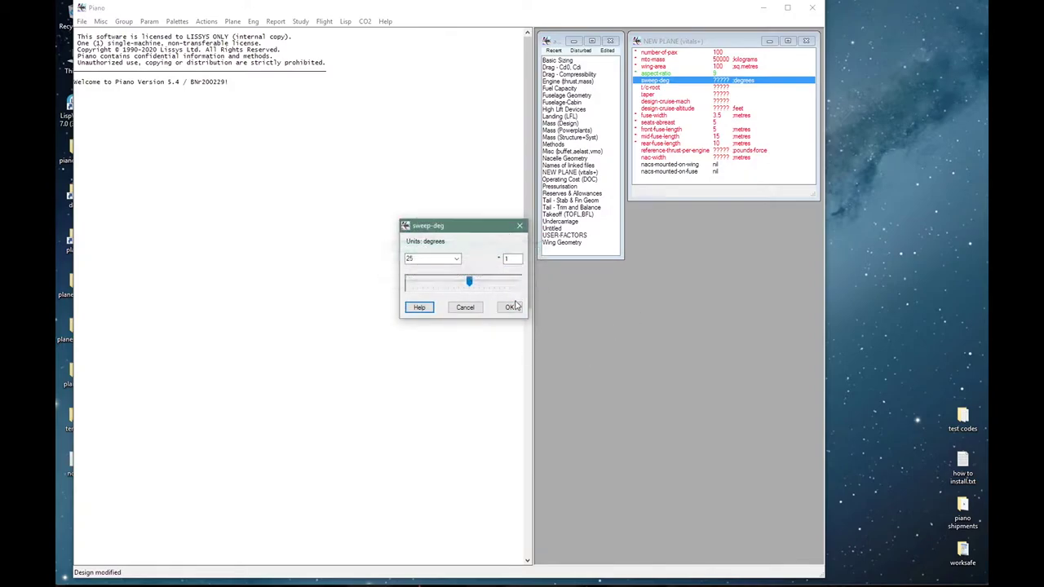
pyautogui.click(509, 308)
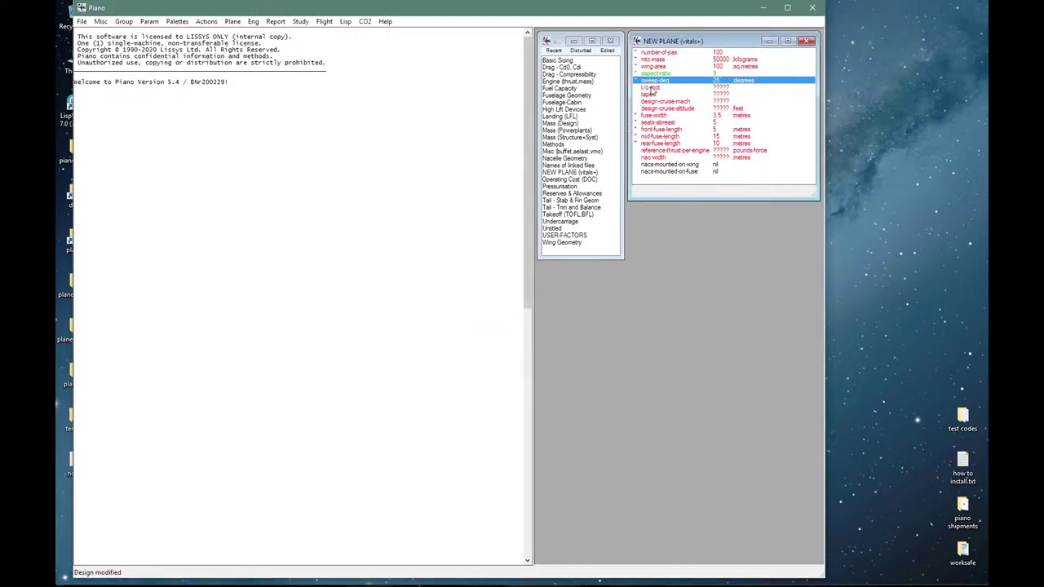
# Set t/c-root to 0.15 by entering 15 after reading its explanation.
pyautogui.doubleClick(652, 87)
pyautogui.click(419, 307)
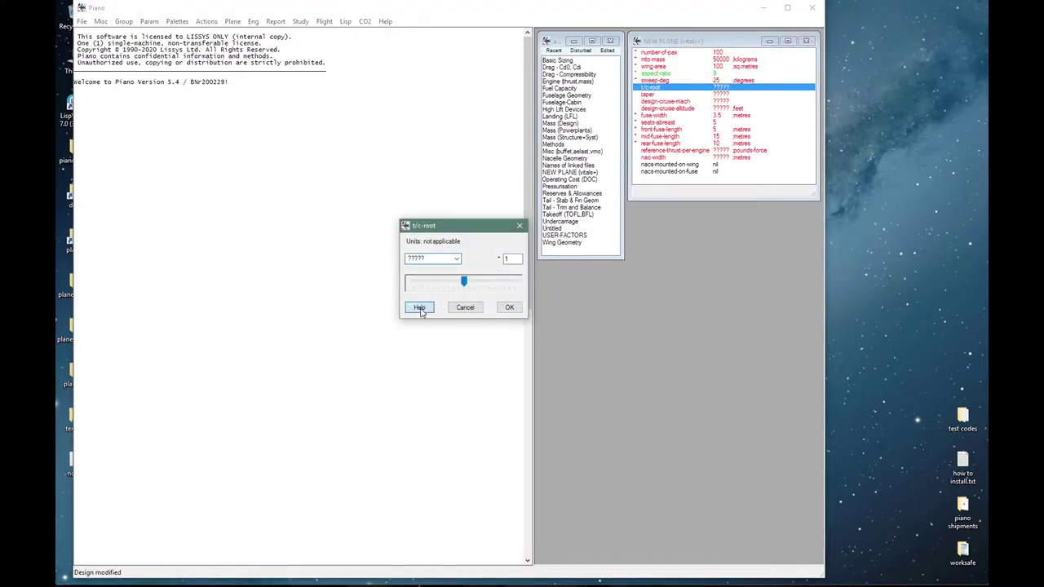
pyautogui.click(520, 276)
pyautogui.doubleClick(424, 259)
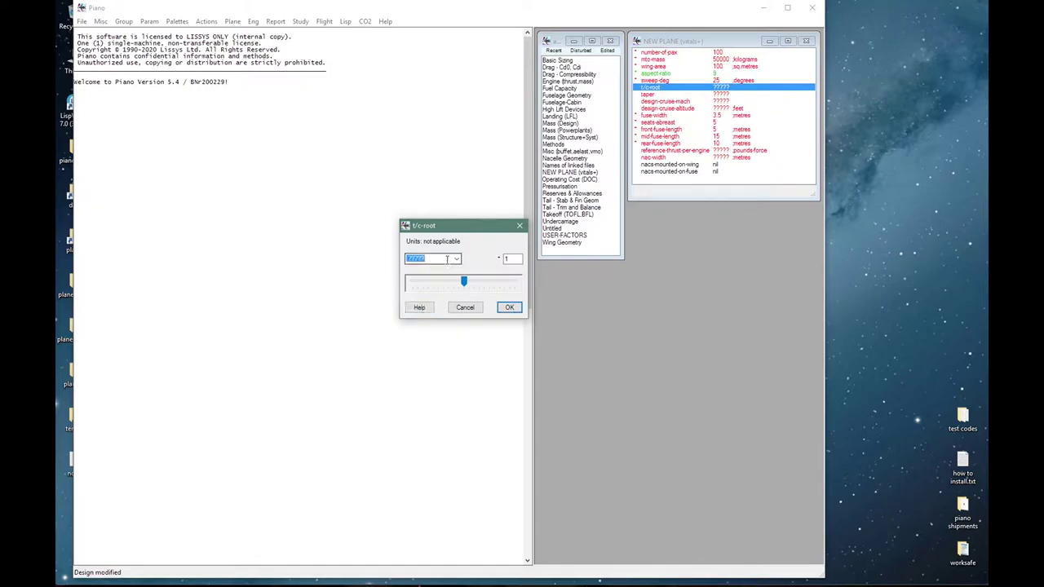
pyautogui.write('15')
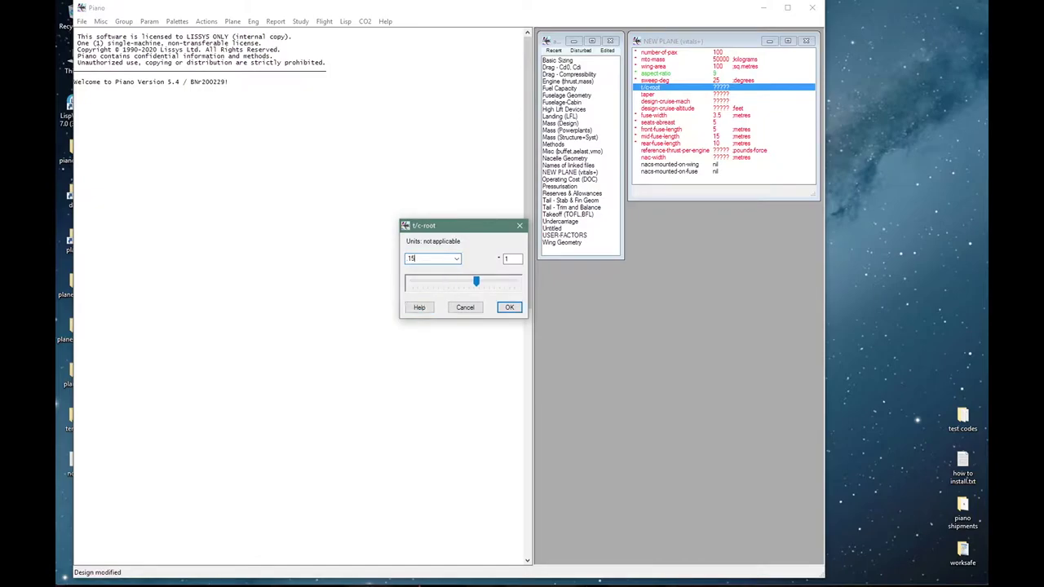
pyautogui.press('Return')
# Open the taper editor and review its help text and planform geometry diagram.
pyautogui.doubleClick(653, 94)
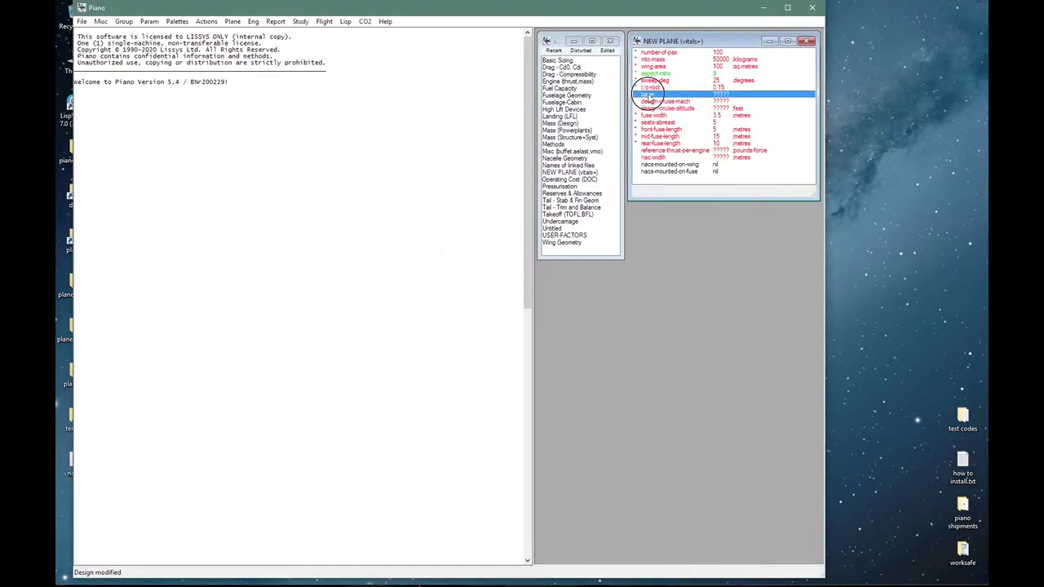
pyautogui.click(419, 306)
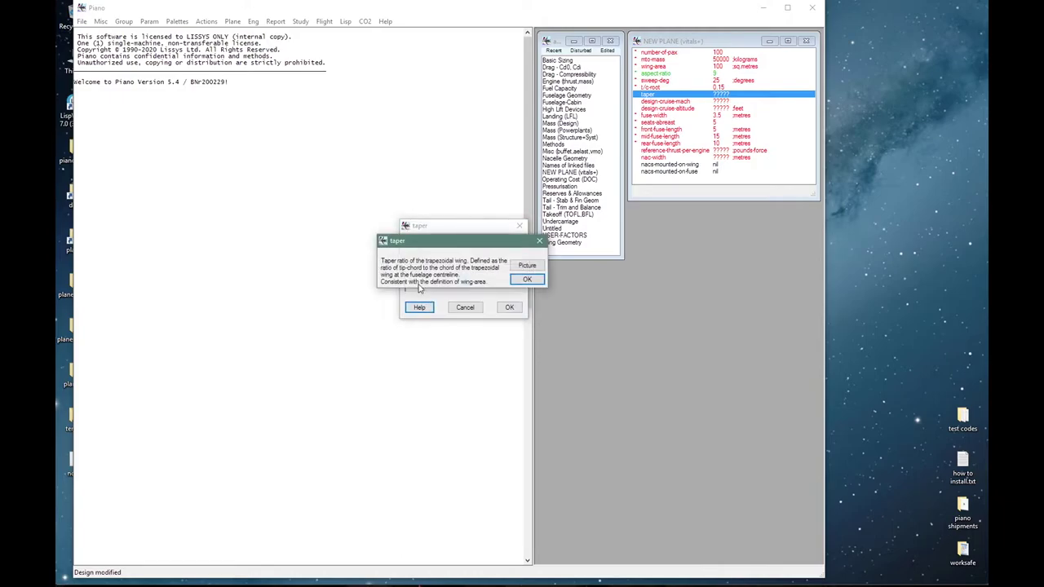
pyautogui.click(527, 266)
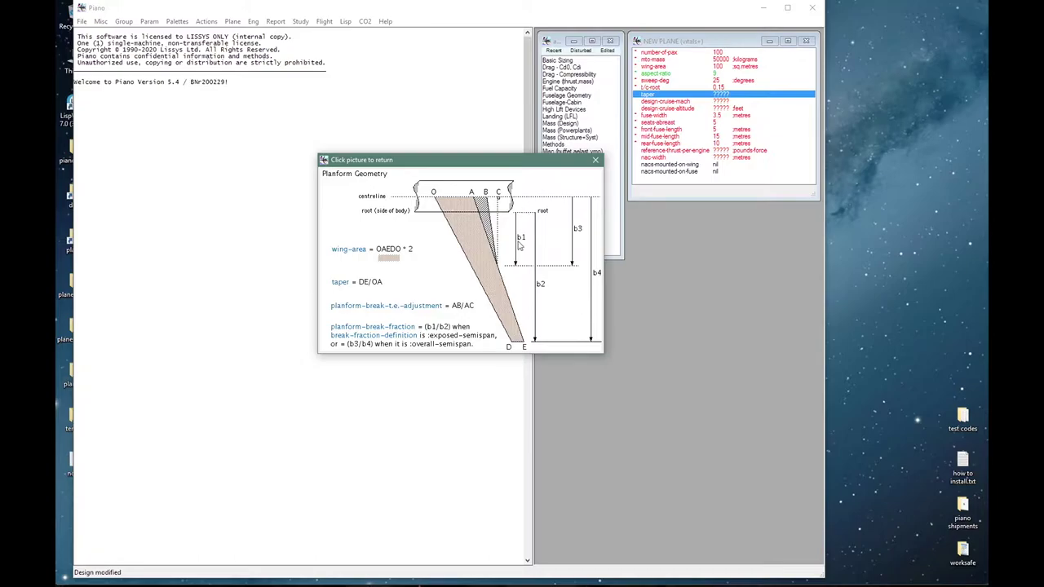
pyautogui.click(501, 268)
pyautogui.click(527, 279)
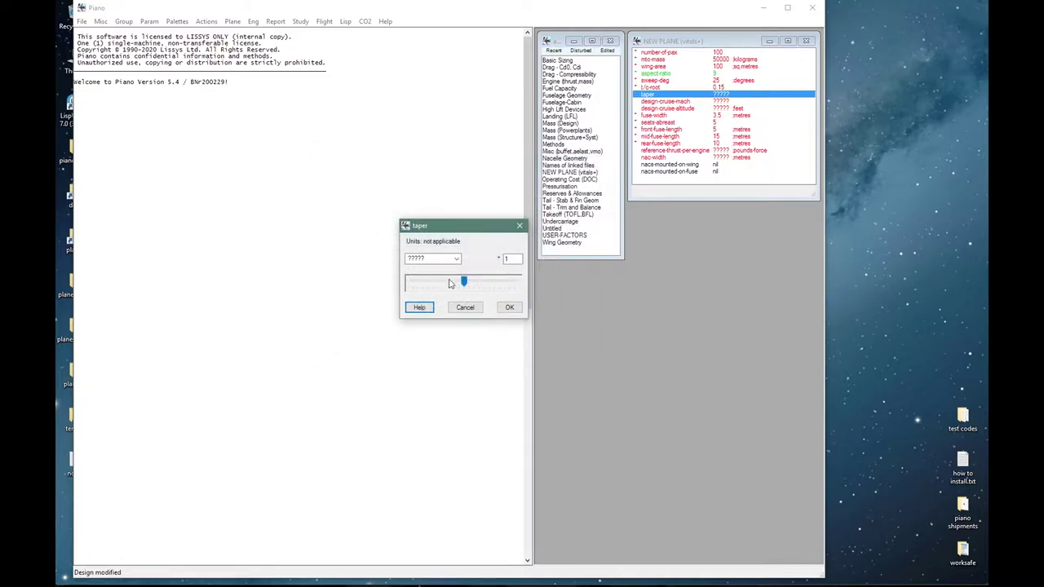
# Replace the placeholder taper with (0.25+0.3)/2, giving 0.275.
pyautogui.click(430, 259)
pyautogui.press('BackSpace')
pyautogui.write('0.25')
pyautogui.write(' +')
pyautogui.write(' 3')
pyautogui.write(')/2')
pyautogui.press('Return')
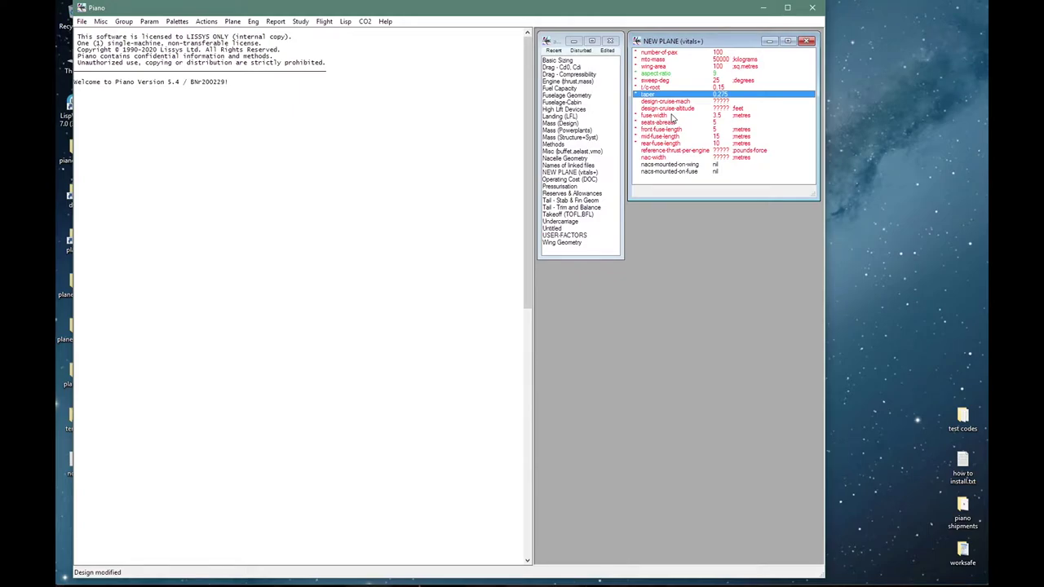
pyautogui.doubleClick(664, 101)
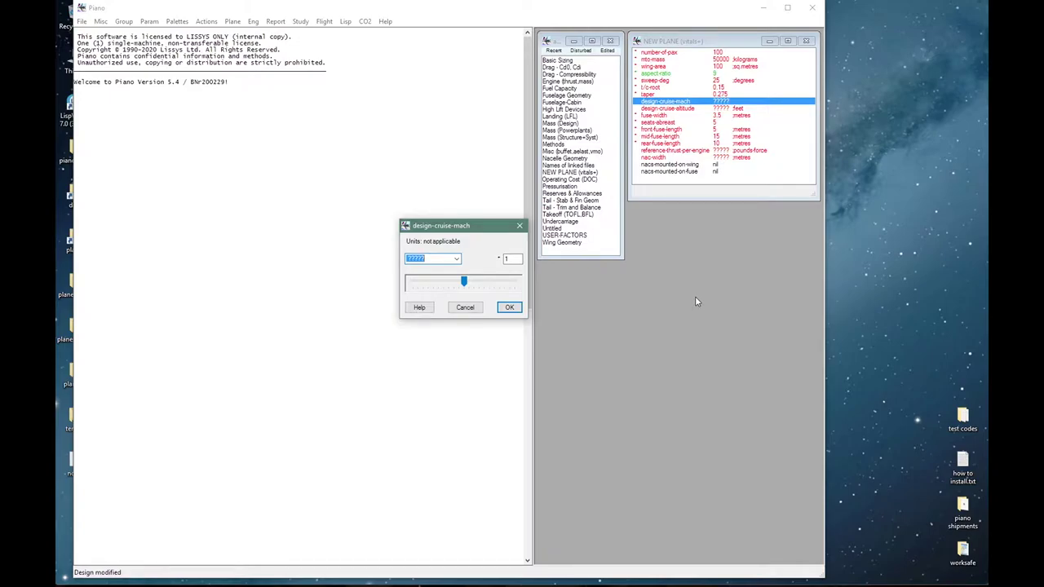
pyautogui.click(441, 257)
# Set design-cruise-mach to 0.82.
pyautogui.doubleClick(442, 257)
pyautogui.write('.82')
pyautogui.press('Return')
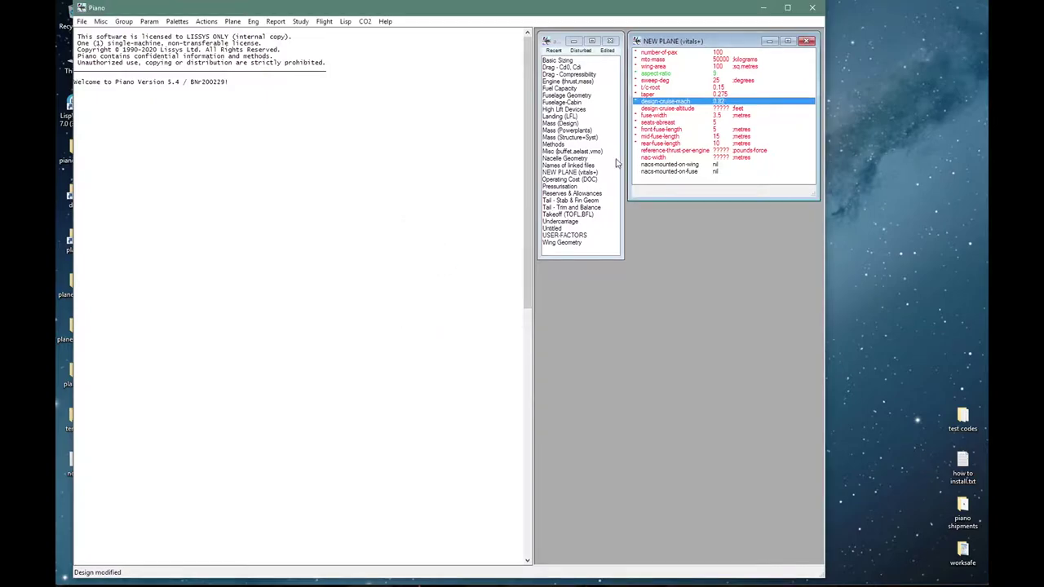
# Set design-cruise-altitude to 36000 feet.
pyautogui.doubleClick(660, 109)
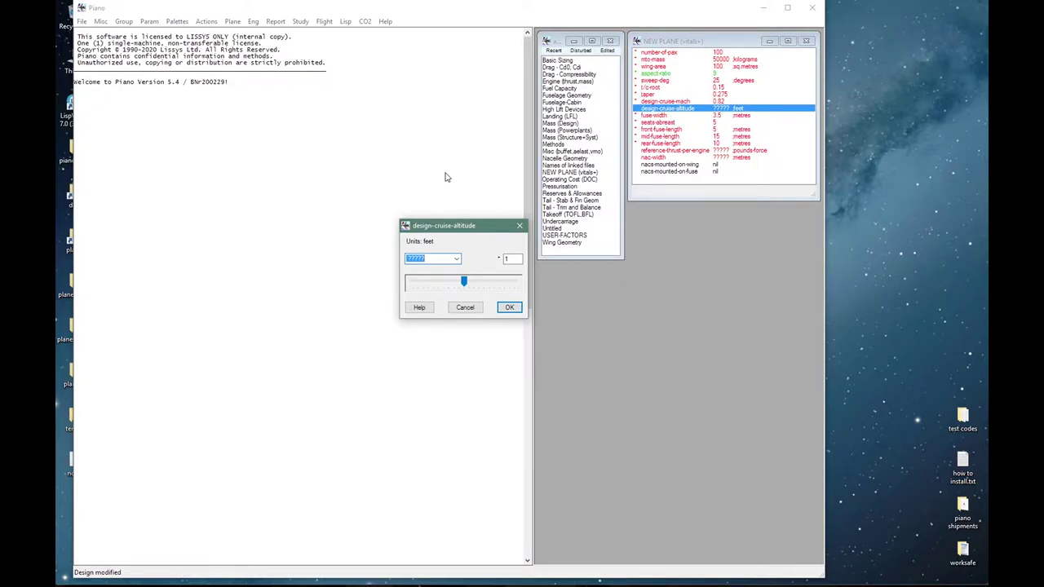
pyautogui.click(429, 258)
pyautogui.doubleClick(429, 257)
pyautogui.write('36000')
pyautogui.click(504, 308)
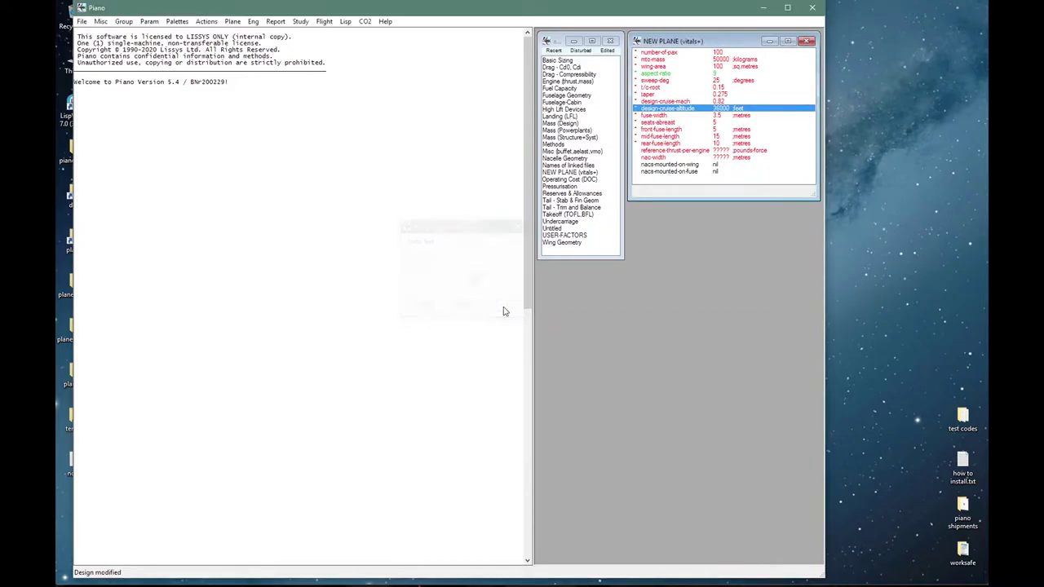
pyautogui.doubleClick(657, 151)
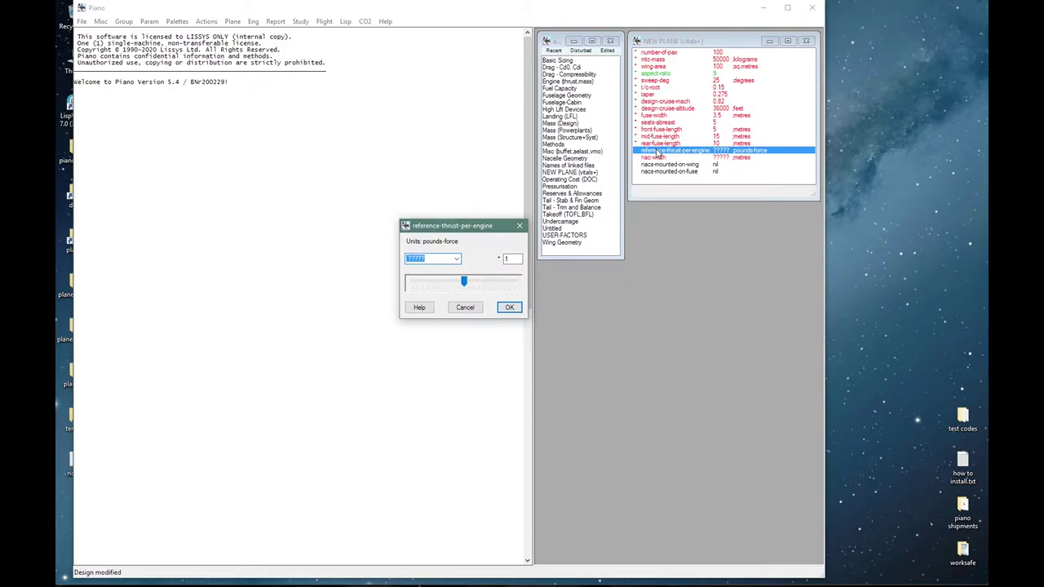
# Enter 16000 pounds-force as reference thrust per engine, checking its help and newton equivalent.
pyautogui.click(423, 309)
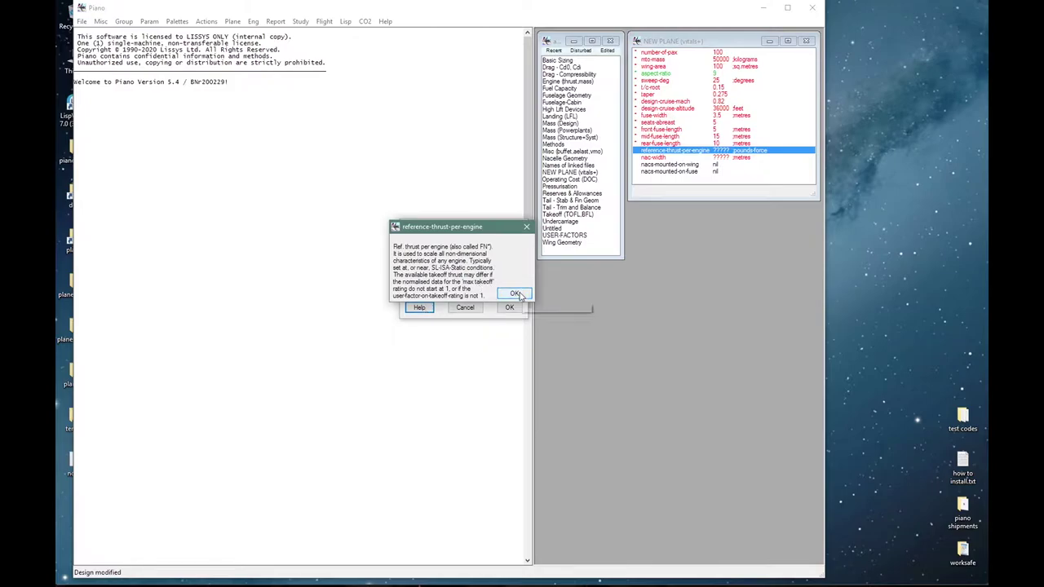
pyautogui.click(517, 295)
pyautogui.doubleClick(427, 257)
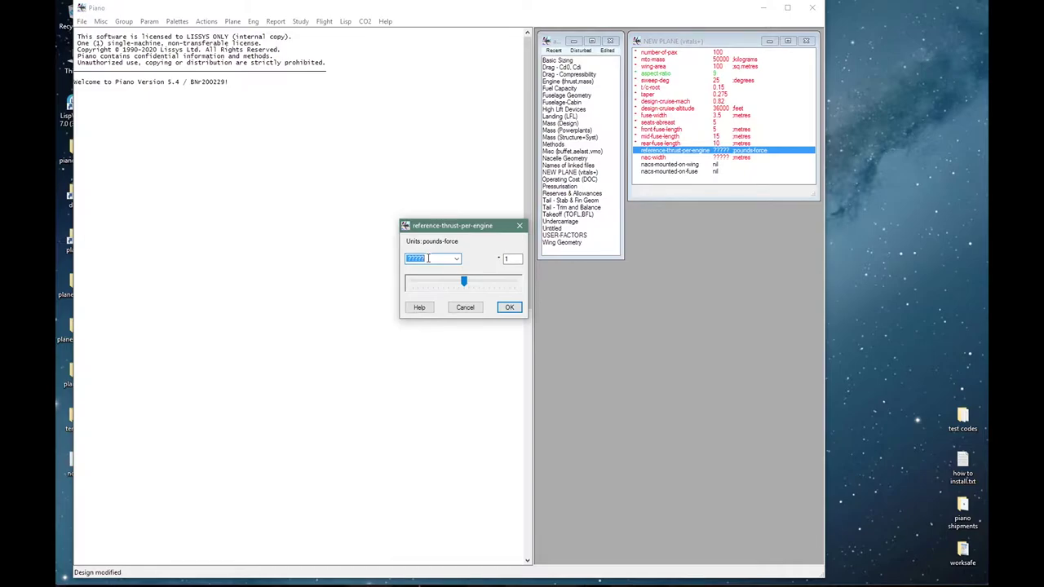
pyautogui.write('16000')
pyautogui.click(437, 243)
pyautogui.click(436, 243)
pyautogui.click(507, 308)
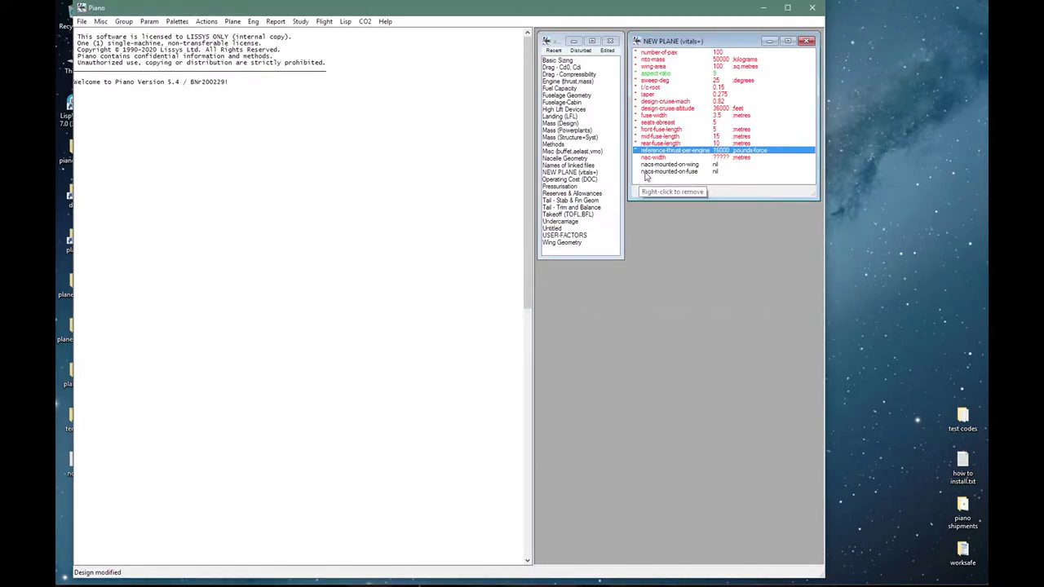
pyautogui.click(646, 158)
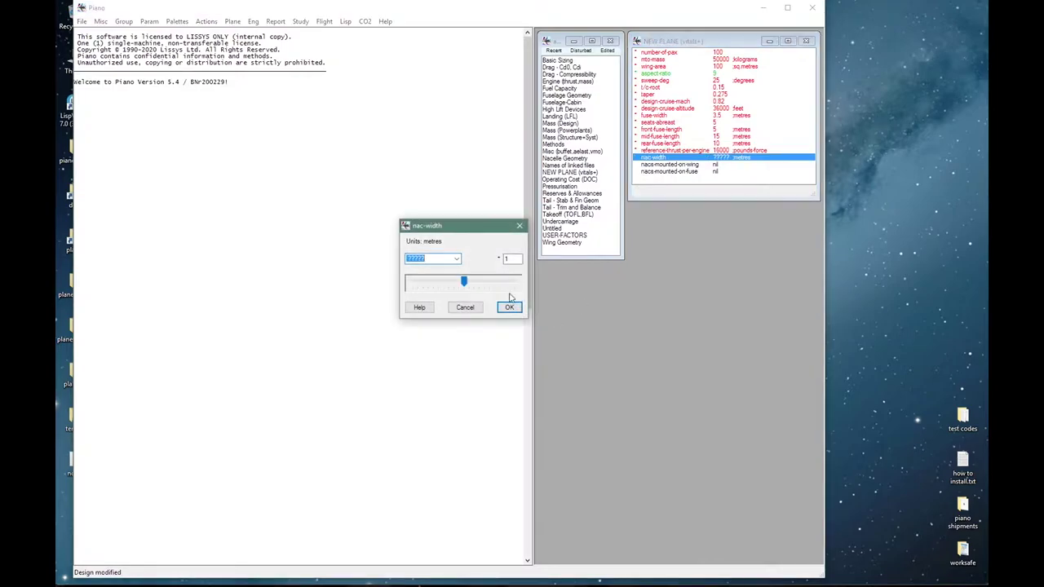
# Set nac-width to 6 feet.
pyautogui.doubleClick(439, 259)
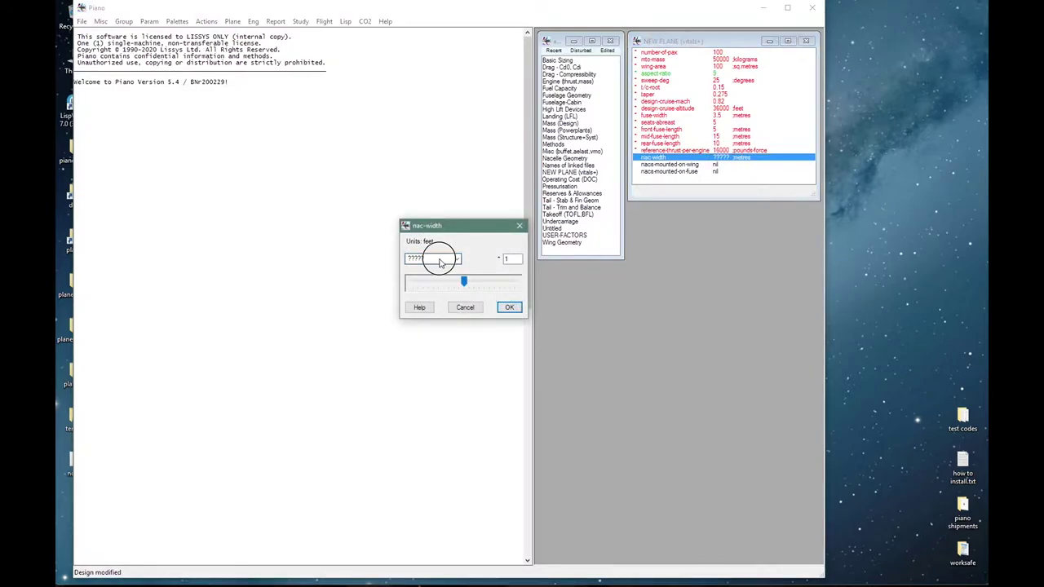
pyautogui.write('6')
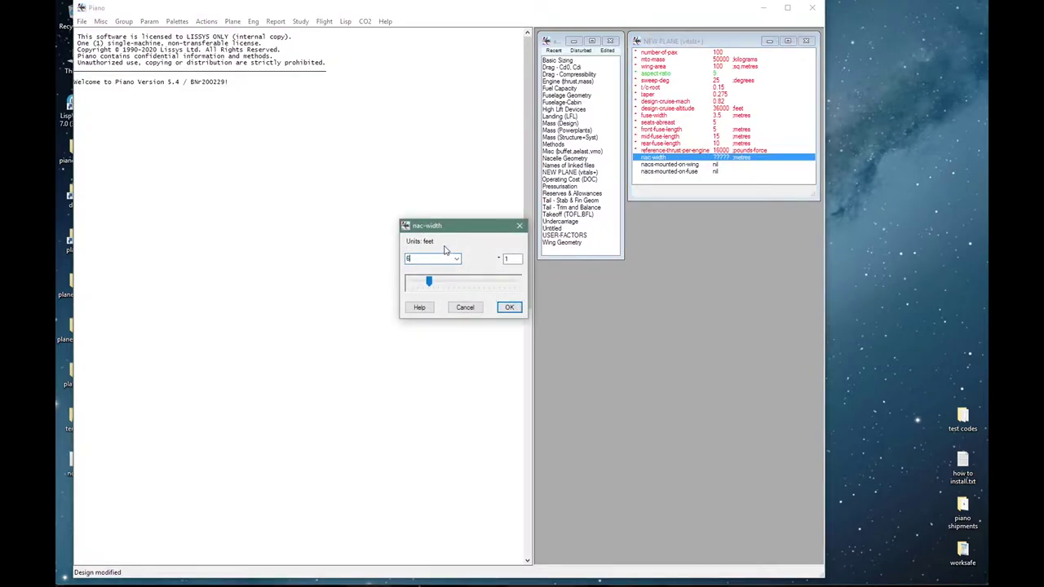
pyautogui.click(508, 307)
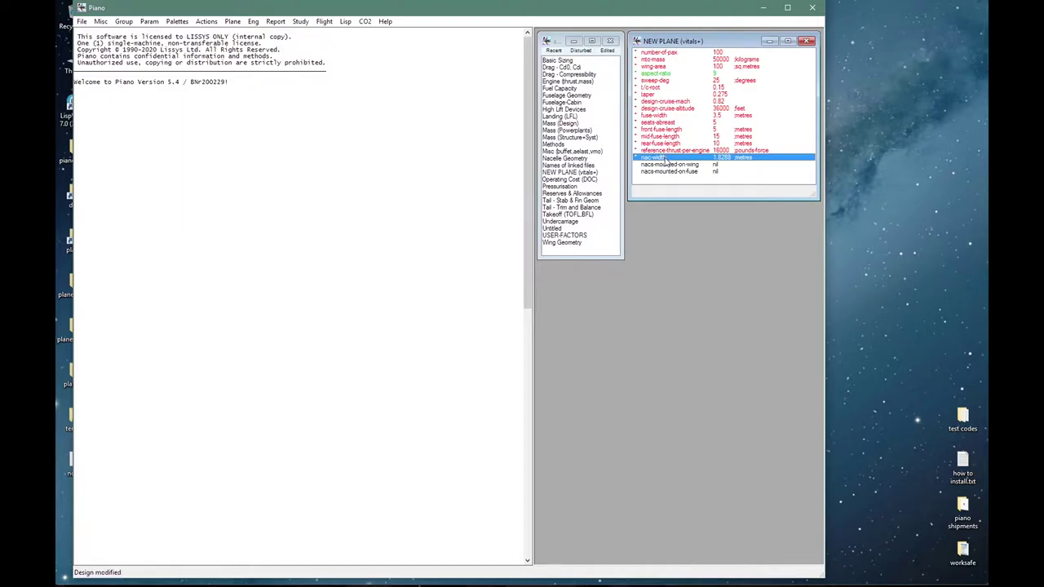
# Set nacs-mounted-on-wing to 0.25 after reviewing its help example and nacelle position diagram.
pyautogui.doubleClick(662, 166)
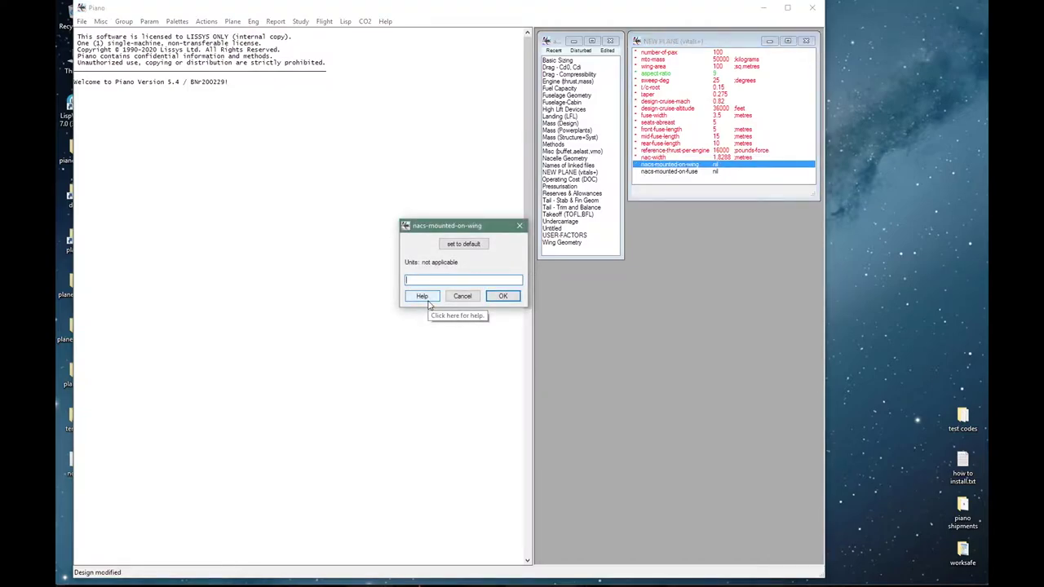
pyautogui.click(424, 298)
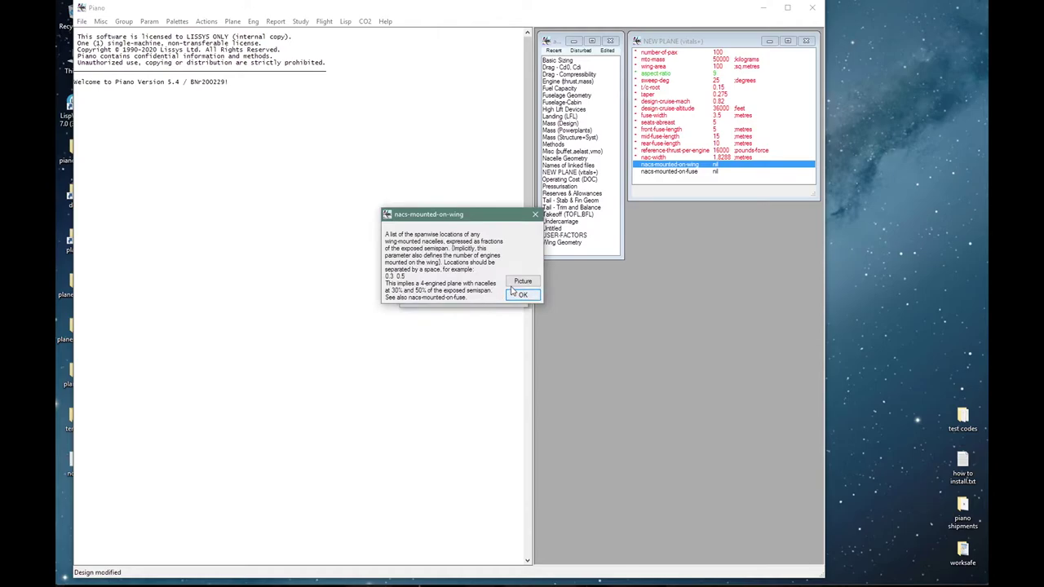
pyautogui.doubleClick(401, 276)
pyautogui.moveTo(402, 276)
pyautogui.mouseDown()
pyautogui.moveTo(373, 276)
pyautogui.moveTo(385, 276)
pyautogui.mouseUp()
pyautogui.click(523, 280)
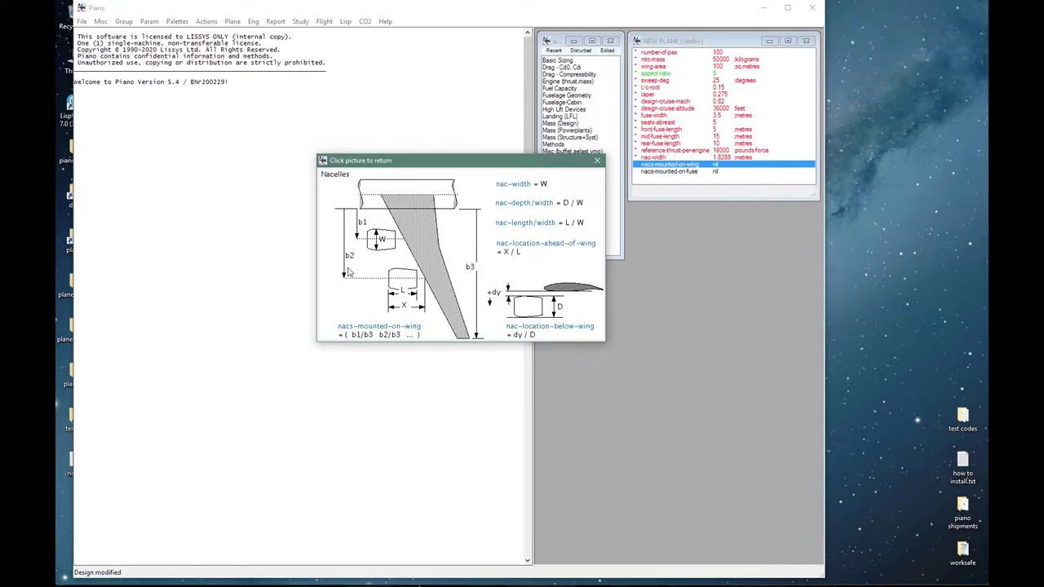
pyautogui.click(379, 270)
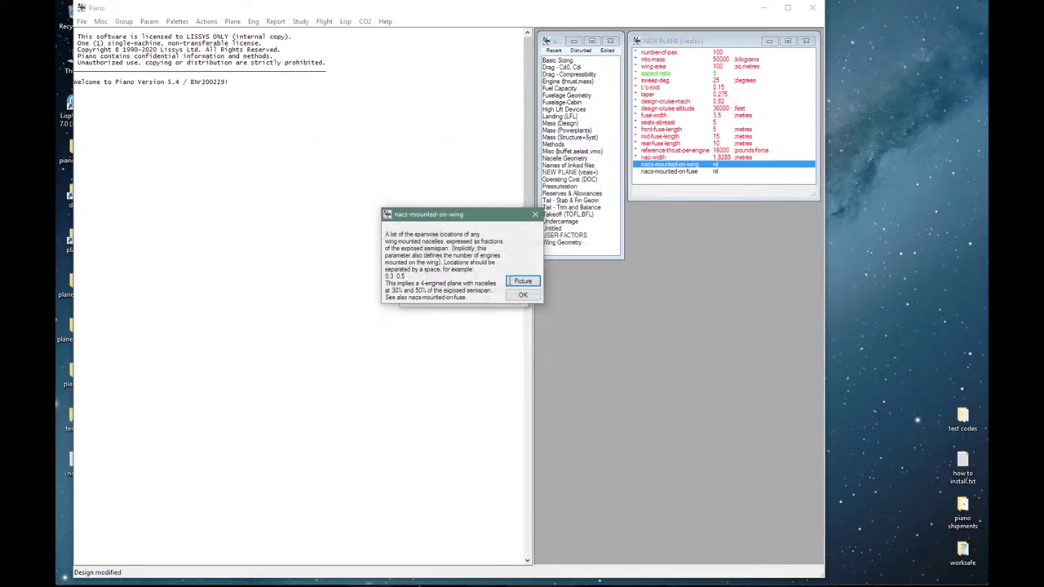
pyautogui.click(523, 296)
pyautogui.click(447, 279)
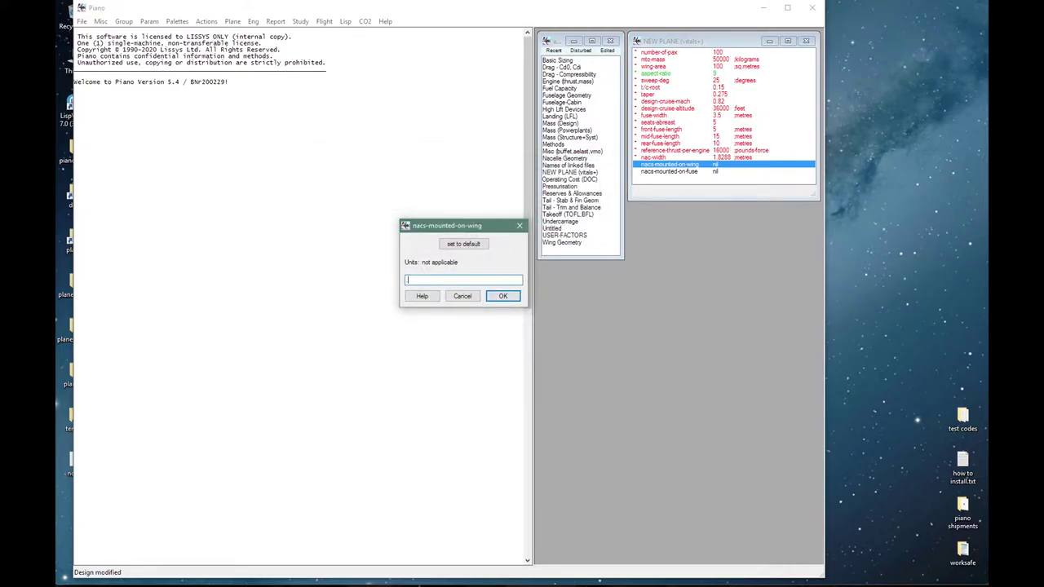
pyautogui.write('25')
pyautogui.click(498, 297)
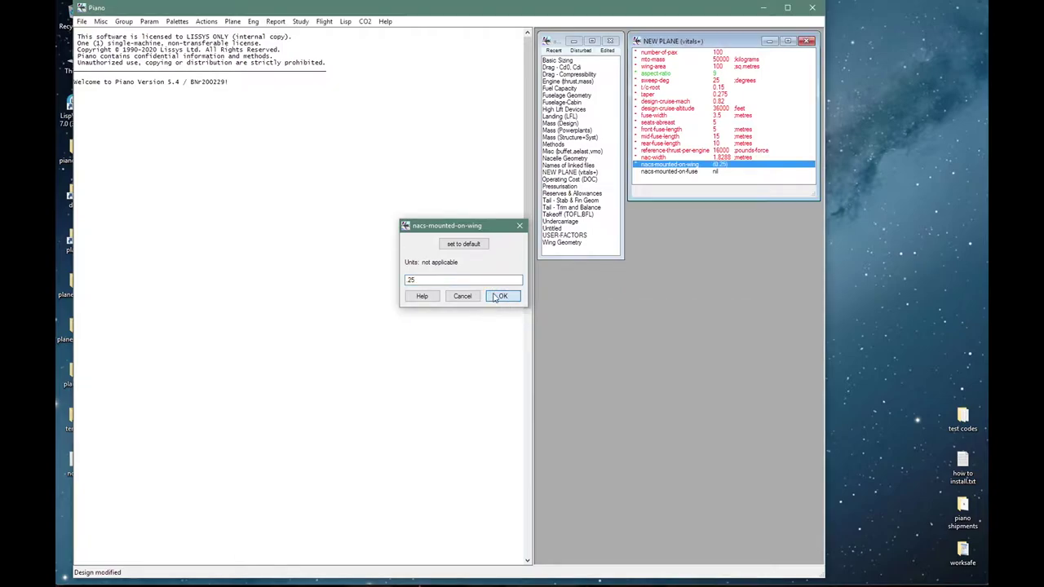
# Review the nacs-mounted-on-fuse help and diagram, leaving it nil.
pyautogui.click(655, 173)
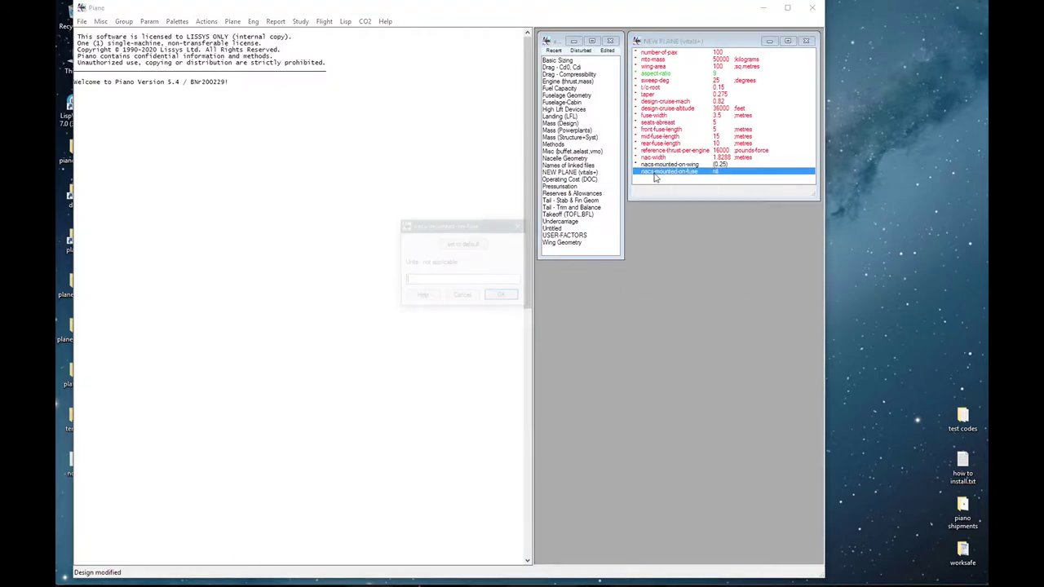
pyautogui.click(421, 295)
pyautogui.click(522, 295)
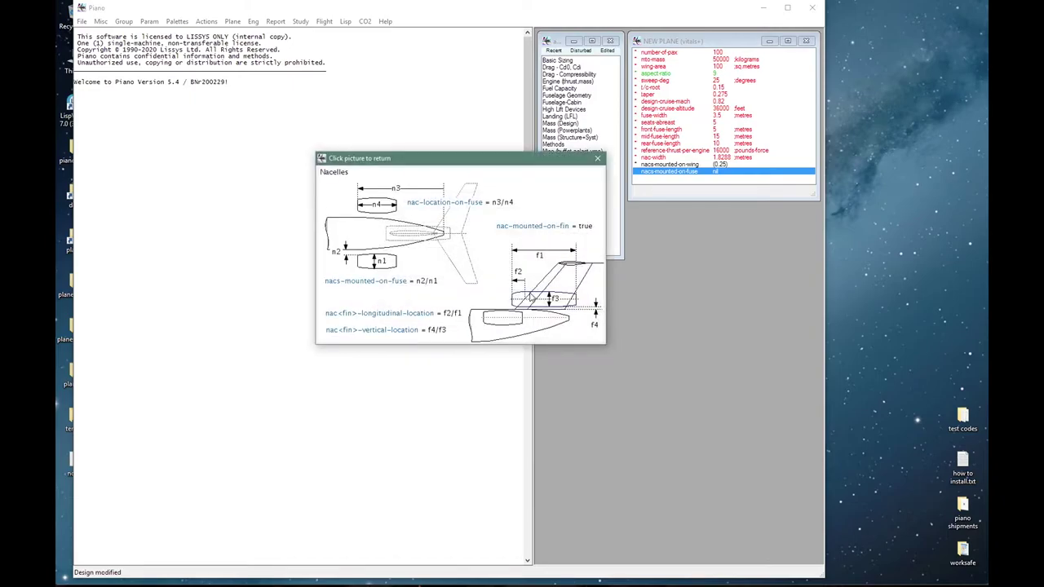
pyautogui.click(531, 299)
pyautogui.click(522, 309)
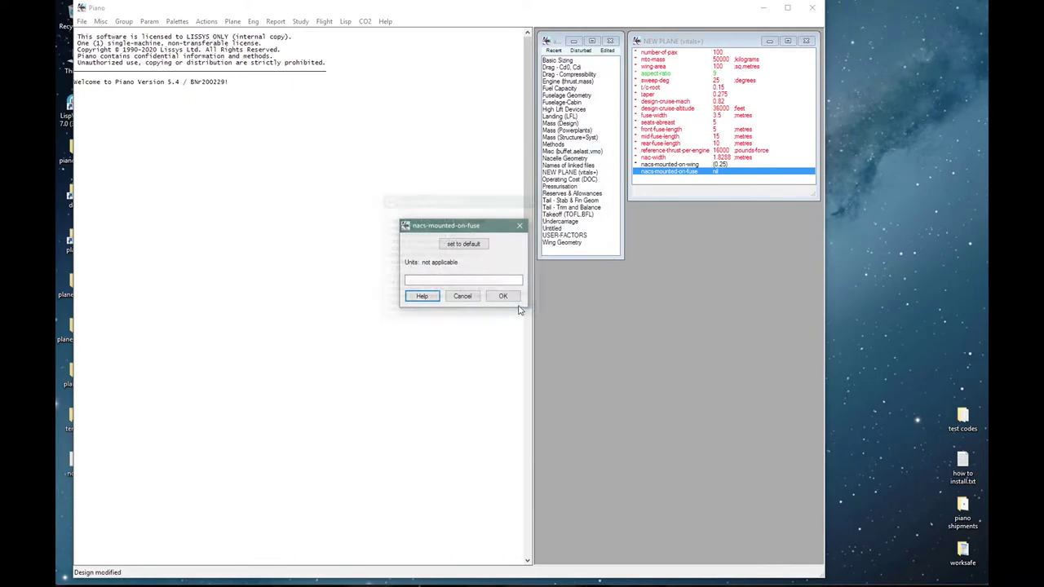
pyautogui.click(462, 296)
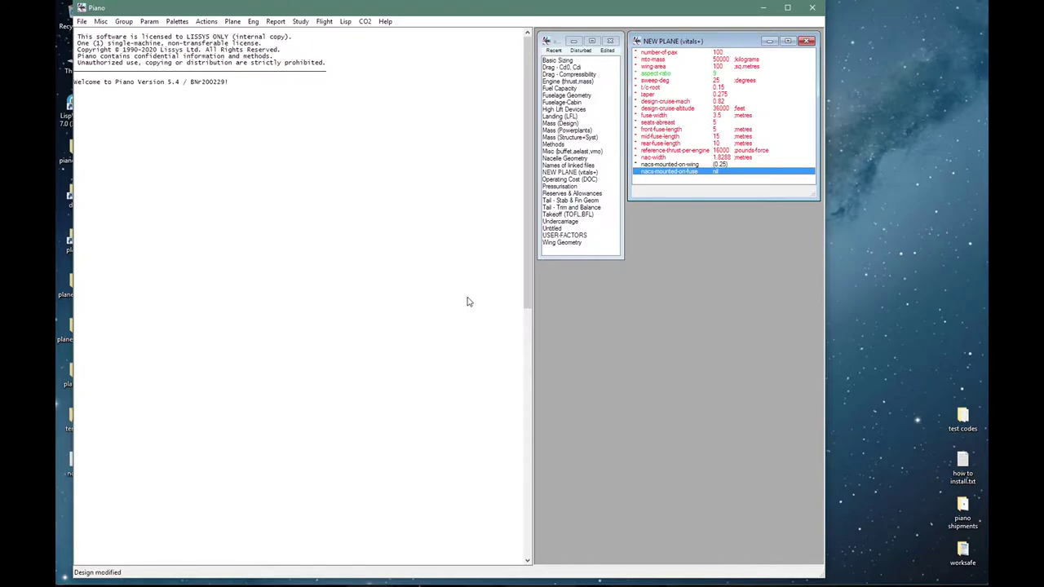
# Run the 3-View report, acknowledge the 100-pax seating error, and show Fuselage Geometry.
pyautogui.click(277, 21)
pyautogui.click(287, 34)
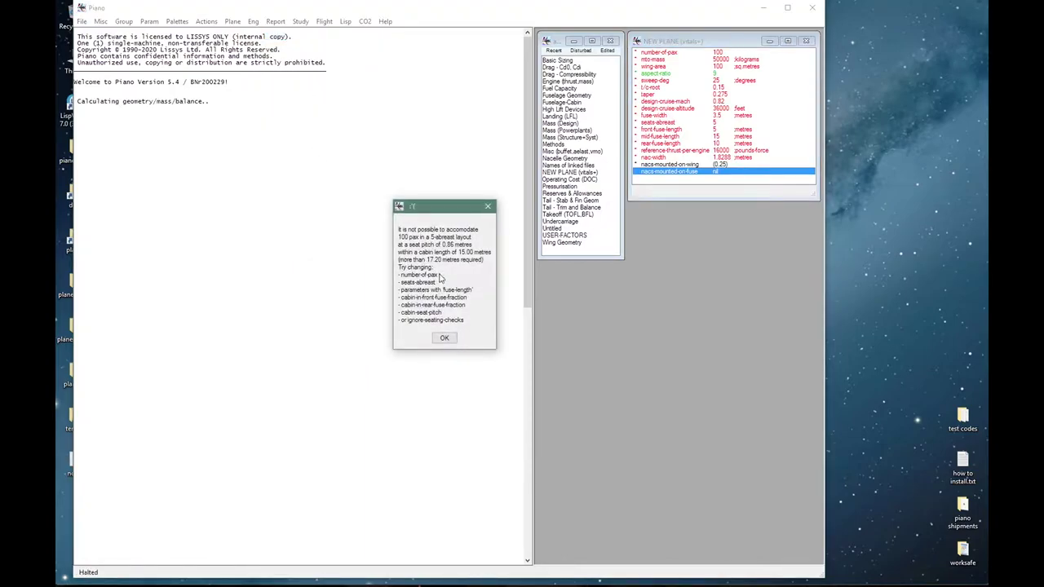
pyautogui.click(444, 338)
pyautogui.click(560, 96)
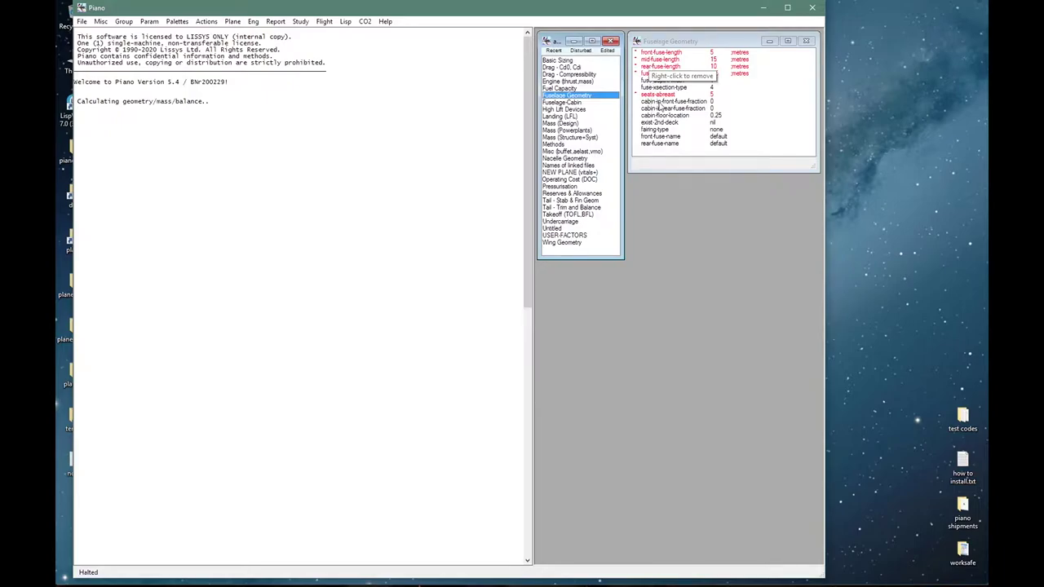
# Set cabin-in-front-fuse-fraction to 1/4 (0.25).
pyautogui.doubleClick(659, 102)
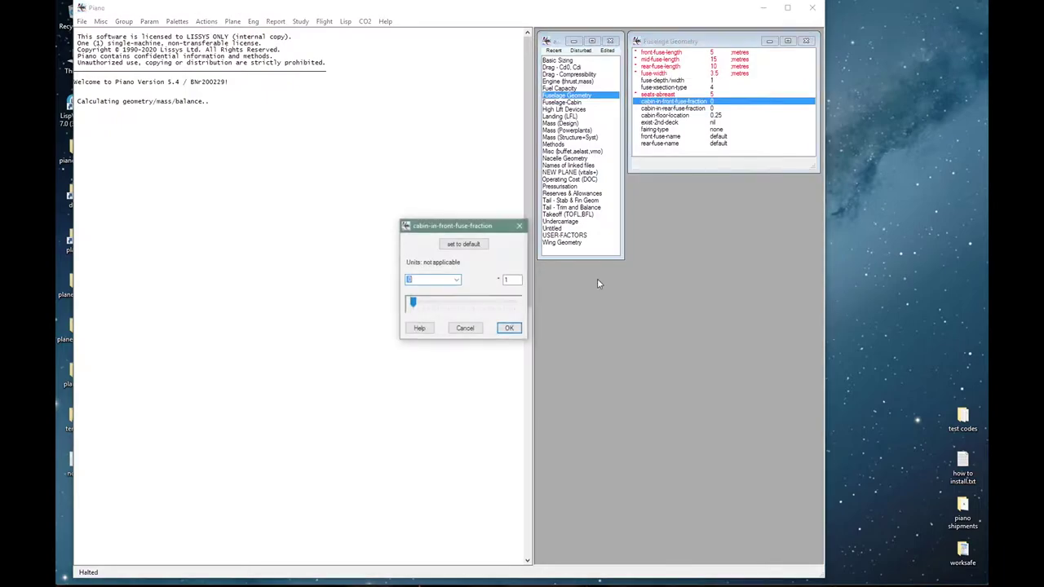
pyautogui.click(415, 328)
pyautogui.click(529, 288)
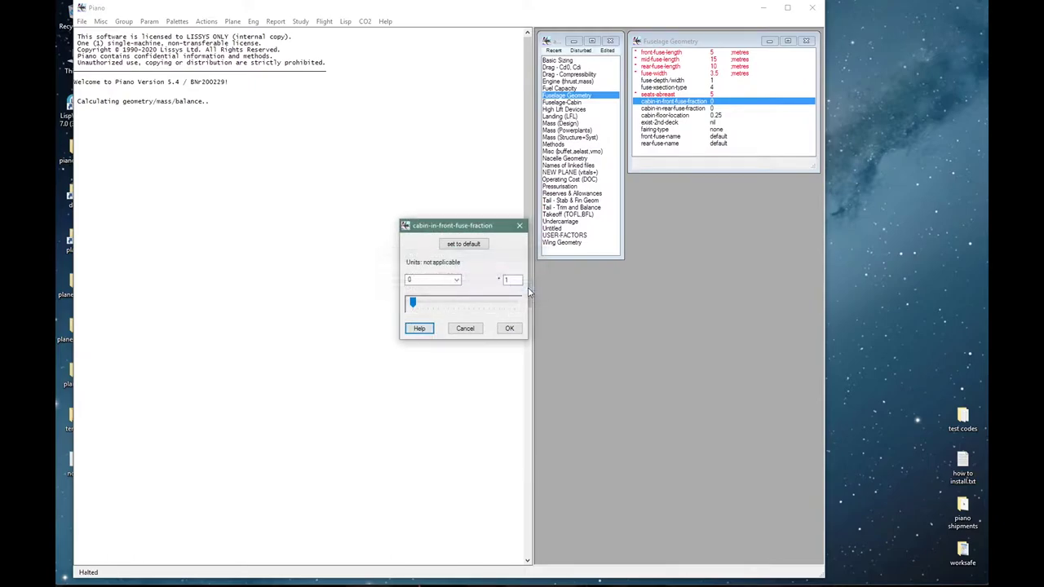
pyautogui.click(432, 280)
pyautogui.write('1/4')
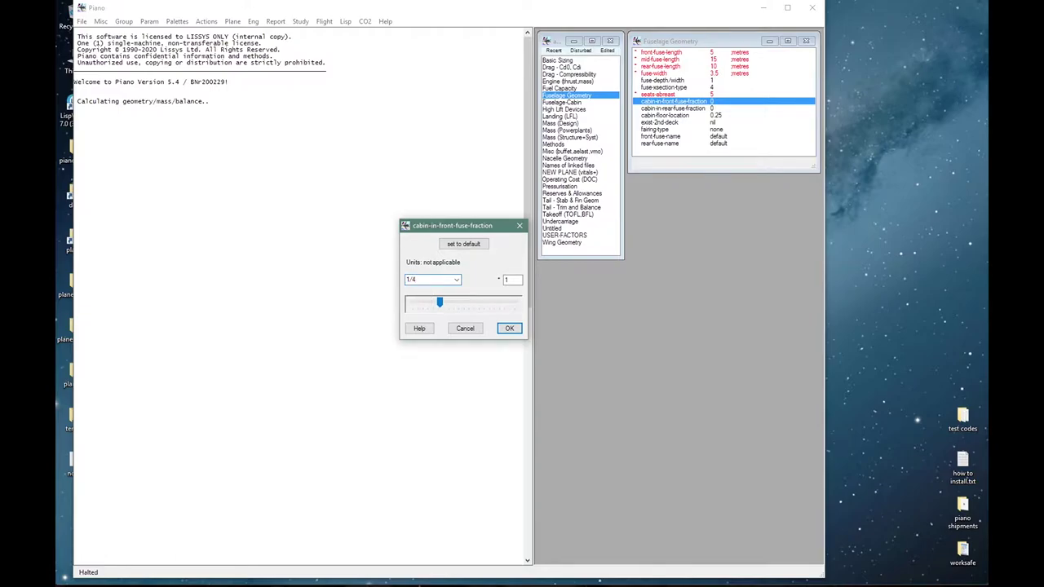
pyautogui.click(508, 328)
# Set cabin-in-rear-fuse-fraction to 0.25 and regenerate the 3-view.
pyautogui.click(687, 108)
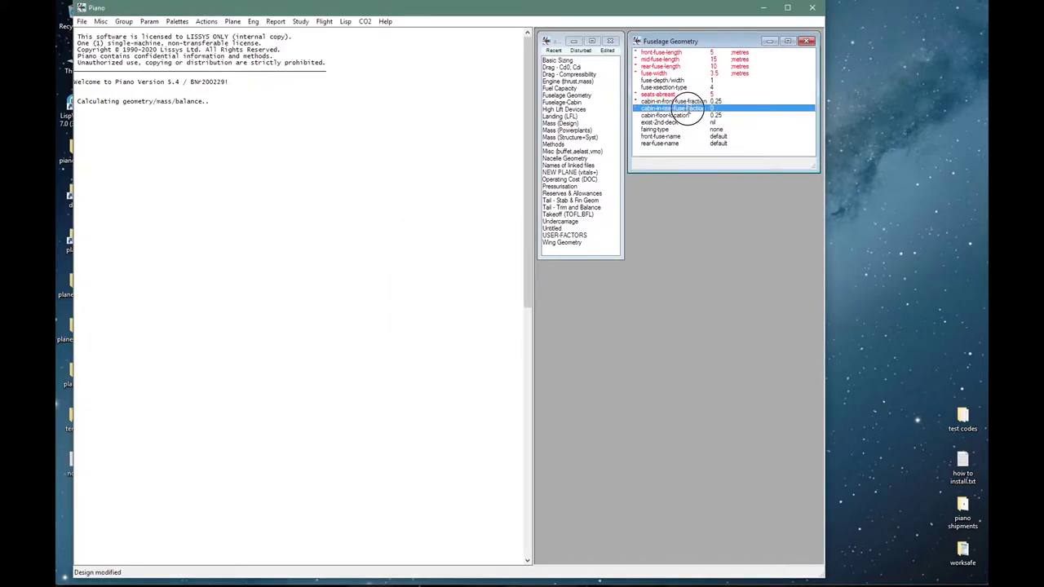
pyautogui.doubleClick(687, 108)
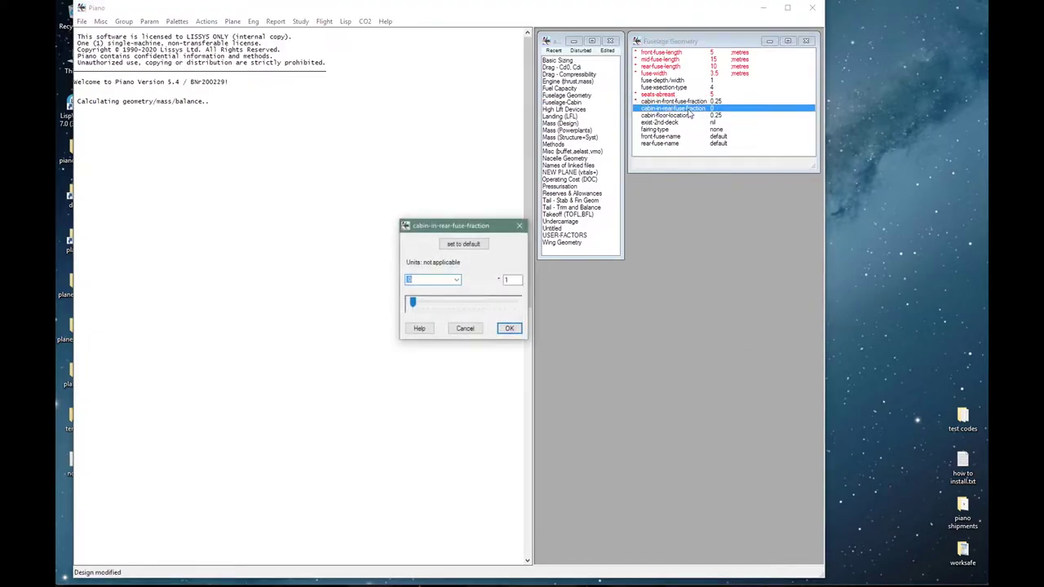
pyautogui.write('.25')
pyautogui.click(509, 329)
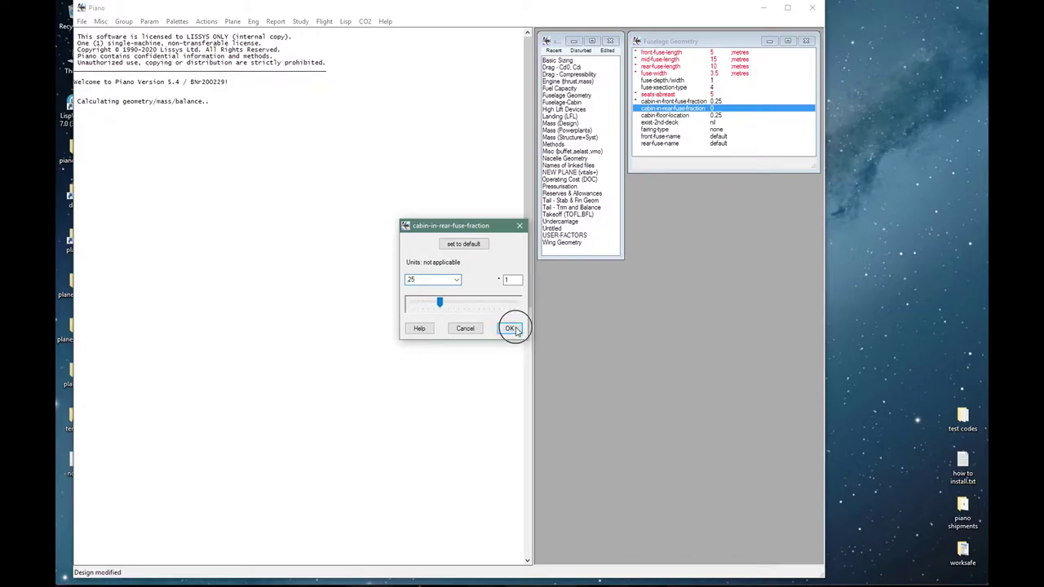
pyautogui.click(276, 21)
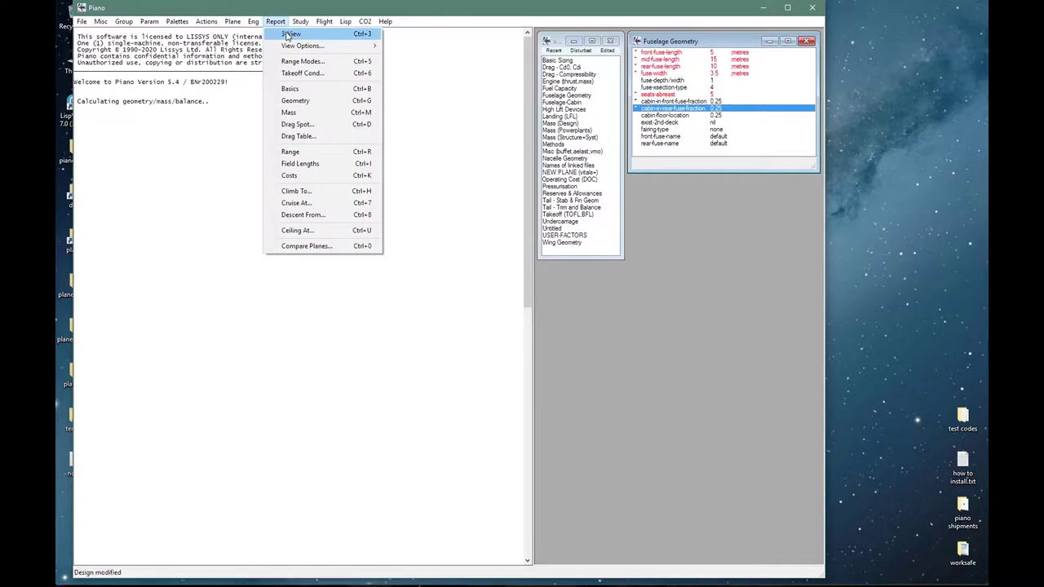
pyautogui.click(286, 33)
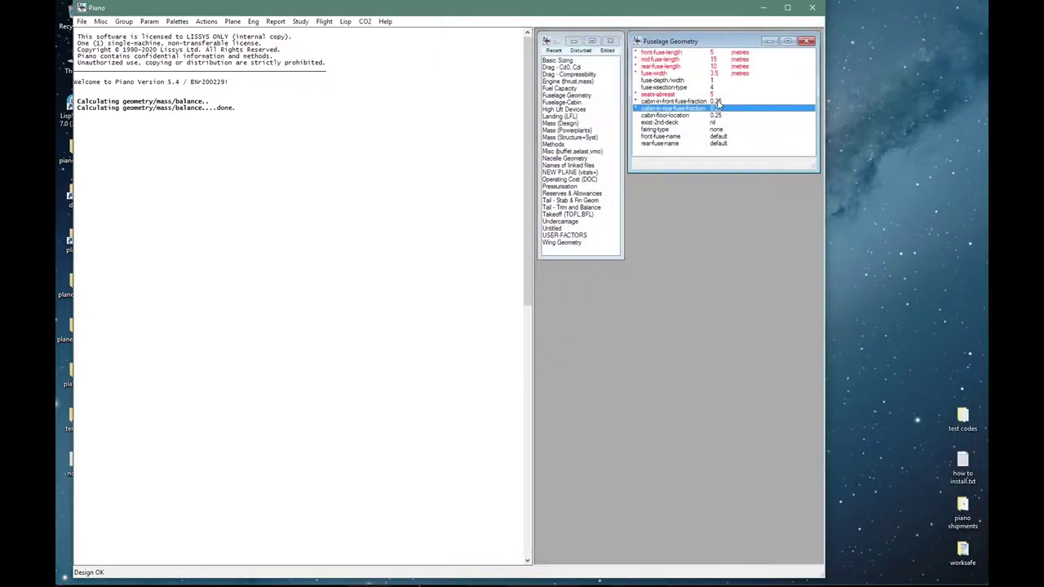
# Reopen cabin-in-front-fuse-fraction, currently 1/4, for editing.
pyautogui.doubleClick(718, 102)
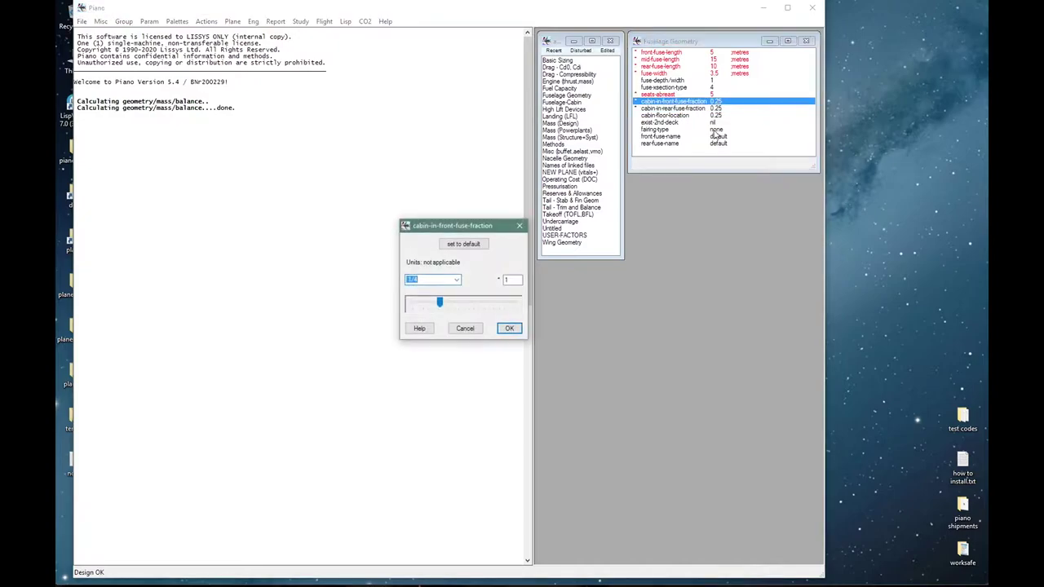
# Change the cabin fractions to 0.3 front and 0.4 rear, then check the 3-view.
pyautogui.write('0.3')
pyautogui.press('Return')
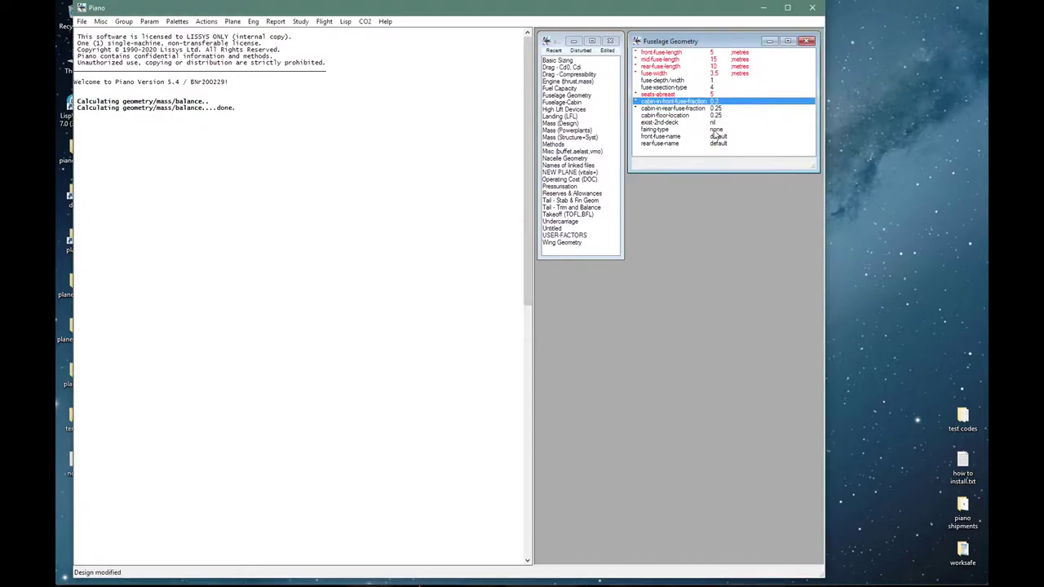
pyautogui.doubleClick(716, 108)
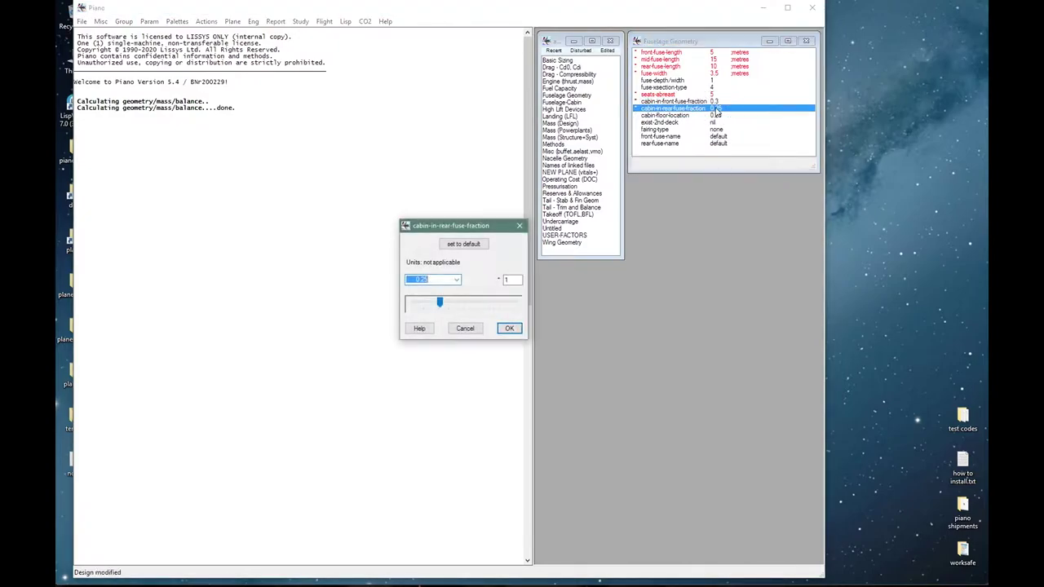
pyautogui.write('.4')
pyautogui.press('Return')
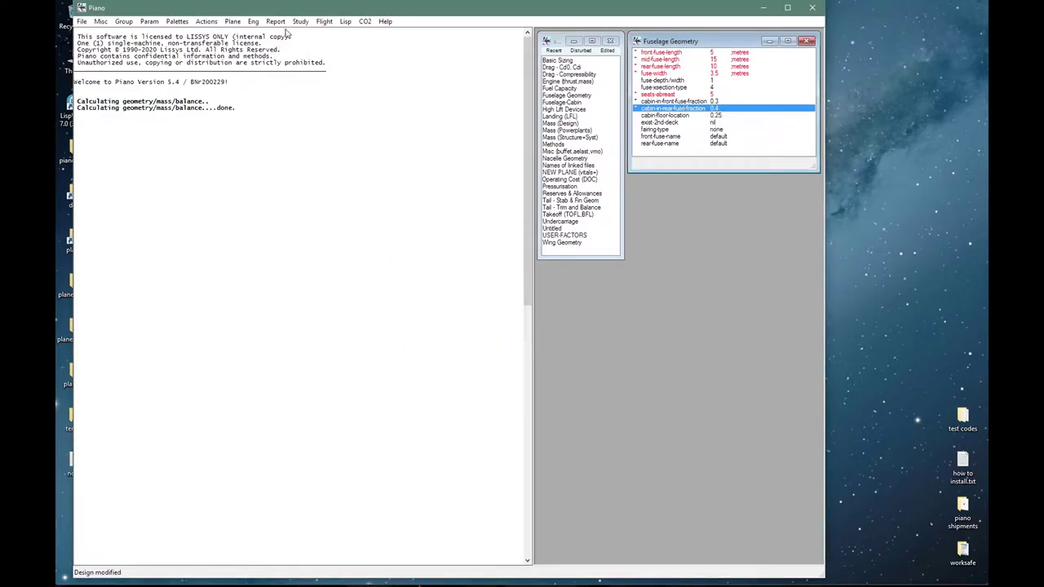
pyautogui.click(280, 24)
pyautogui.click(290, 34)
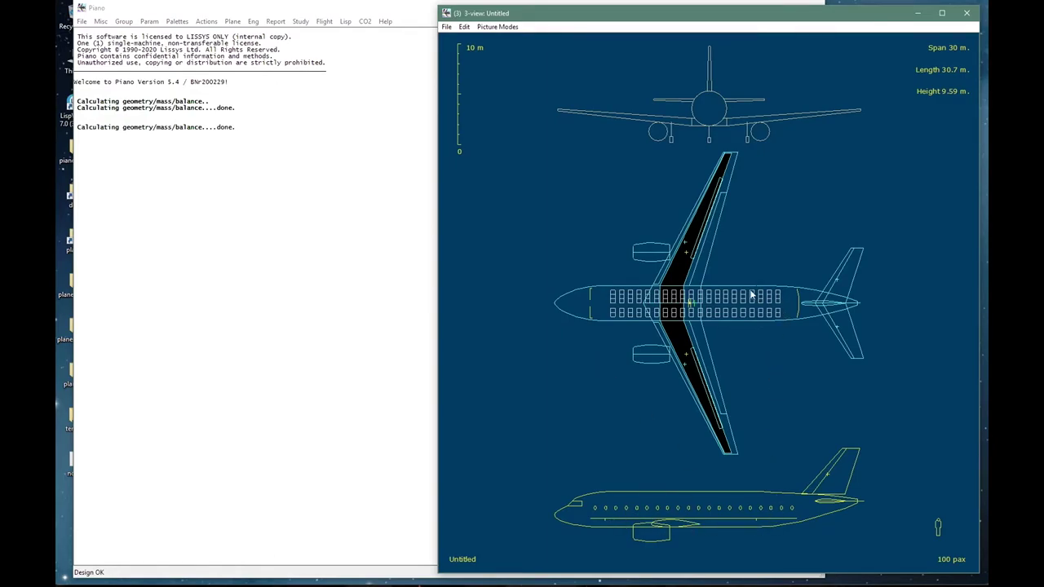
pyautogui.hotkey('alt', 'F4')
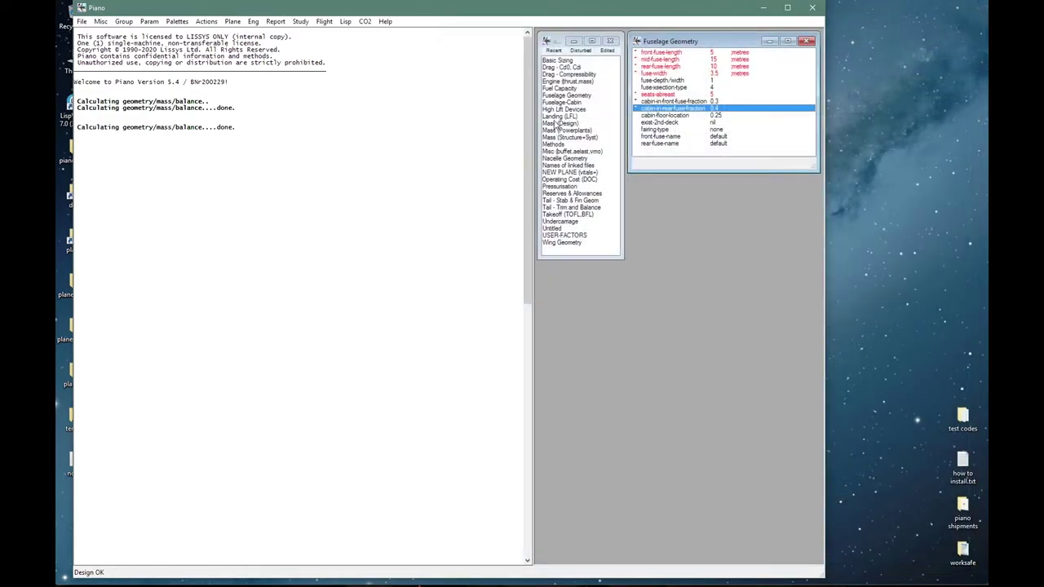
# Set cabin-seat-pitch to 31 inches in Fuselage-Cabin.
pyautogui.click(560, 105)
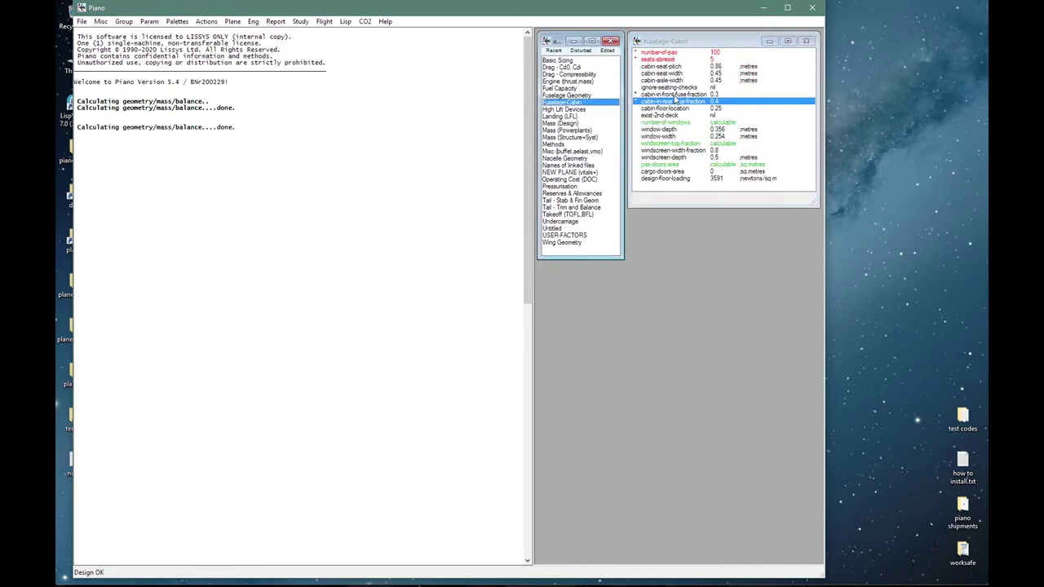
pyautogui.doubleClick(666, 67)
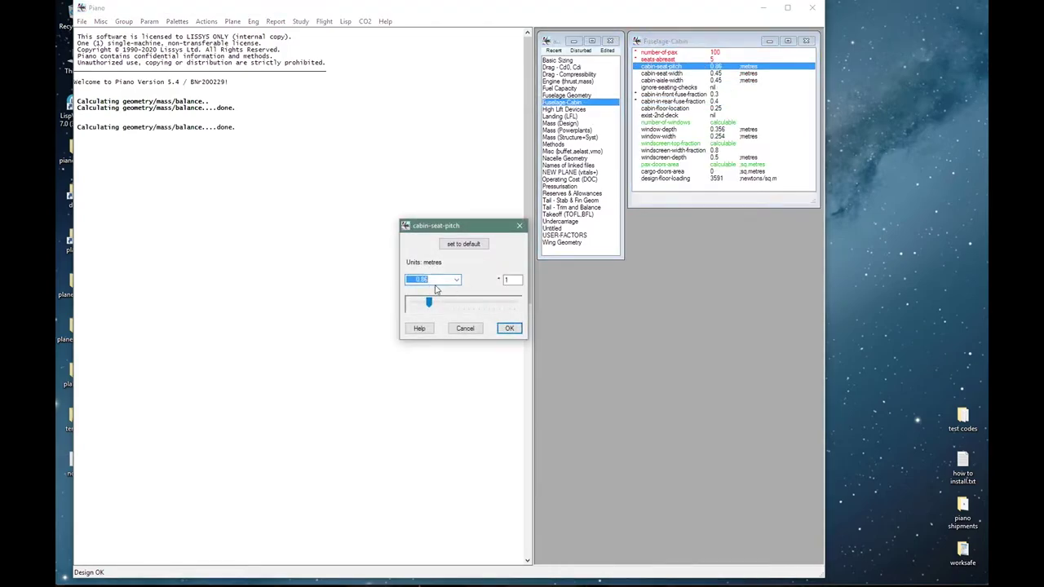
pyautogui.click(434, 264)
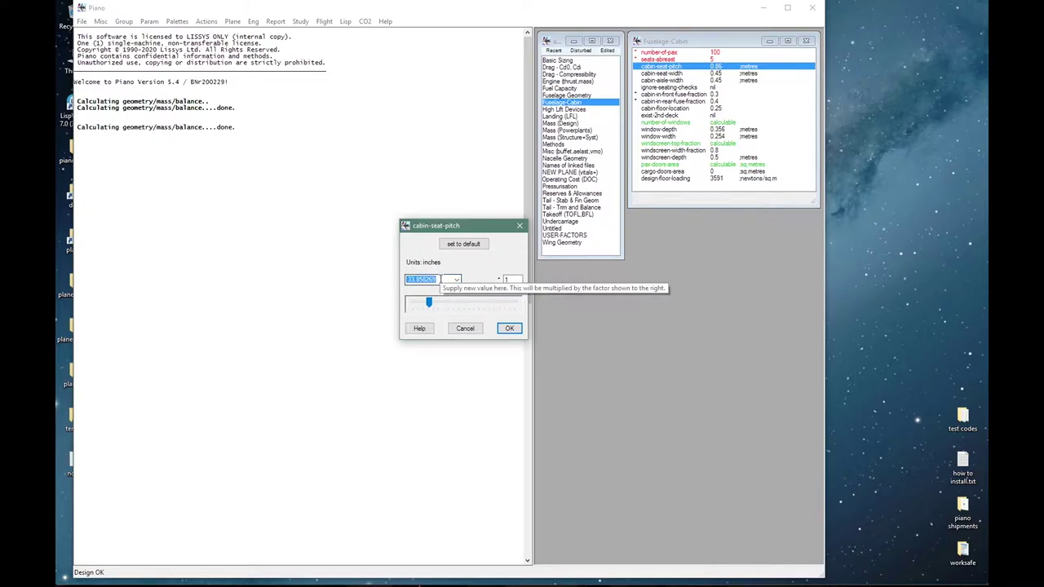
pyautogui.write('31')
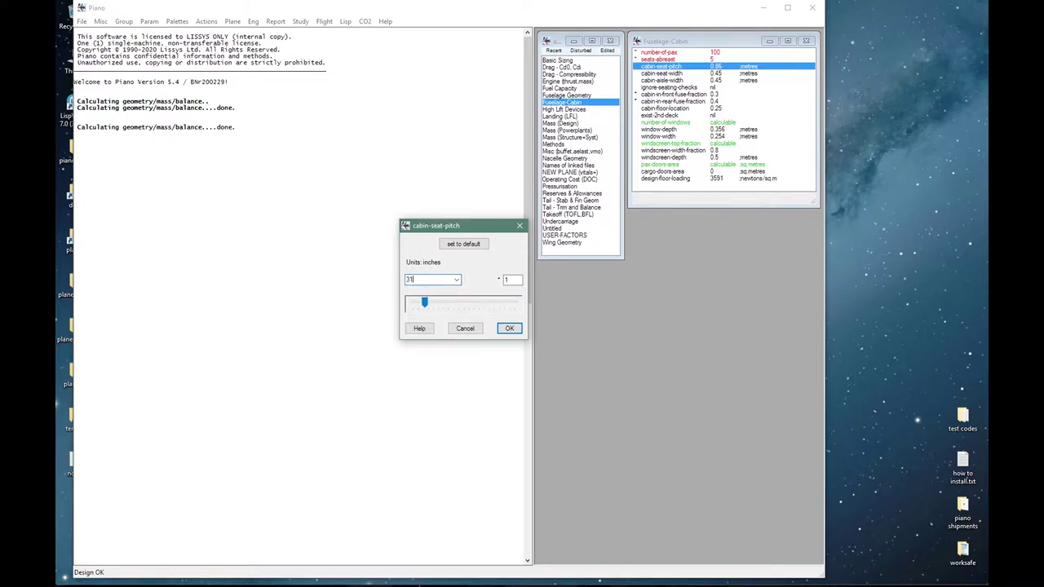
pyautogui.press('Return')
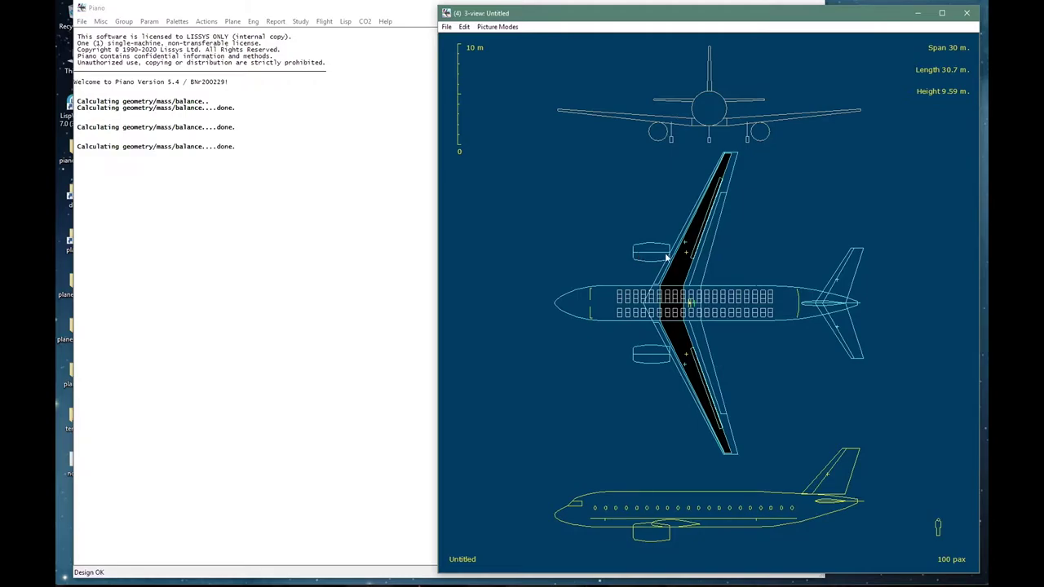
pyautogui.click(626, 198)
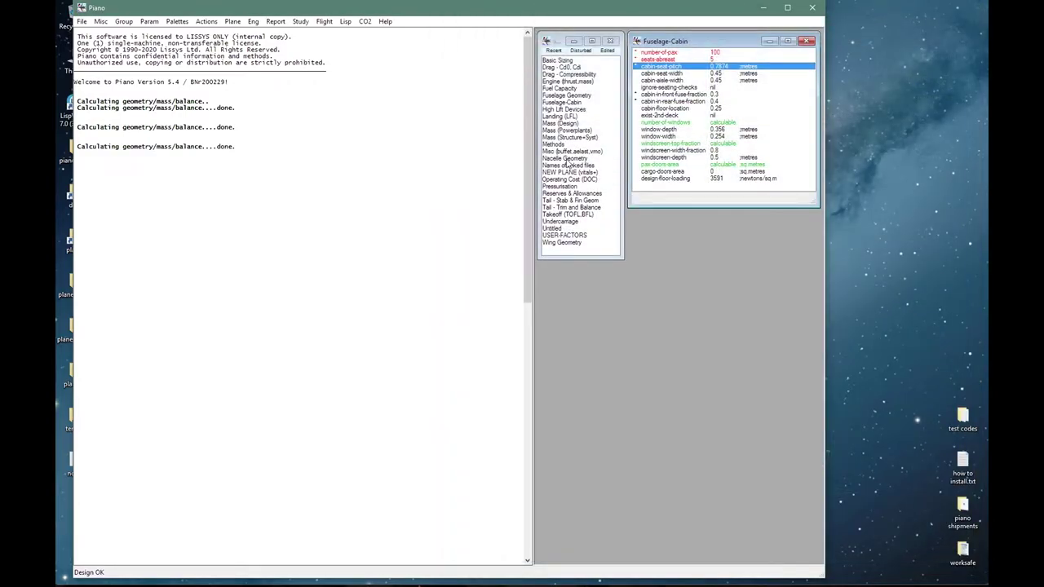
# Set nac-location-ahead-of-wing to 3/4 (0.75) in Nacelle Geometry.
pyautogui.click(567, 159)
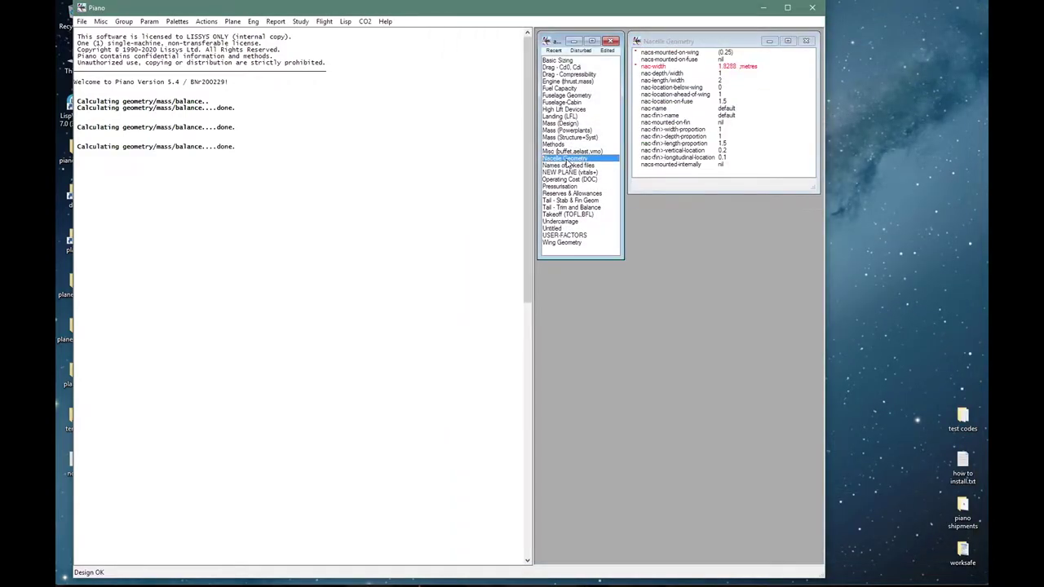
pyautogui.doubleClick(648, 95)
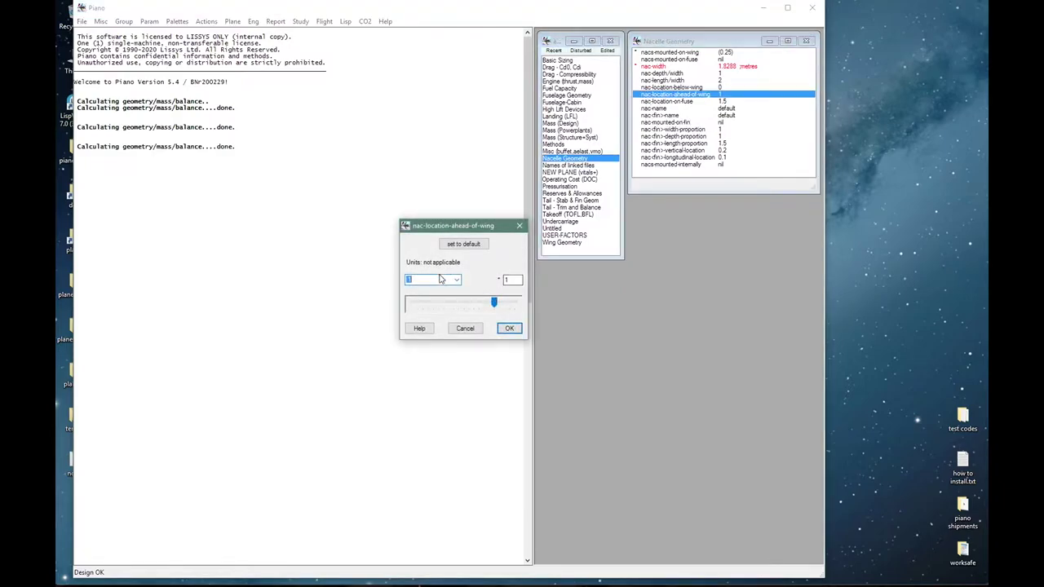
pyautogui.write('3')
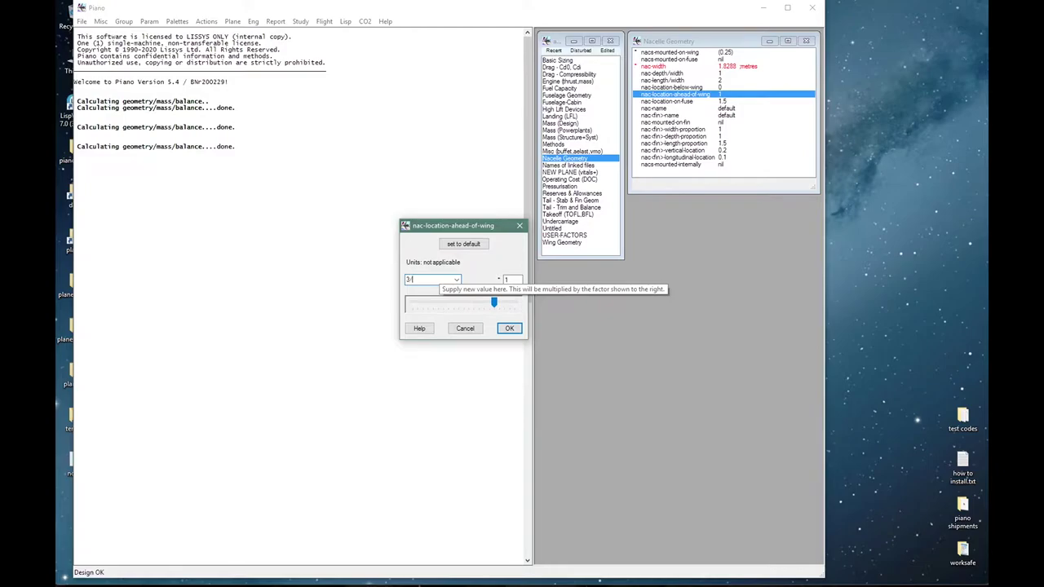
pyautogui.press('Return')
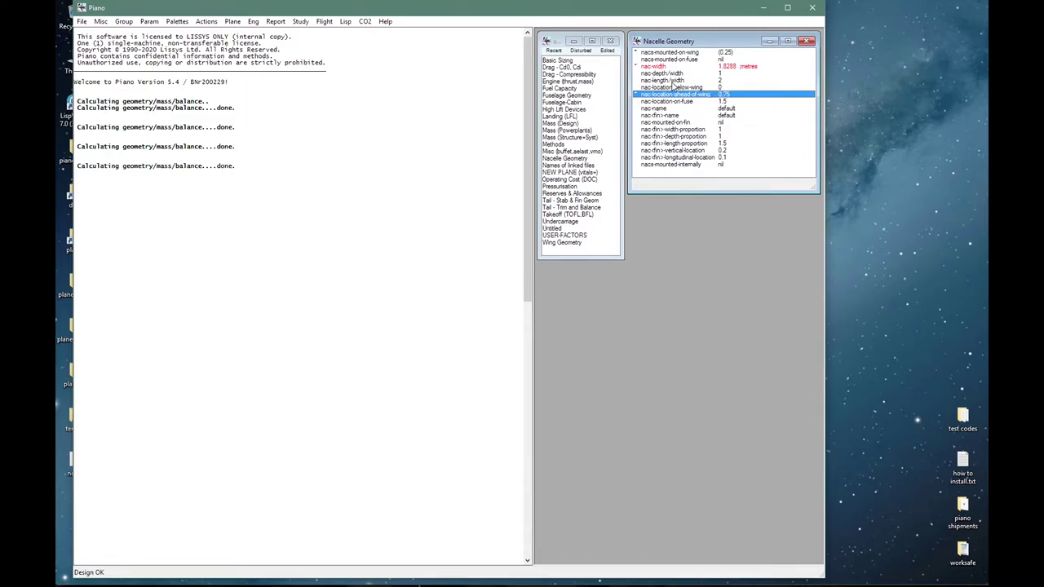
pyautogui.click(562, 243)
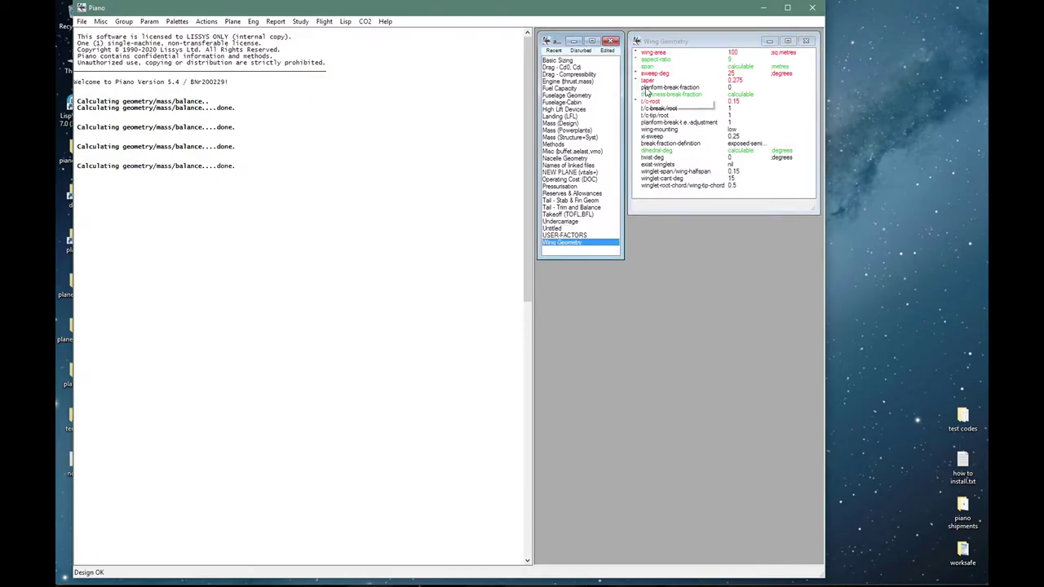
# Set planform-break-fraction to 0.25 after reviewing its help and planform diagram.
pyautogui.click(648, 87)
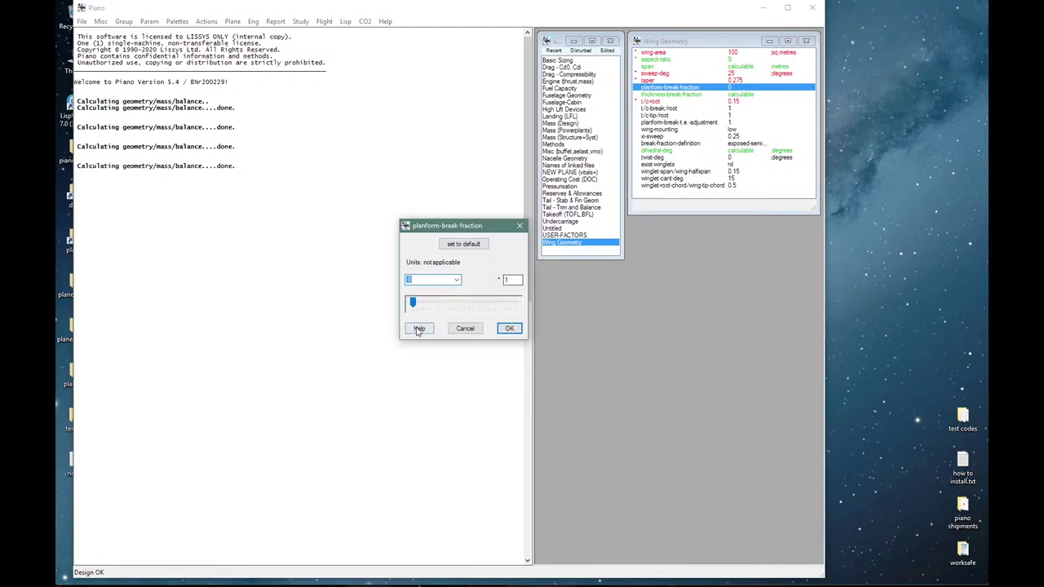
pyautogui.click(419, 327)
pyautogui.click(522, 291)
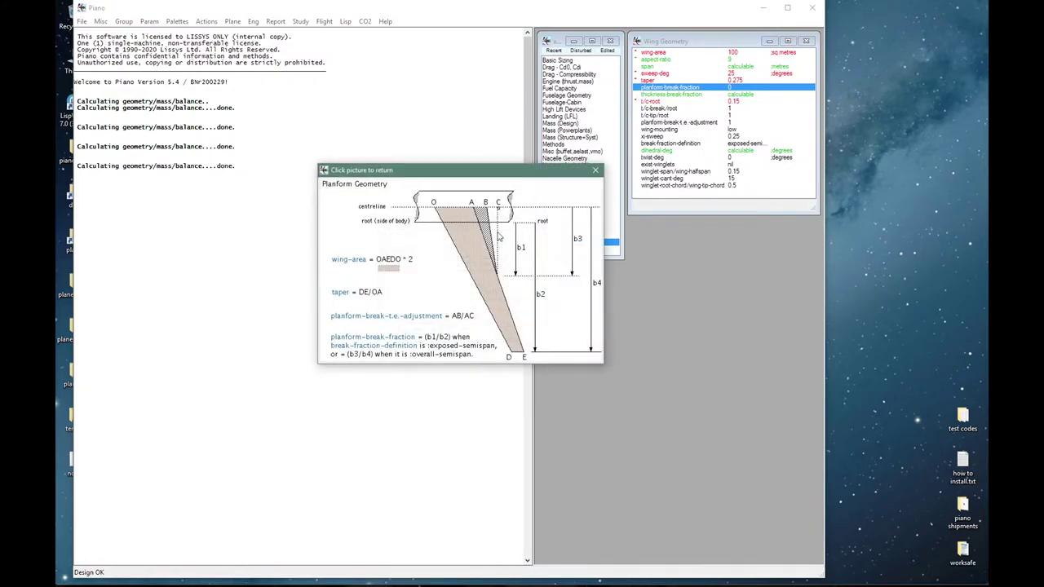
pyautogui.click(499, 277)
pyautogui.click(521, 303)
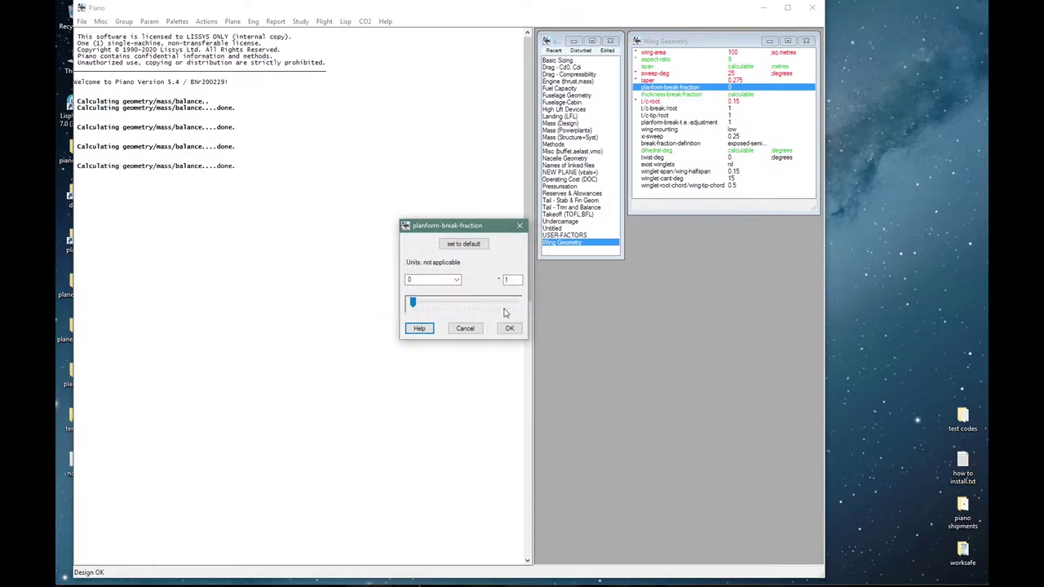
pyautogui.doubleClick(433, 280)
pyautogui.press('BackSpace')
pyautogui.write('25')
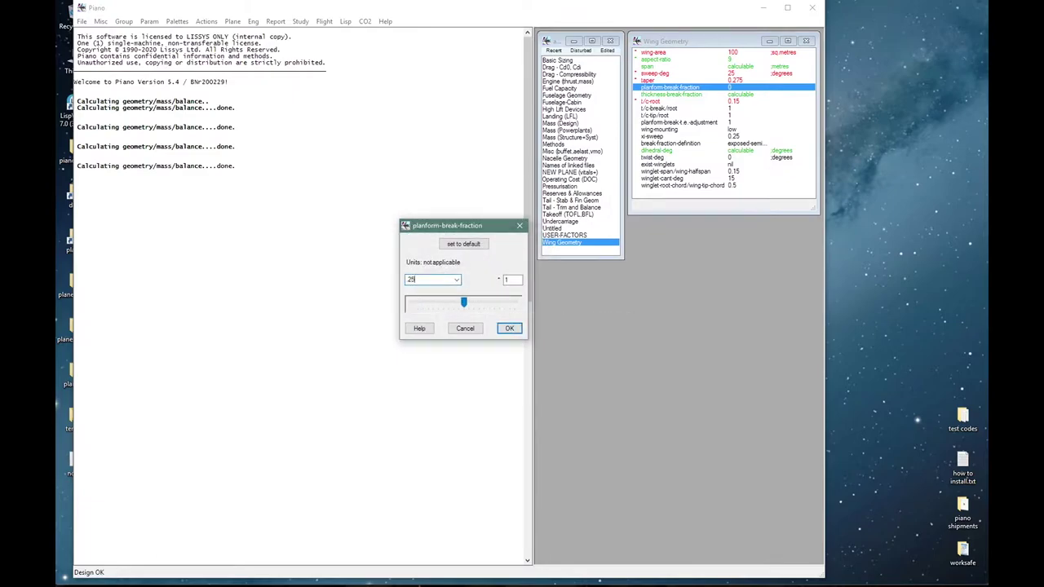
pyautogui.press('Return')
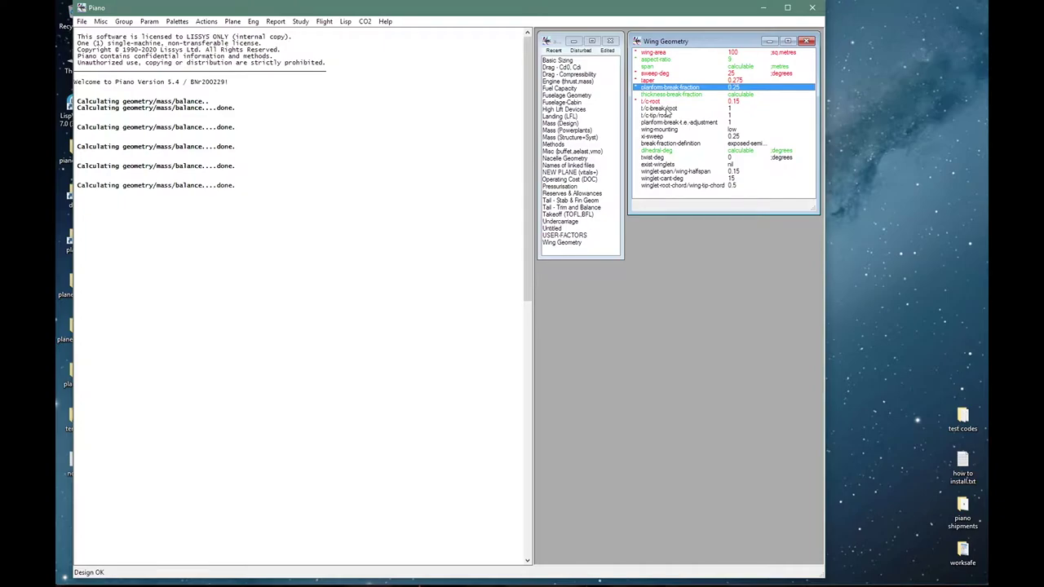
# Set wing t/c-break/root to 12/15 (0.8) and t/c-tip/root to 10/15 (0.666667).
pyautogui.doubleClick(667, 111)
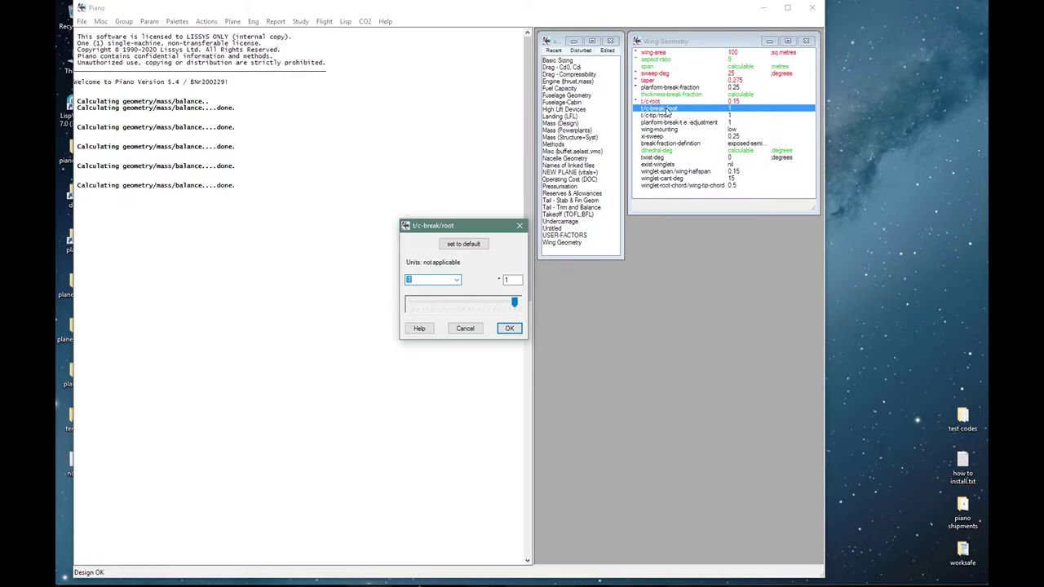
pyautogui.write('12/15')
pyautogui.click(507, 329)
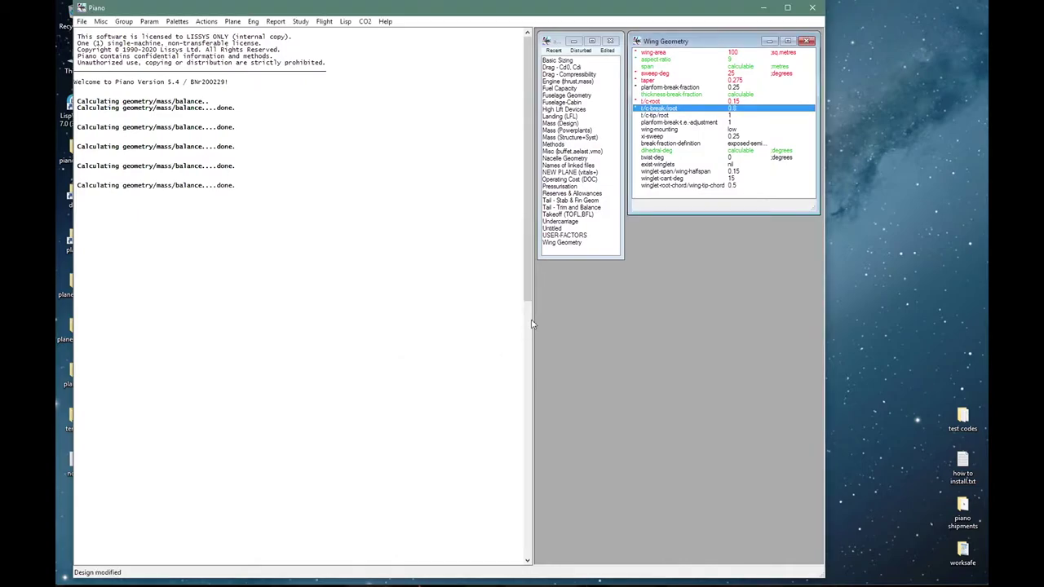
pyautogui.doubleClick(668, 117)
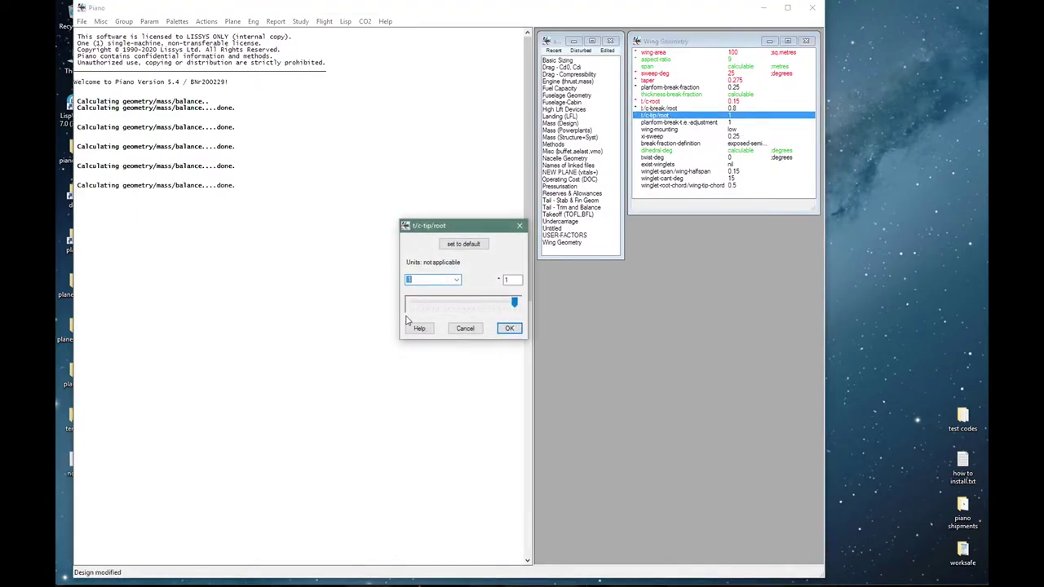
pyautogui.write('10/15')
pyautogui.press('Return')
# Check the Geometry report for wing t/c of 0.150 at root, 0.120 at break, 0.100 at tip.
pyautogui.click(276, 22)
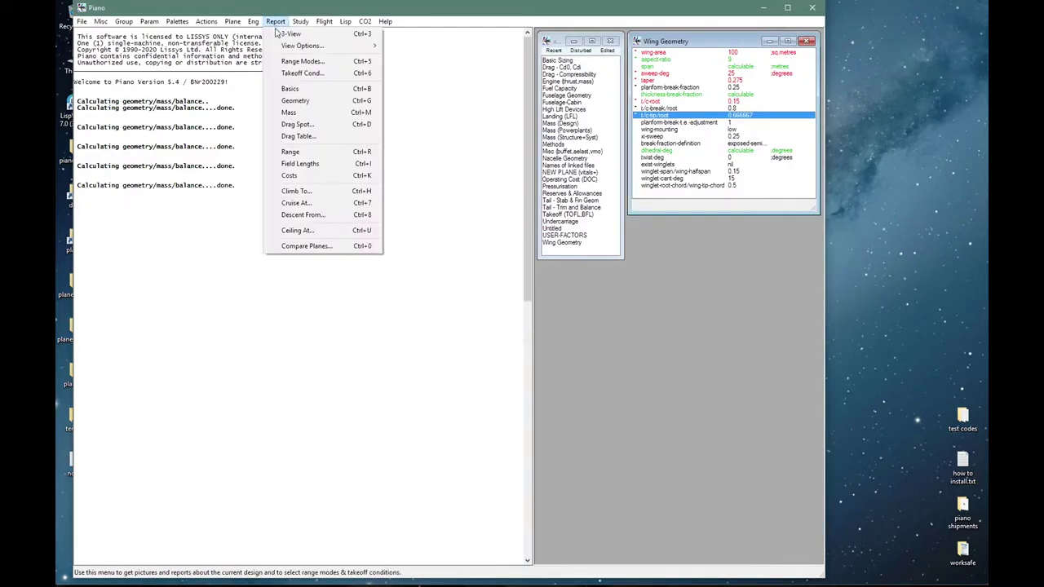
pyautogui.click(290, 103)
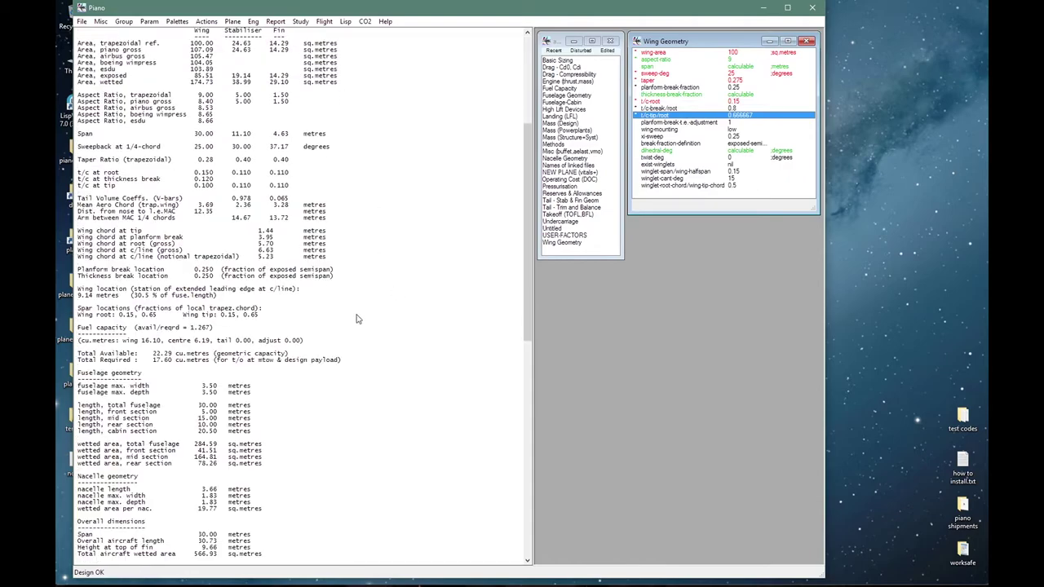
pyautogui.moveTo(188, 173); pyautogui.dragTo(218, 174)
pyautogui.click(217, 182)
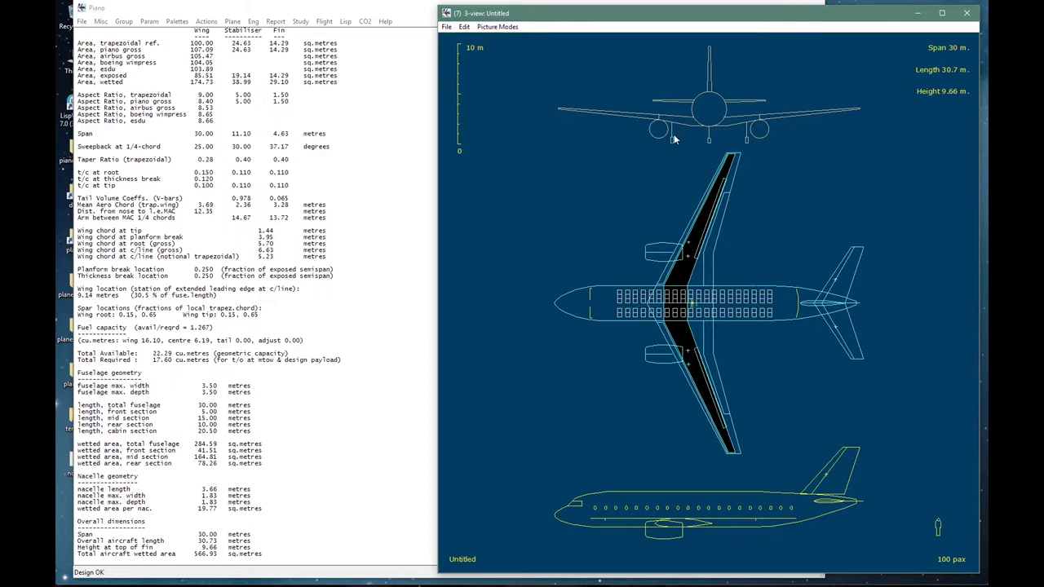
pyautogui.click(674, 157)
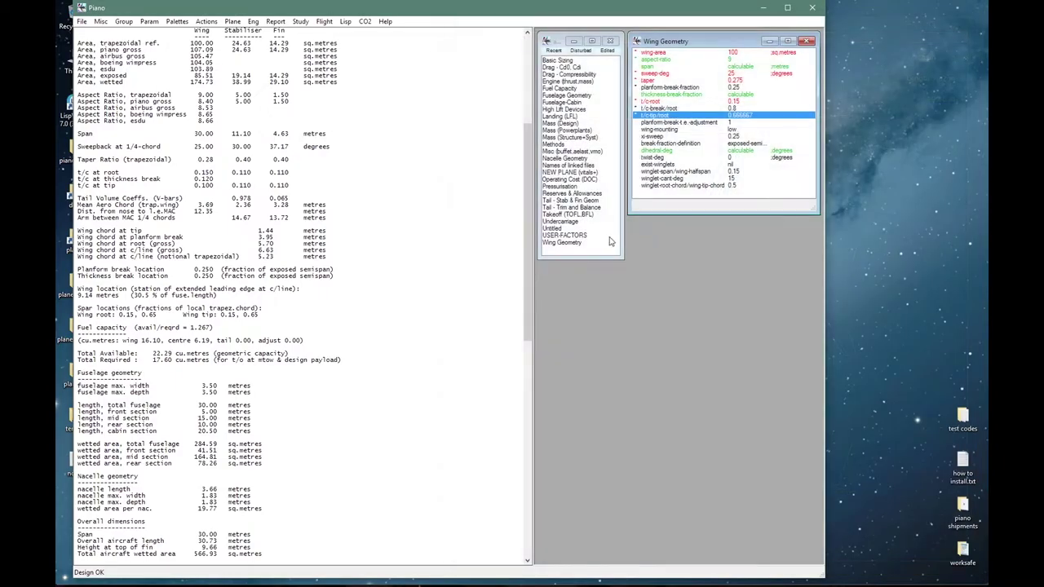
# Fix undercarriage eta-u/c at 0.1 instead of the internal calculation, then show Tail - Trim and Balance.
pyautogui.click(562, 220)
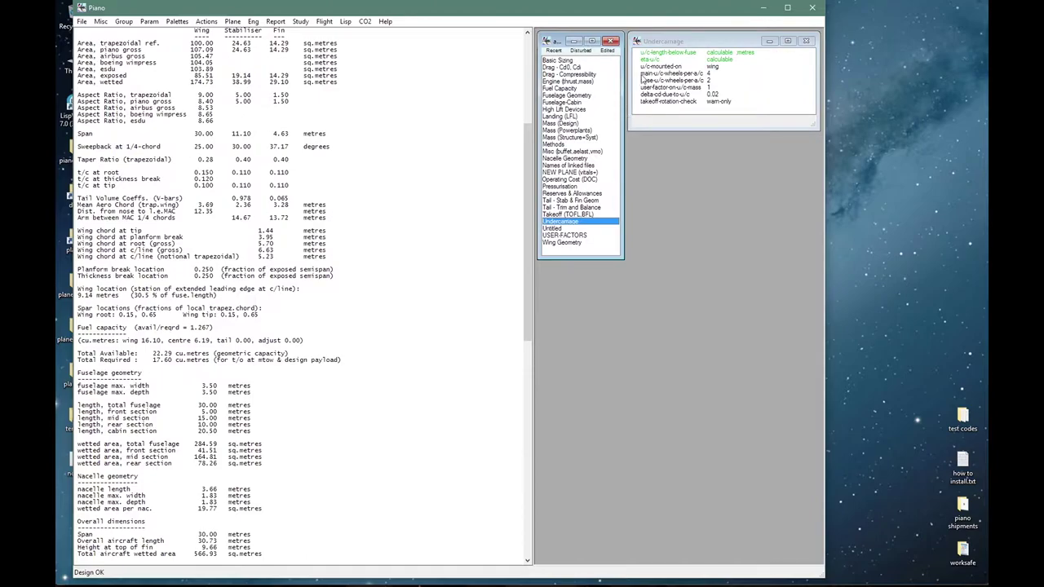
pyautogui.doubleClick(649, 60)
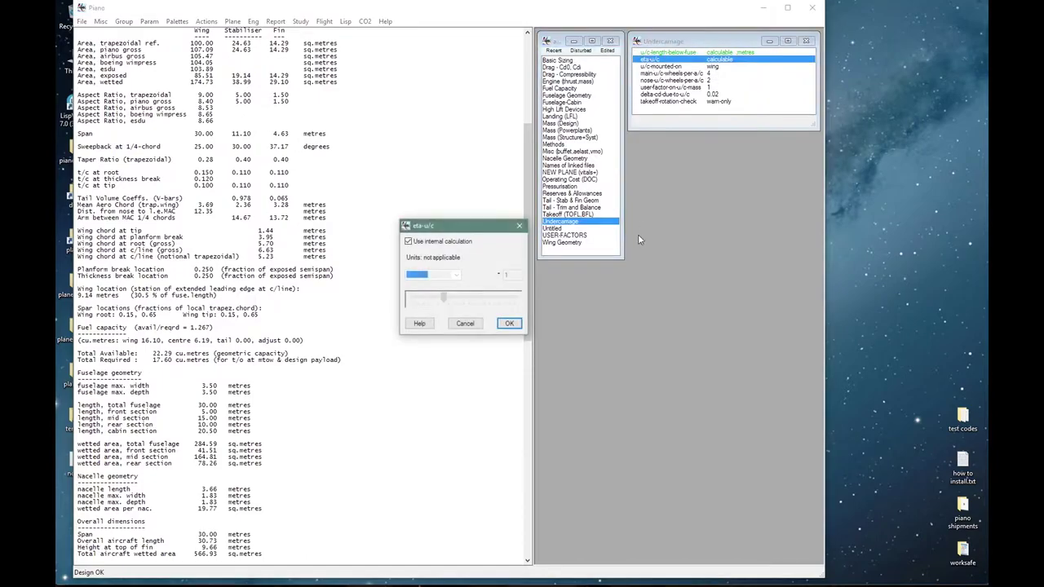
pyautogui.click(440, 243)
pyautogui.click(436, 277)
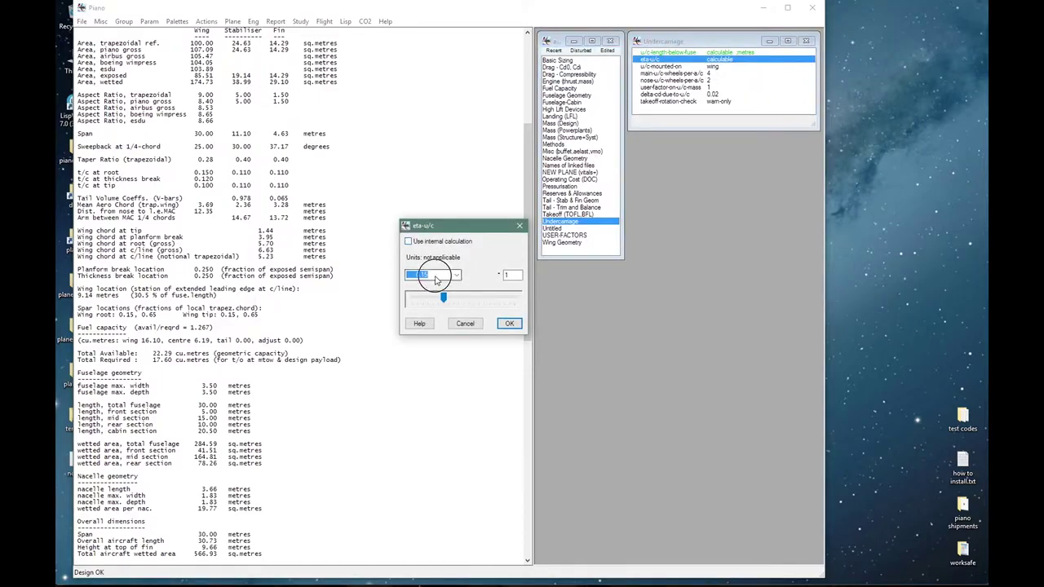
pyautogui.press('BackSpace')
pyautogui.write('1')
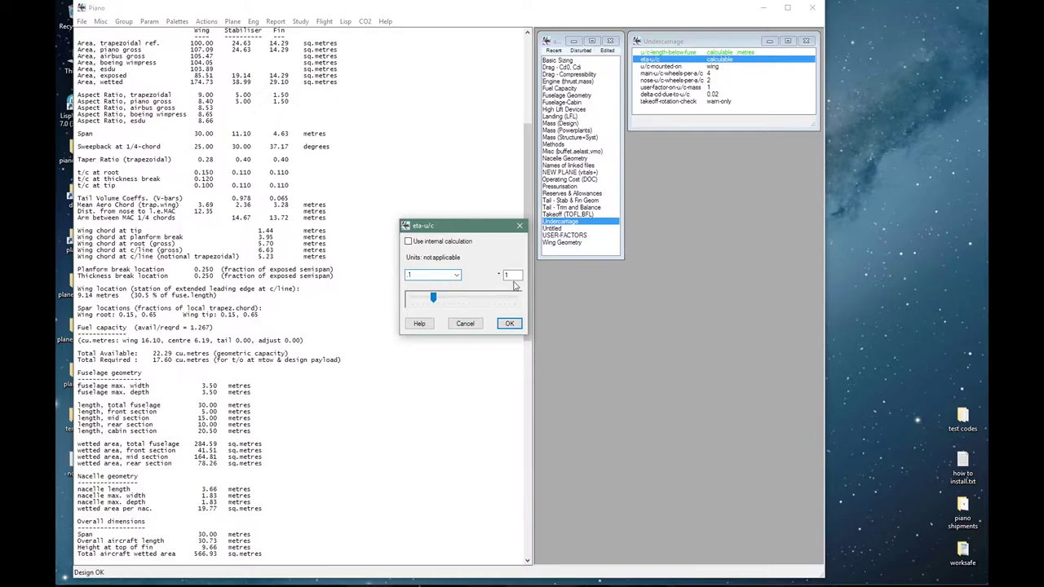
pyautogui.click(509, 323)
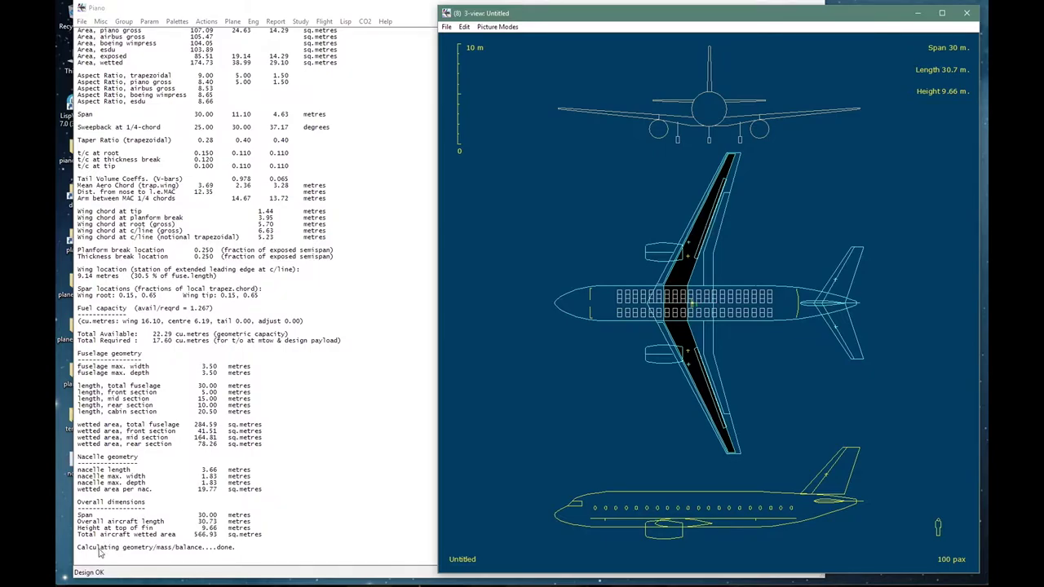
pyautogui.click(218, 557)
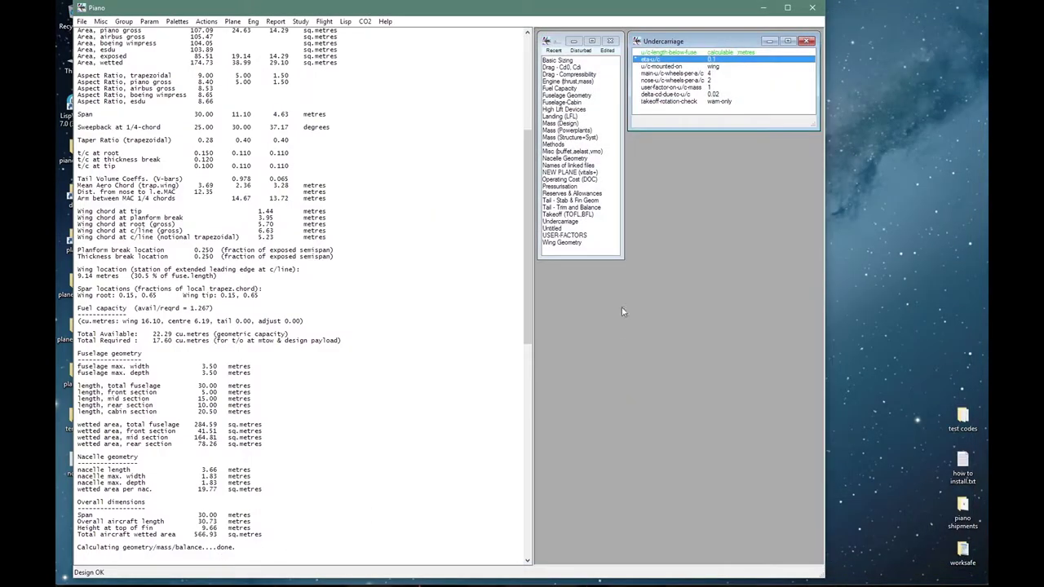
pyautogui.click(576, 207)
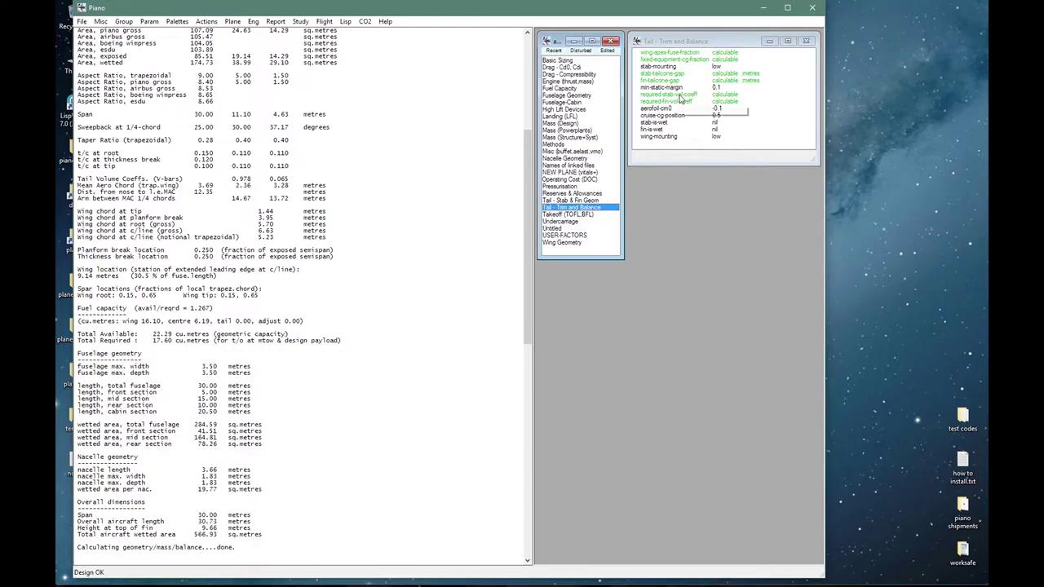
# Read the explanation and tail volume diagram for required-stab-vol-coeff, leaving it unchanged.
pyautogui.doubleClick(669, 94)
pyautogui.click(419, 323)
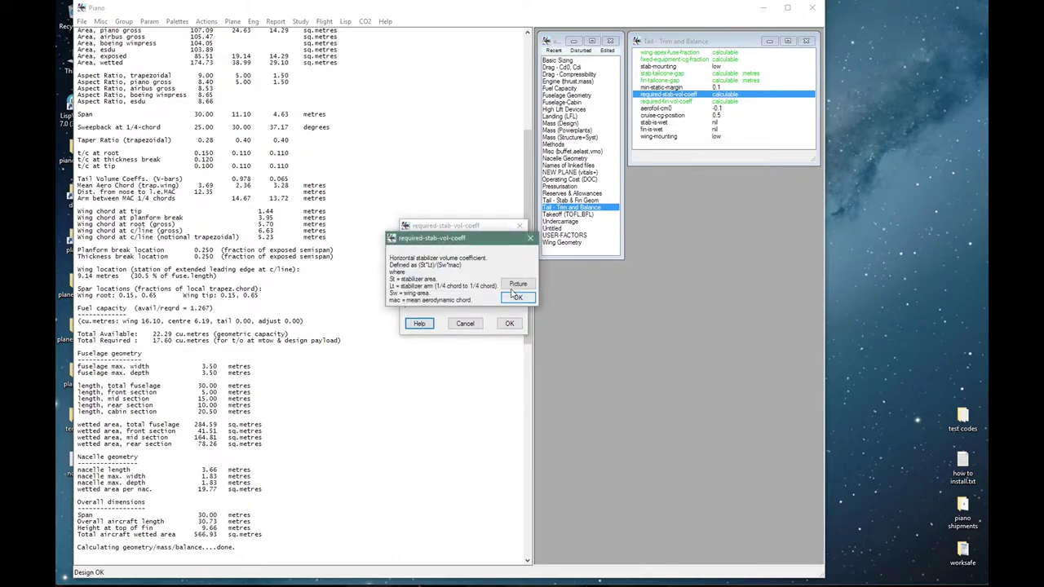
pyautogui.click(517, 287)
pyautogui.click(511, 276)
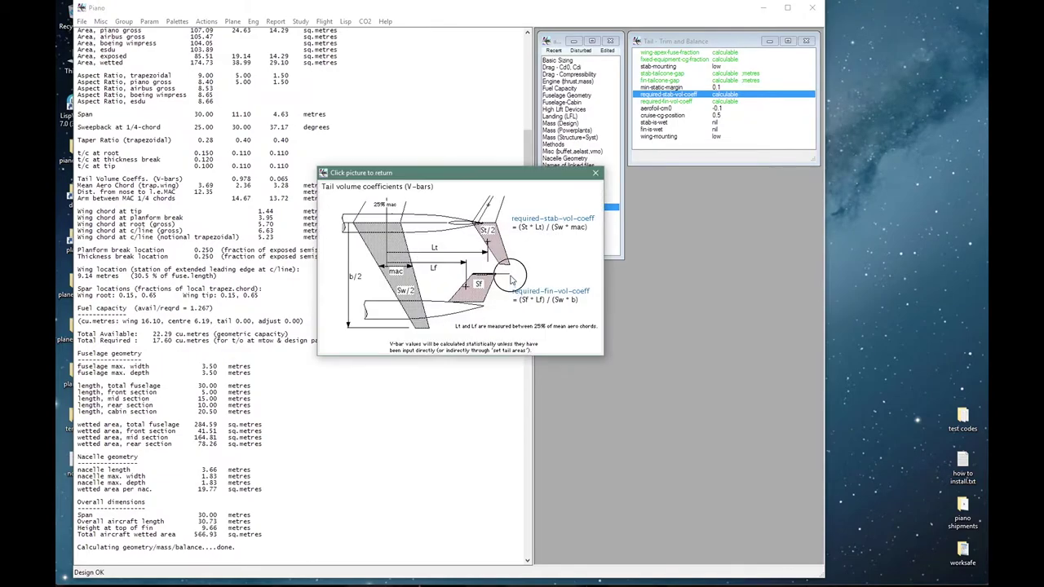
pyautogui.click(516, 298)
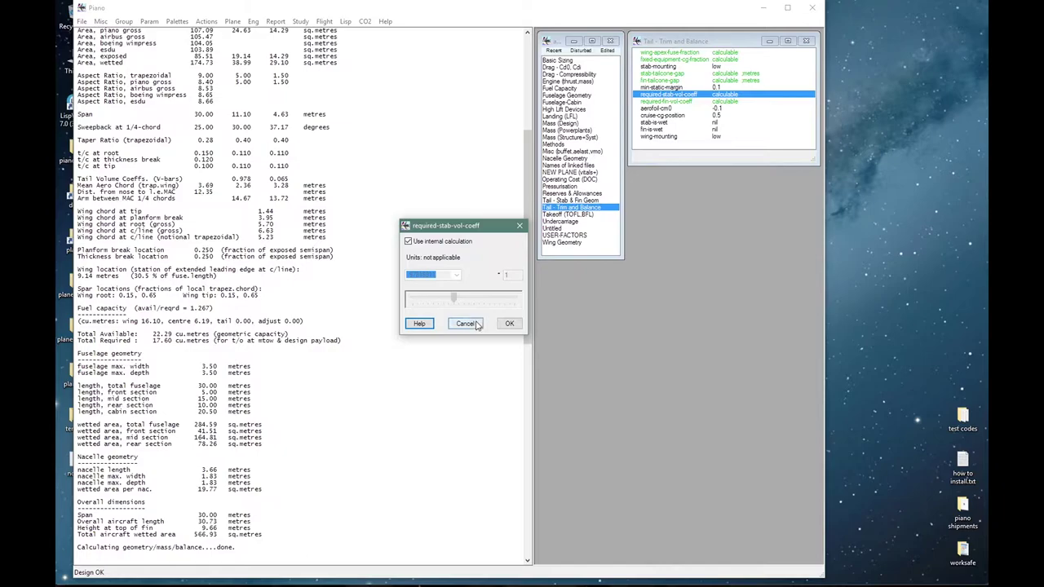
pyautogui.click(477, 324)
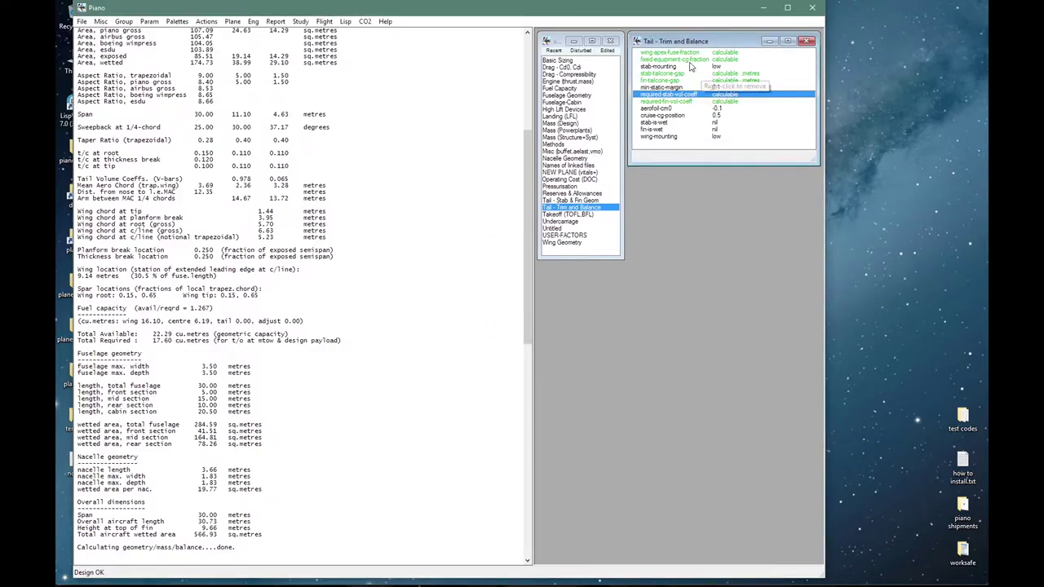
# Set fixed-equipment-cg-fraction to 0.475 by averaging 0.45 with 0.5, then close the 3-view.
pyautogui.click(688, 61)
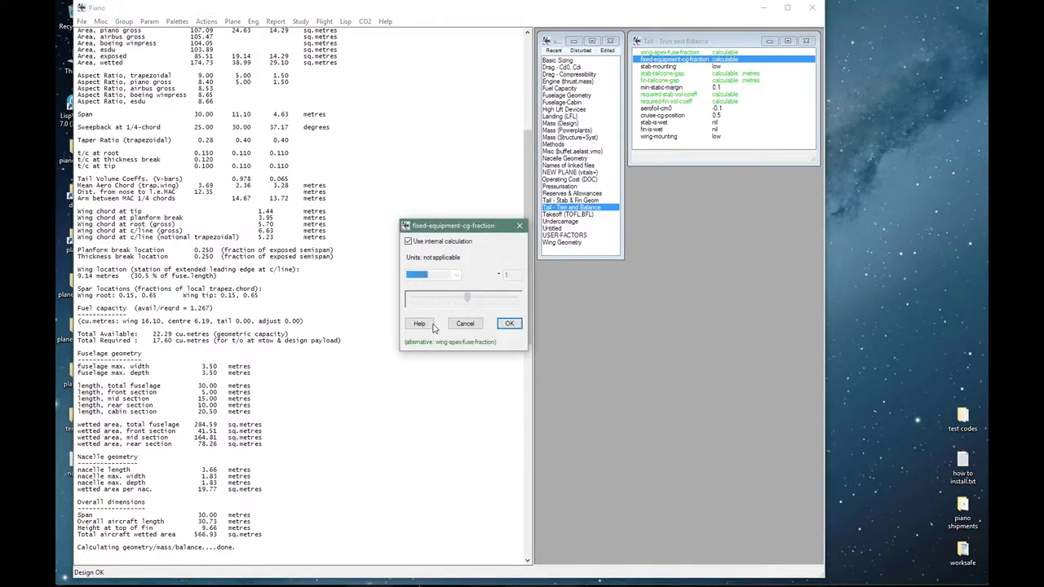
pyautogui.click(419, 323)
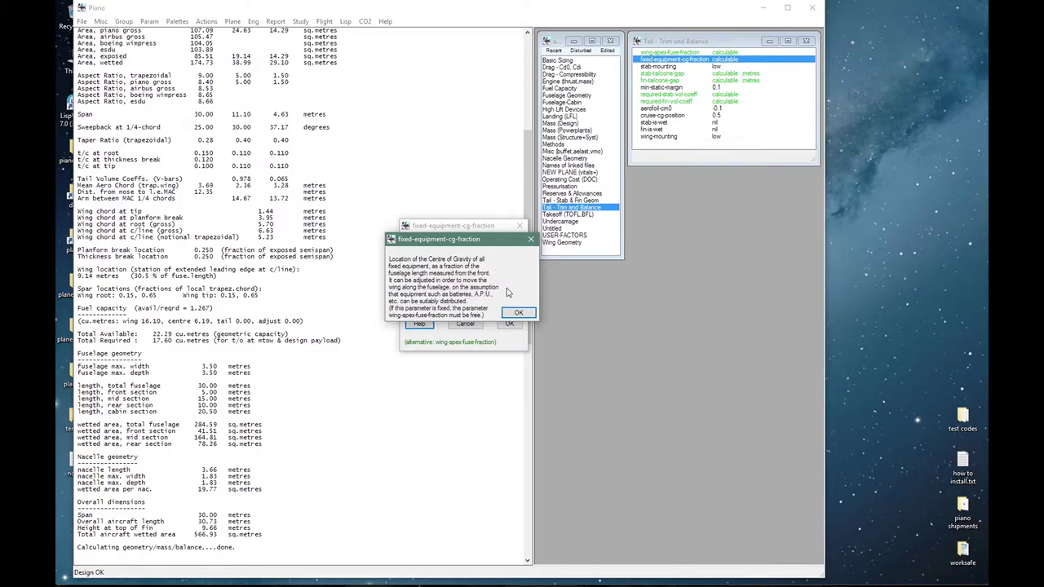
pyautogui.click(518, 313)
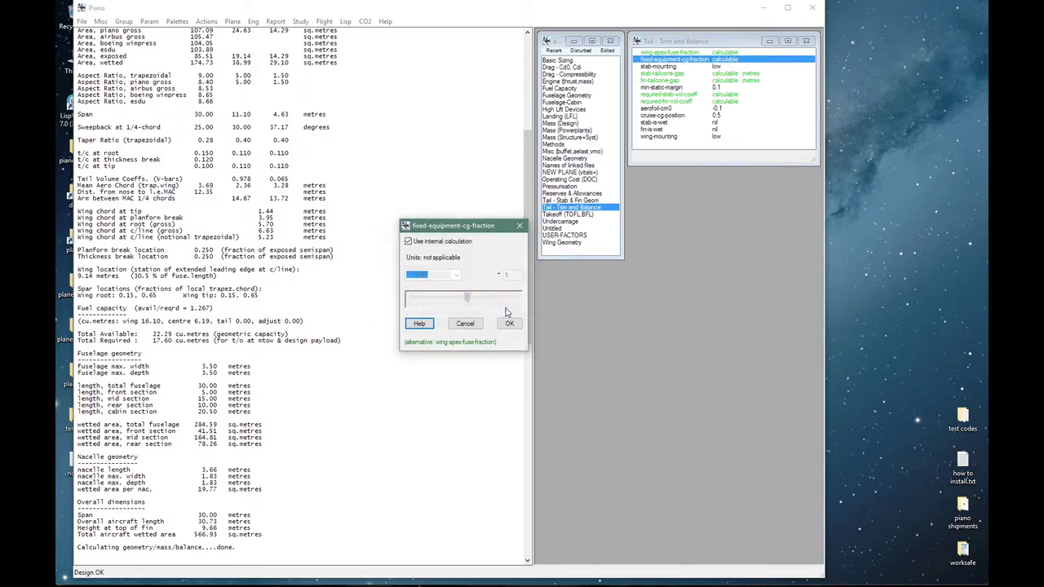
pyautogui.click(408, 241)
pyautogui.click(432, 277)
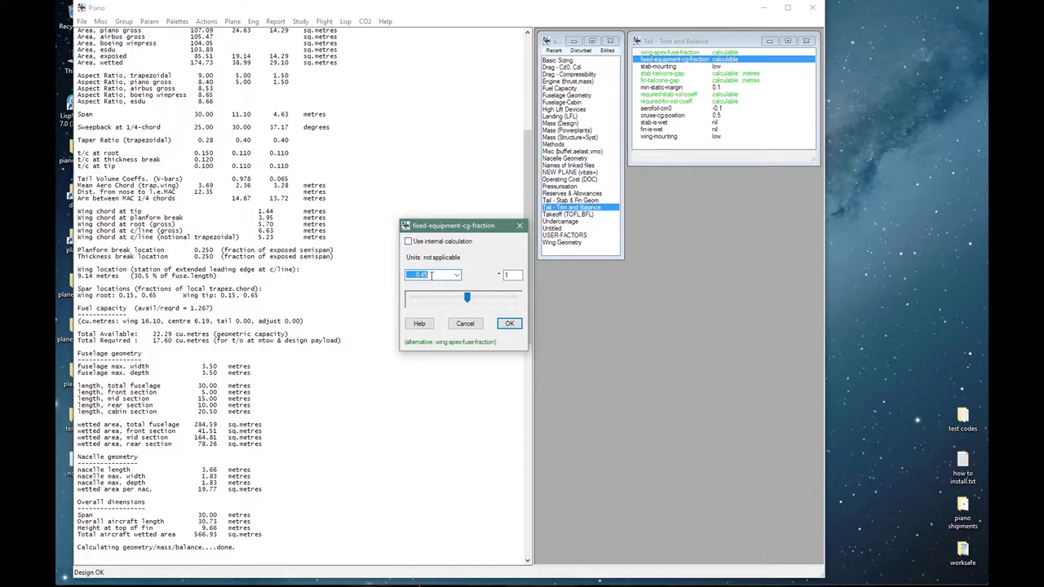
pyautogui.click(414, 275)
pyautogui.click(442, 275)
pyautogui.write('+ .5) / 2')
pyautogui.press('Return')
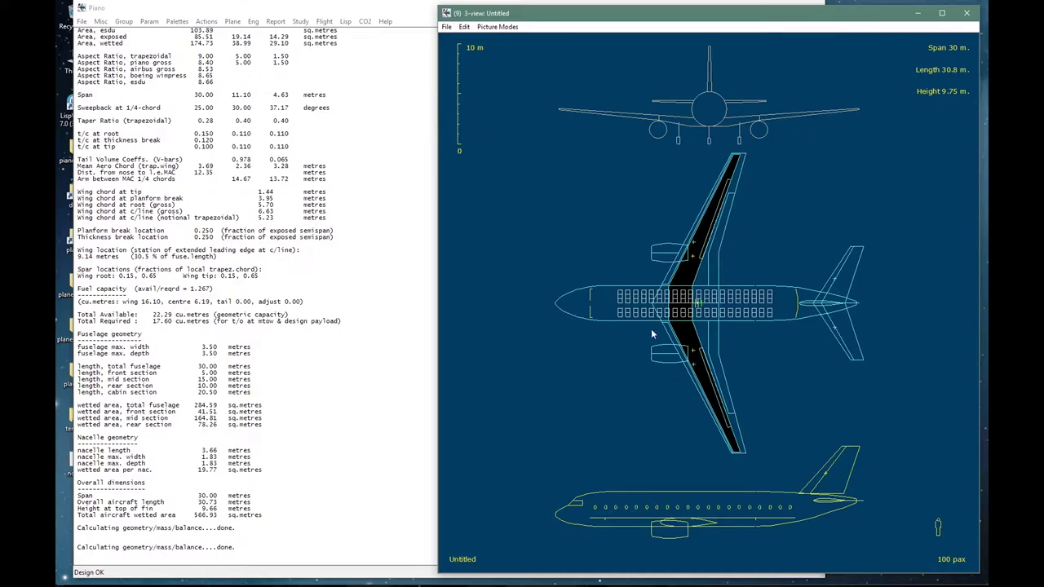
pyautogui.hotkey('alt', 'F4')
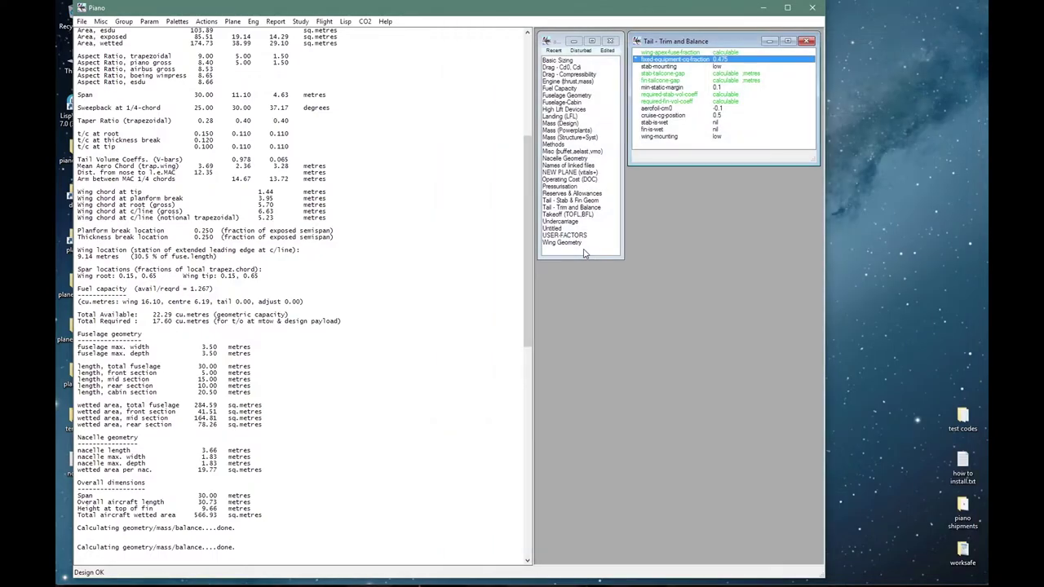
# Review the disturbed parameters, Basic Sizing, Drag - Cd0, Cdi, Drag - Compressibility, and Engine (thrust,mass) groups.
pyautogui.click(580, 50)
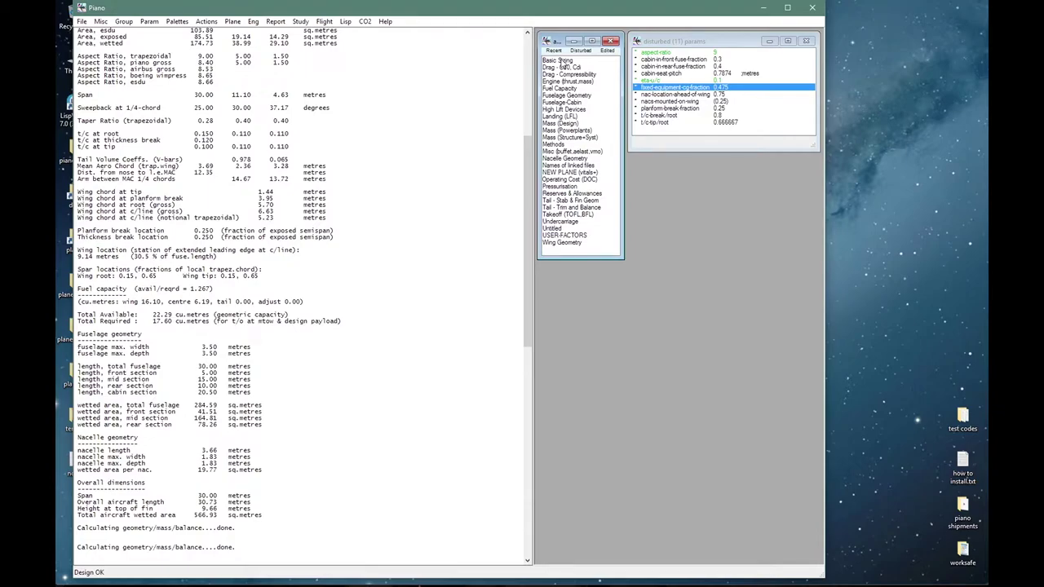
pyautogui.click(561, 62)
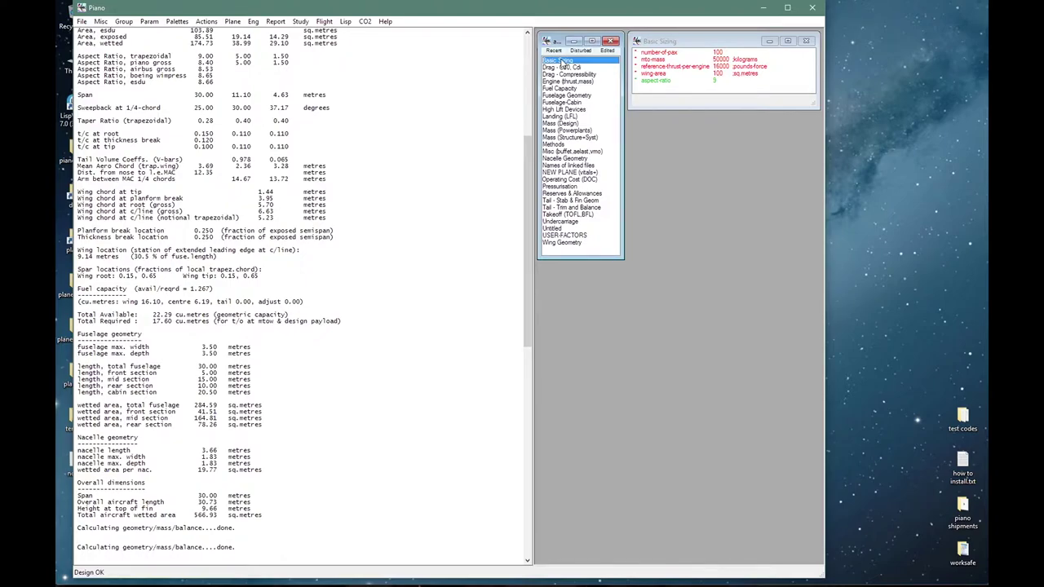
pyautogui.click(562, 68)
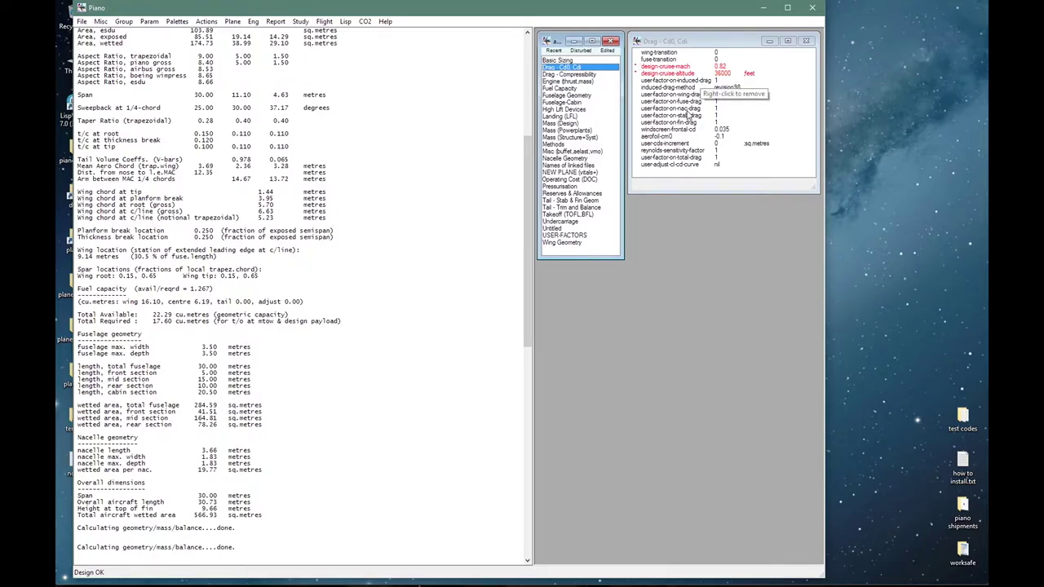
pyautogui.click(590, 74)
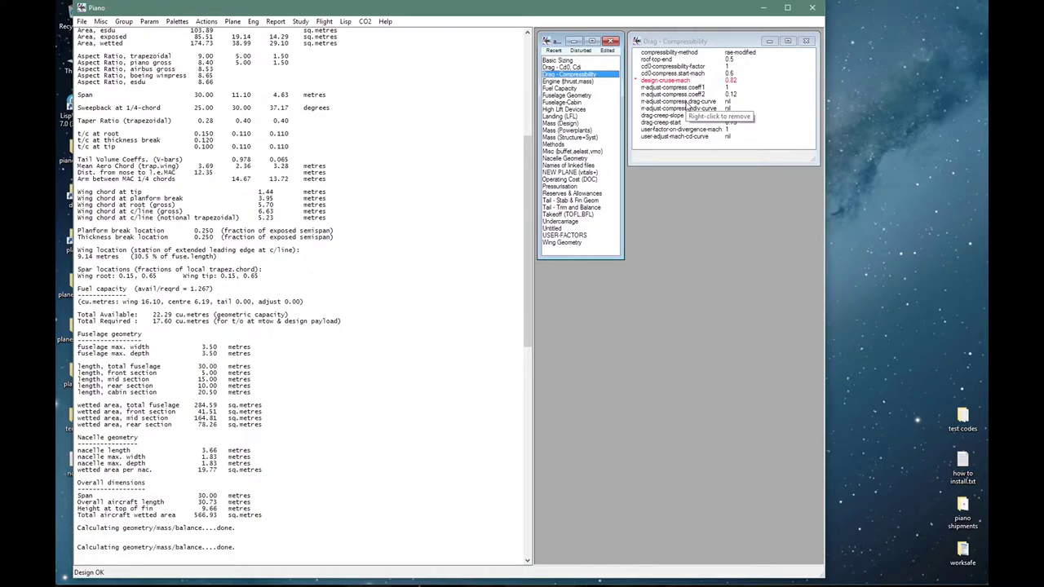
pyautogui.click(548, 82)
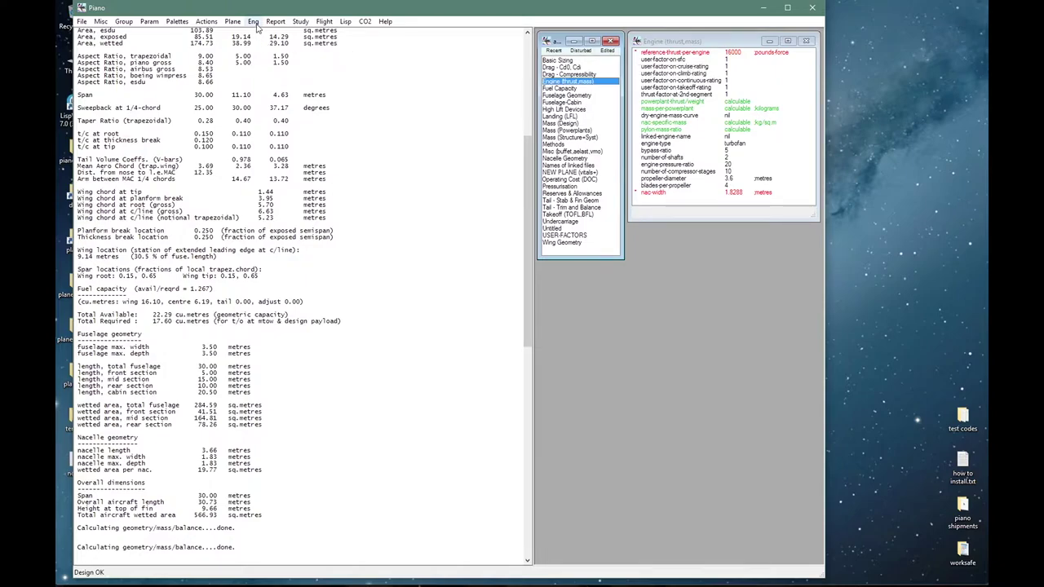
# Load the Medium-BPR Fan '90s engine from the engine library, filtered by 'med'.
pyautogui.click(254, 21)
pyautogui.click(259, 33)
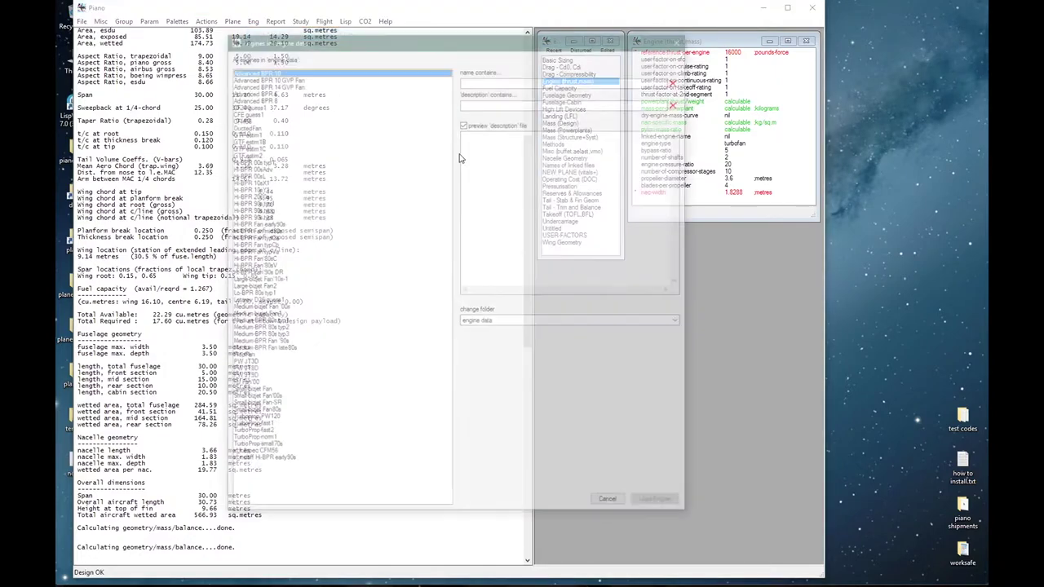
pyautogui.click(475, 80)
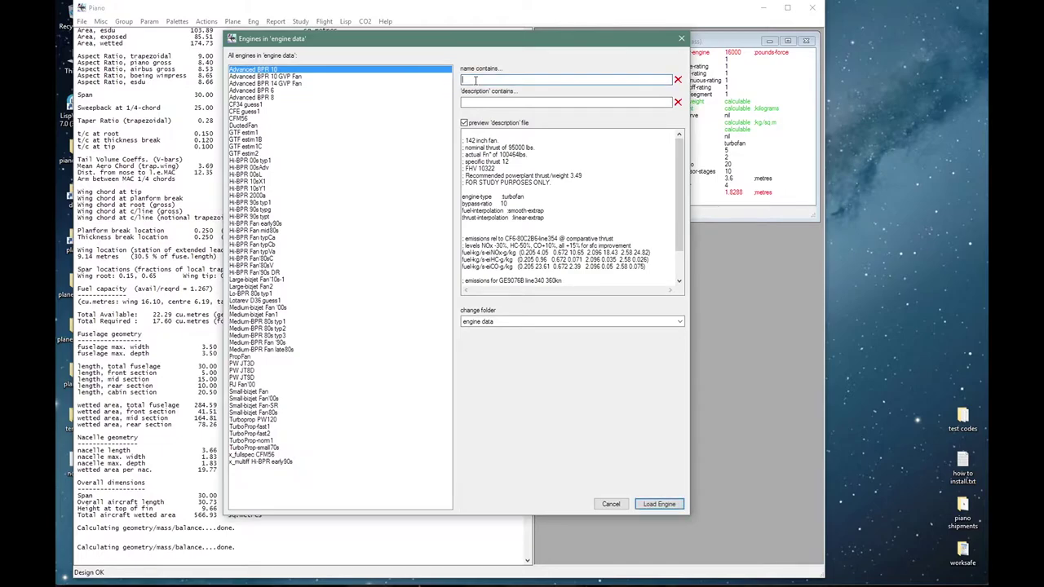
pyautogui.write('med')
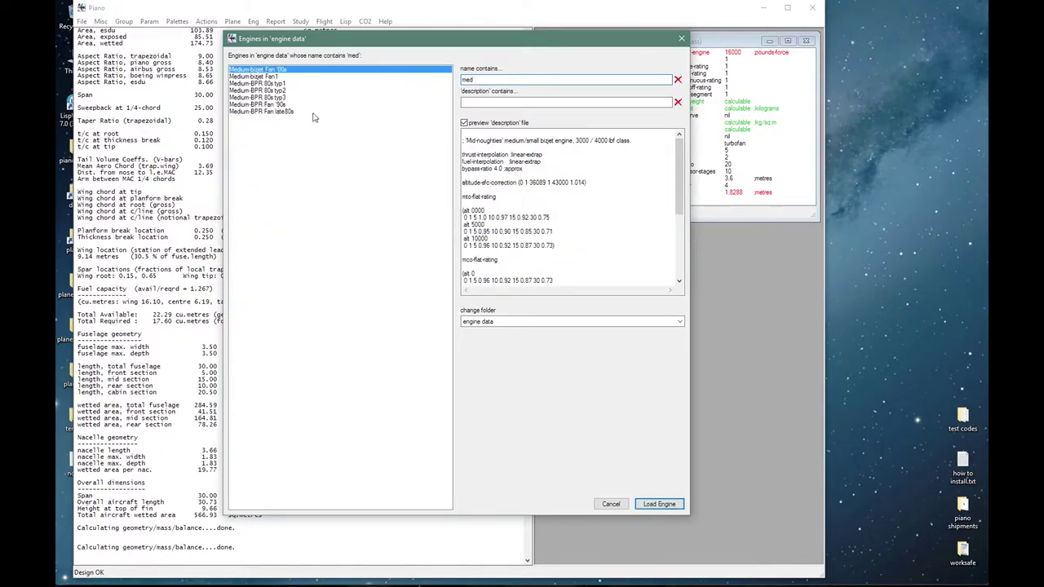
pyautogui.click(287, 105)
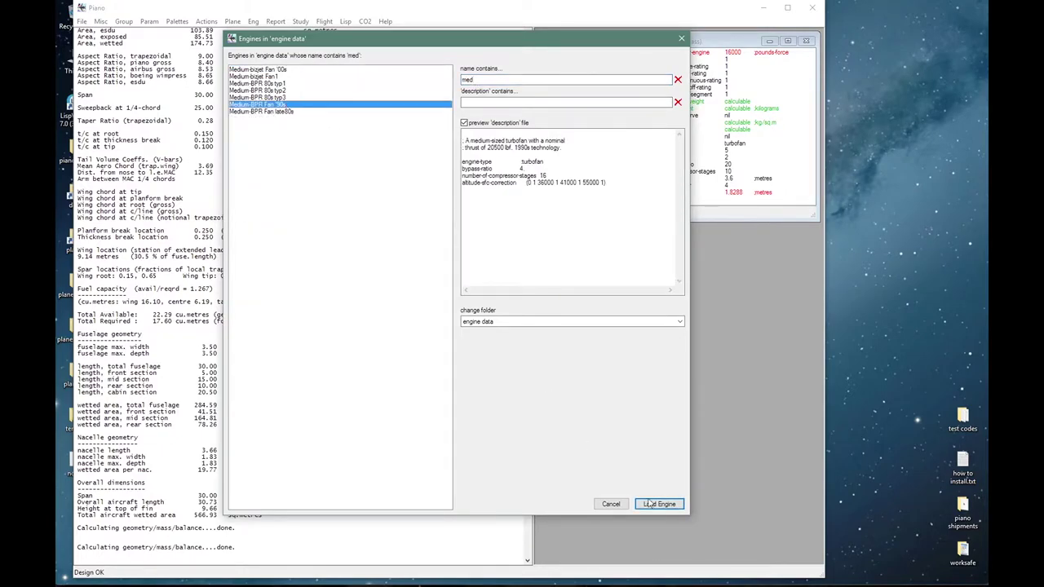
pyautogui.click(656, 504)
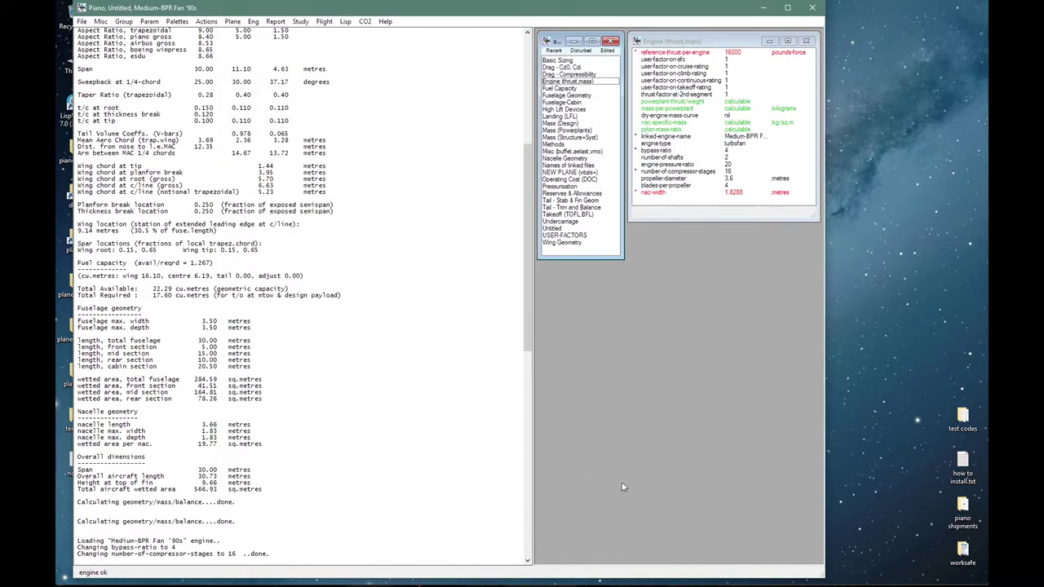
pyautogui.click(254, 22)
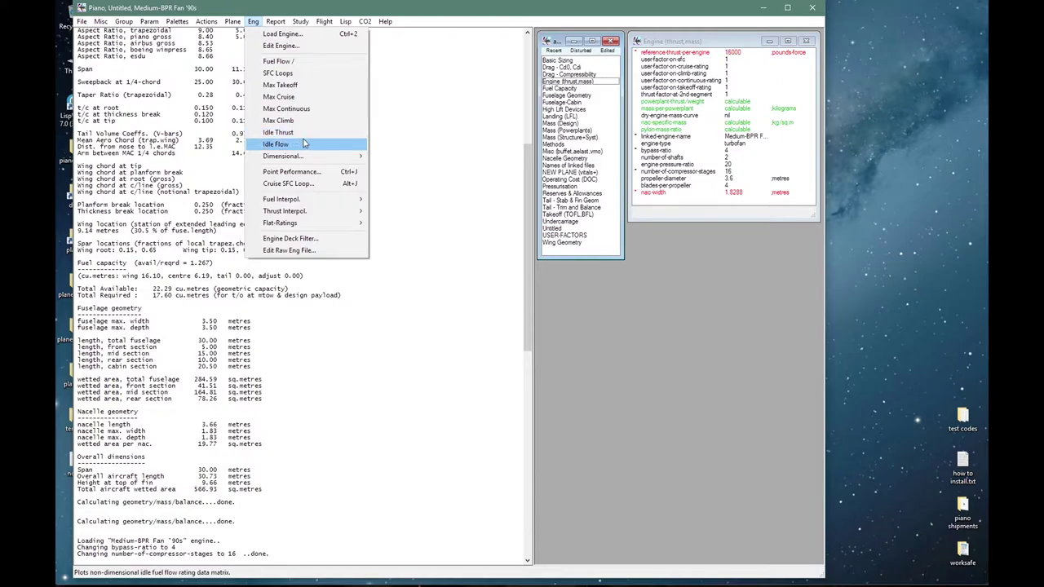
# Plot the Max Continuous thrust rating, then print point performance at 35000 ft, Mach 0.800.
pyautogui.click(298, 109)
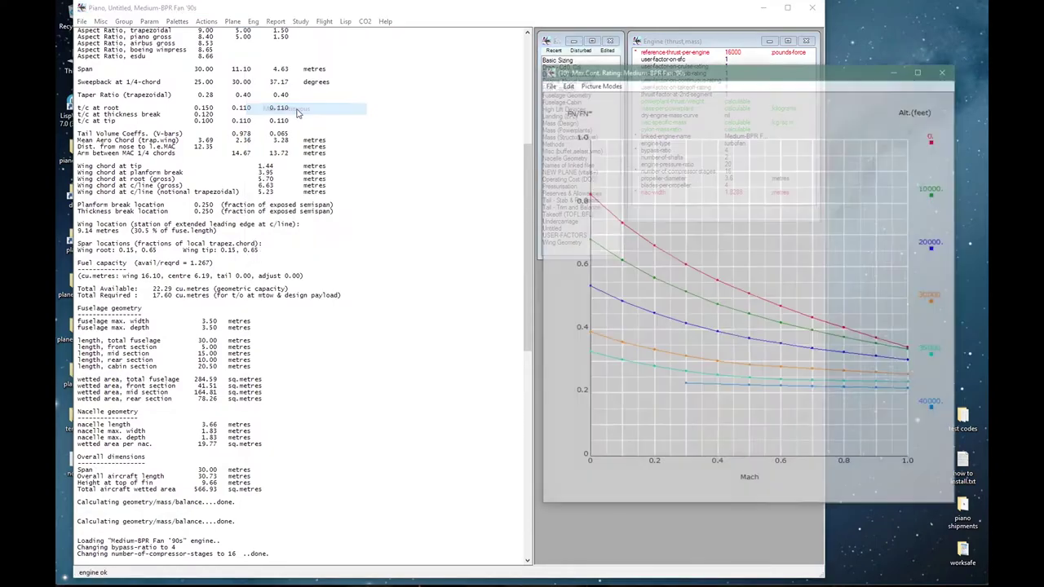
pyautogui.click(753, 398)
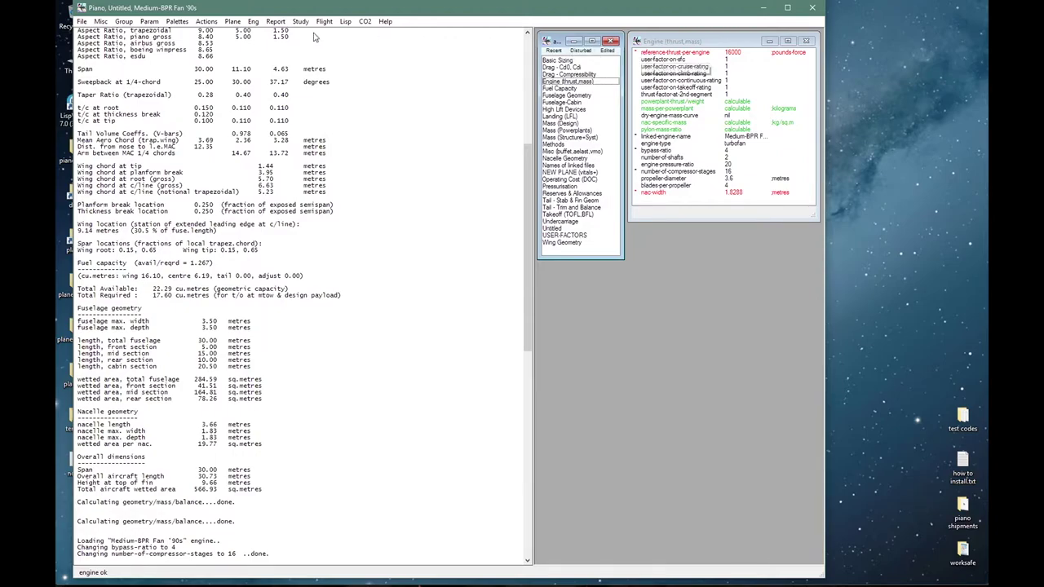
pyautogui.click(253, 21)
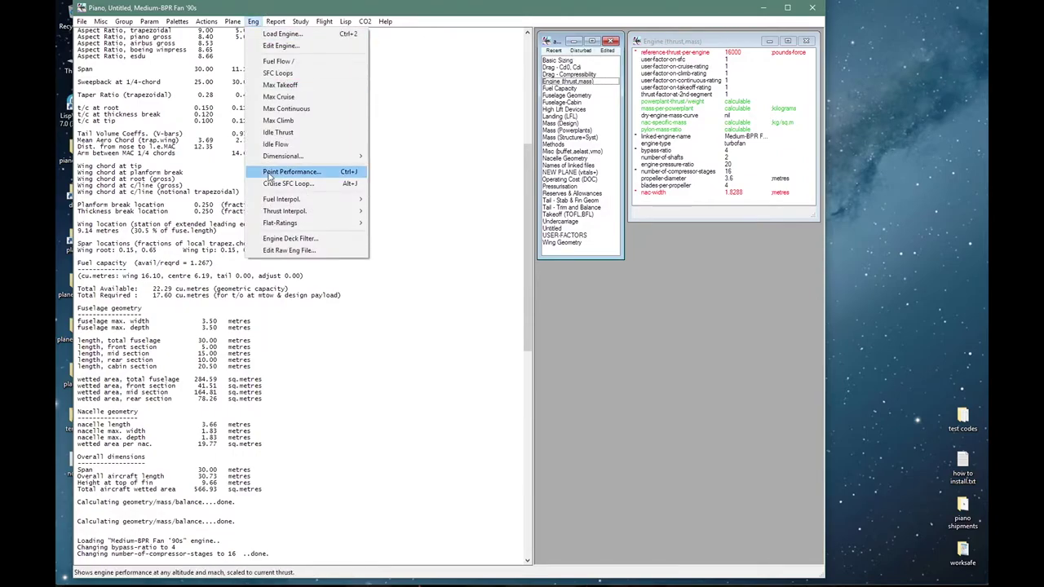
pyautogui.click(282, 171)
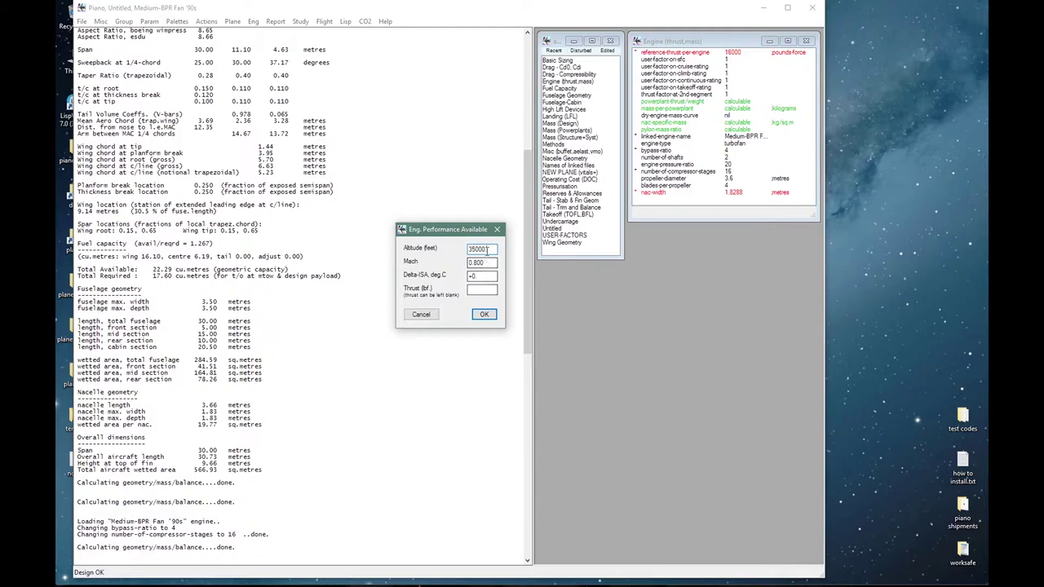
pyautogui.click(484, 314)
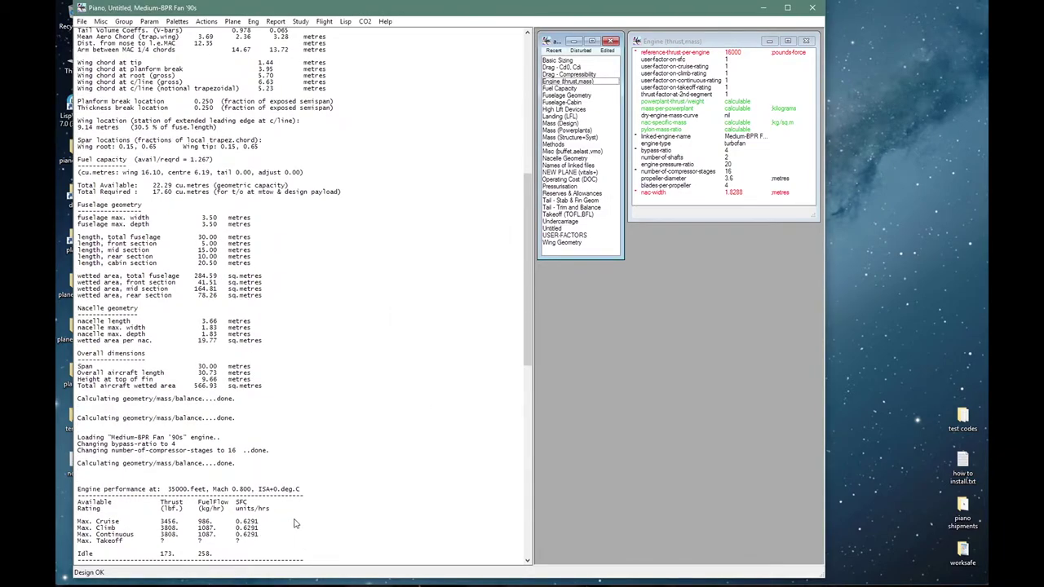
# Read the Help on nacelle auto-scaling in the Nacelle Scaling options.
pyautogui.click(234, 23)
pyautogui.click(259, 113)
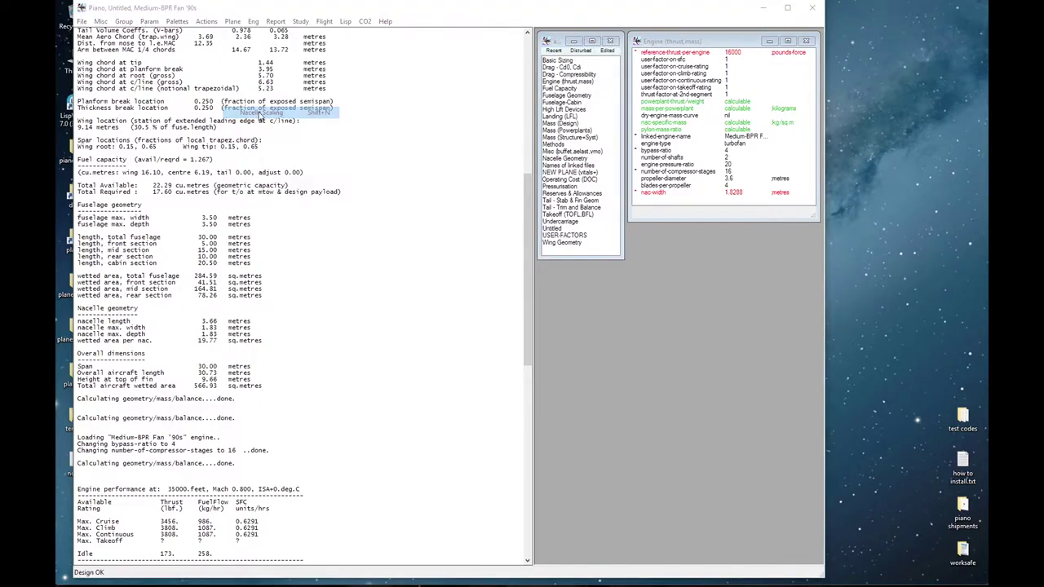
pyautogui.click(494, 296)
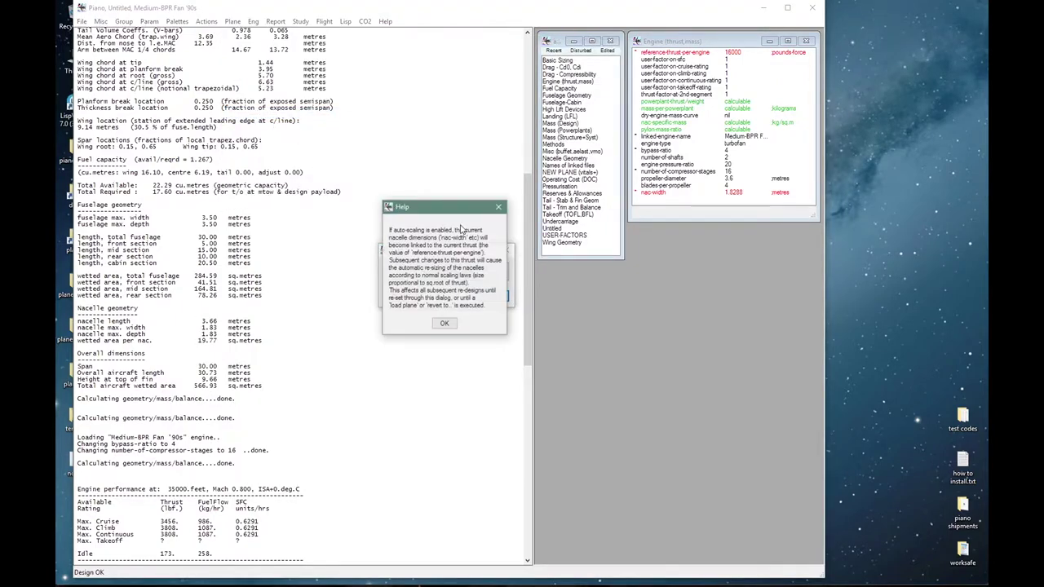
# Switch nacelles to auto-scale and try reference-thrust-per-engine at 1.5×, giving 24000.
pyautogui.click(443, 324)
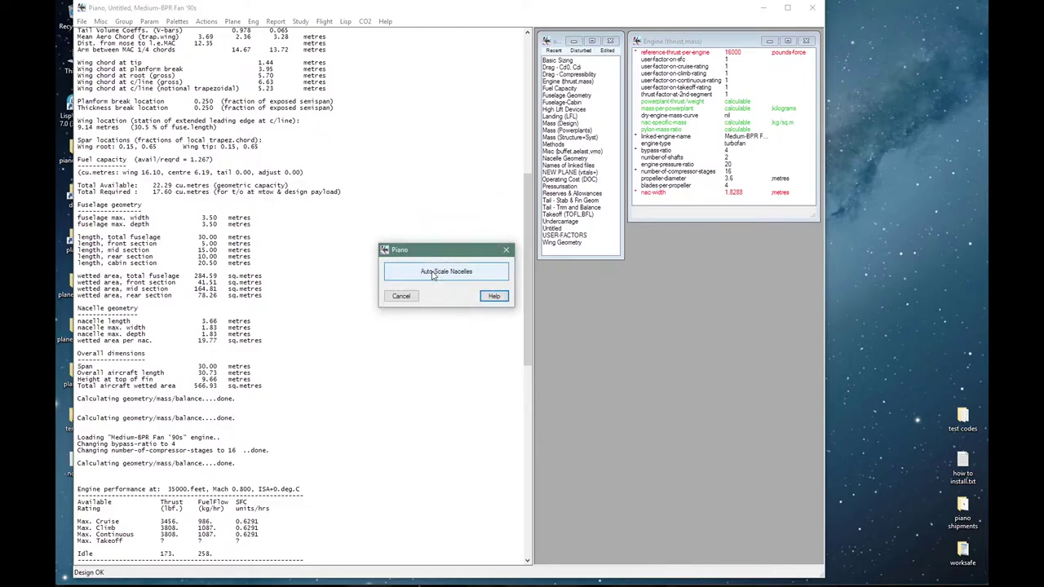
pyautogui.click(418, 273)
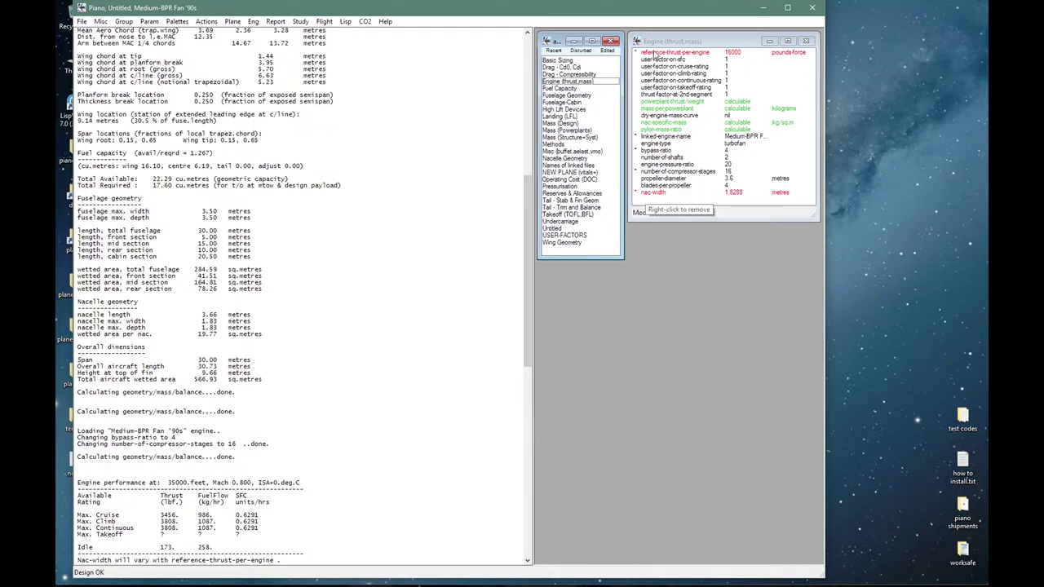
pyautogui.doubleClick(655, 53)
pyautogui.click(445, 259)
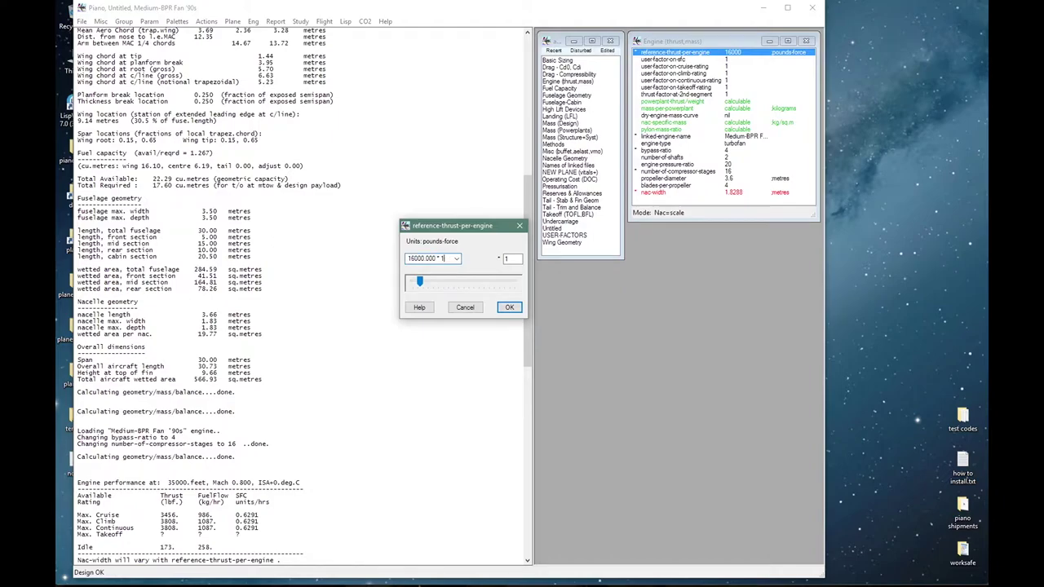
pyautogui.write('* 1.5')
pyautogui.click(504, 309)
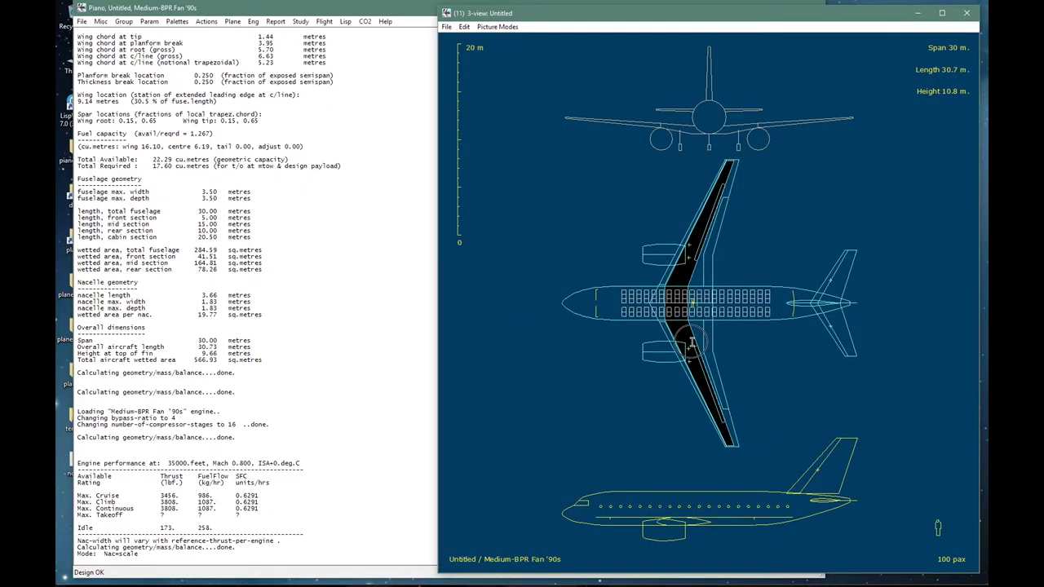
# Halve reference-thrust-per-engine to 12000 and view the redrawn nacelles.
pyautogui.press('Return')
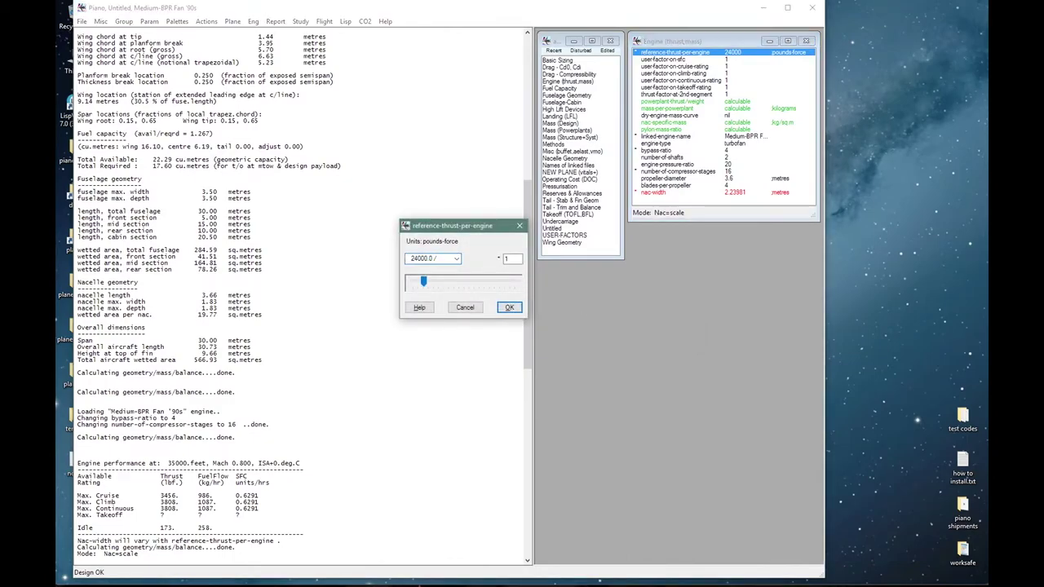
pyautogui.write('/2')
pyautogui.press('Return')
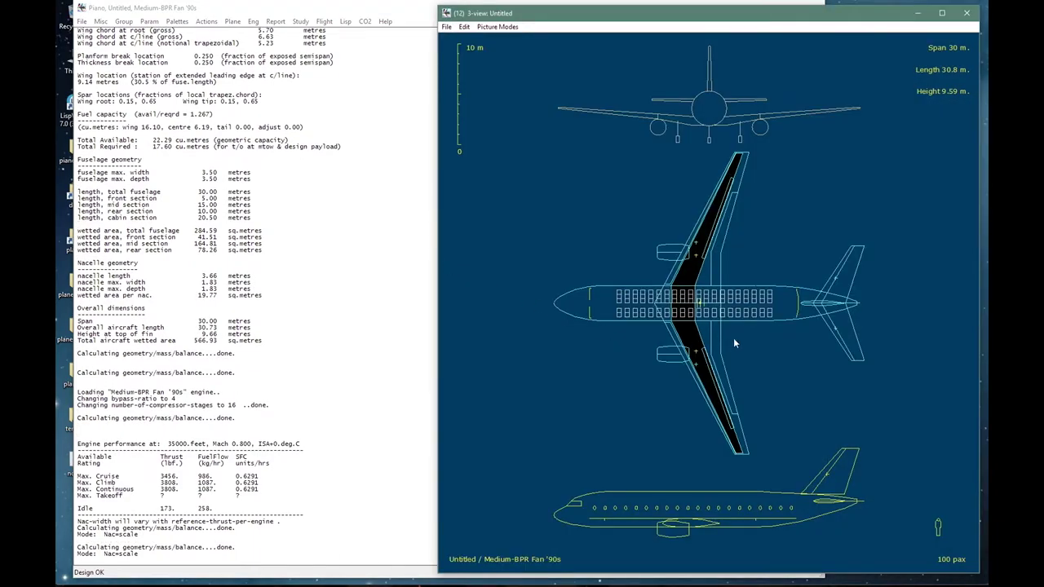
pyautogui.click(731, 341)
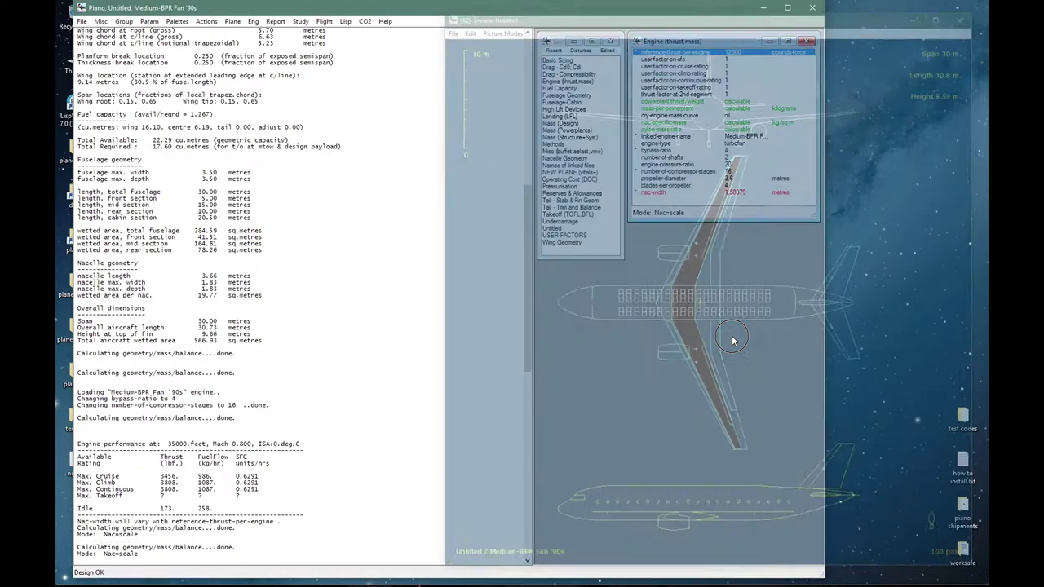
# Restore reference-thrust-per-engine to the original 16000 from the previous values list.
pyautogui.press('Return')
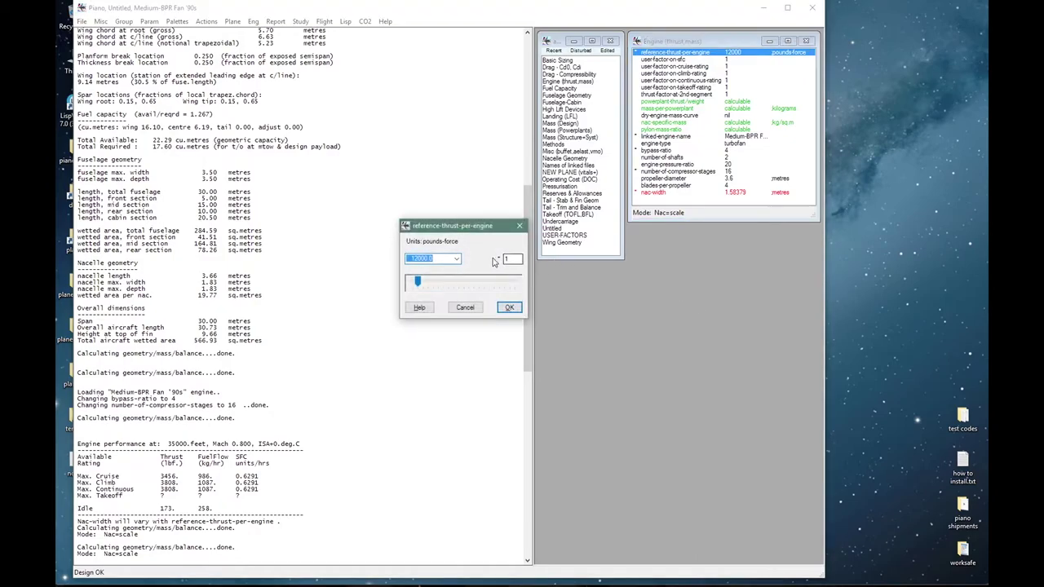
pyautogui.click(457, 259)
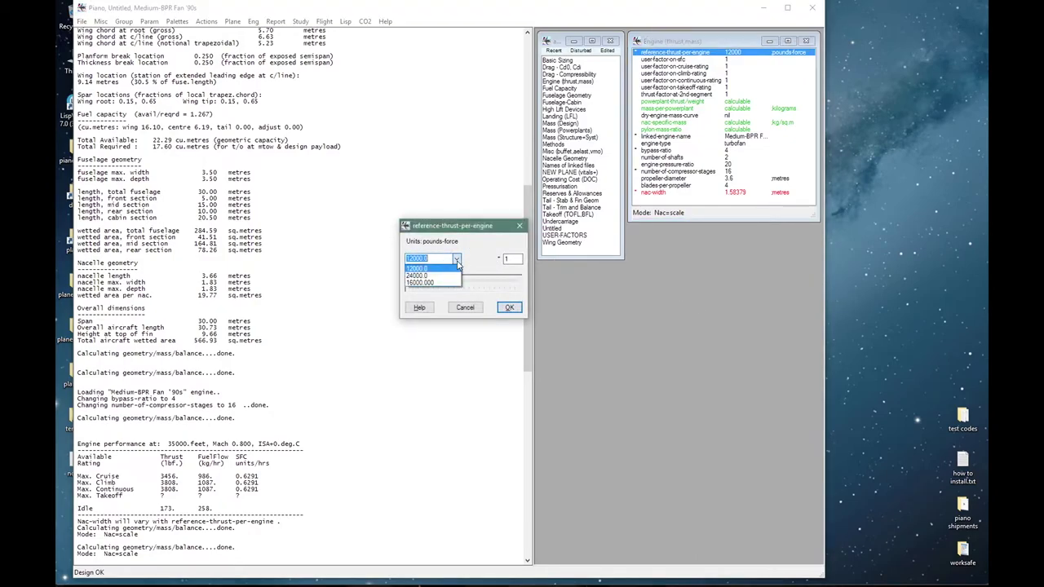
pyautogui.click(452, 285)
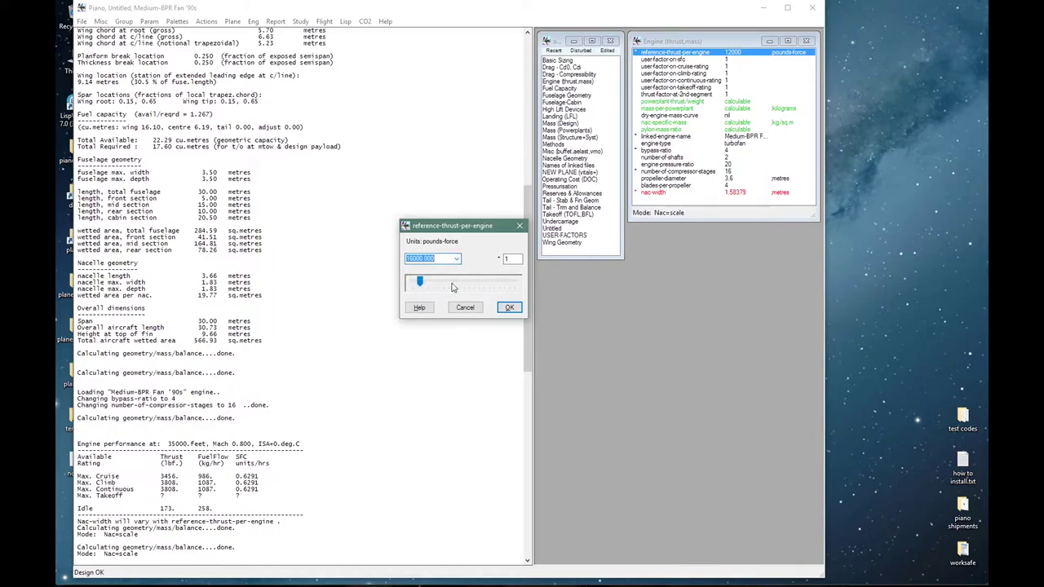
pyautogui.click(507, 309)
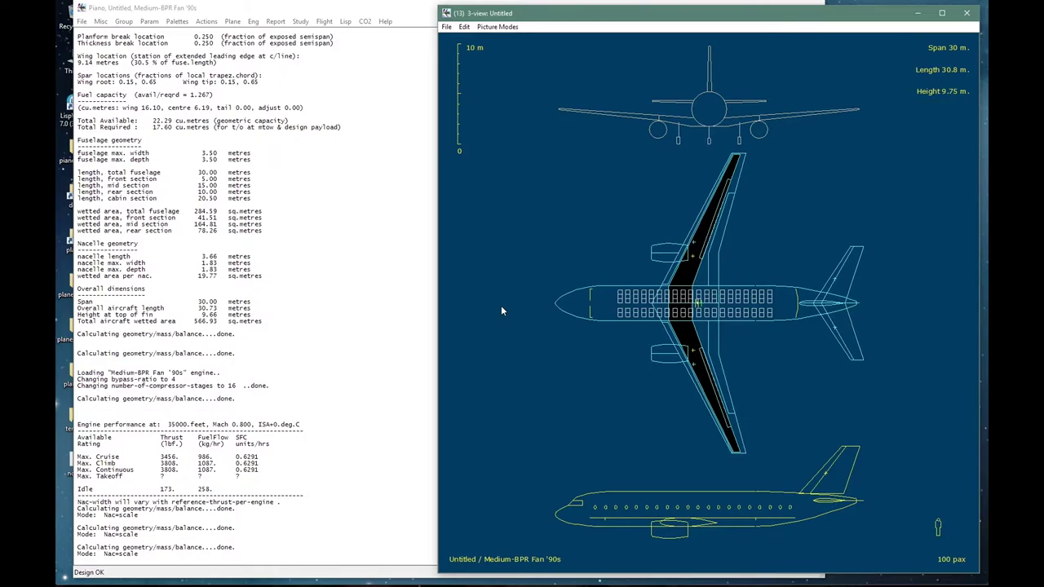
pyautogui.click(500, 310)
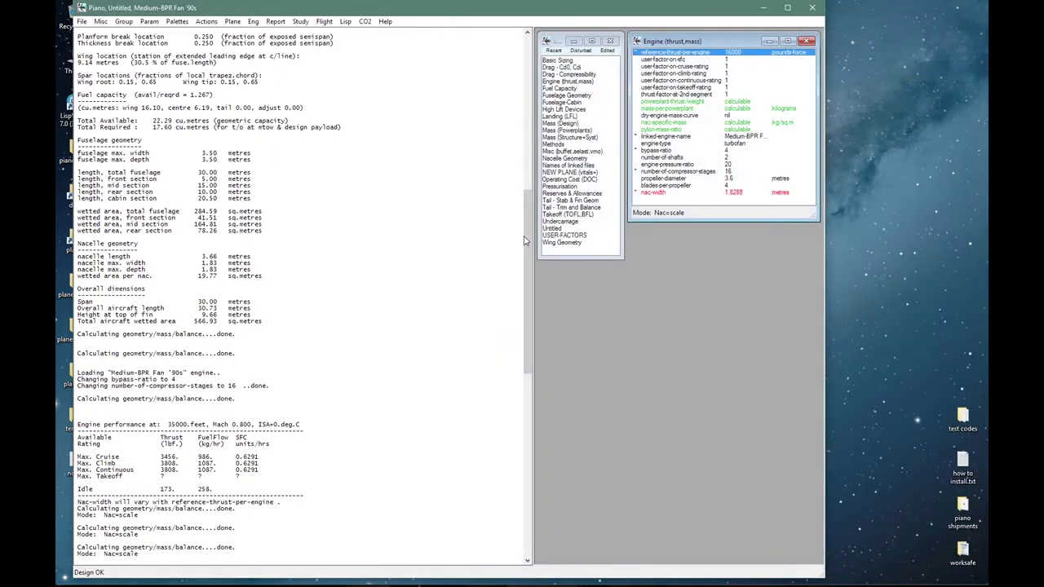
pyautogui.click(550, 90)
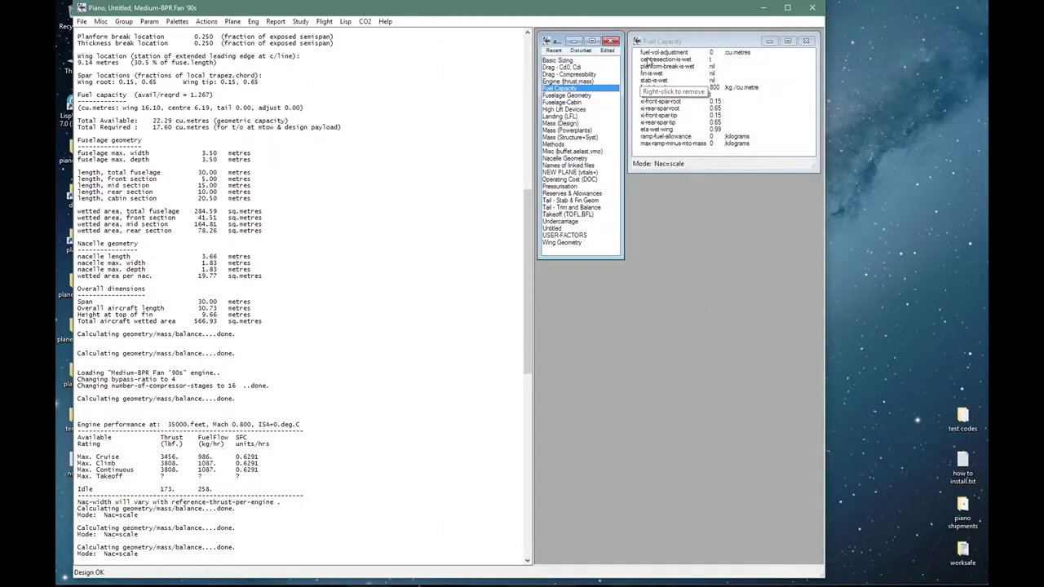
# Set centresection-is-wet to false, leaving fuel capacity 1.57 cu.metres short.
pyautogui.doubleClick(652, 59)
pyautogui.click(457, 264)
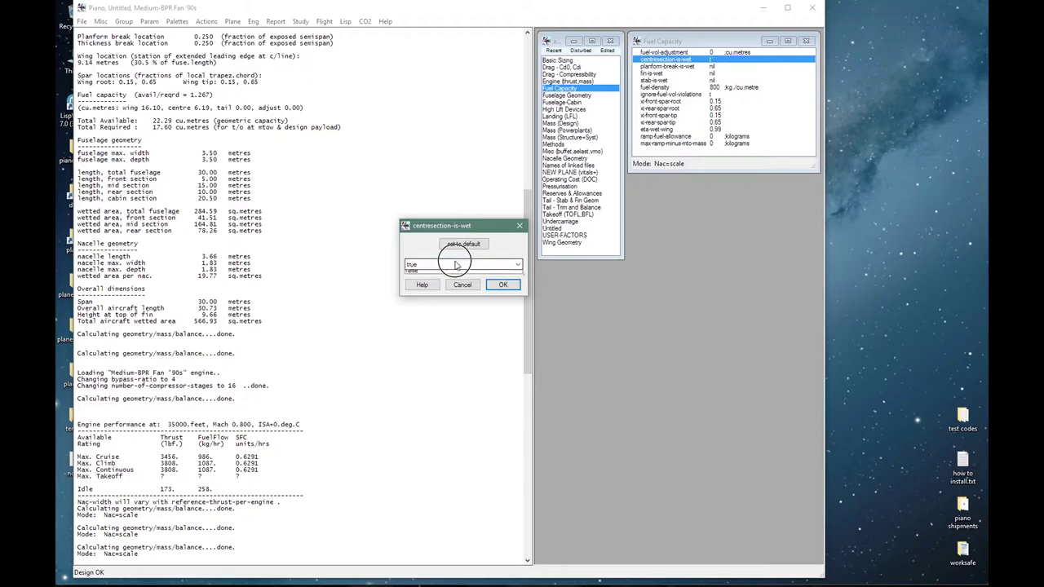
pyautogui.click(455, 283)
pyautogui.click(503, 285)
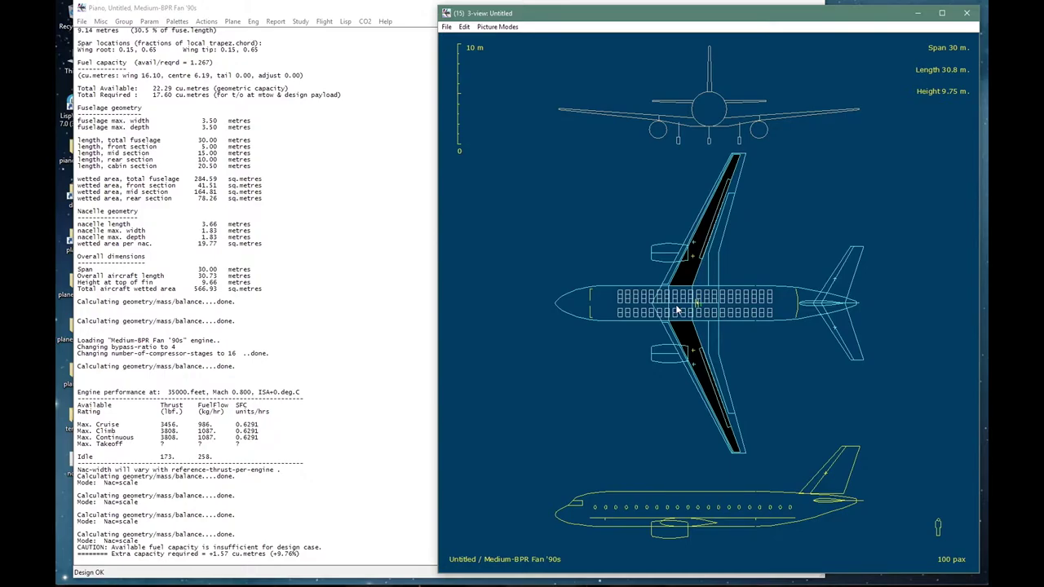
pyautogui.click(677, 309)
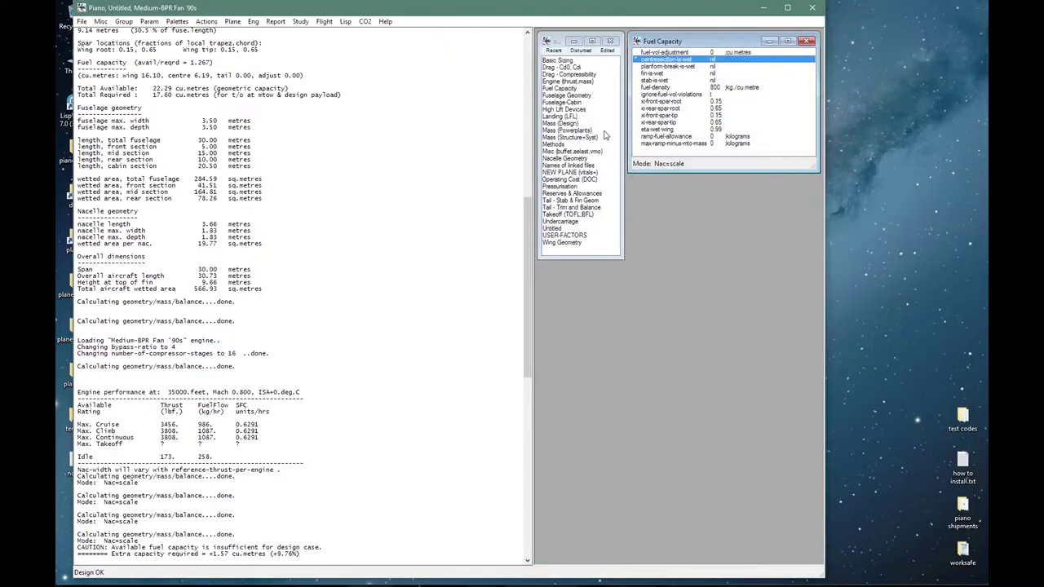
pyautogui.click(584, 98)
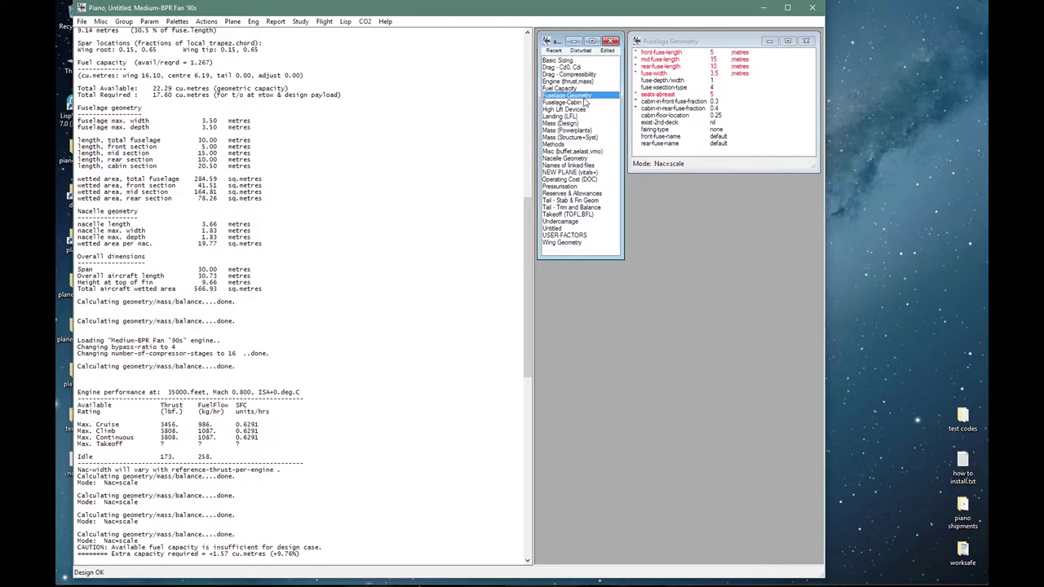
# Set the High Lift Devices flap-type to 1-slot-fowler.
pyautogui.click(583, 103)
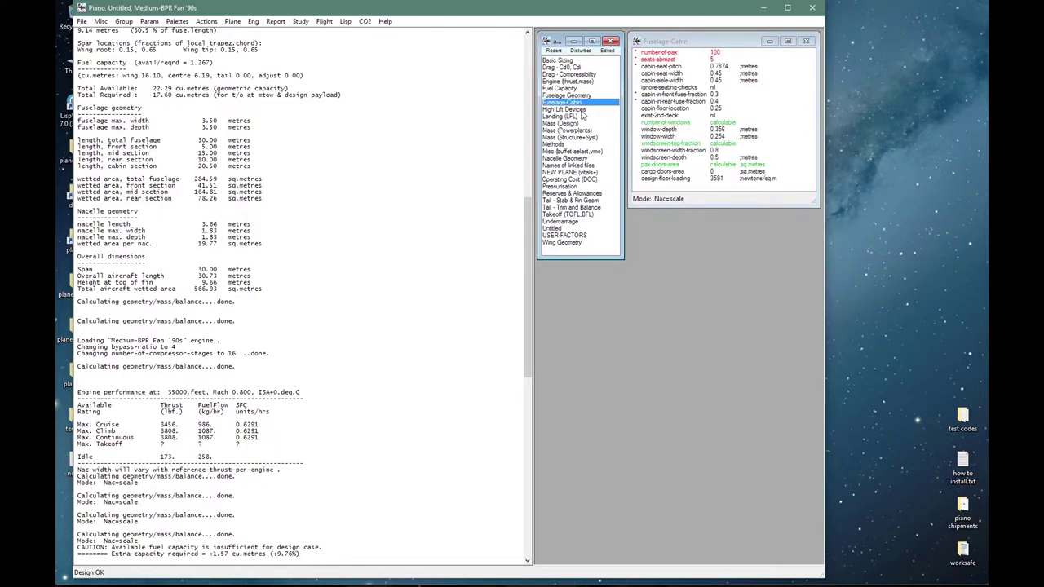
pyautogui.click(582, 111)
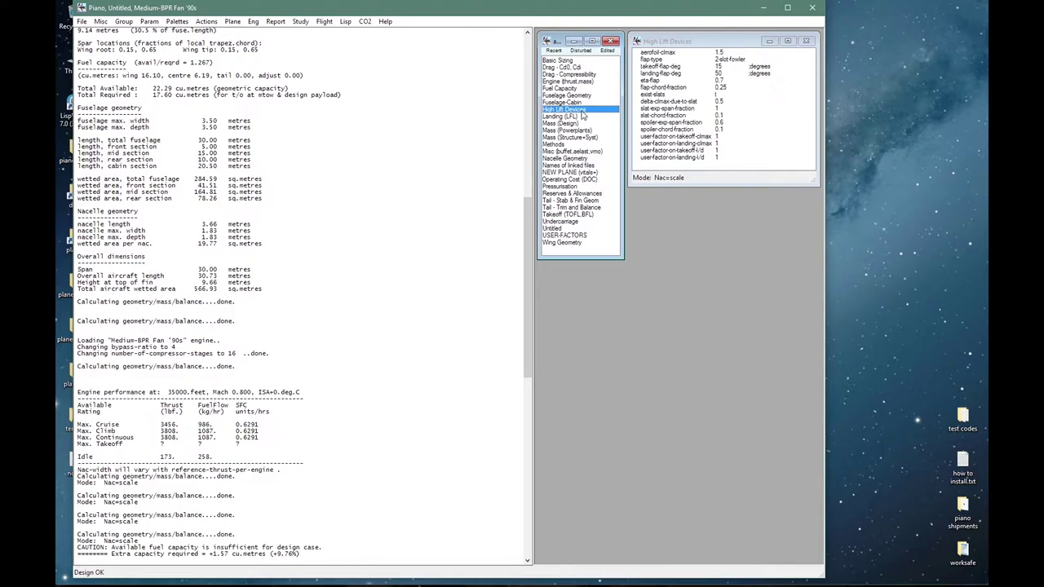
pyautogui.doubleClick(653, 60)
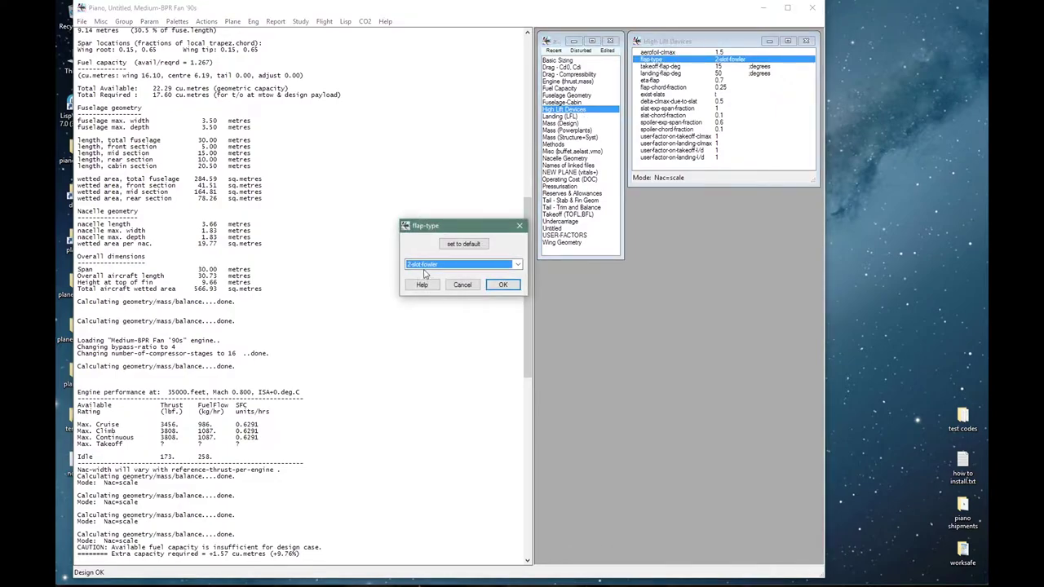
pyautogui.click(420, 266)
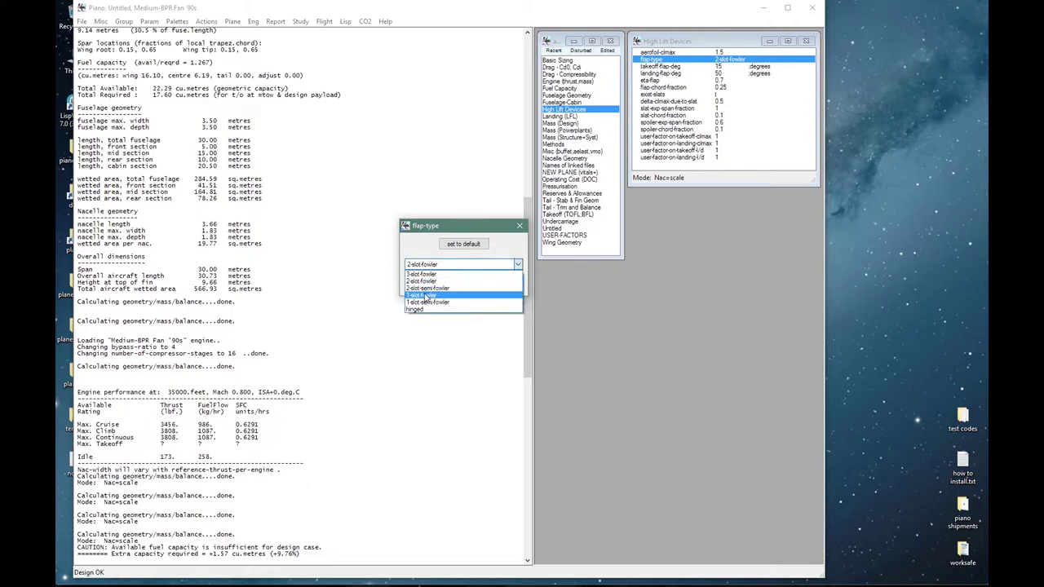
pyautogui.click(425, 295)
pyautogui.click(423, 284)
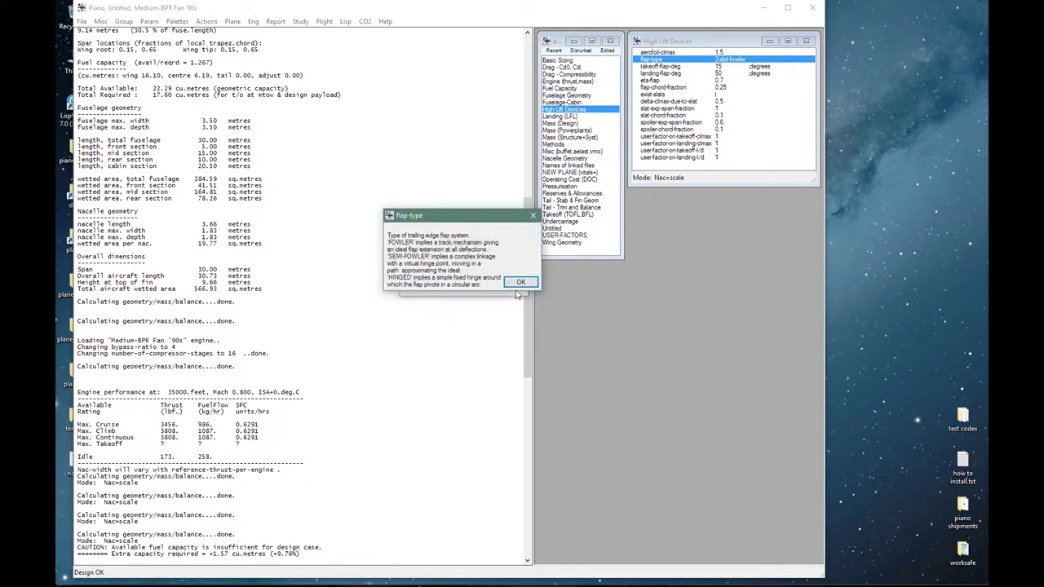
pyautogui.click(517, 278)
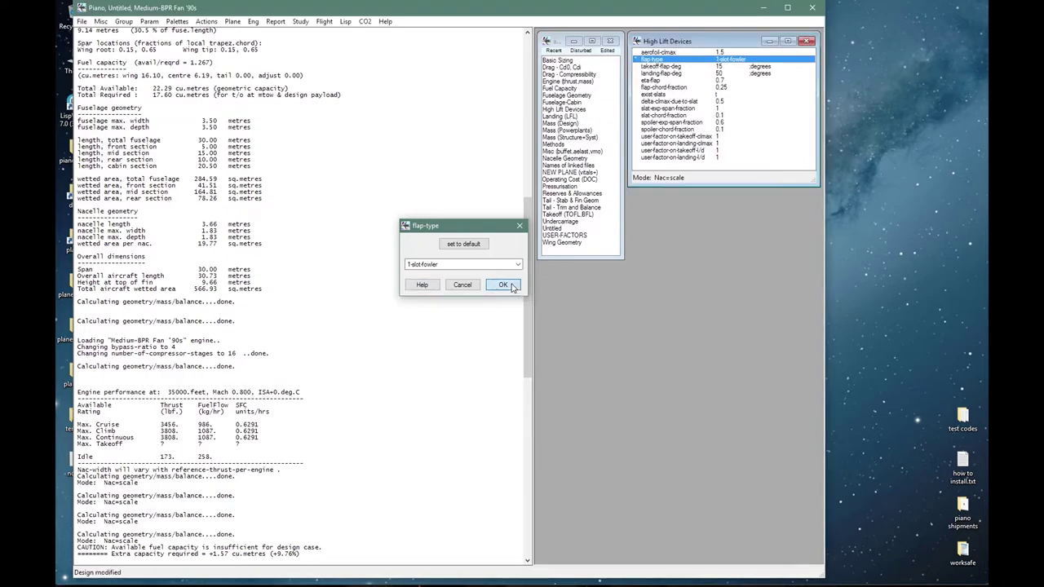
pyautogui.click(503, 285)
# Change landing-flap-deg from 50 to 35 degrees, keeping takeoff flaps at 15.
pyautogui.click(689, 67)
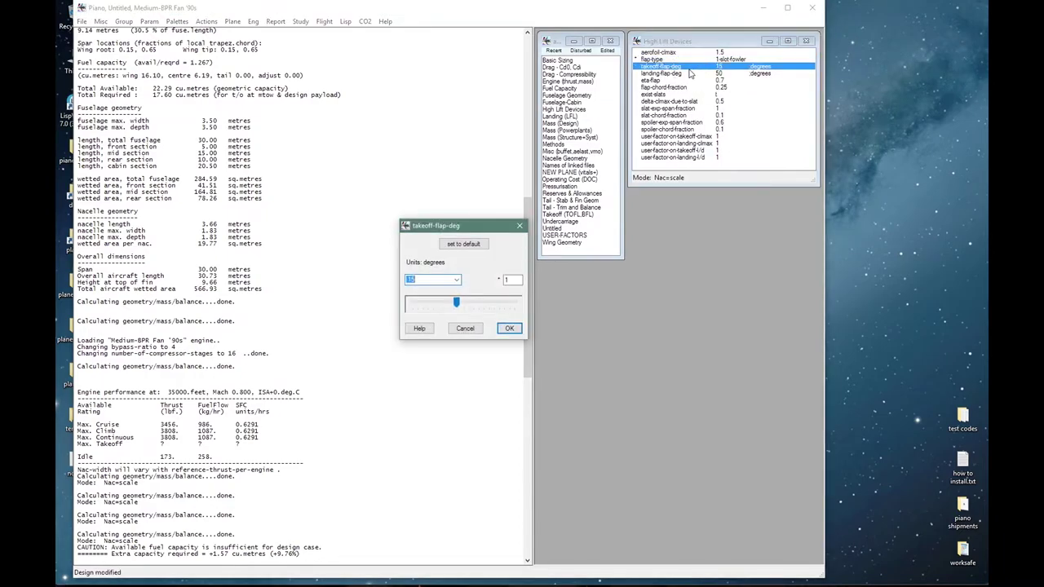
pyautogui.click(689, 73)
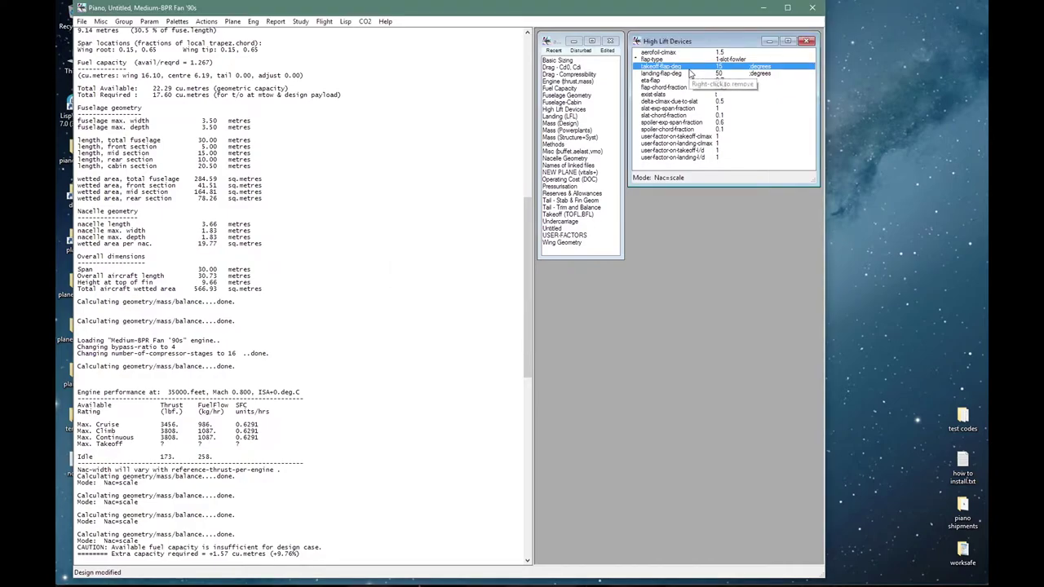
pyautogui.write('35')
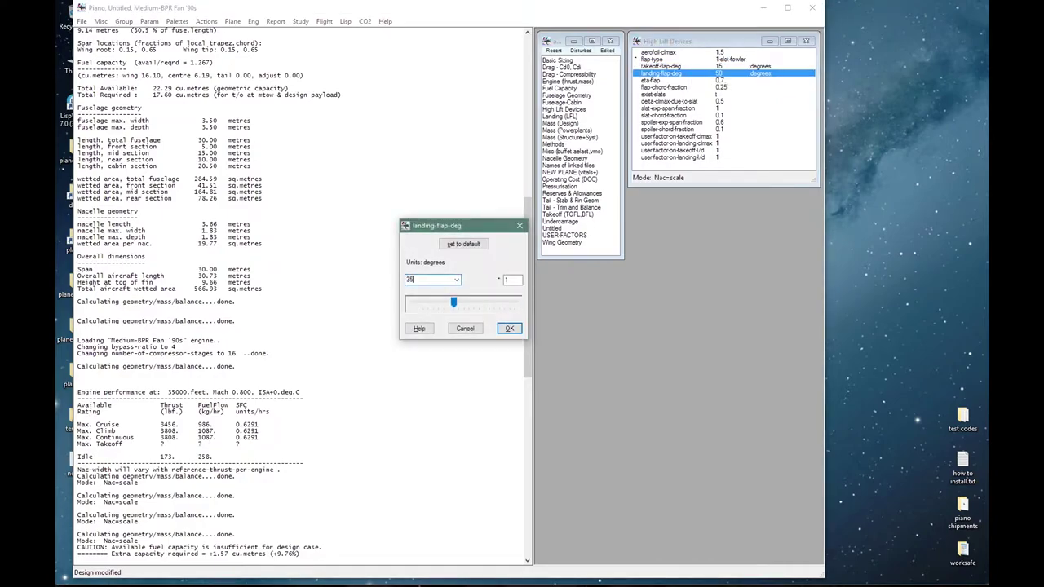
pyautogui.press('Return')
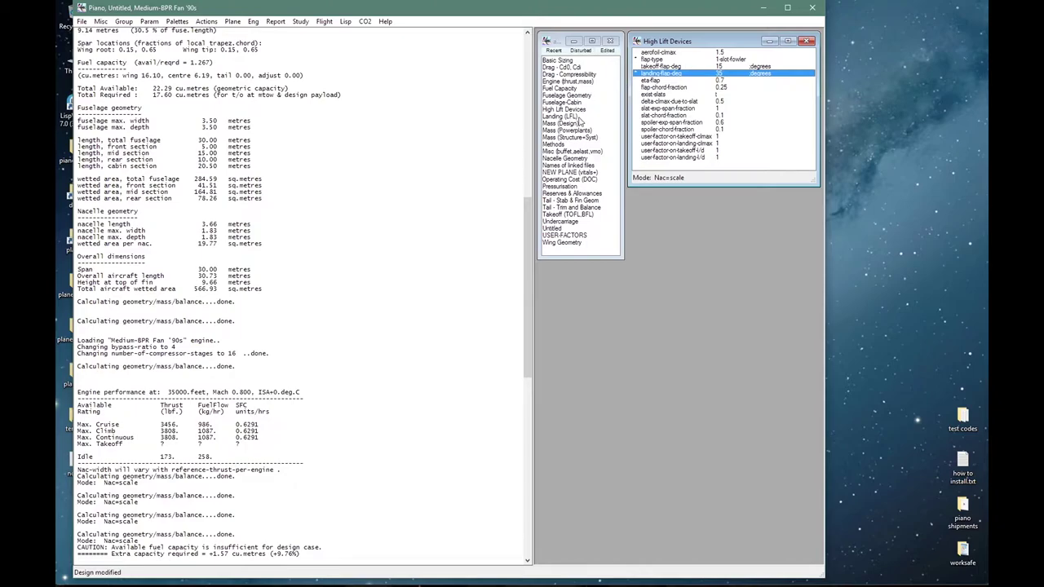
pyautogui.click(570, 117)
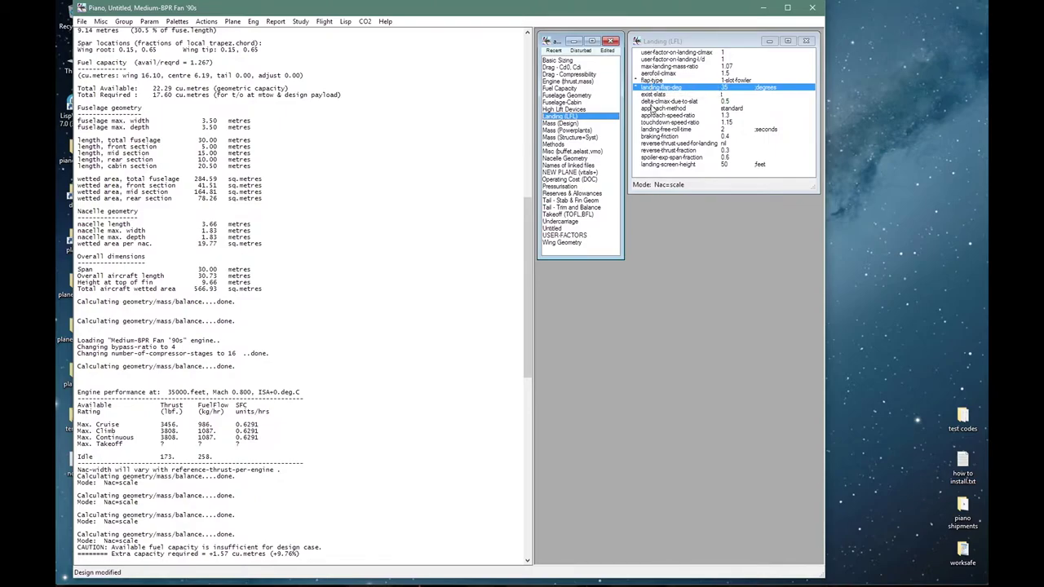
# Set approach-speed-ratio to 1.23, the value for modern certifications.
pyautogui.doubleClick(650, 116)
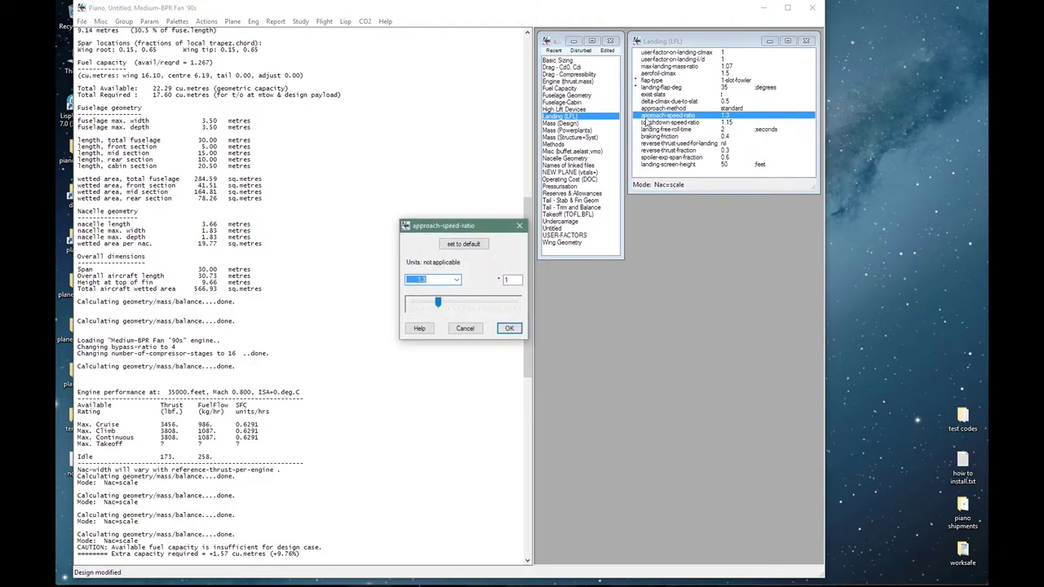
pyautogui.click(423, 329)
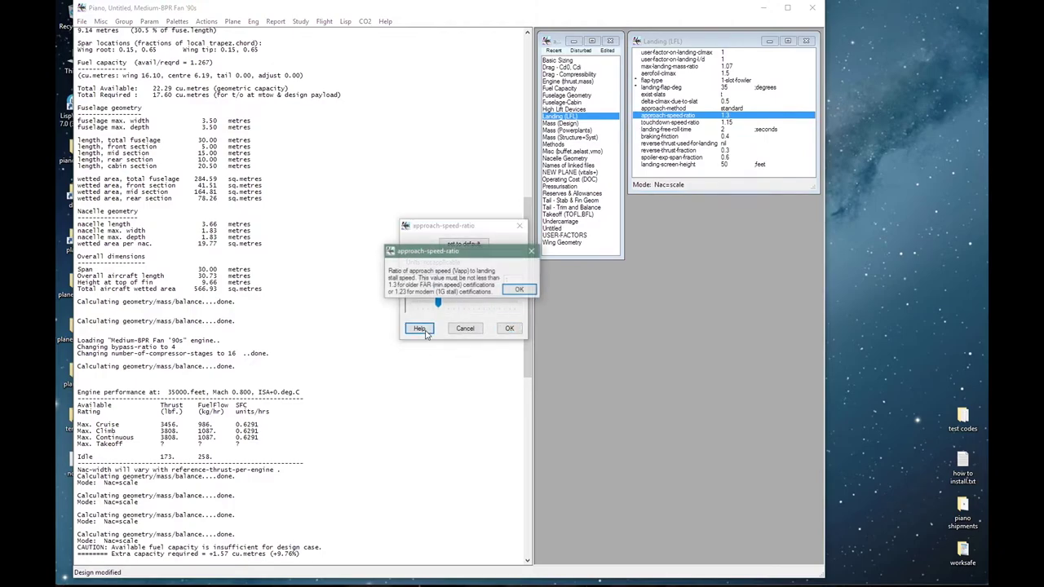
pyautogui.click(390, 293)
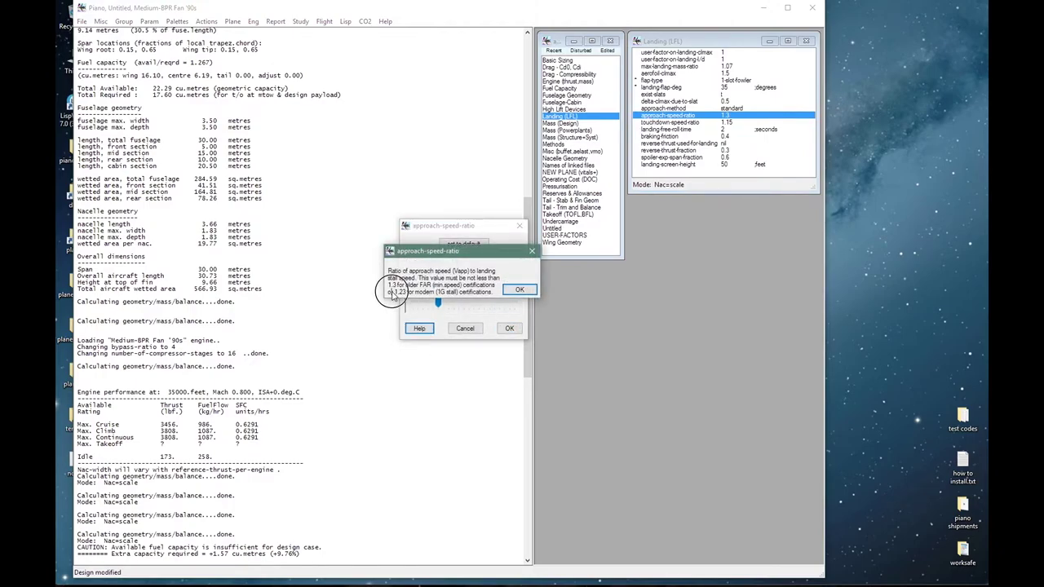
pyautogui.moveTo(391, 293); pyautogui.dragTo(504, 291)
pyautogui.click(512, 294)
pyautogui.click(424, 281)
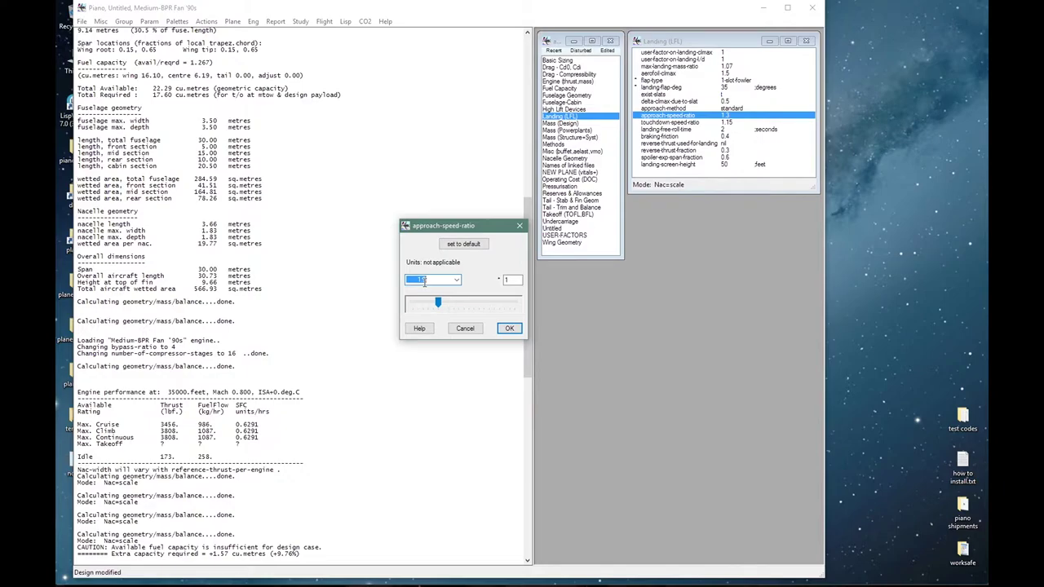
pyautogui.write('1.23')
pyautogui.click(507, 329)
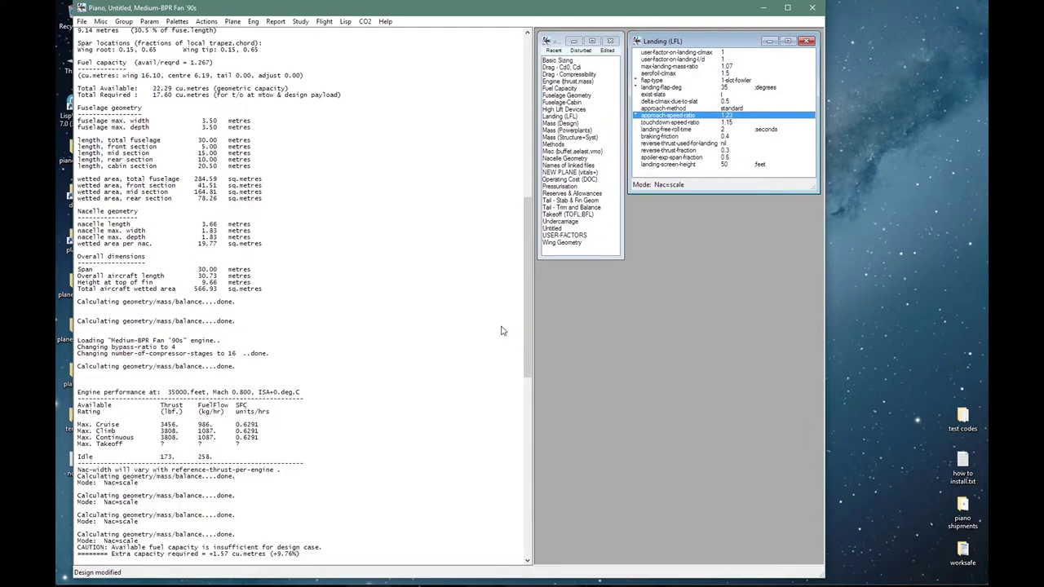
# Set the Takeoff (TOFL.BFL) v2-speed-ratio from 1.2 to 1.13.
pyautogui.click(566, 213)
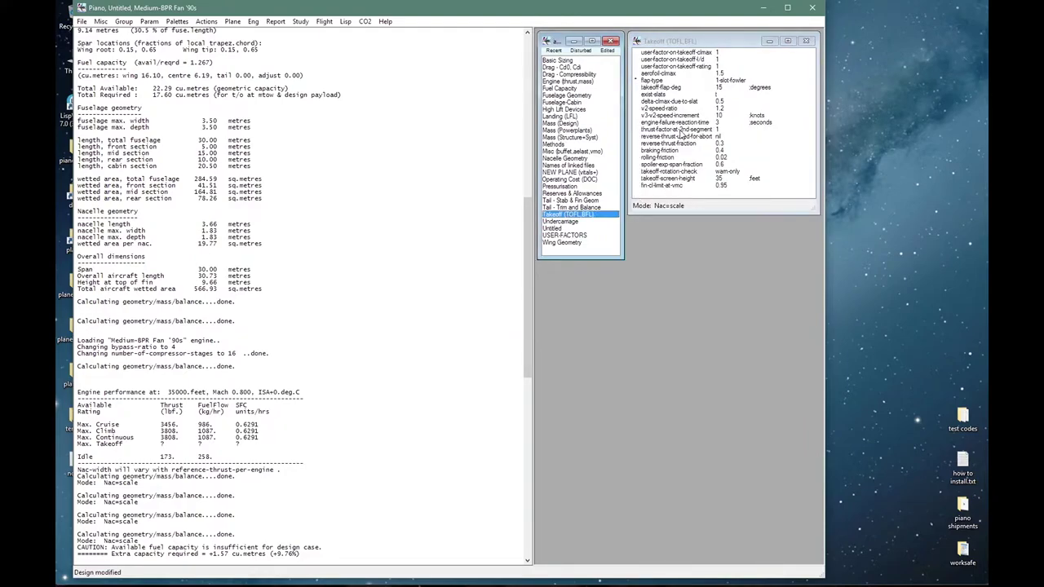
pyautogui.doubleClick(674, 110)
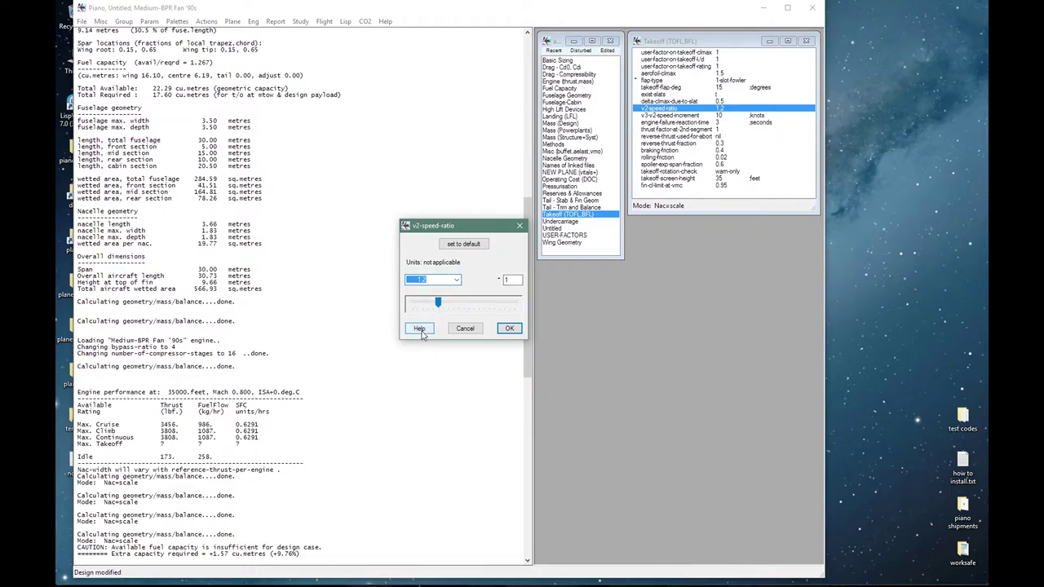
pyautogui.click(419, 328)
pyautogui.moveTo(396, 285); pyautogui.dragTo(462, 286)
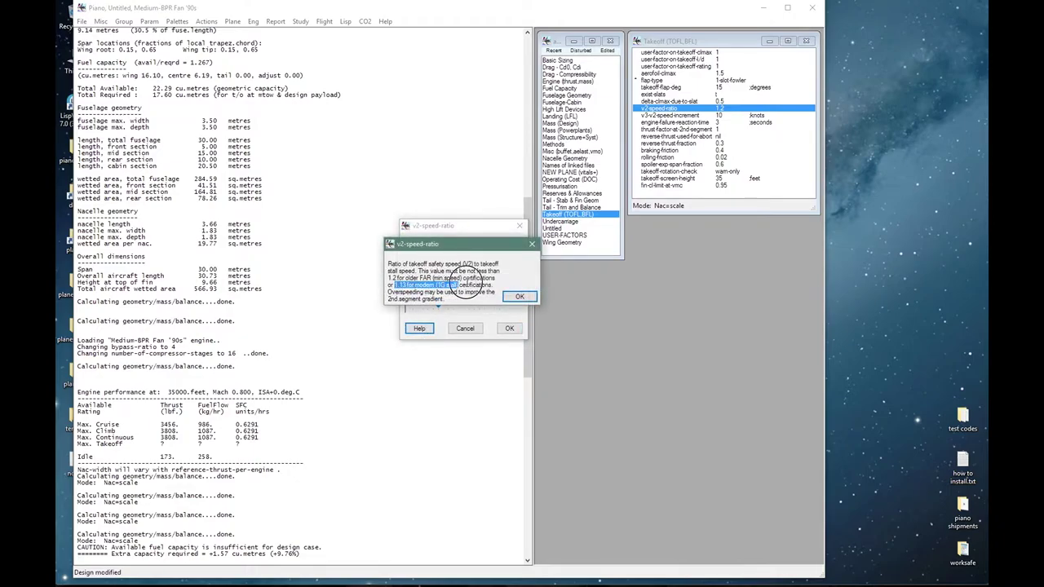
pyautogui.click(519, 296)
pyautogui.doubleClick(432, 279)
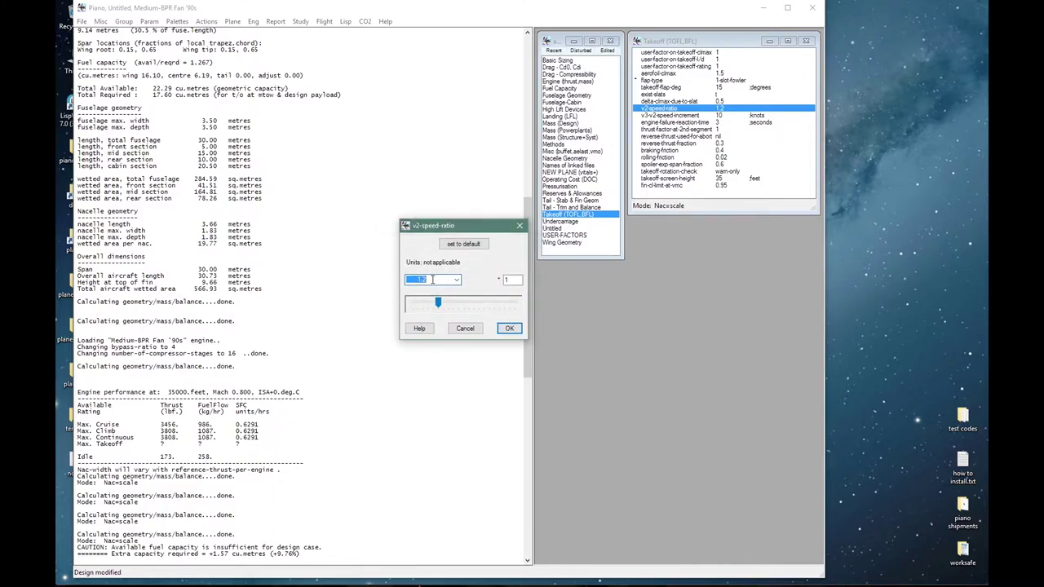
pyautogui.write('1.13')
pyautogui.press('Return')
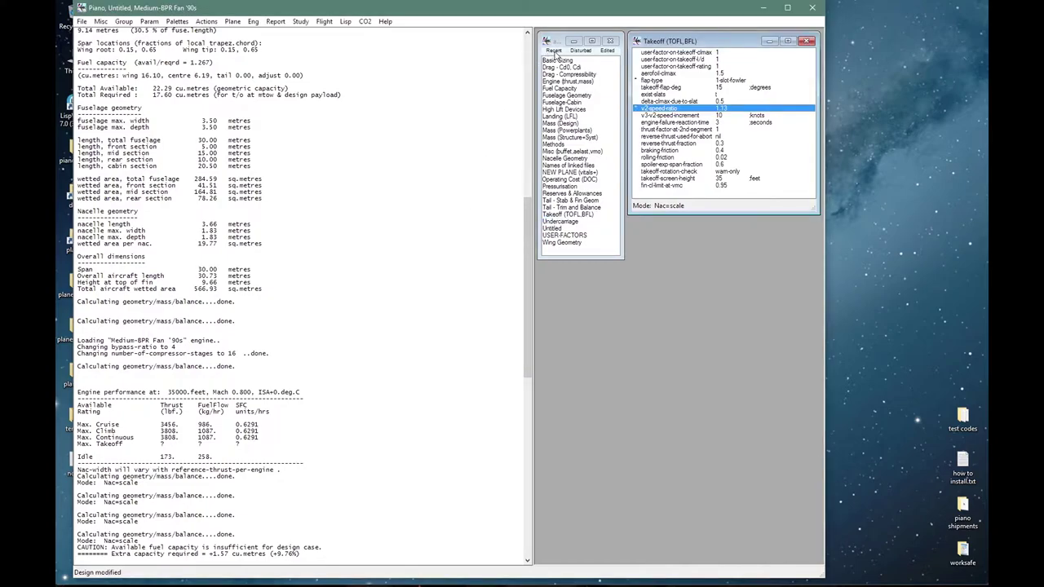
pyautogui.click(555, 51)
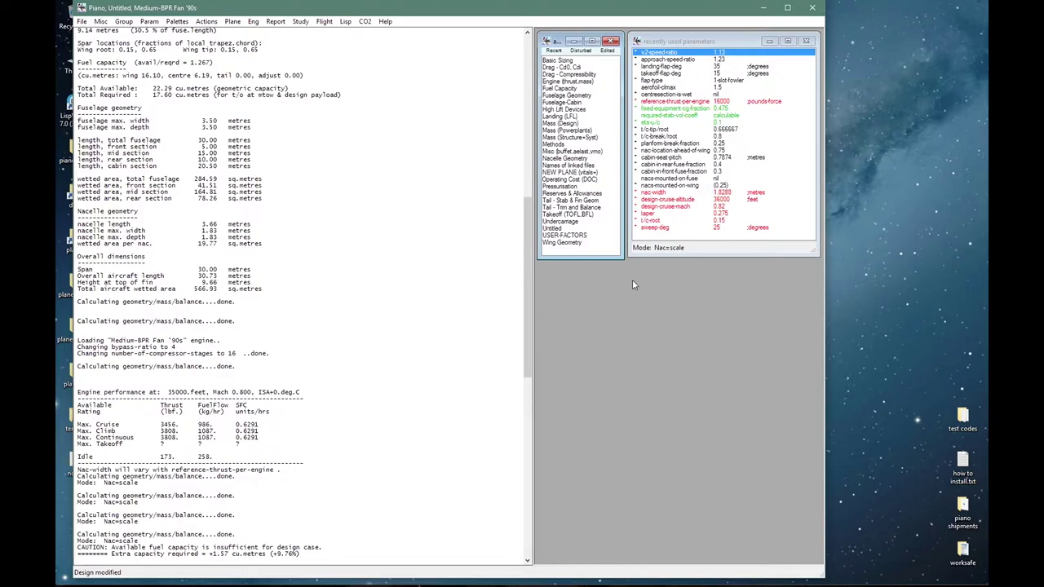
# Load the saved 'My takeoff & landing prefs' values file into the aircraft.
pyautogui.click(209, 22)
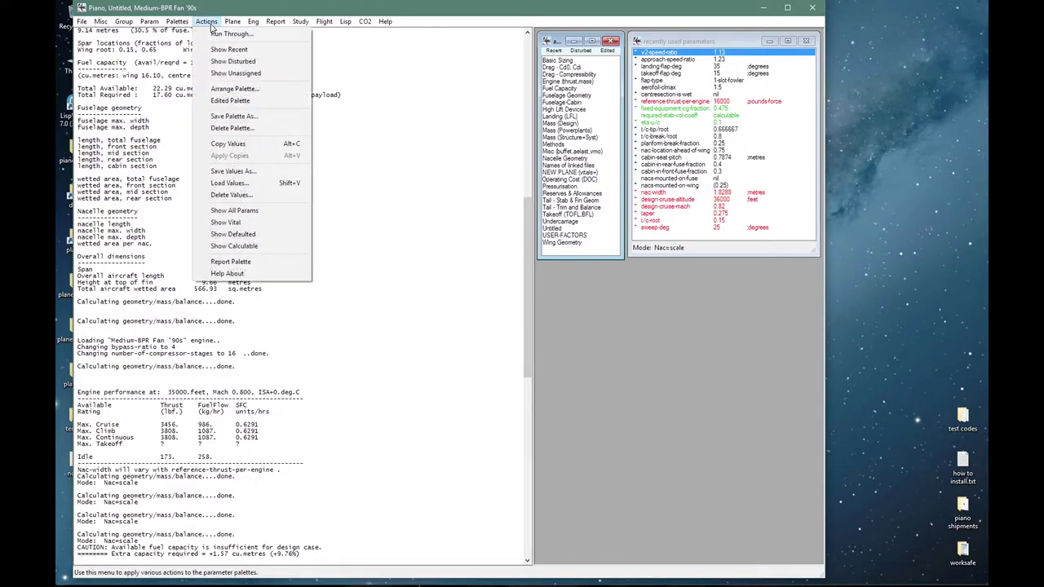
pyautogui.click(218, 184)
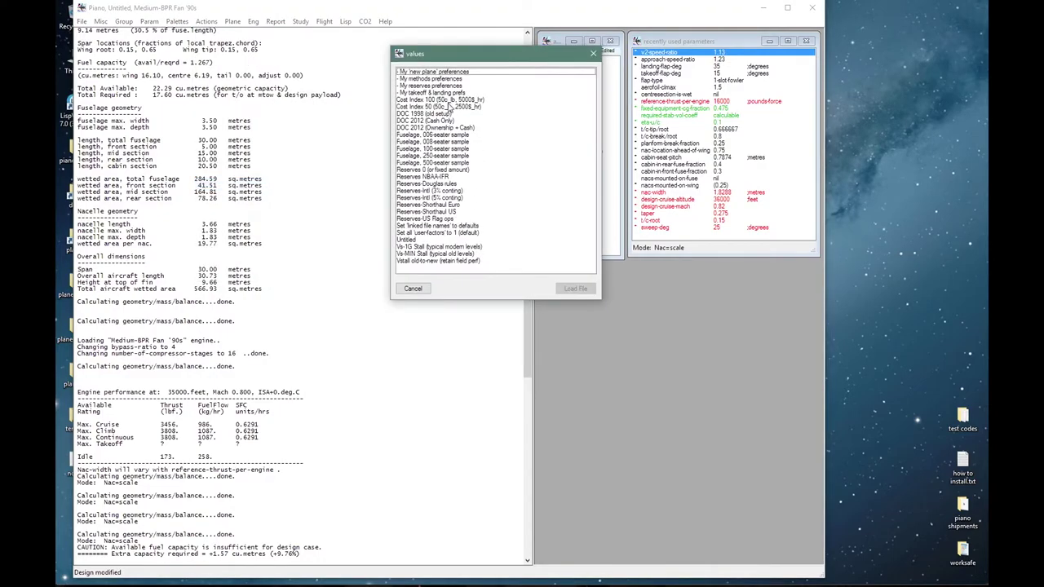
pyautogui.click(409, 94)
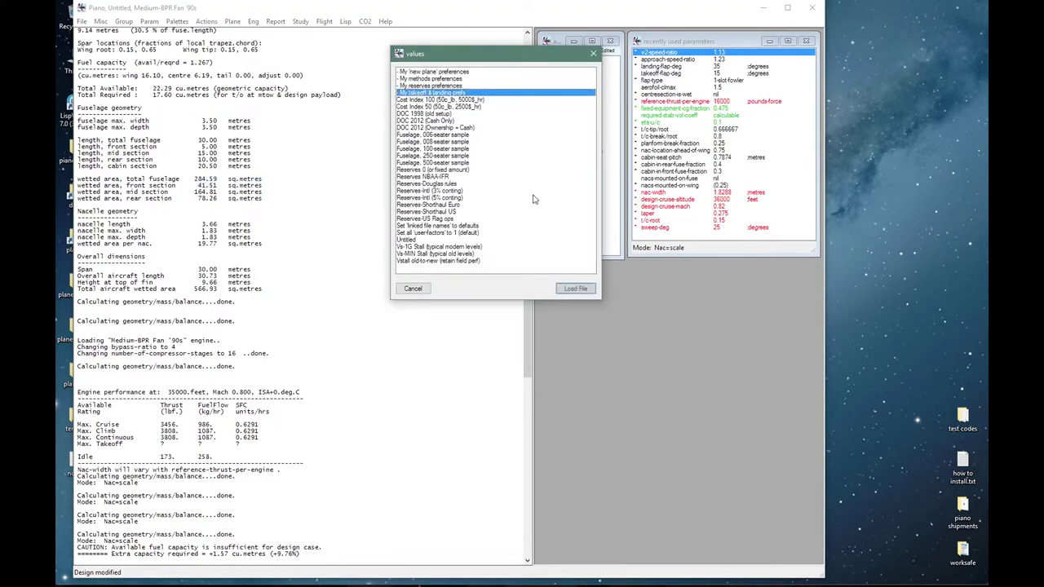
pyautogui.click(570, 287)
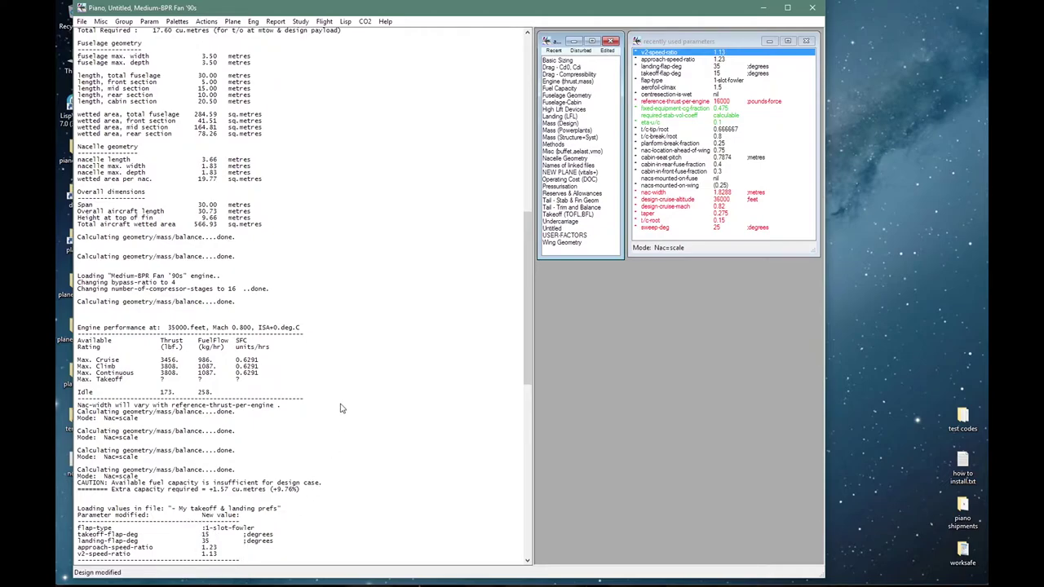
pyautogui.click(575, 123)
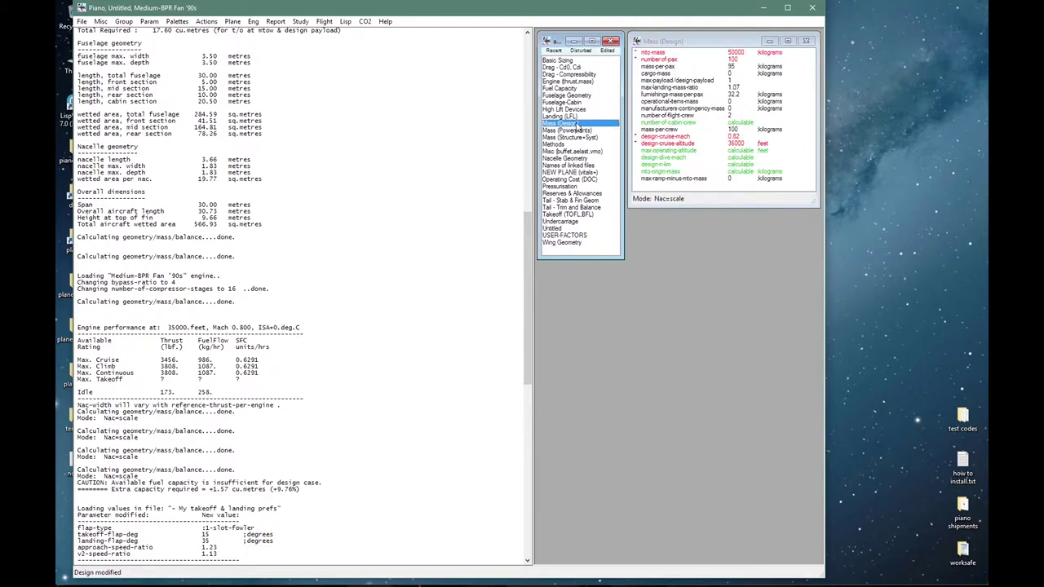
# Verify number-of-pax 100, mass-per-pax 95 kg and cargo-mass 0, leaving them unchanged.
pyautogui.doubleClick(655, 60)
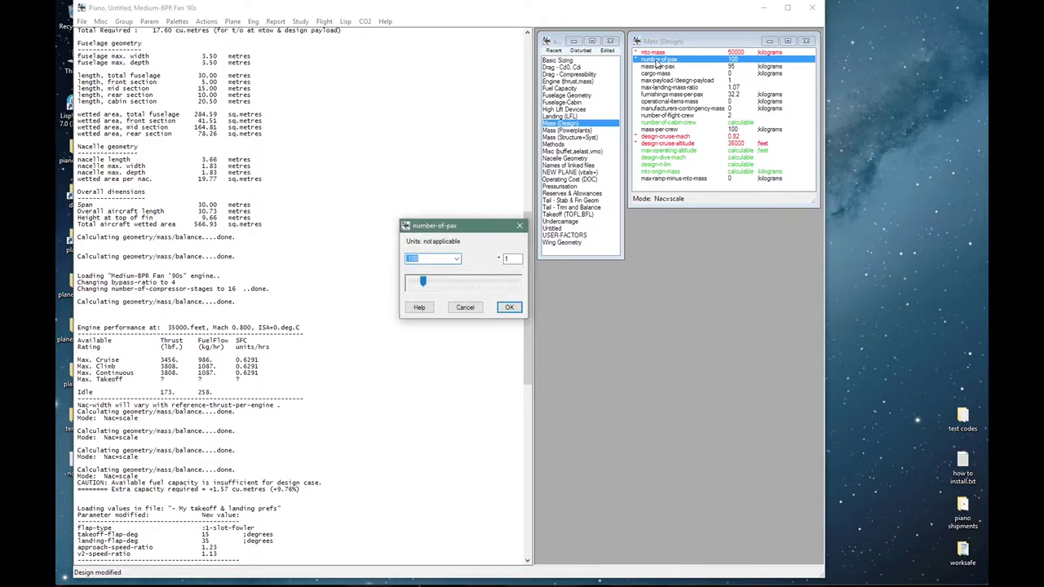
pyautogui.press('Return')
pyautogui.doubleClick(656, 65)
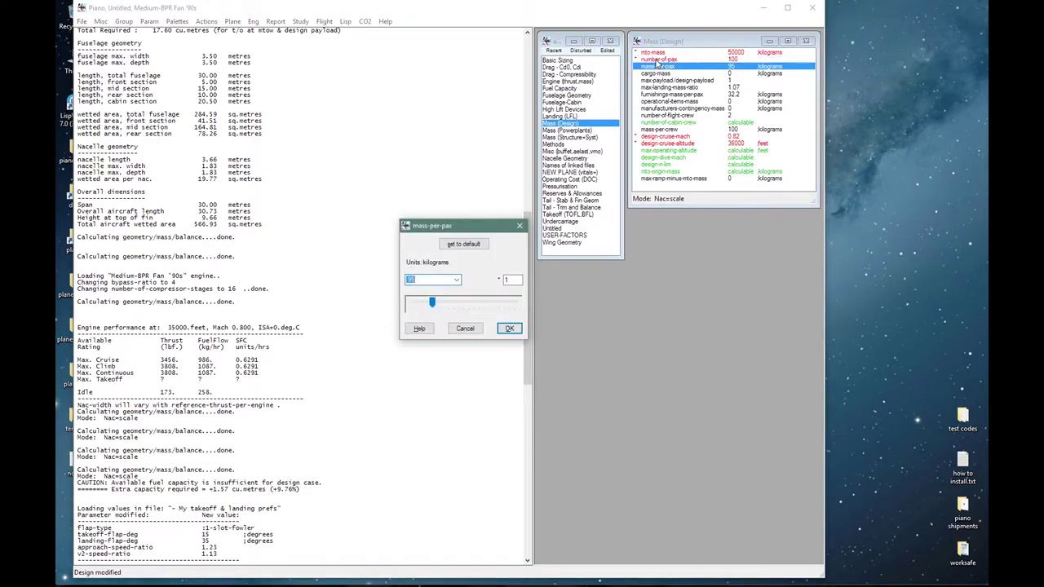
pyautogui.press('Return')
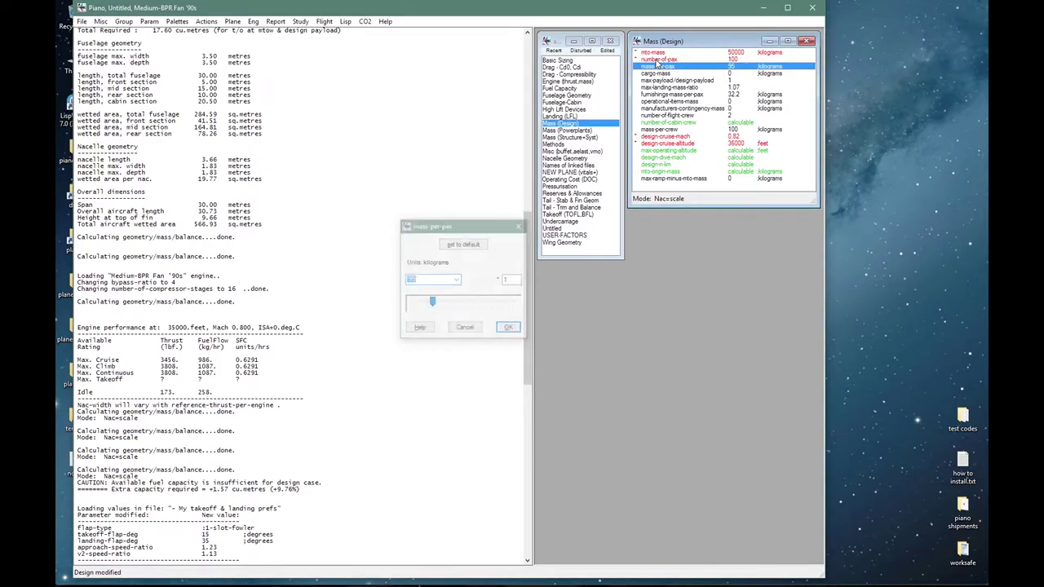
pyautogui.press('Down')
pyautogui.press('Return')
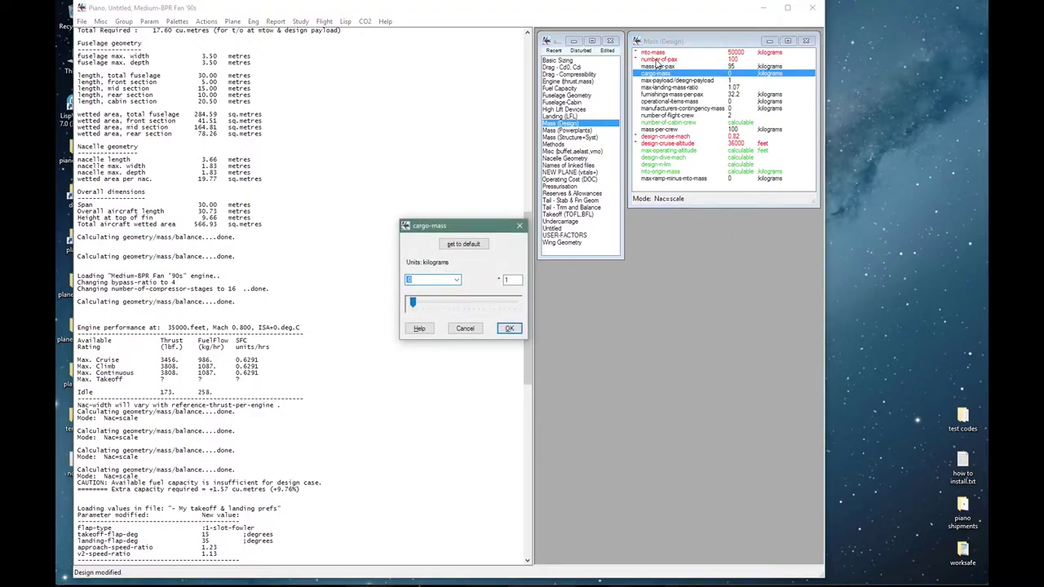
pyautogui.press('Return')
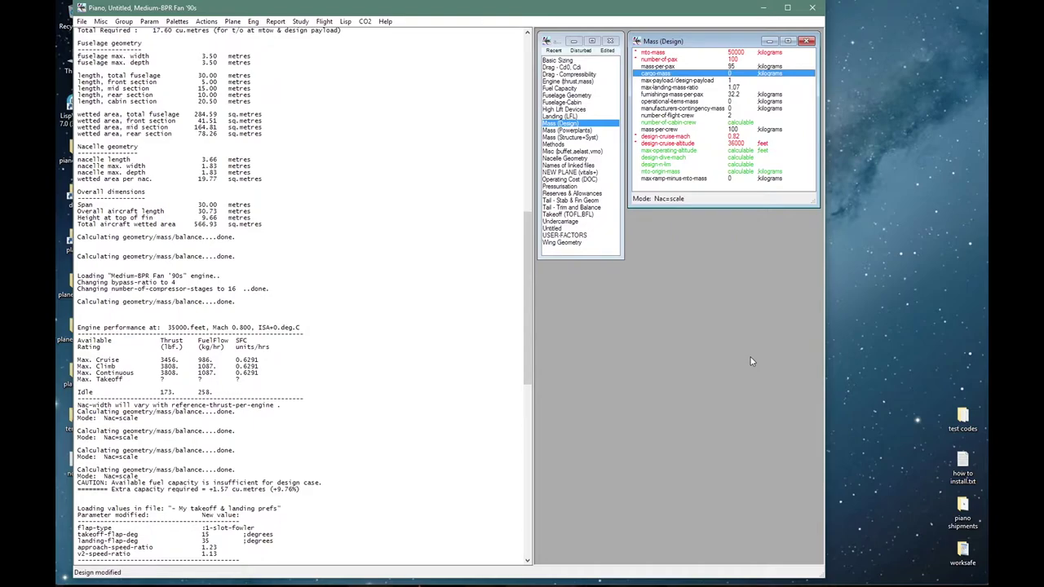
# Set the max-payload/design-payload ratio to 1.2.
pyautogui.press('Down')
pyautogui.press('Return')
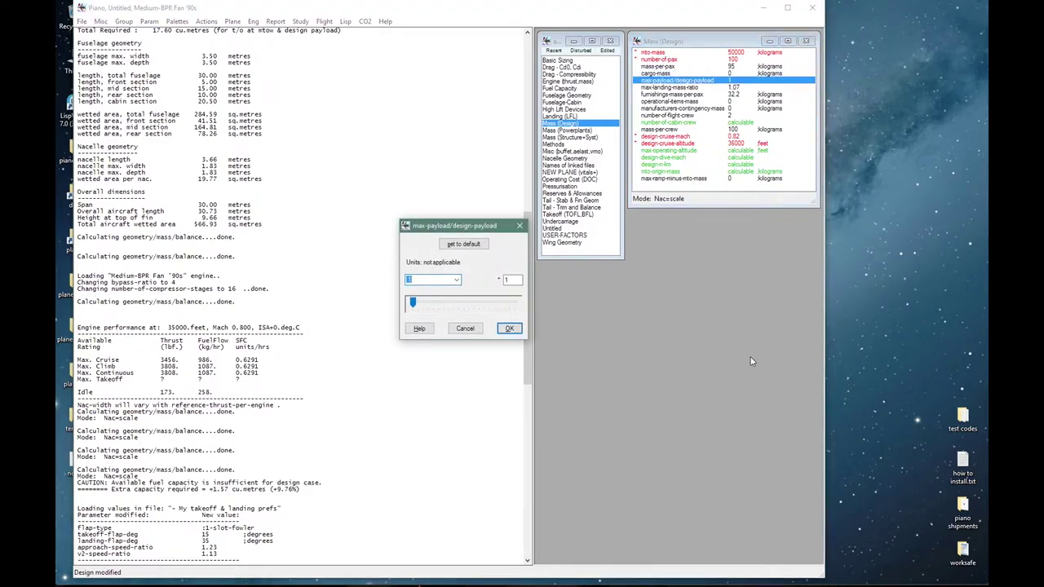
pyautogui.write('1.2')
pyautogui.click(419, 328)
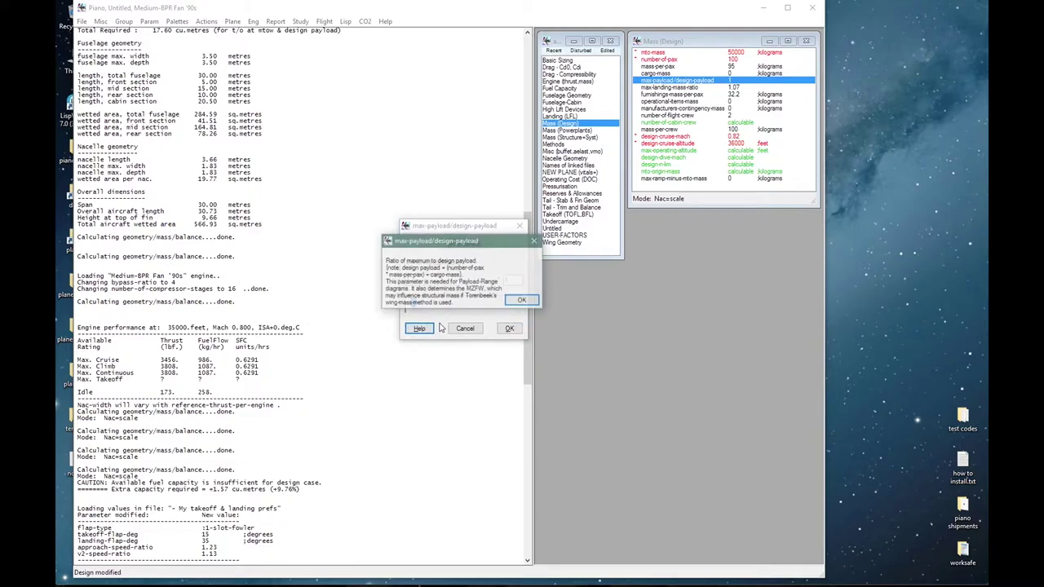
pyautogui.click(520, 301)
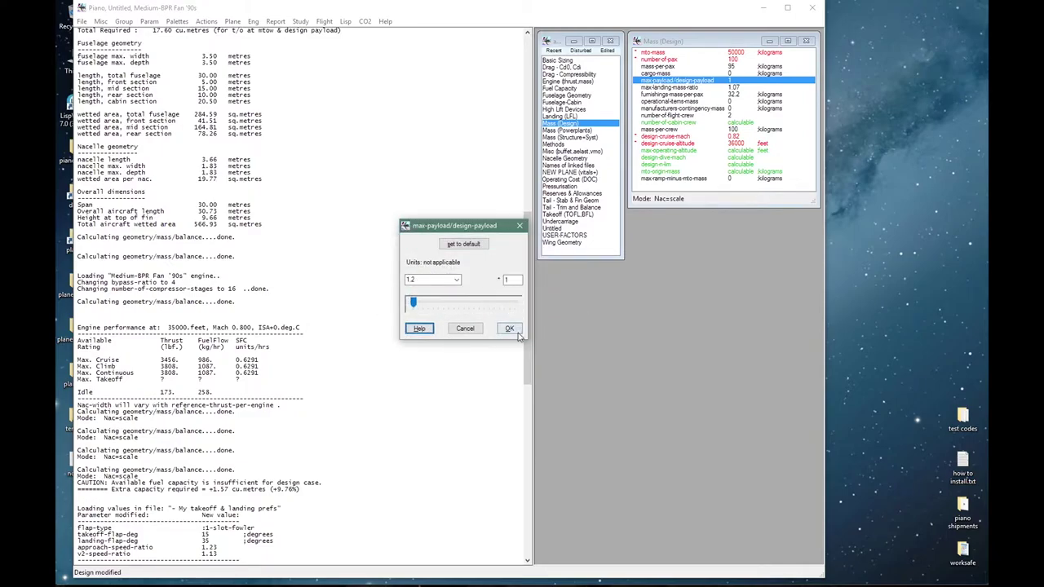
pyautogui.click(509, 329)
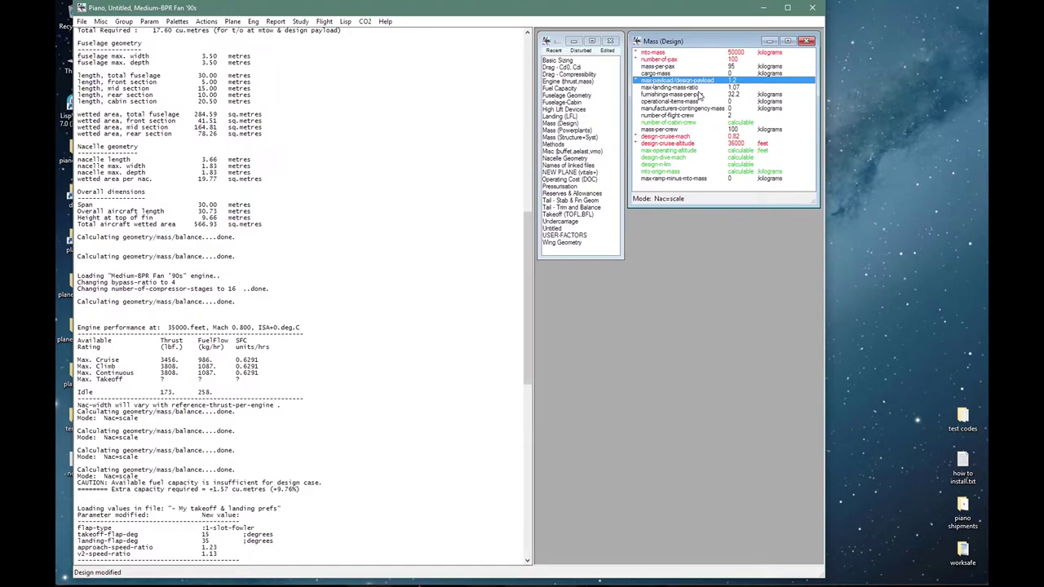
# Review max-landing-mass-ratio (MLW / MZFW) and keep it at 1.07.
pyautogui.doubleClick(697, 89)
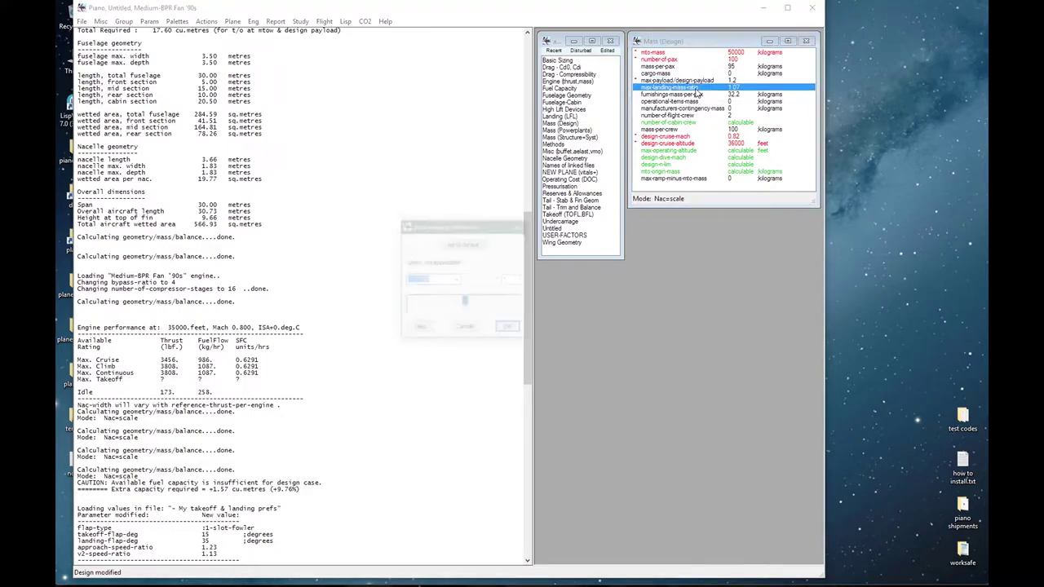
pyautogui.click(420, 328)
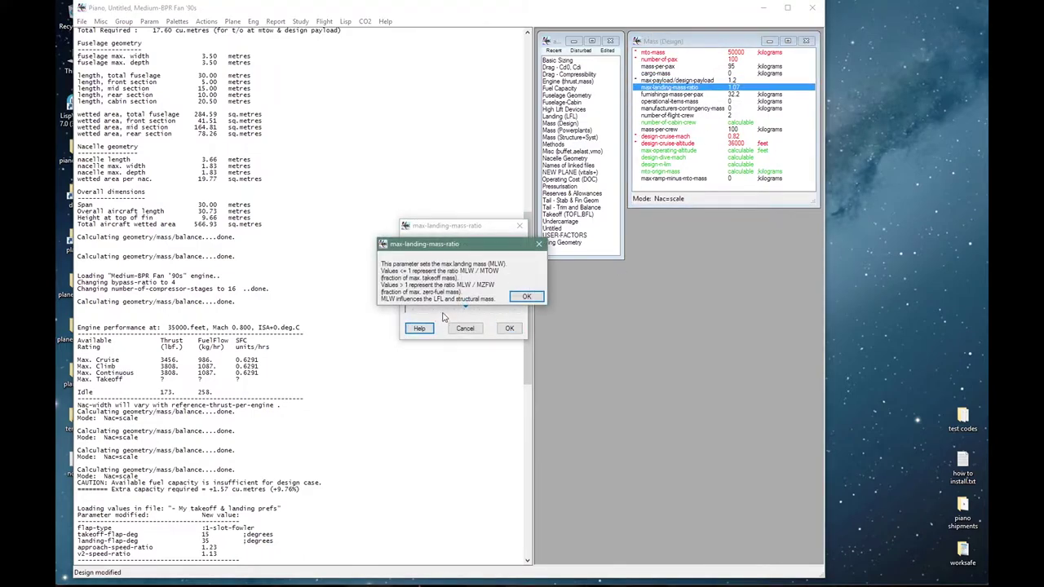
pyautogui.moveTo(451, 290); pyautogui.dragTo(499, 291)
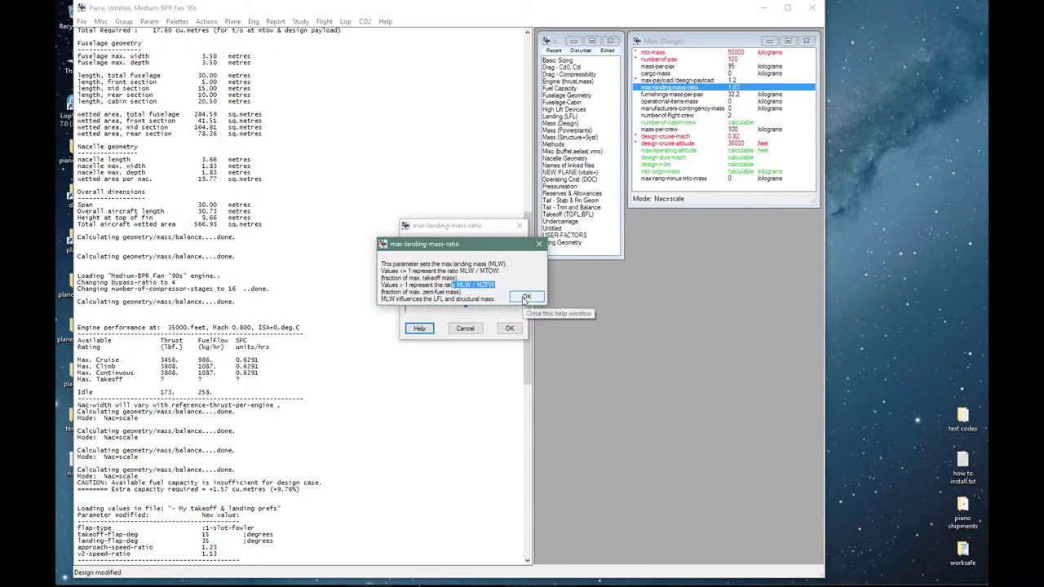
pyautogui.click(526, 296)
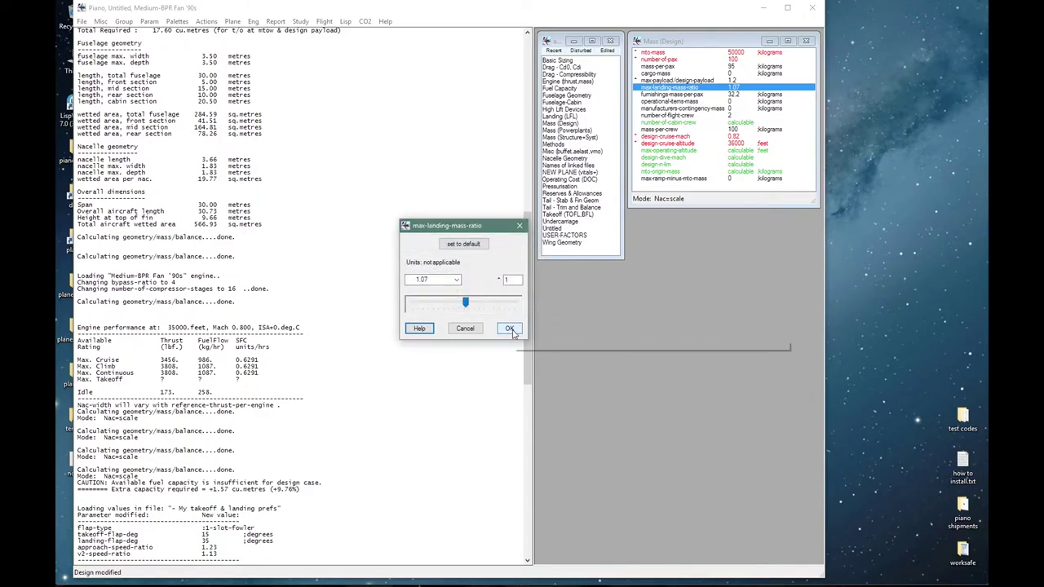
pyautogui.click(512, 329)
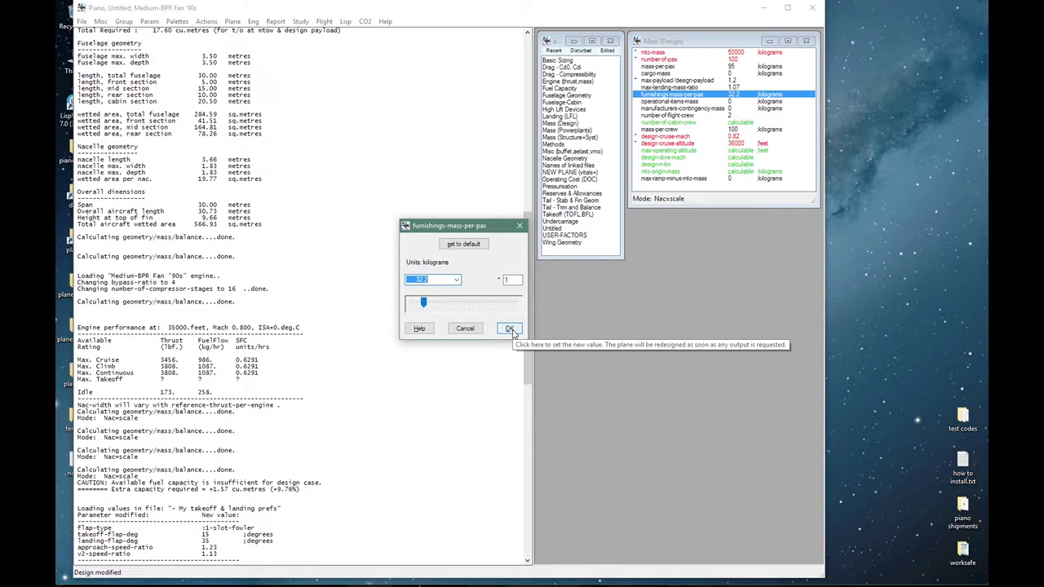
# Change furnishings-mass-per-pax from 32.2 to 45 kg.
pyautogui.write('45')
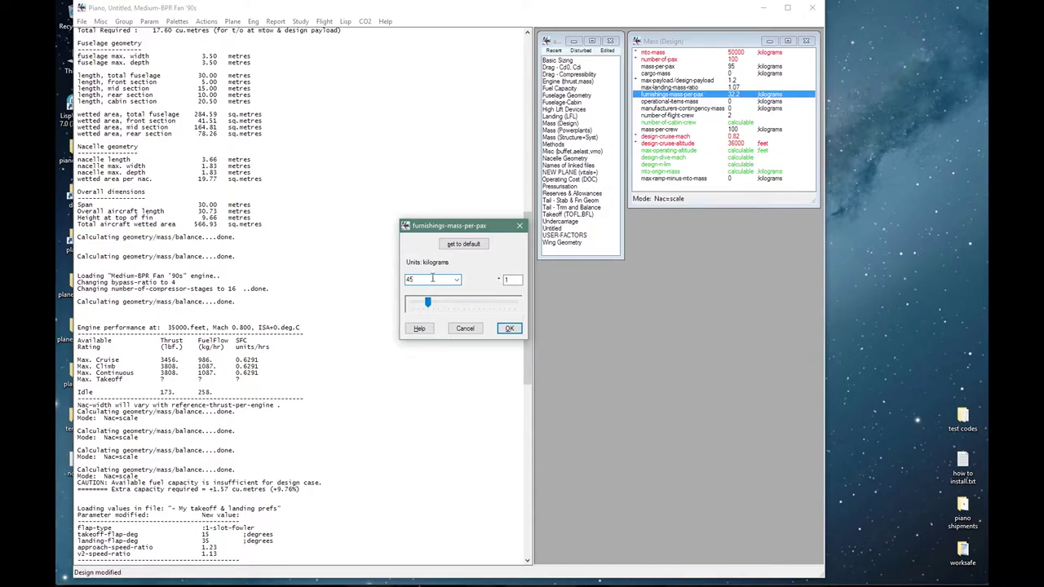
pyautogui.click(509, 328)
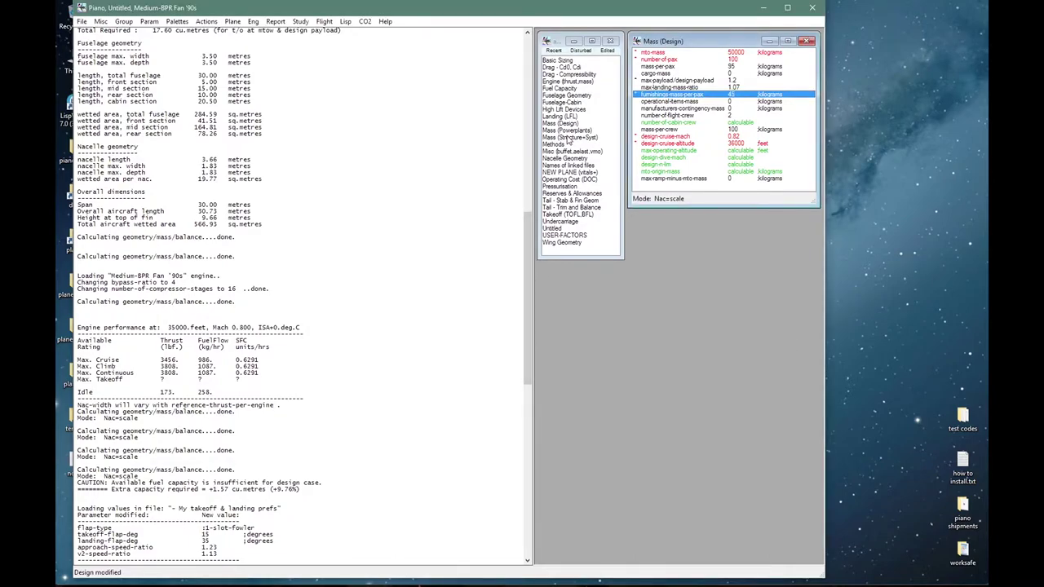
pyautogui.click(562, 130)
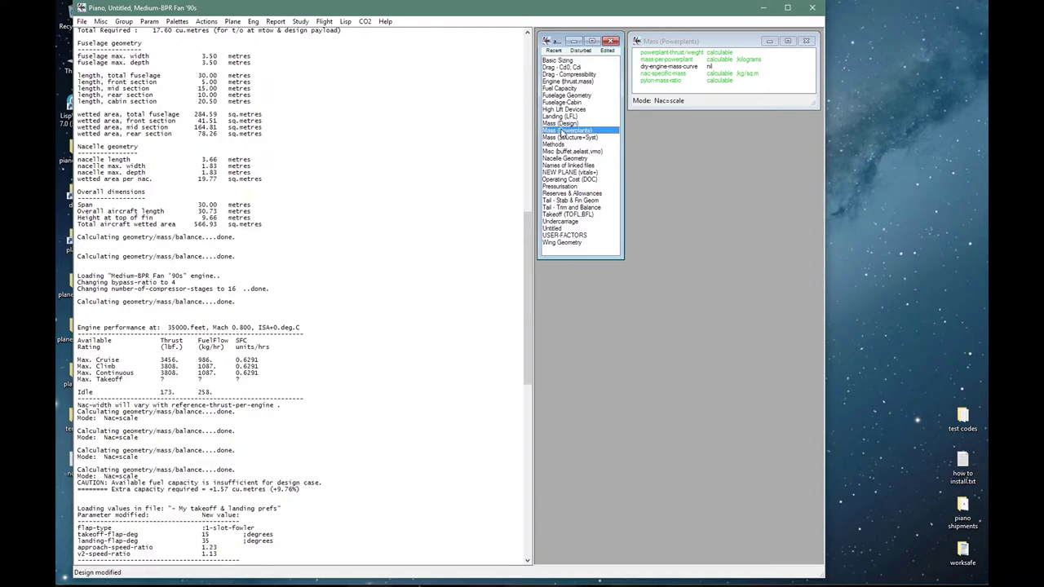
# Browse the structure, methods, misc and nacelle groups, then view the linked Medium-BPR Fan '90s engine.
pyautogui.click(562, 137)
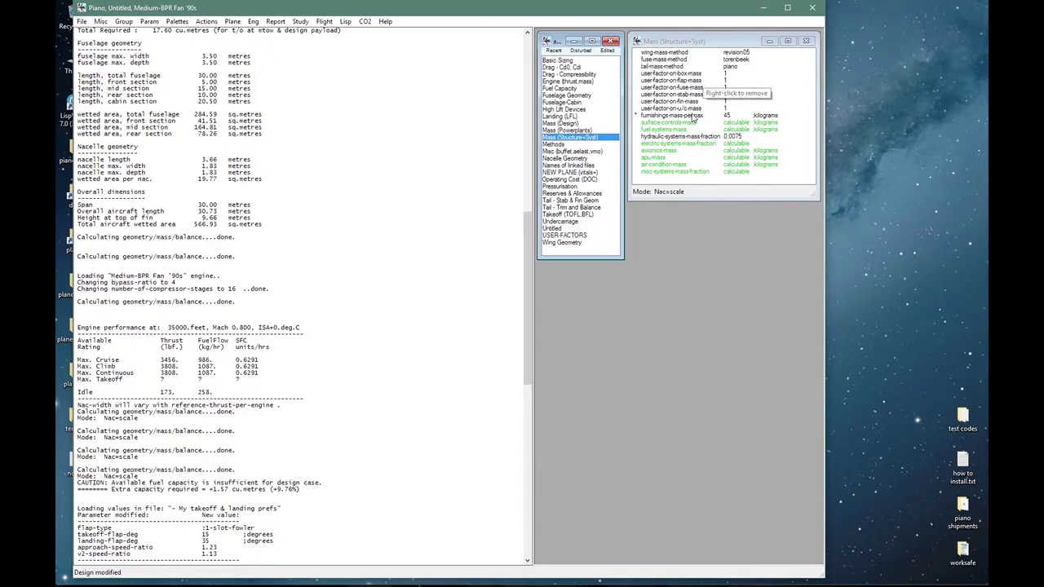
pyautogui.click(568, 145)
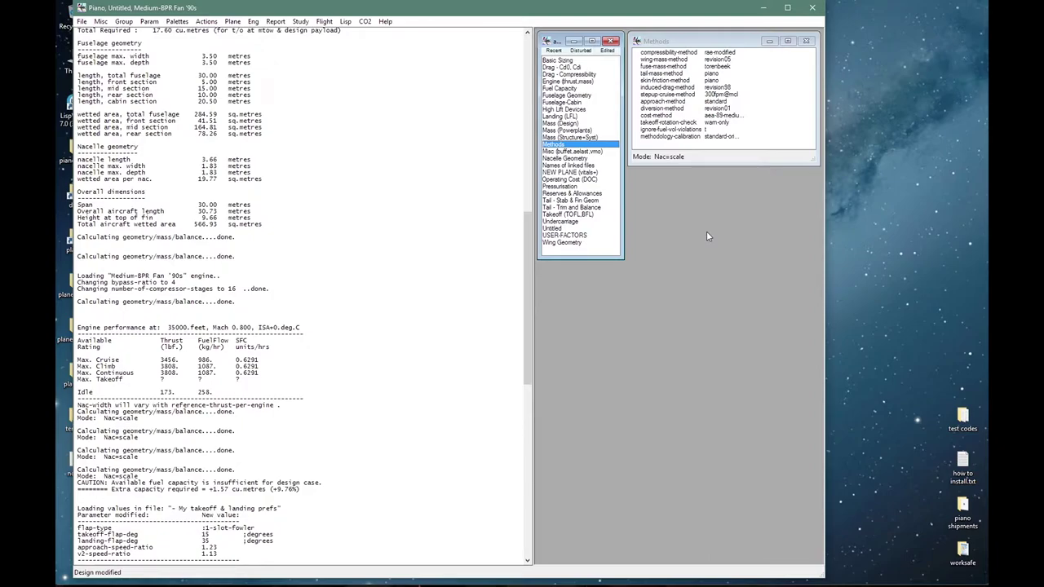
pyautogui.click(589, 152)
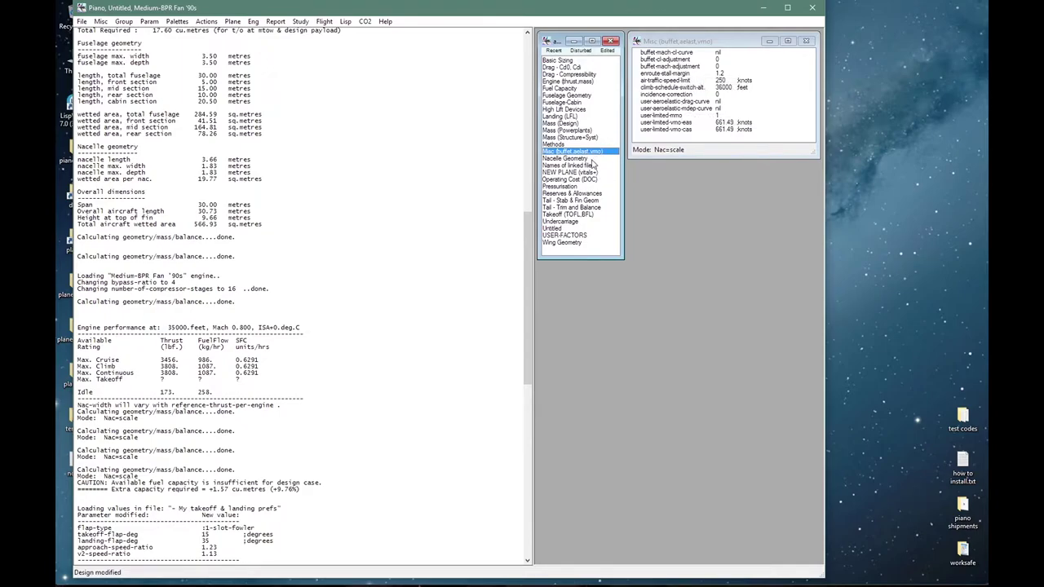
pyautogui.click(588, 159)
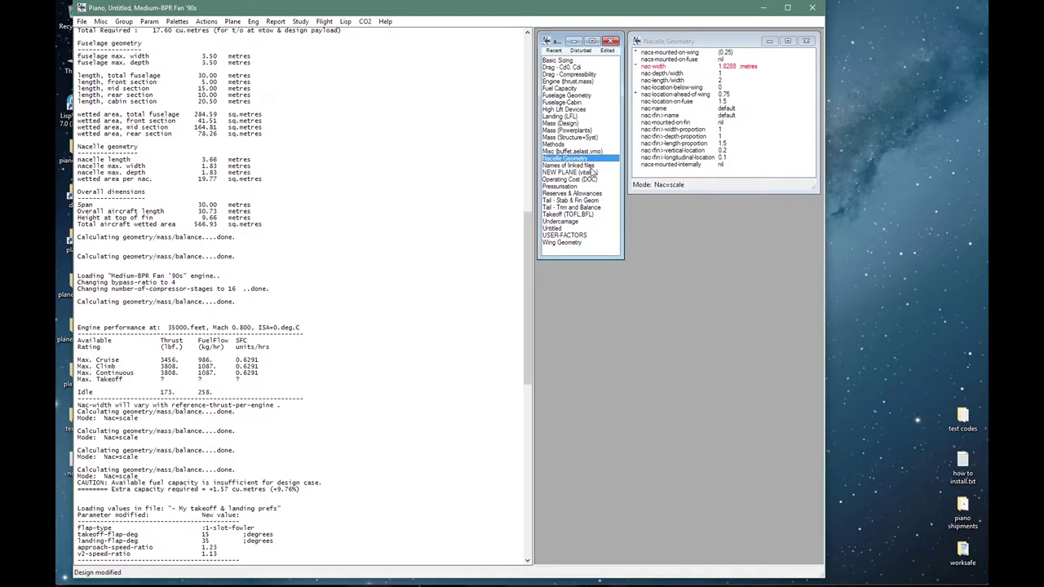
pyautogui.click(591, 167)
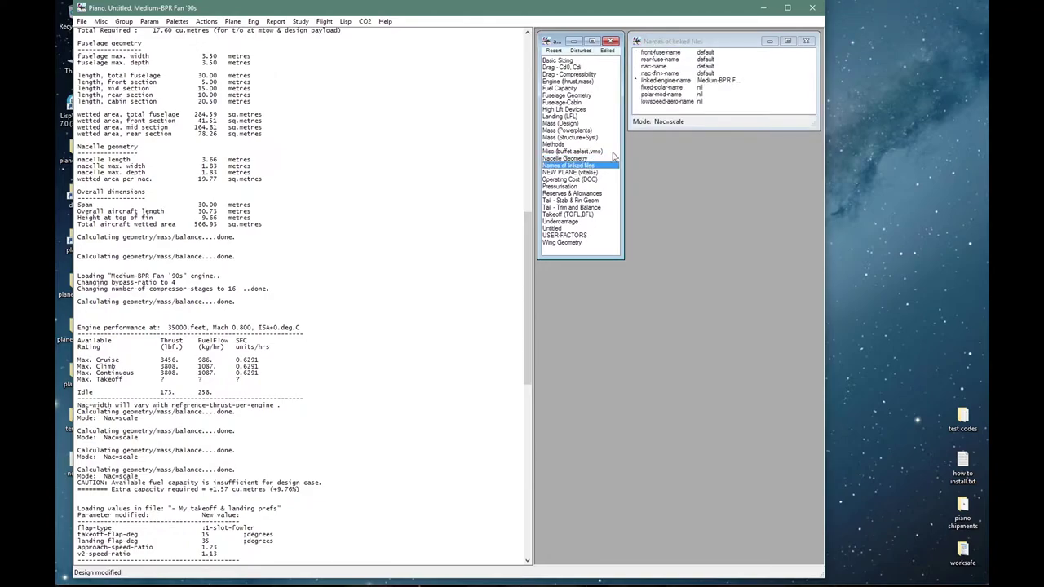
pyautogui.doubleClick(644, 82)
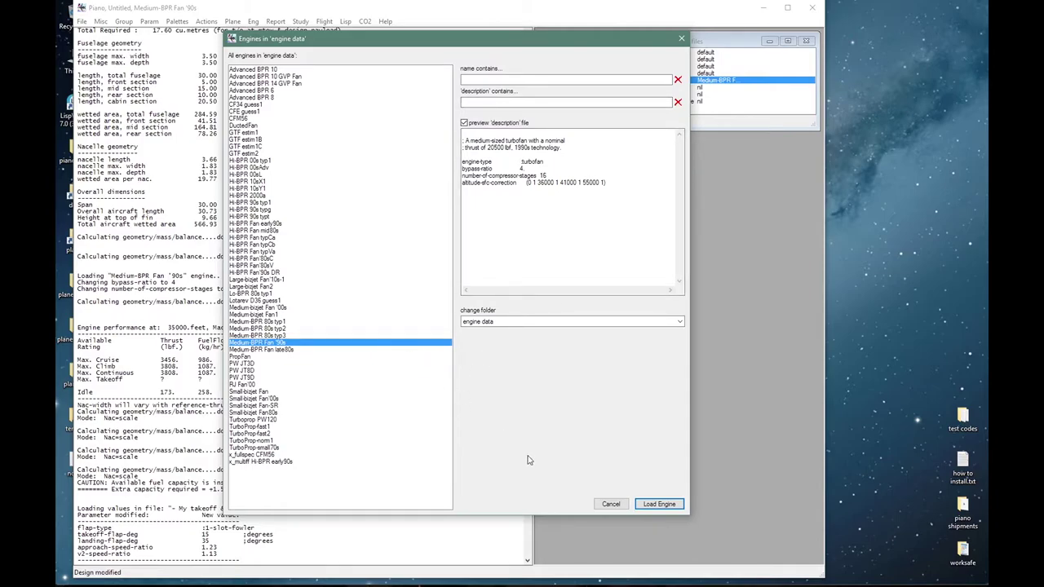
# Keep the linked Medium-BPR Fan '90s engine and default front fuselage unchanged.
pyautogui.click(609, 505)
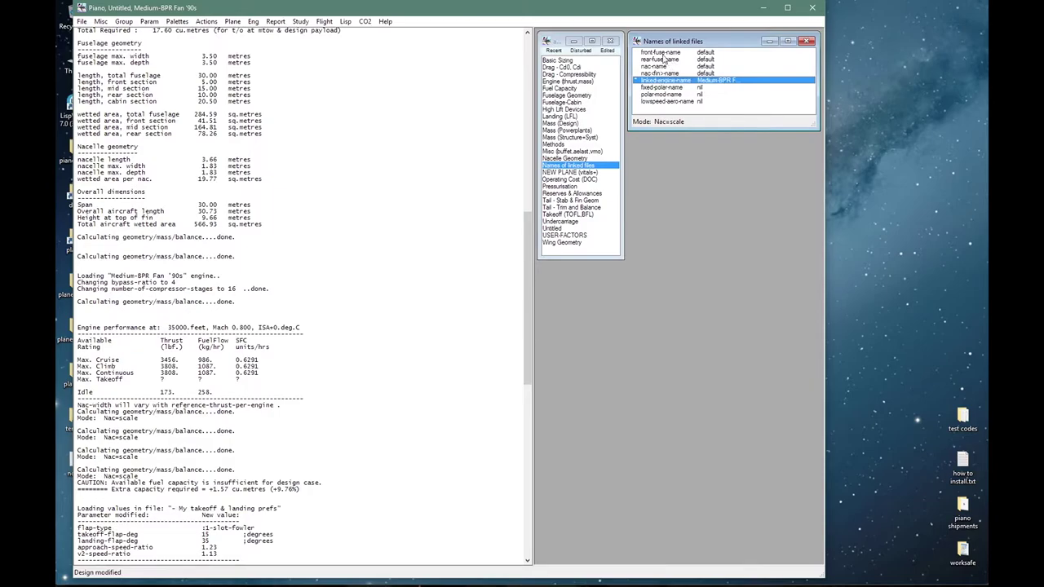
pyautogui.doubleClick(662, 54)
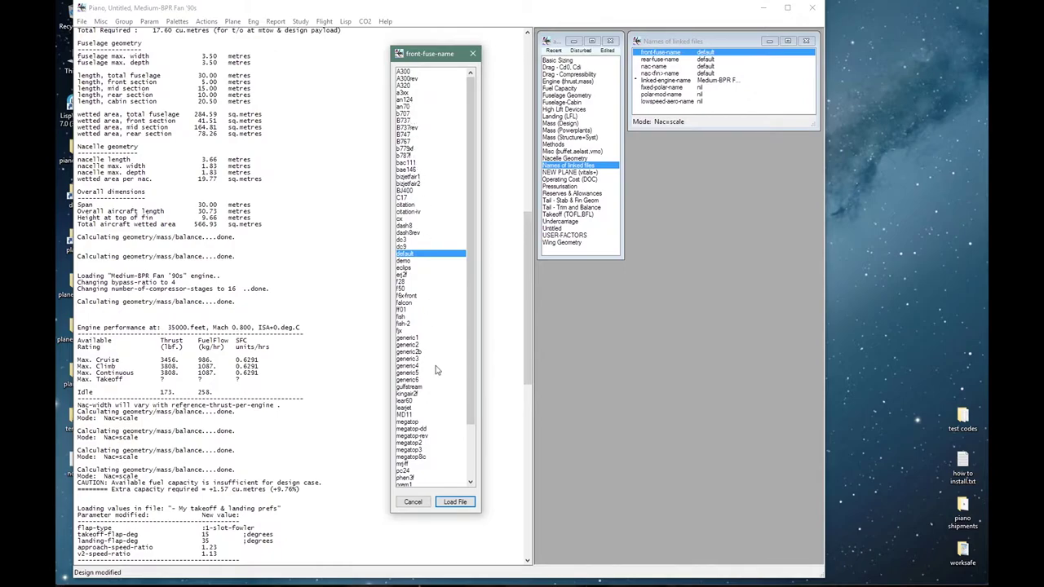
pyautogui.click(413, 501)
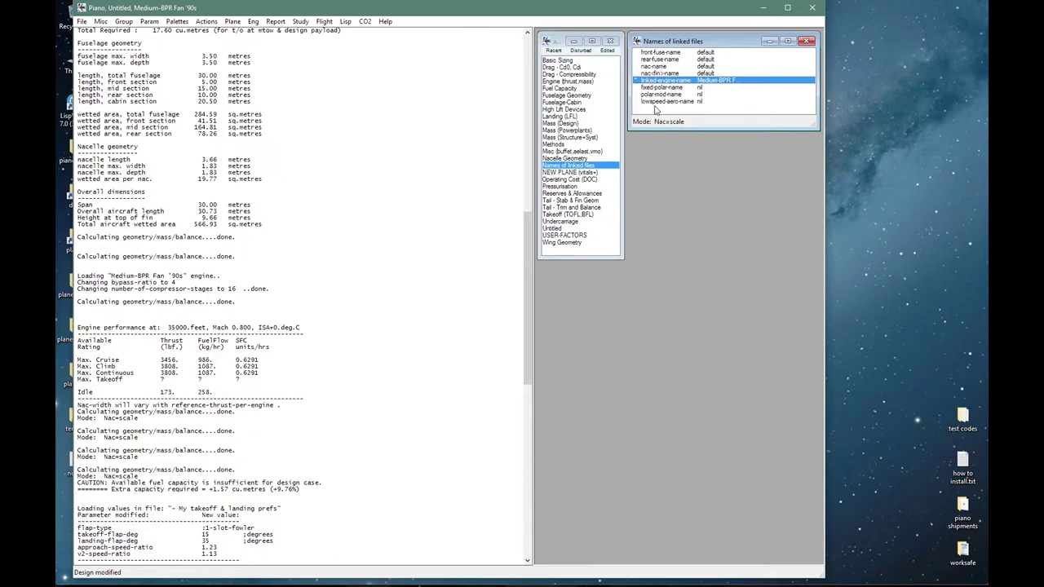
pyautogui.click(579, 173)
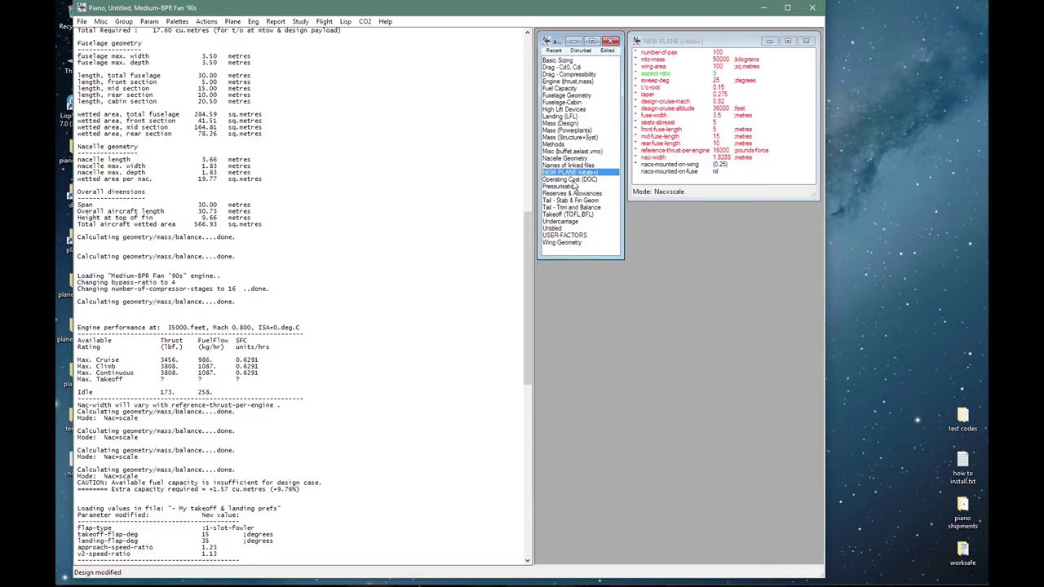
# Set the operating cost-method to piano97-short.
pyautogui.click(573, 181)
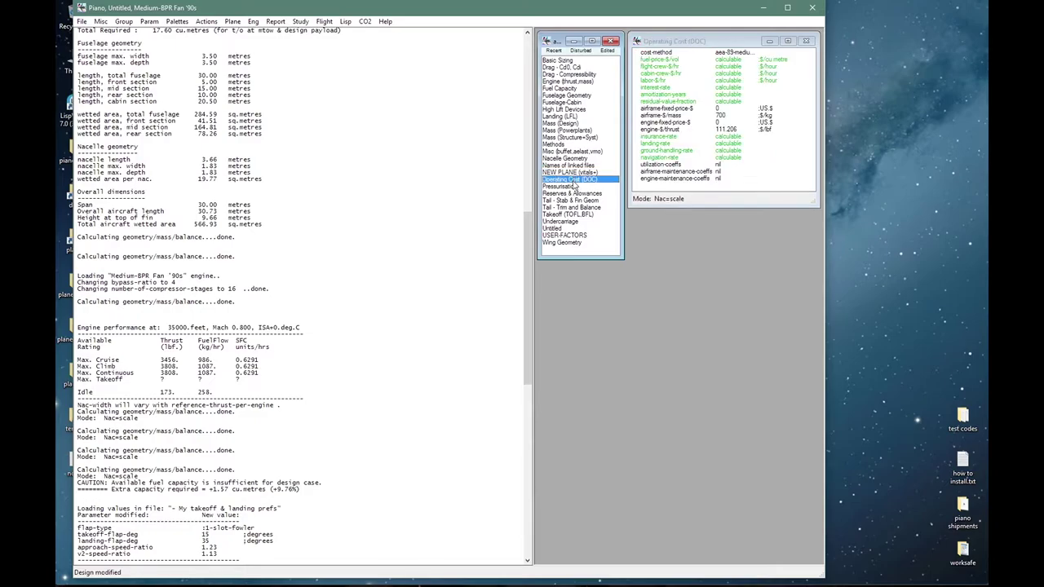
pyautogui.doubleClick(674, 54)
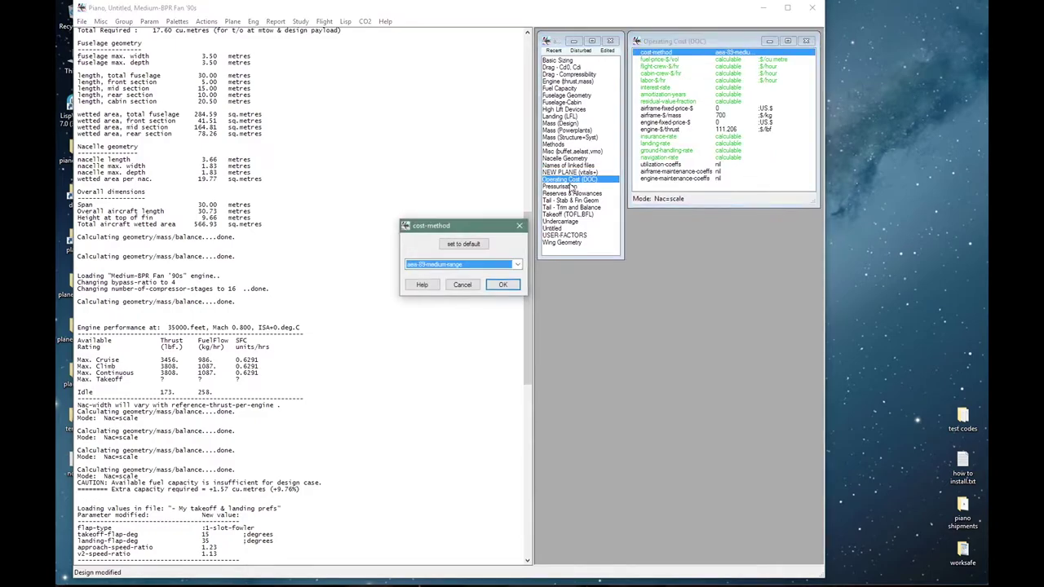
pyautogui.click(477, 266)
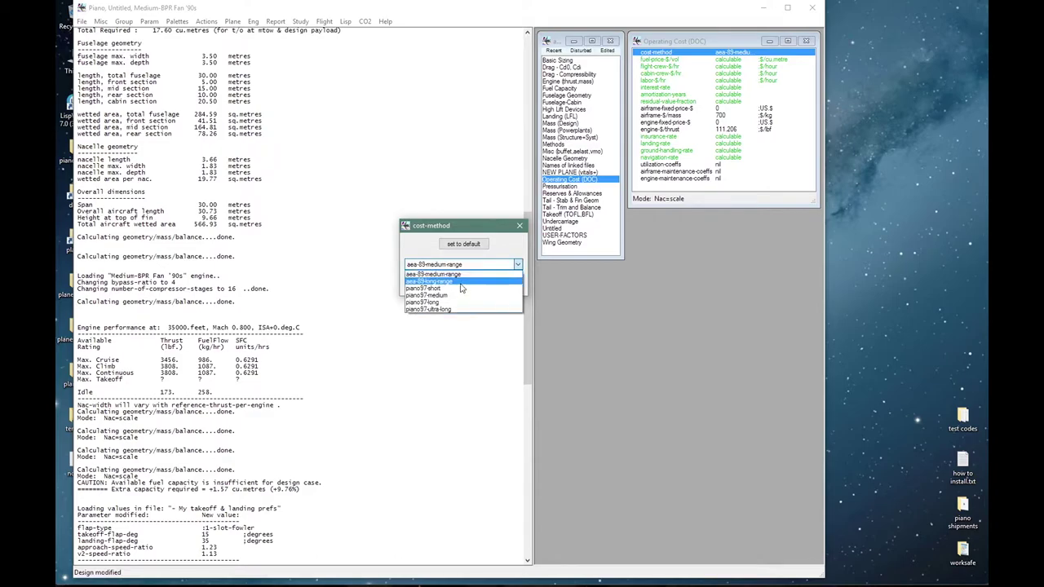
pyautogui.click(450, 290)
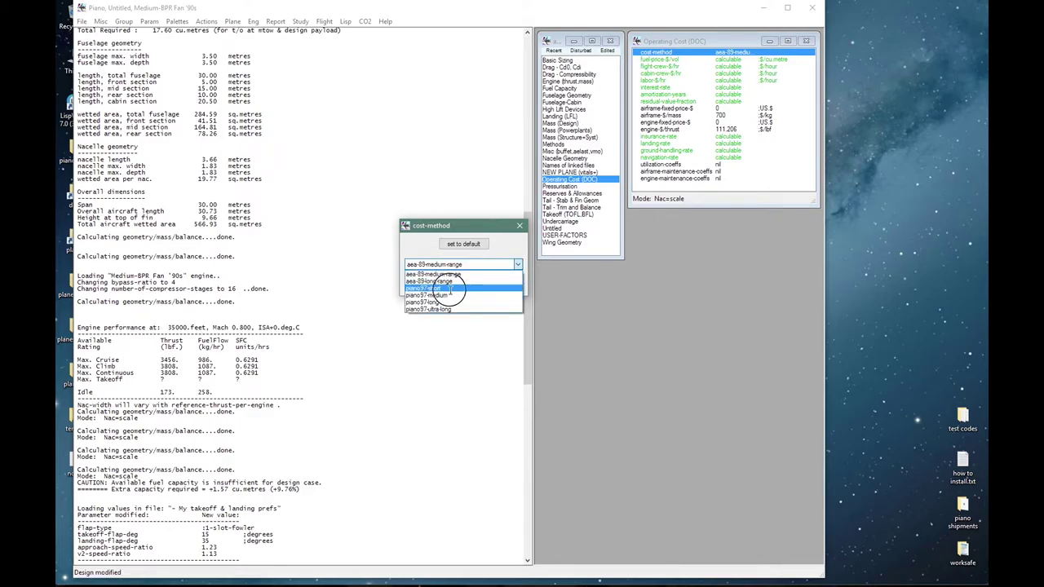
pyautogui.click(502, 286)
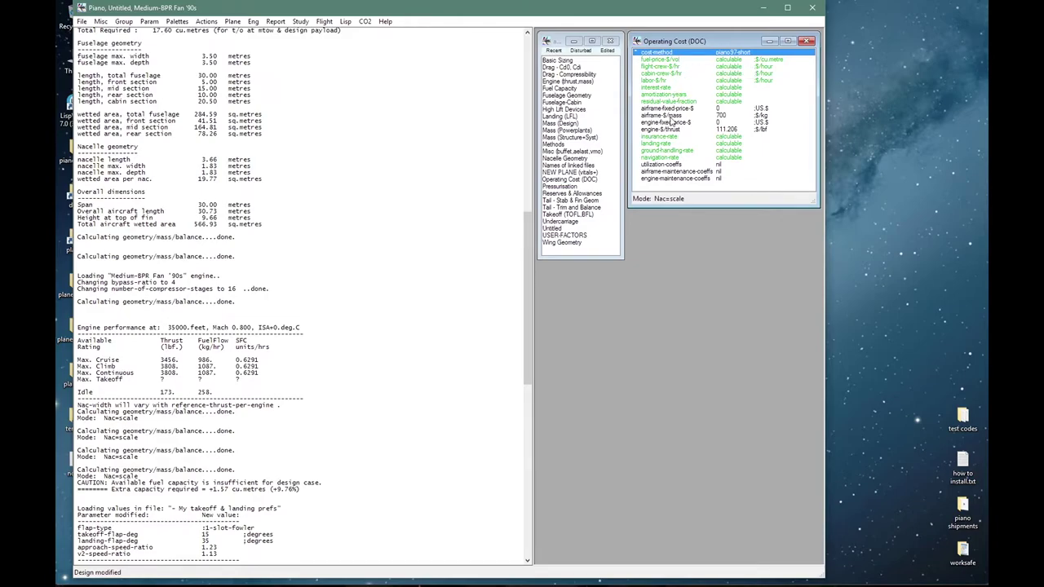
pyautogui.click(582, 186)
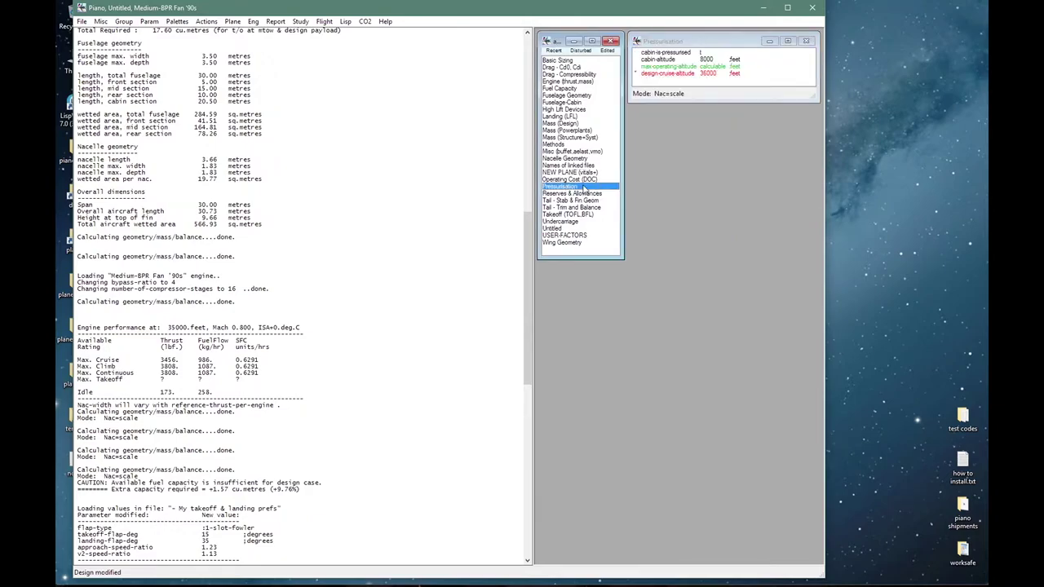
# Open Reserves & Allowances and look through the stored value sets without loading any.
pyautogui.click(578, 194)
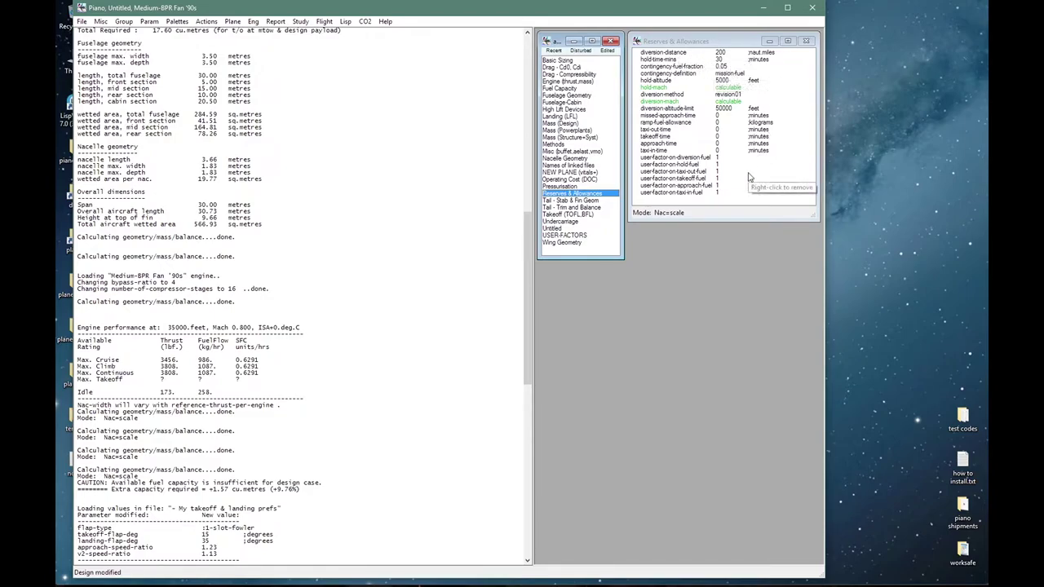
pyautogui.click(204, 24)
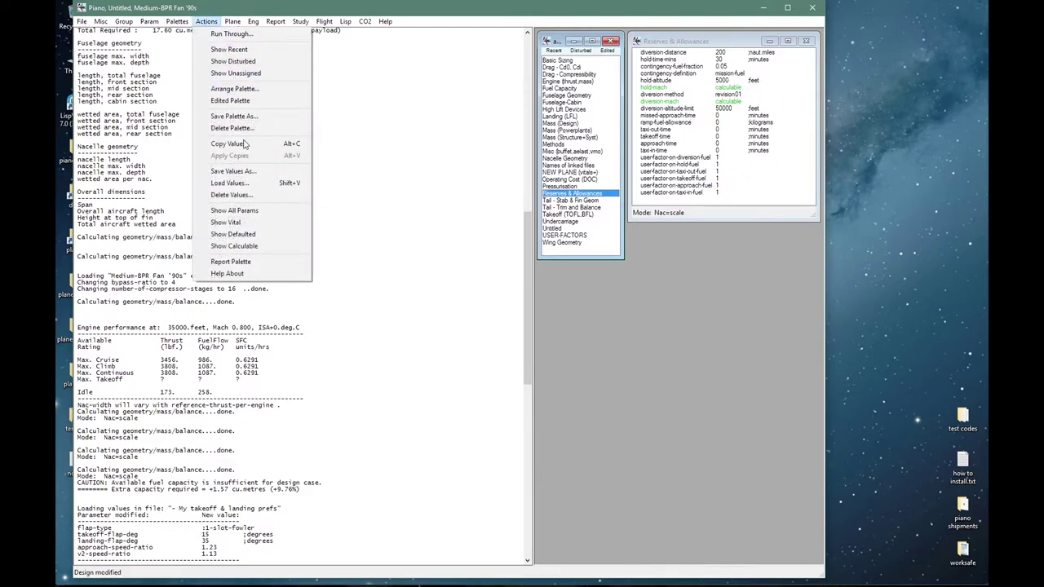
pyautogui.click(234, 182)
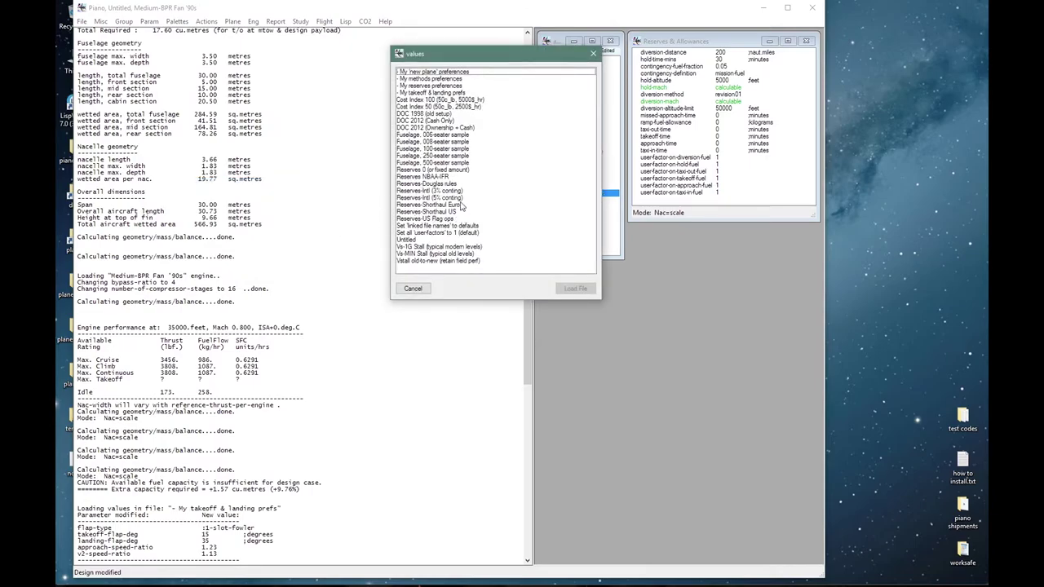
pyautogui.click(412, 288)
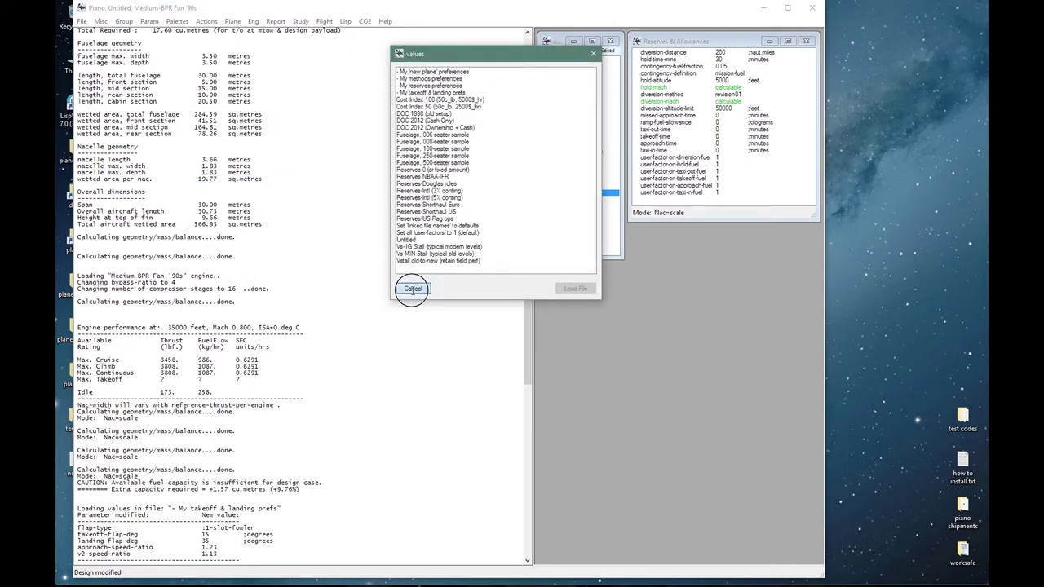
# Set reserve times: taxi-out 10, takeoff 1.5, approach 3 and taxi-in 5 minutes.
pyautogui.click(666, 131)
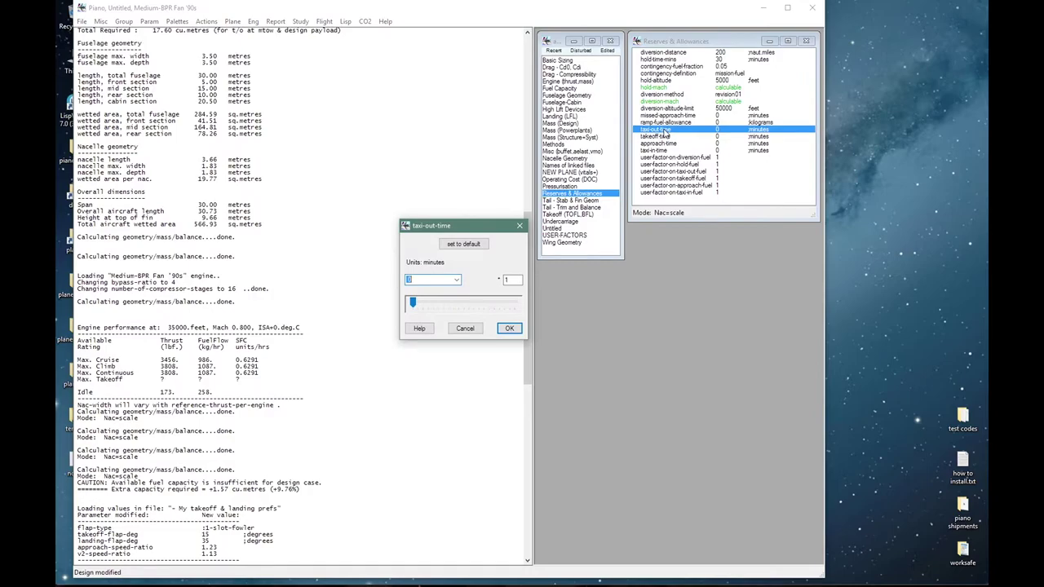
pyautogui.write('10')
pyautogui.press('Return')
pyautogui.click(665, 136)
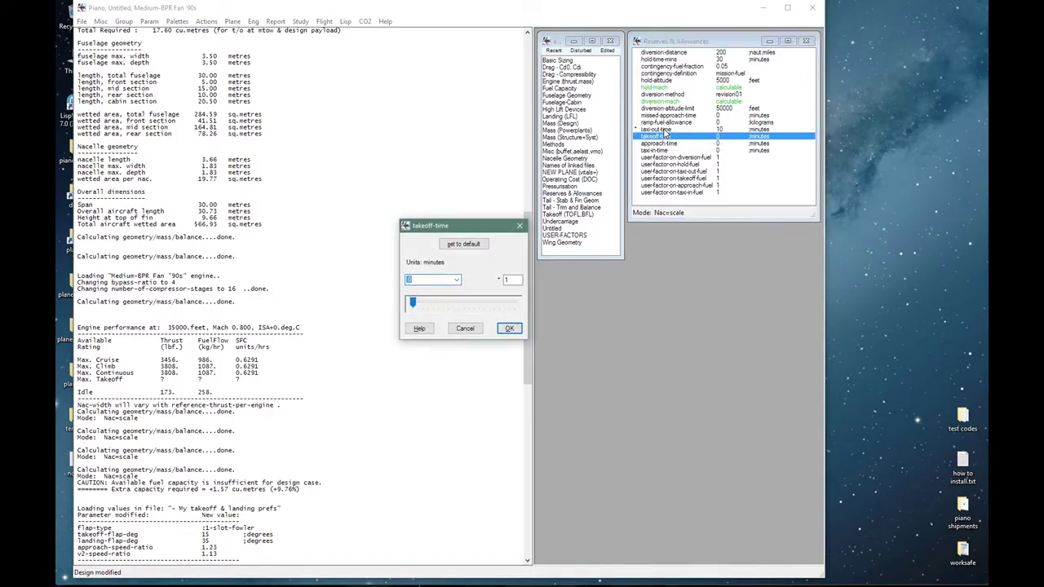
pyautogui.write('1.5')
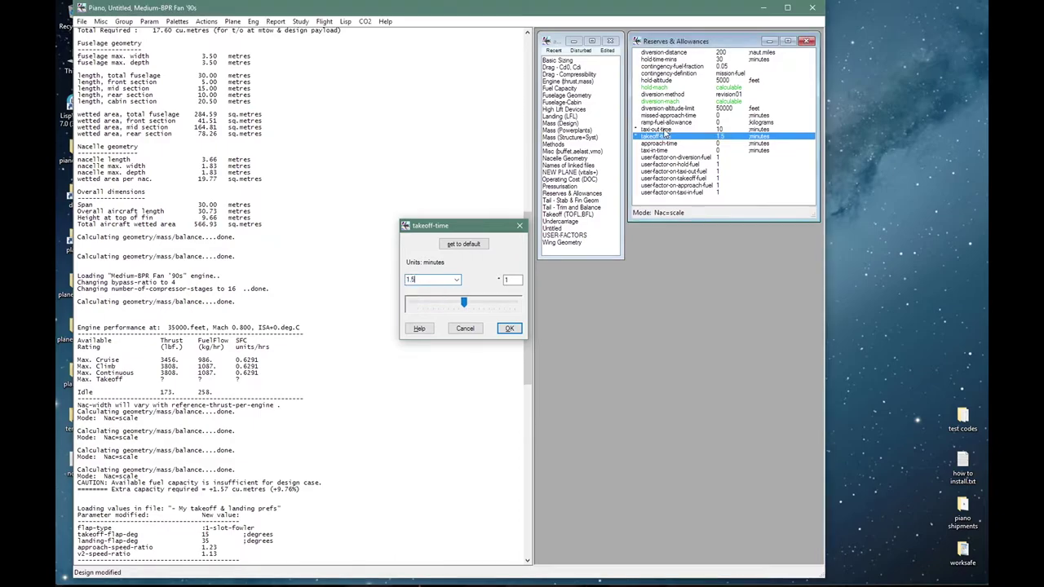
pyautogui.press('Return')
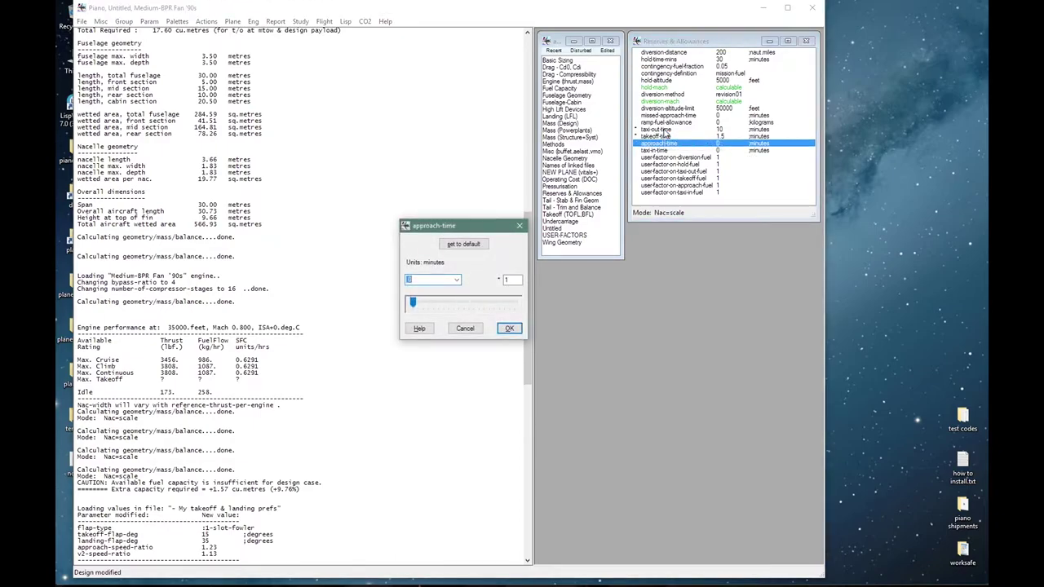
pyautogui.write('3')
pyautogui.press('Return')
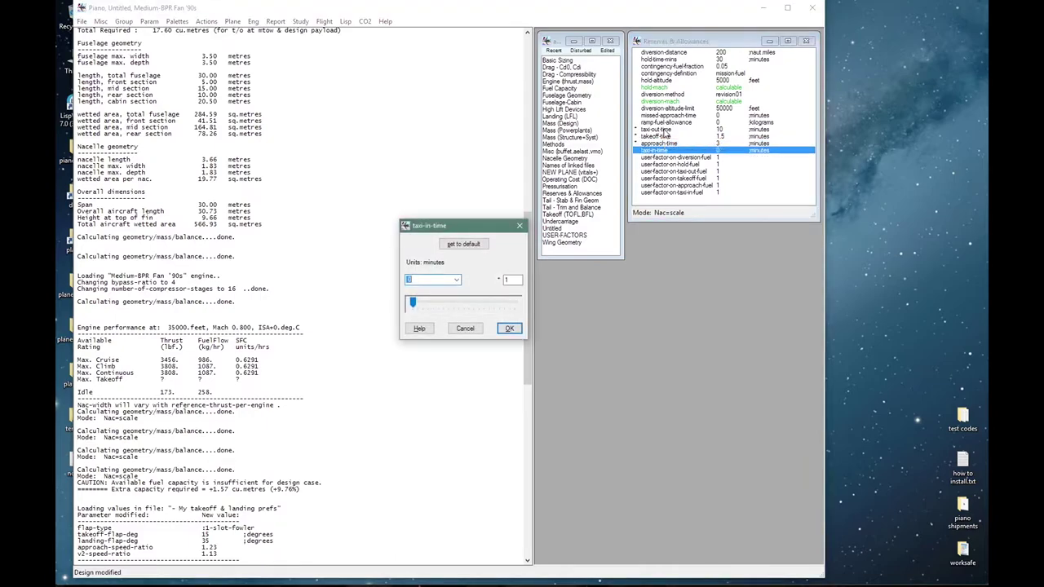
pyautogui.press('Return')
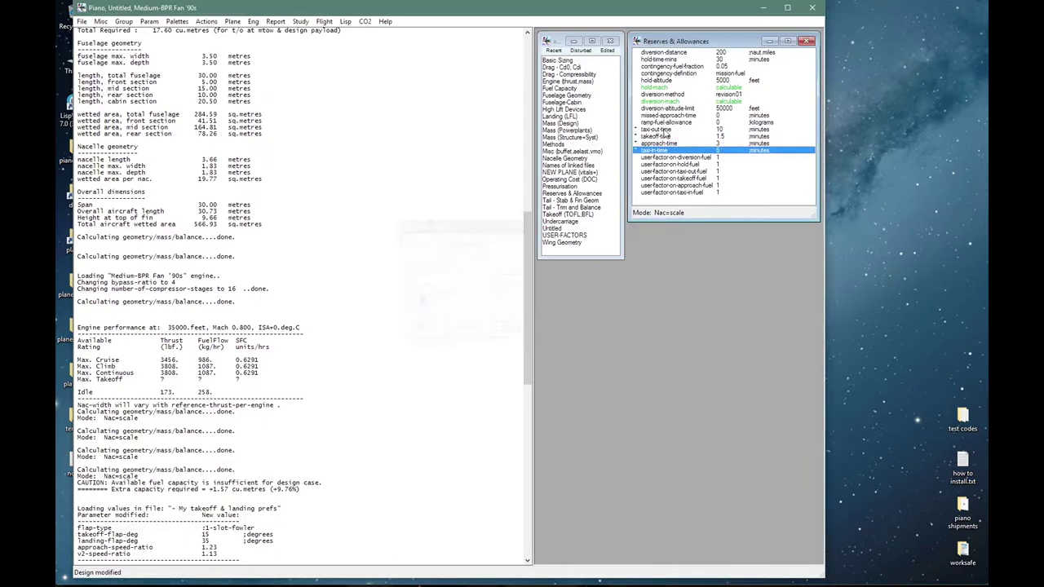
pyautogui.click(577, 203)
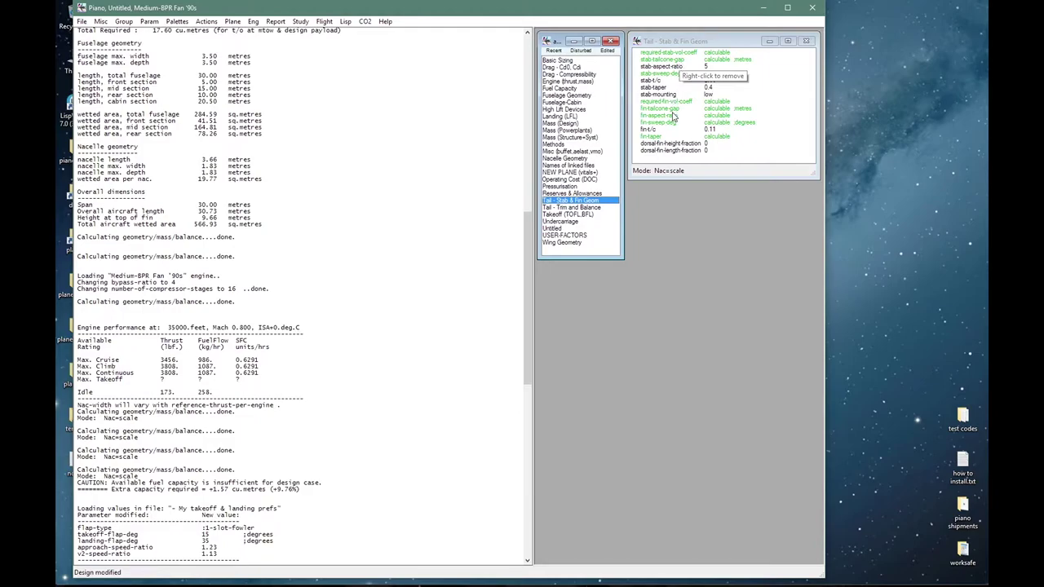
# Browse the tail, takeoff, undercarriage, user-factors and wing geometry groups, then list the 26 disturbed parameters.
pyautogui.click(582, 208)
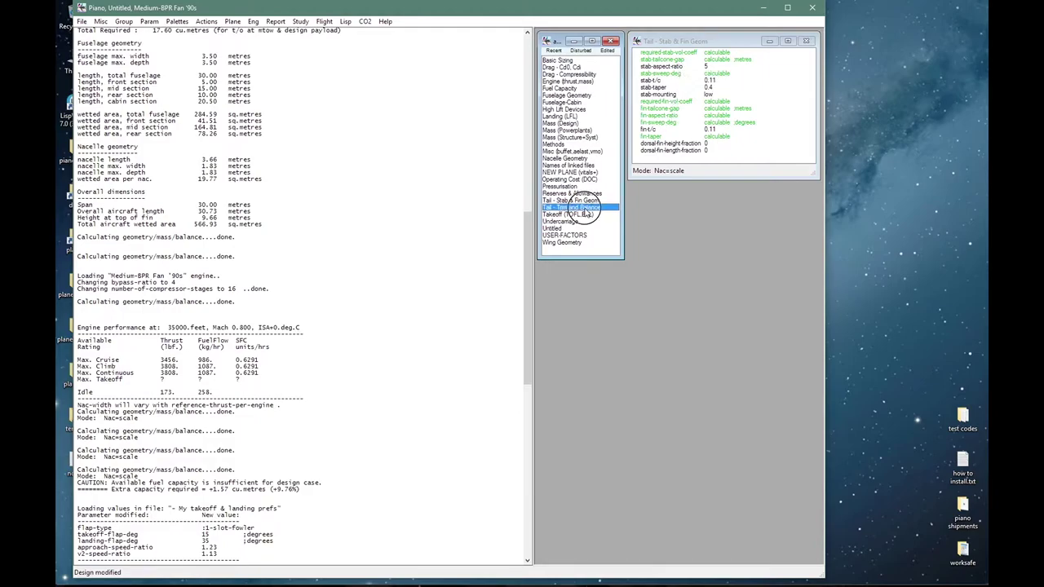
pyautogui.click(576, 215)
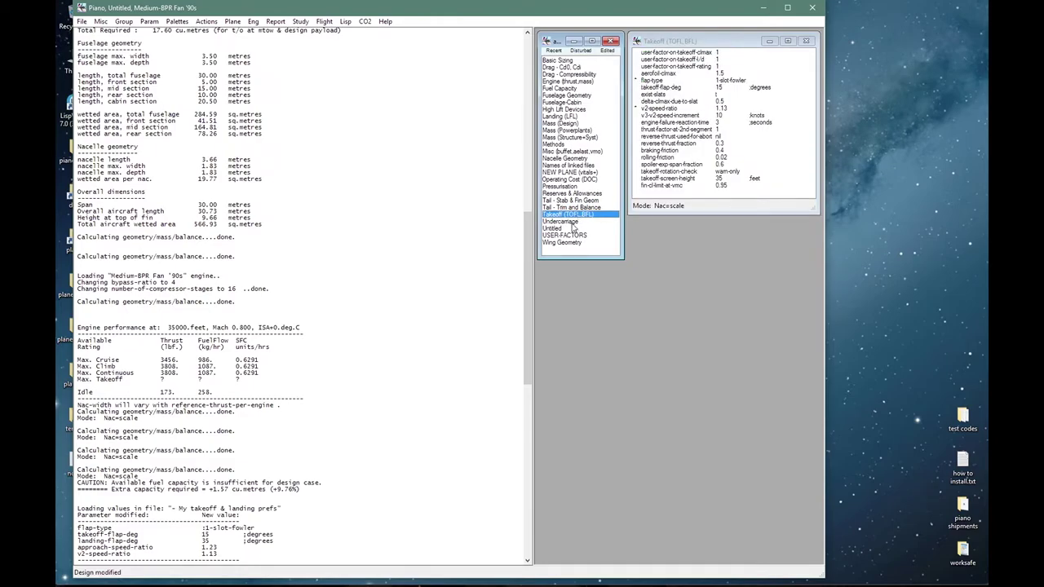
pyautogui.click(572, 221)
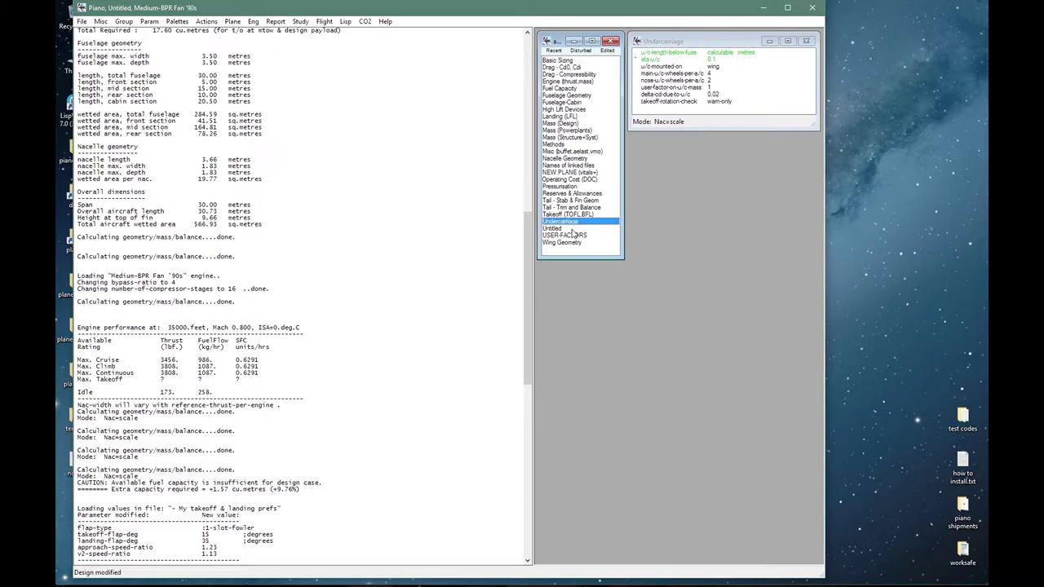
pyautogui.click(574, 229)
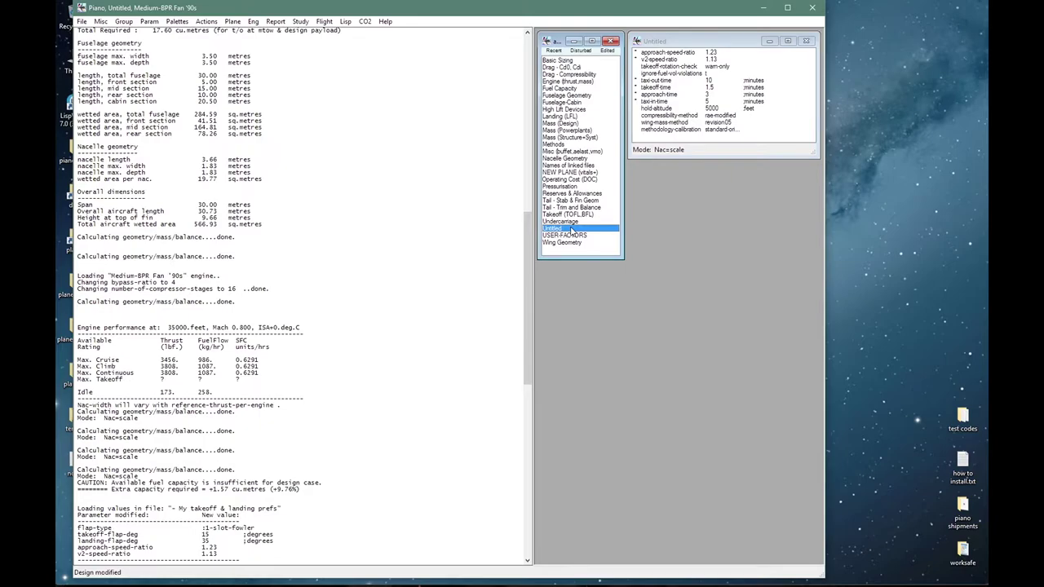
pyautogui.click(572, 236)
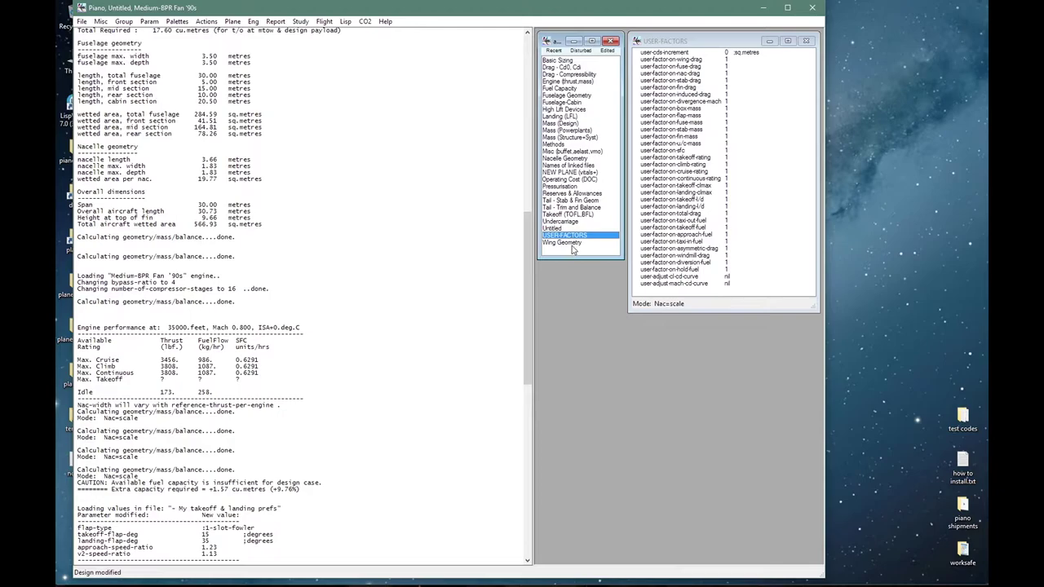
pyautogui.click(572, 242)
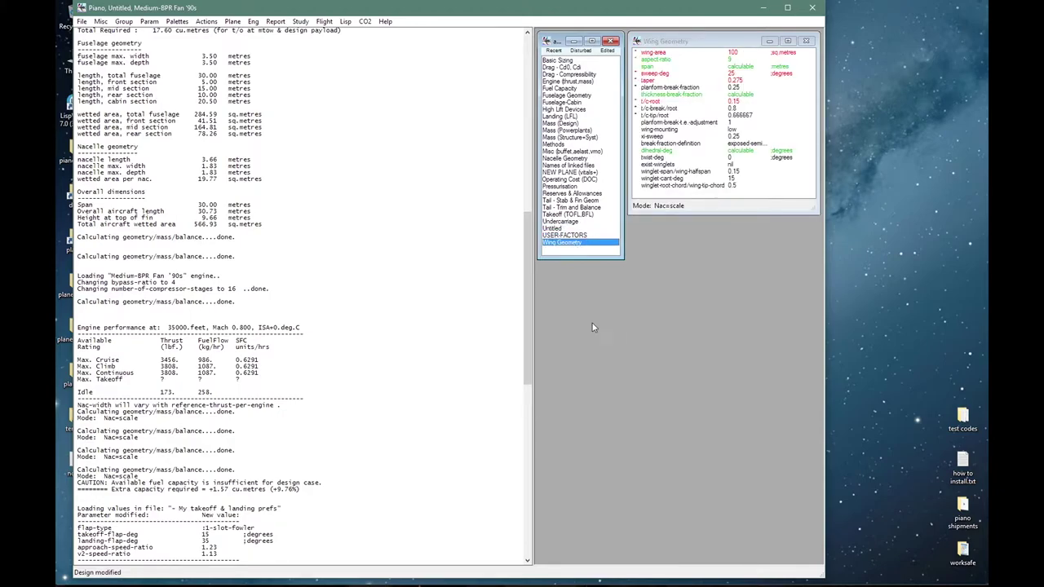
pyautogui.click(580, 50)
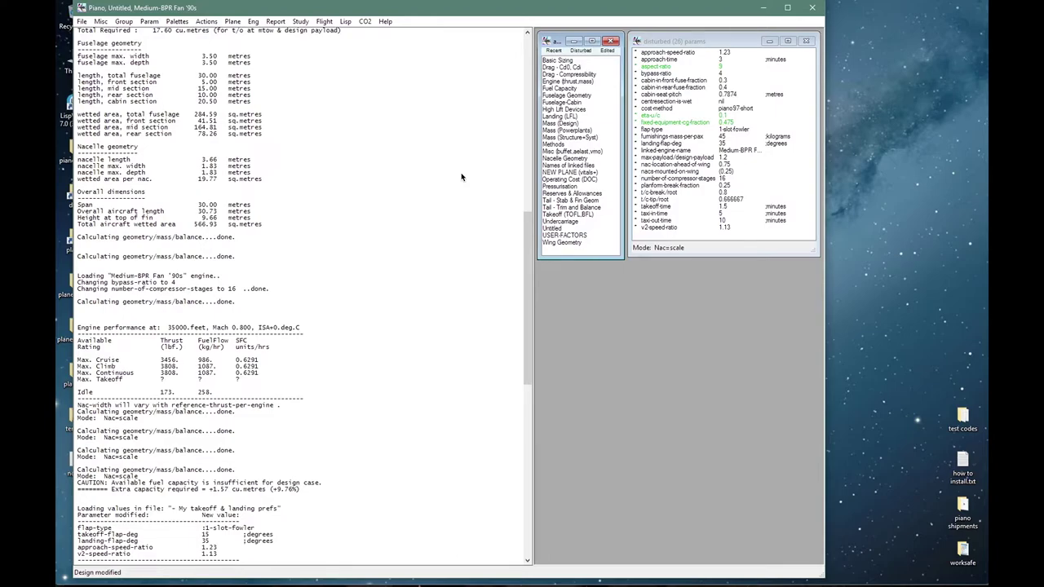
pyautogui.click(278, 26)
# Set range modes to flight level 370 and a specified cruise Mach of 0.78.
pyautogui.click(283, 62)
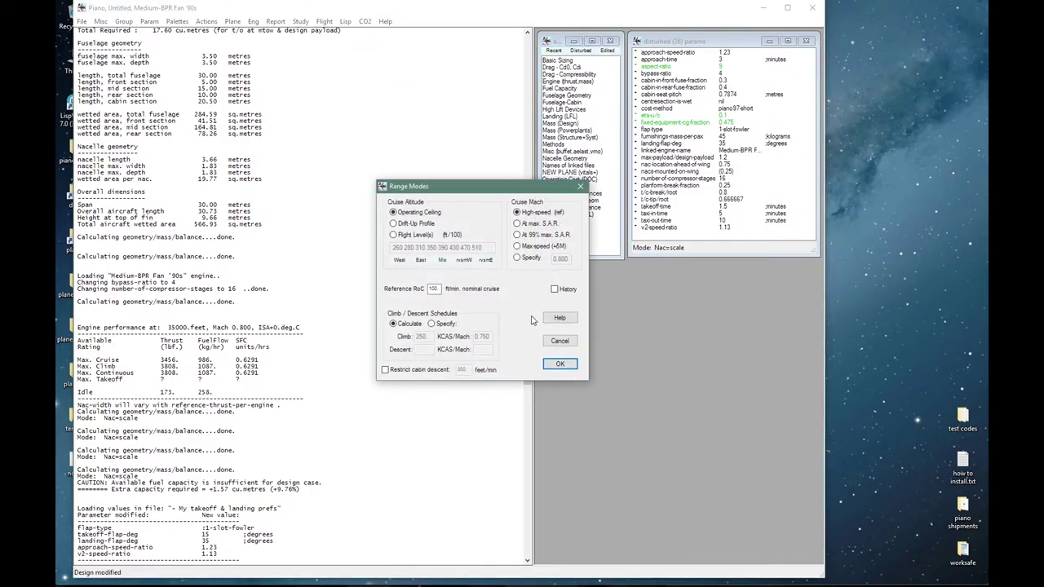
pyautogui.click(394, 236)
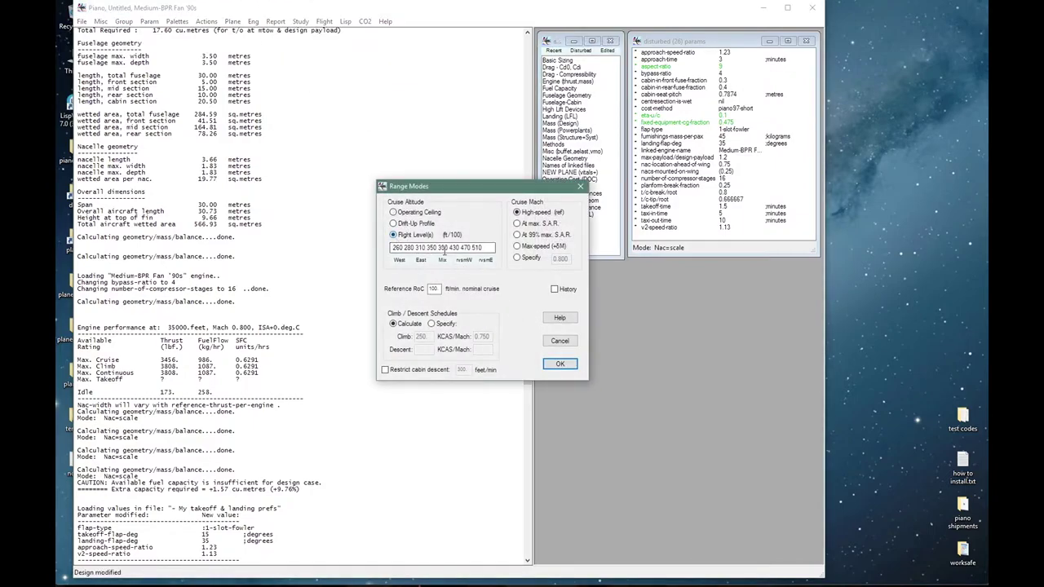
pyautogui.click(316, 221)
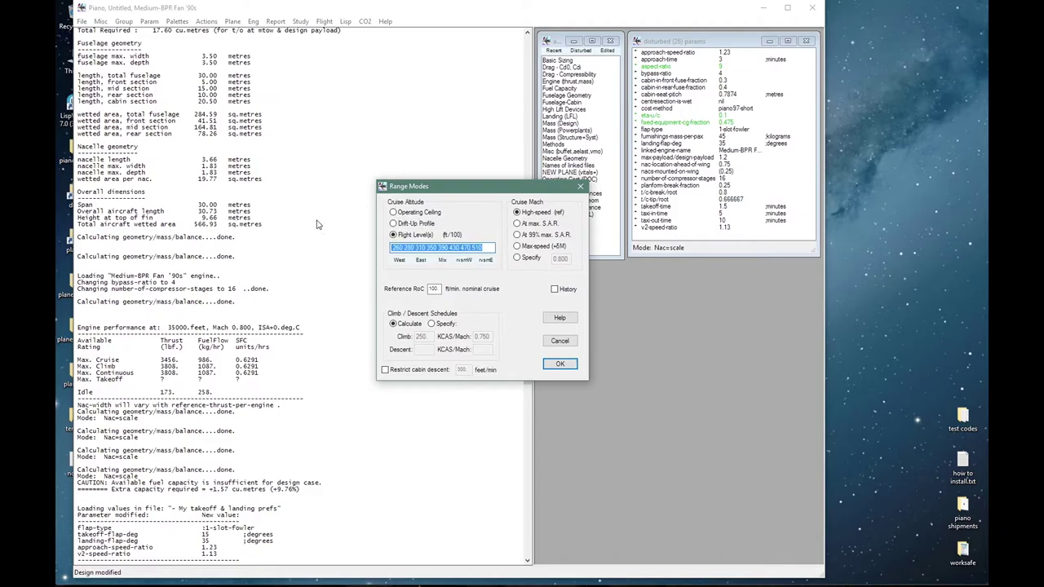
pyautogui.write('3')
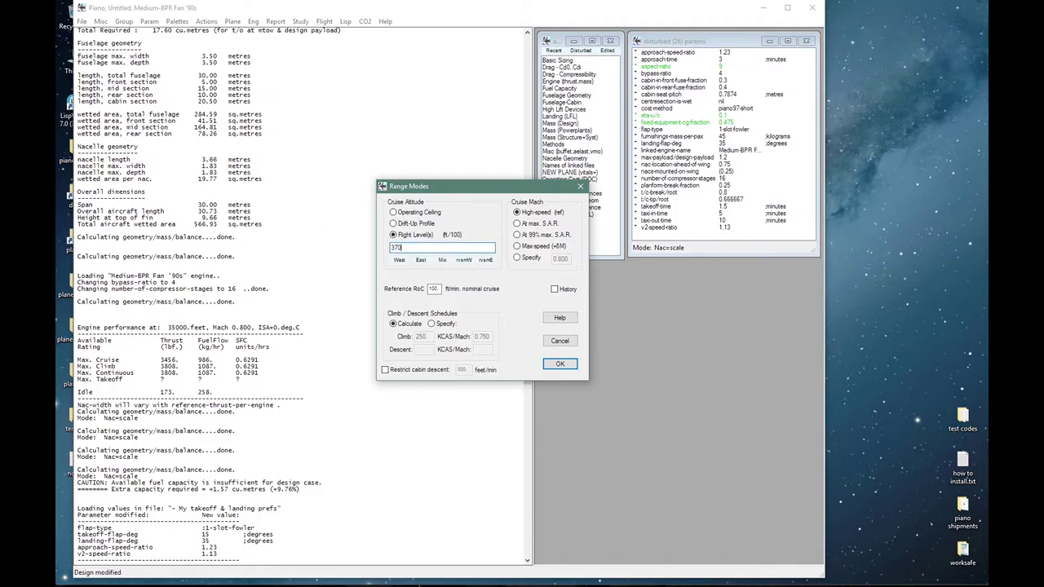
pyautogui.write('70')
pyautogui.click(543, 259)
pyautogui.click(560, 259)
pyautogui.write('7')
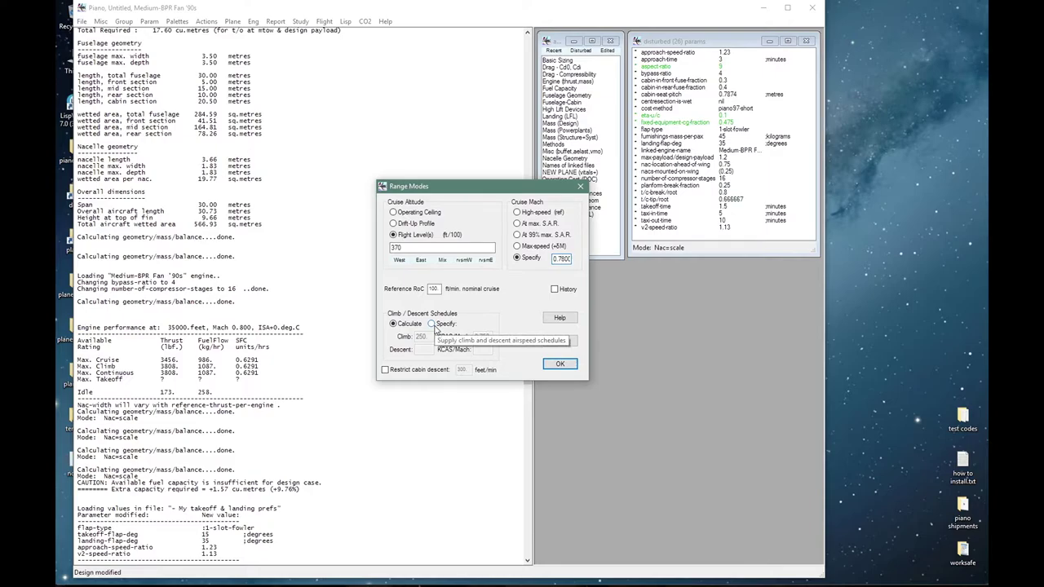
pyautogui.click(559, 364)
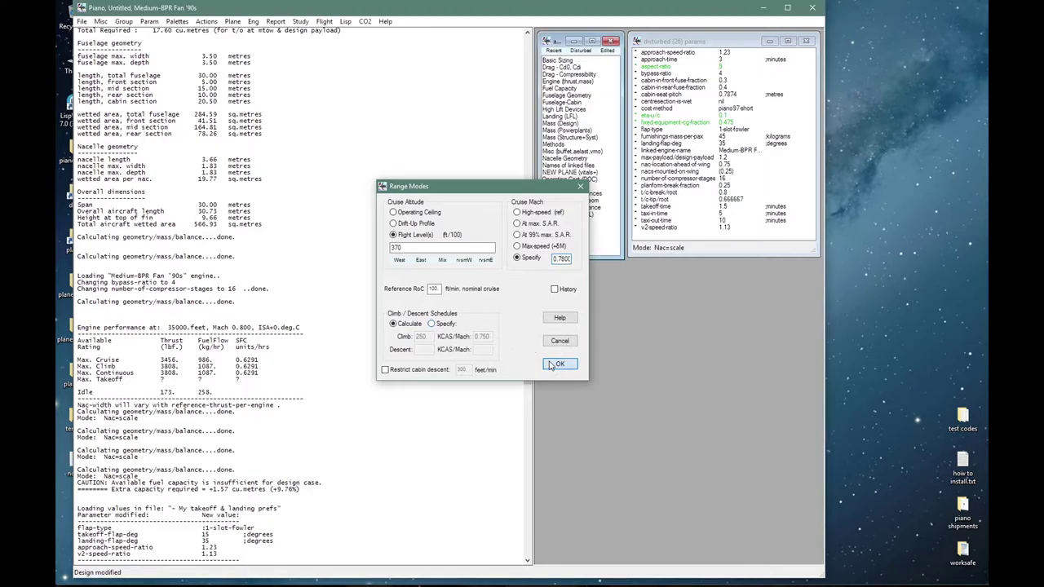
# Accept the takeoff and landing conditions unchanged at 0 feet and ISA+0.
pyautogui.click(276, 22)
pyautogui.click(287, 73)
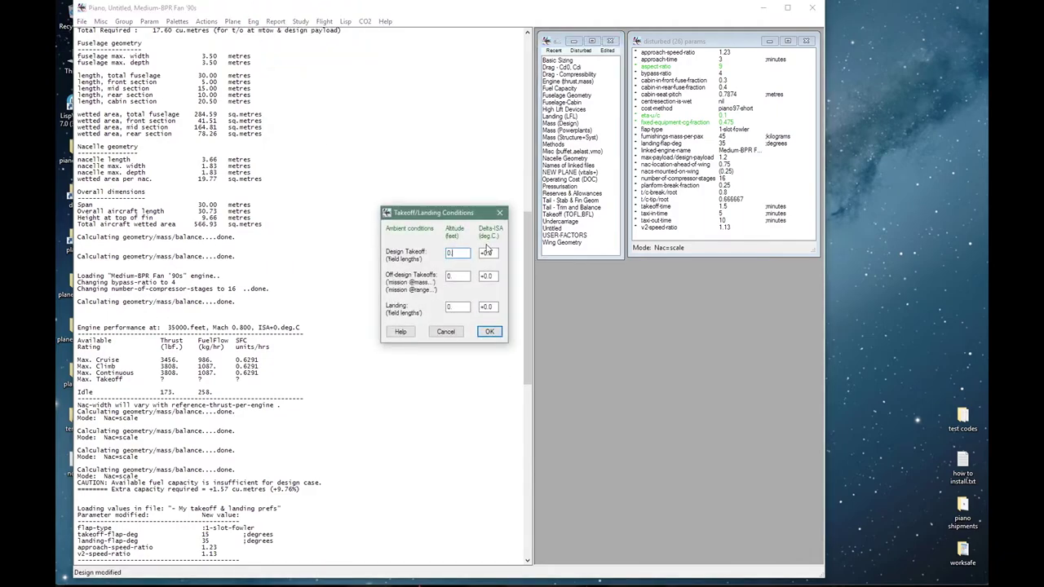
pyautogui.click(489, 333)
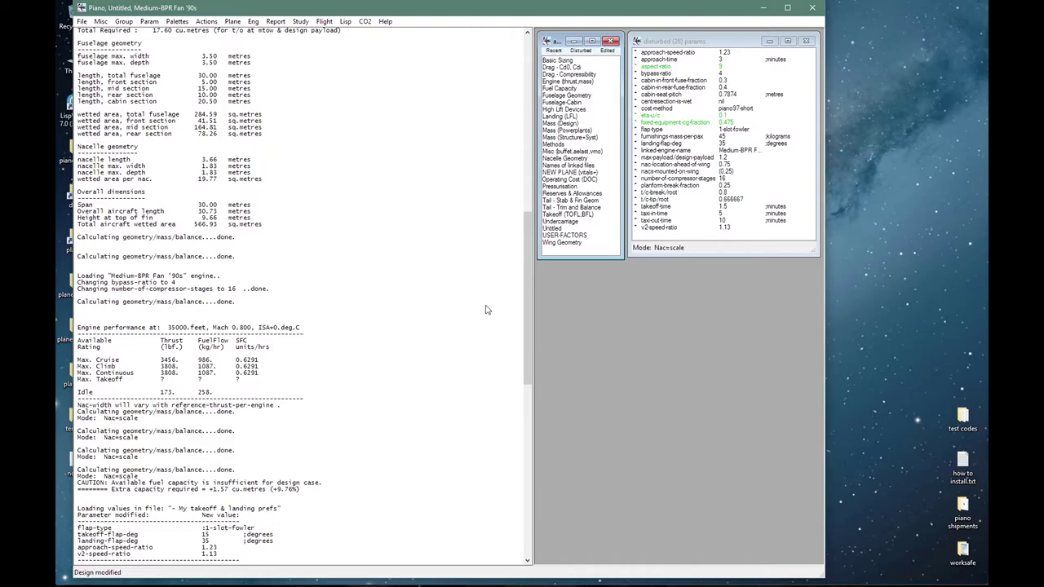
# Run the design range report and check the 2531 trip total distance.
pyautogui.click(276, 22)
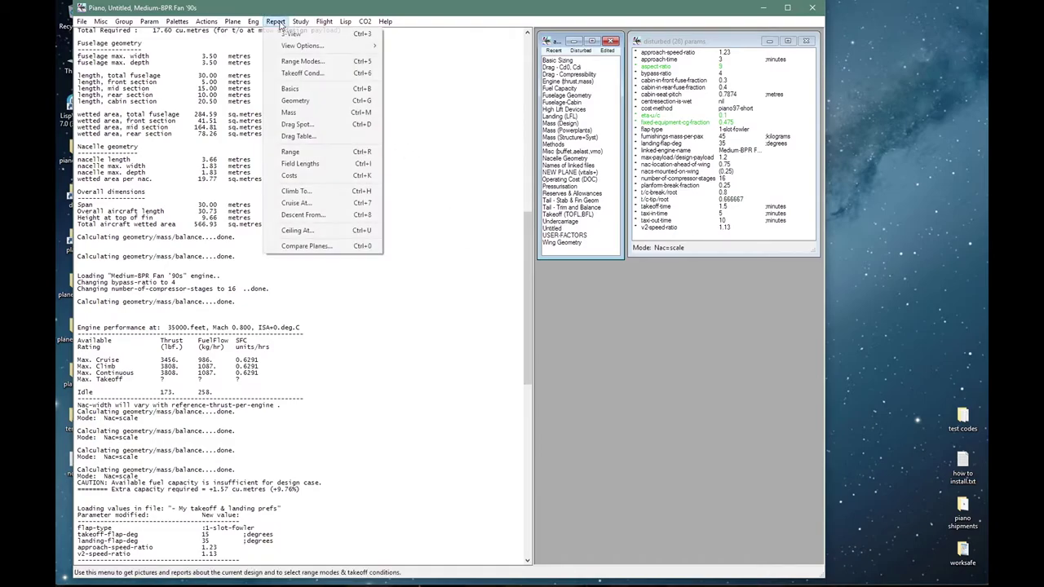
pyautogui.click(303, 153)
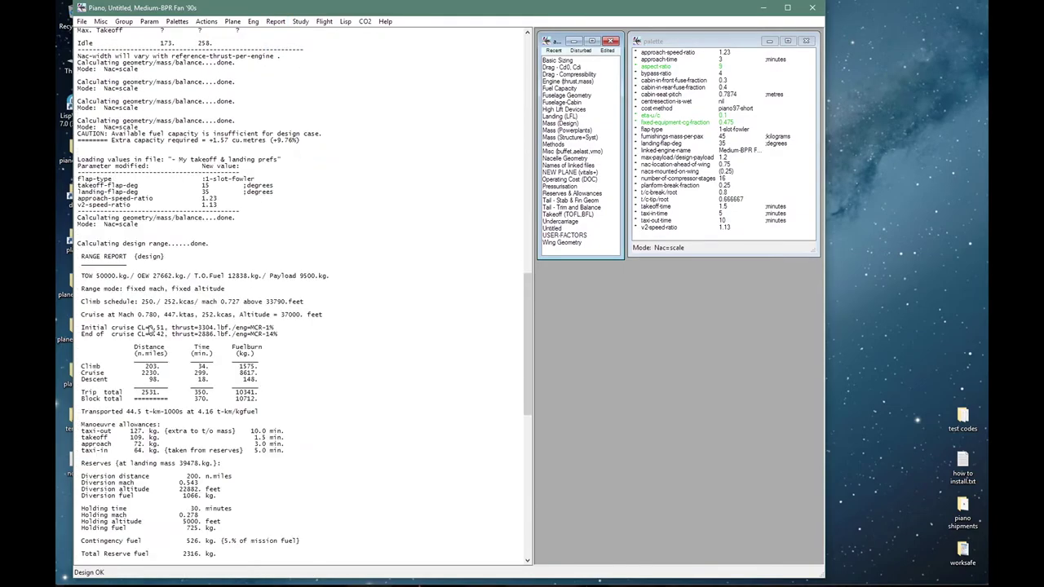
pyautogui.click(146, 397)
# Run the field length report: 5795 ft takeoff, 4329 ft landing, 119 keas approach.
pyautogui.click(279, 23)
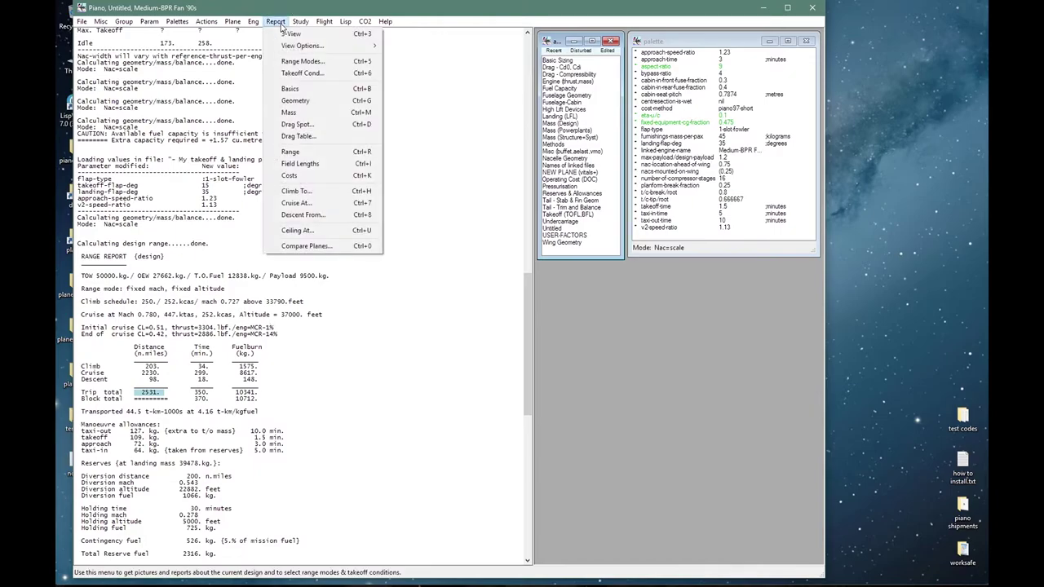
pyautogui.click(299, 165)
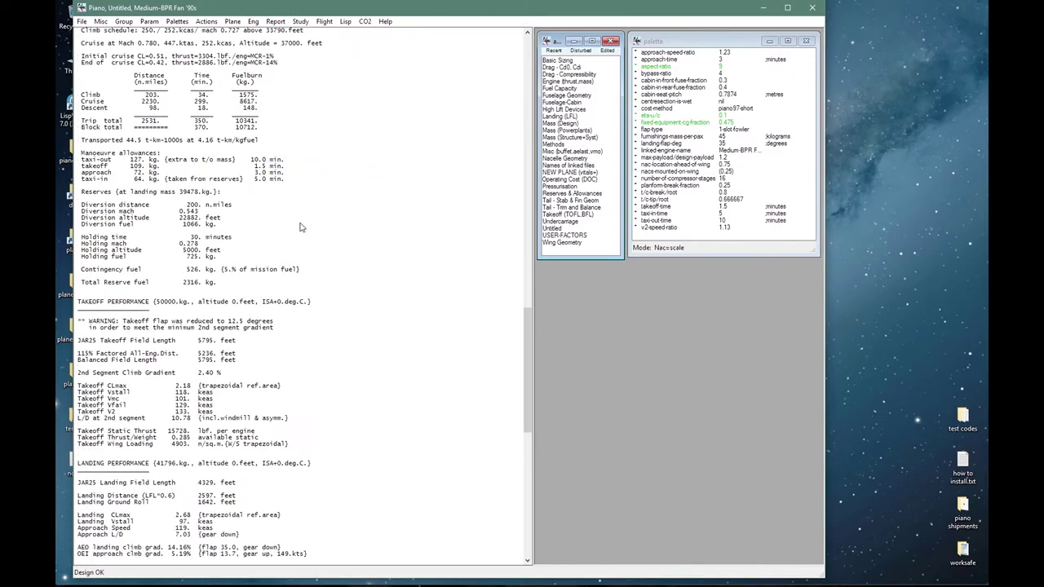
pyautogui.click(196, 344)
pyautogui.scroll(-3, 252, 342)
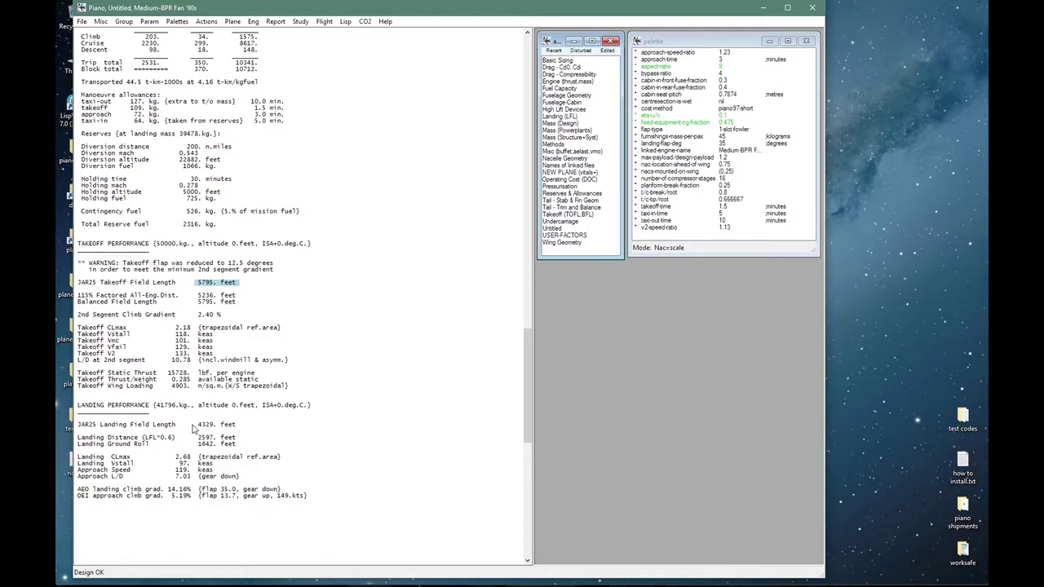
pyautogui.click(196, 425)
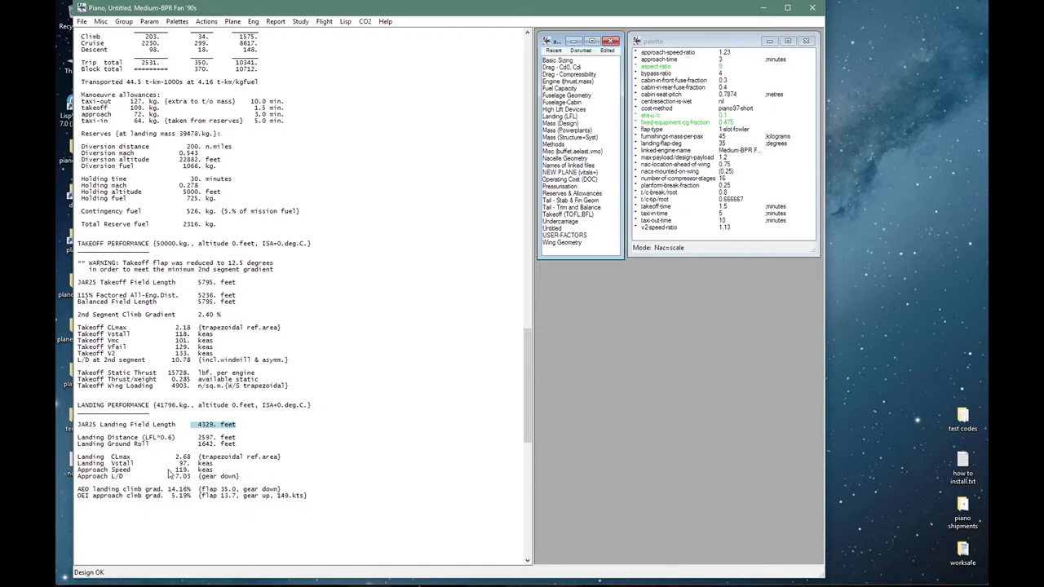
pyautogui.click(178, 470)
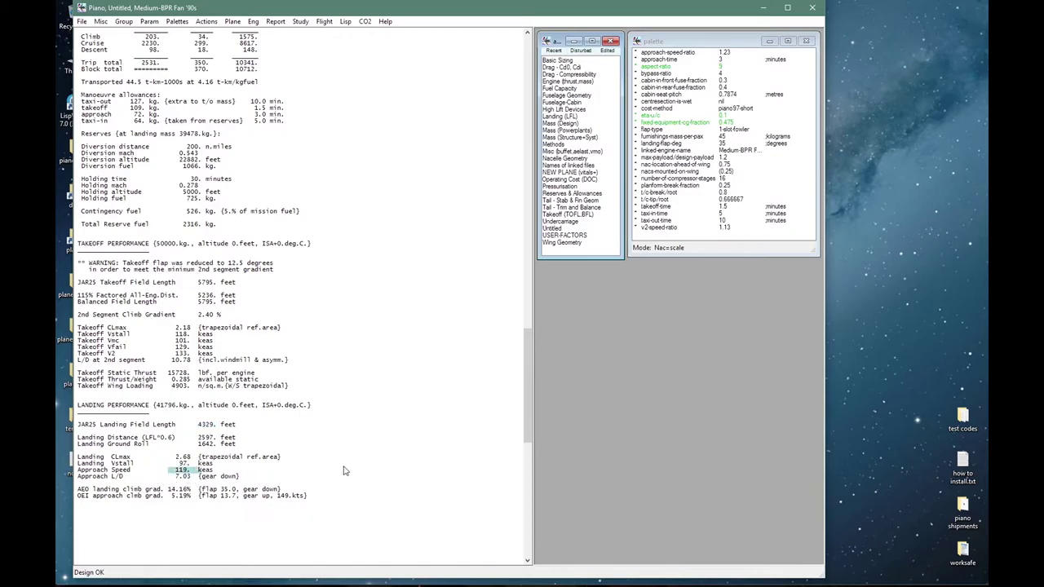
pyautogui.click(332, 511)
pyautogui.click(300, 22)
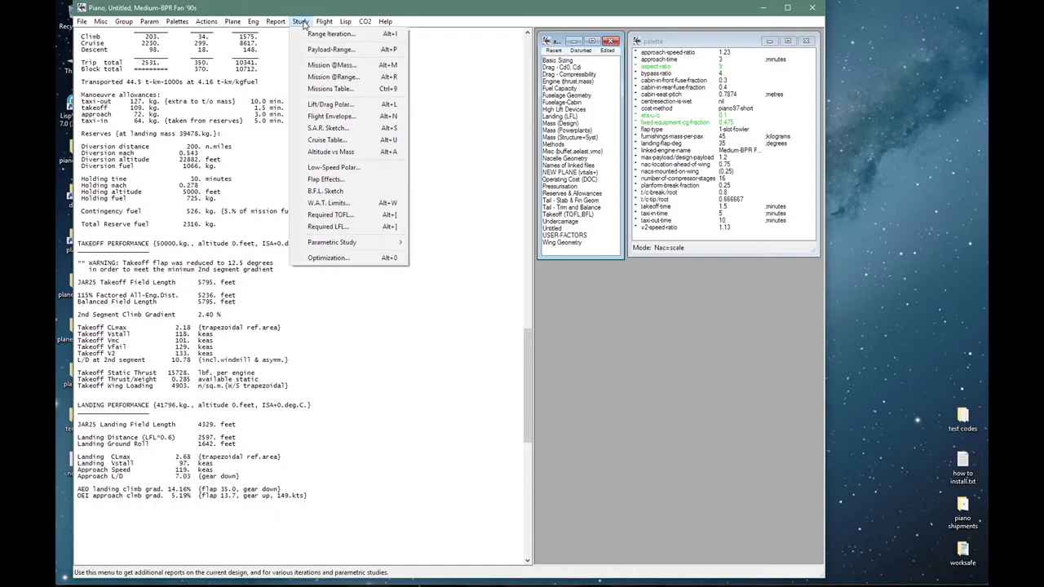
# Make mto-mass, wing-area, reference-thrust and aspect-ratio the active optimization variables.
pyautogui.click(341, 260)
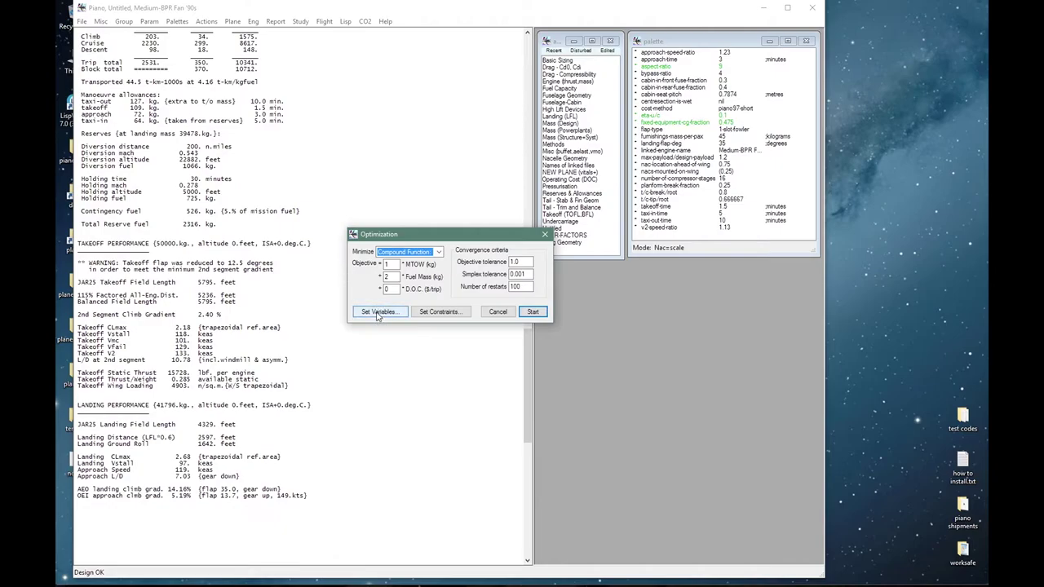
pyautogui.click(377, 312)
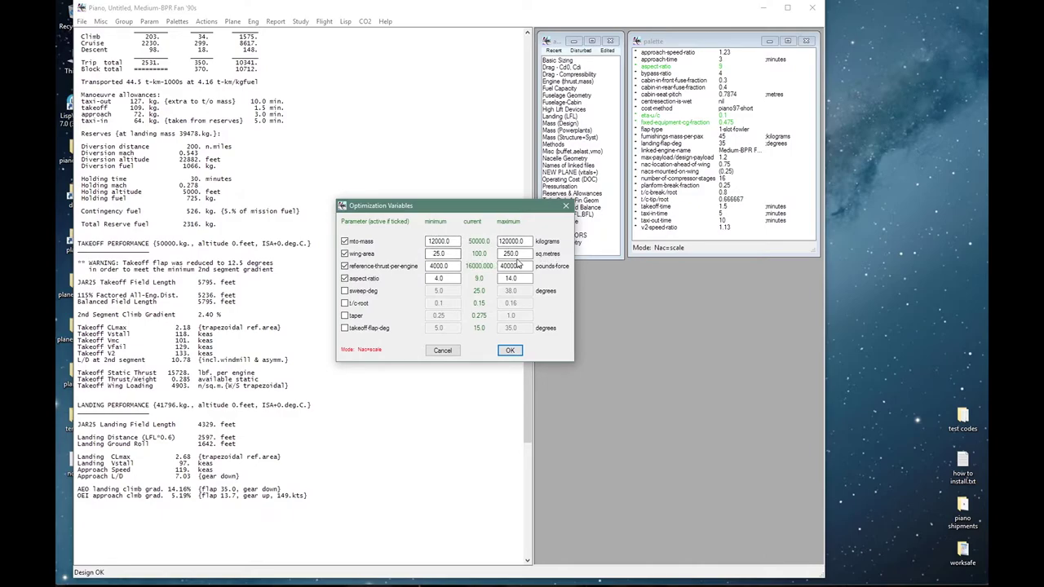
pyautogui.click(508, 353)
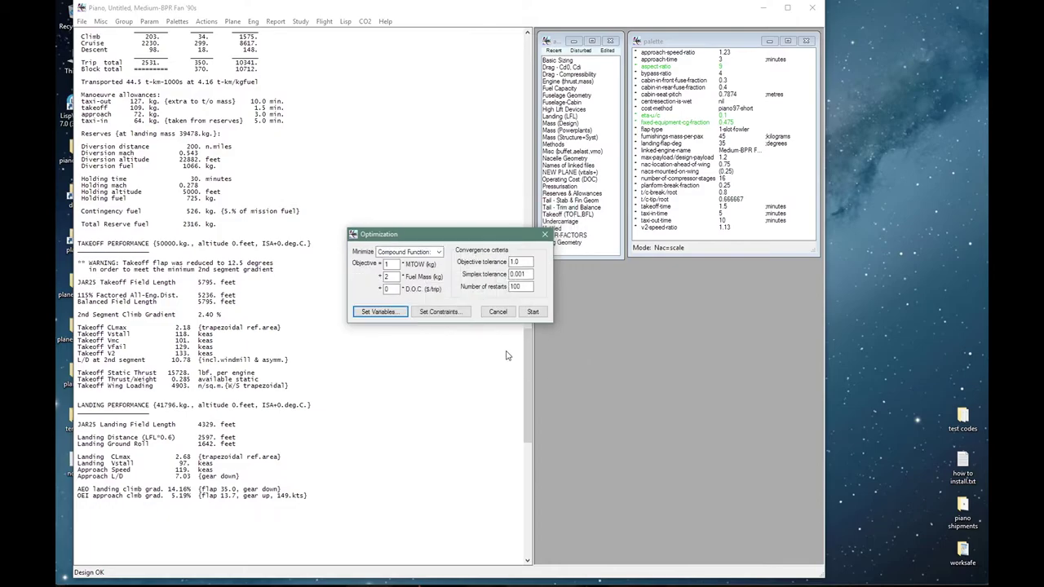
# Constrain range to at least 1800 n.miles, both field lengths to 5000 ft, approach speed to 125 knots.
pyautogui.click(458, 314)
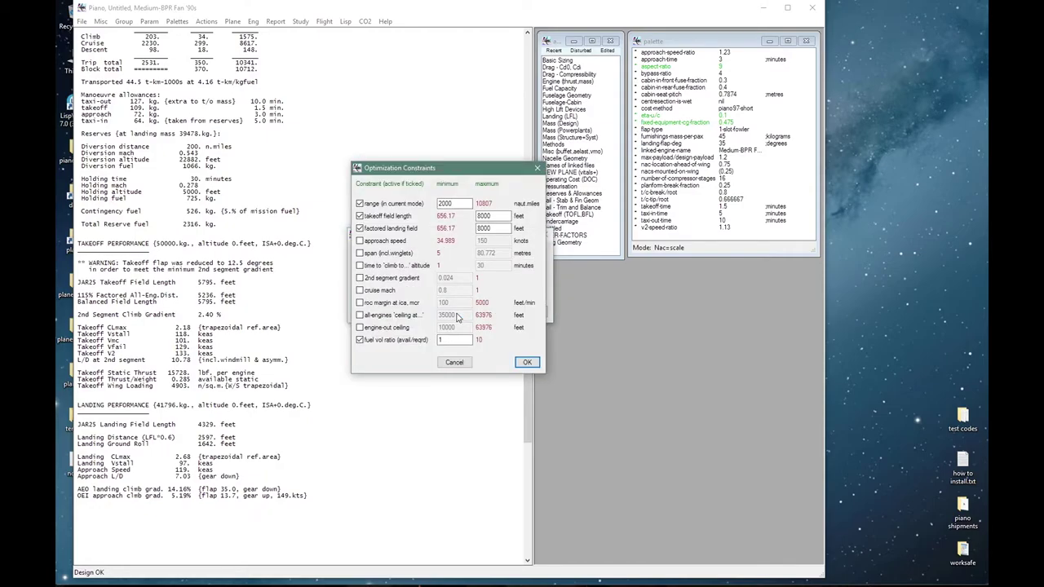
pyautogui.doubleClick(461, 203)
pyautogui.write('18')
pyautogui.doubleClick(498, 215)
pyautogui.write('5000')
pyautogui.doubleClick(500, 228)
pyautogui.write('5000')
pyautogui.click(364, 243)
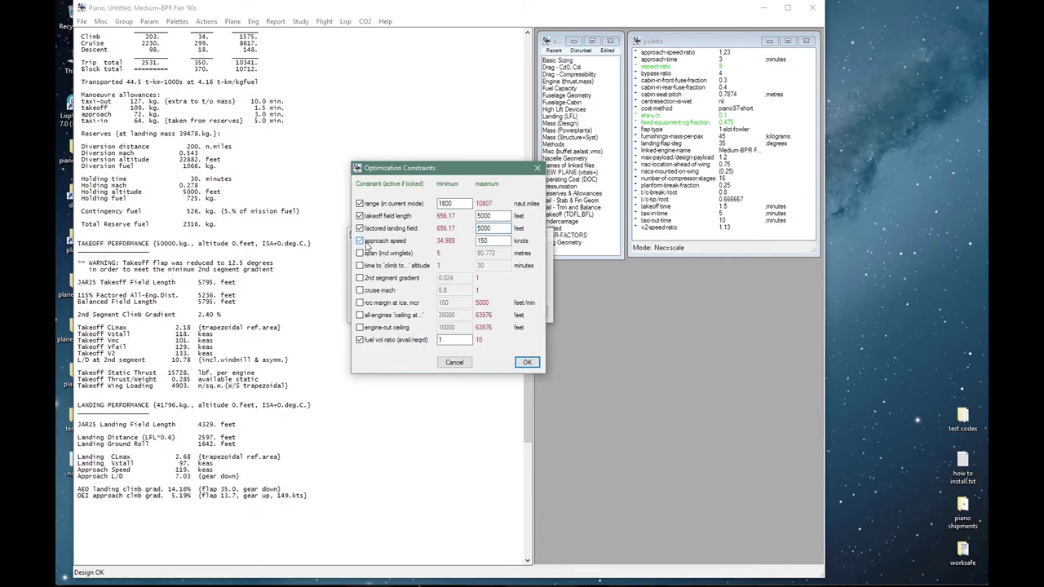
pyautogui.doubleClick(497, 242)
pyautogui.write('125')
pyautogui.click(445, 341)
pyautogui.click(525, 362)
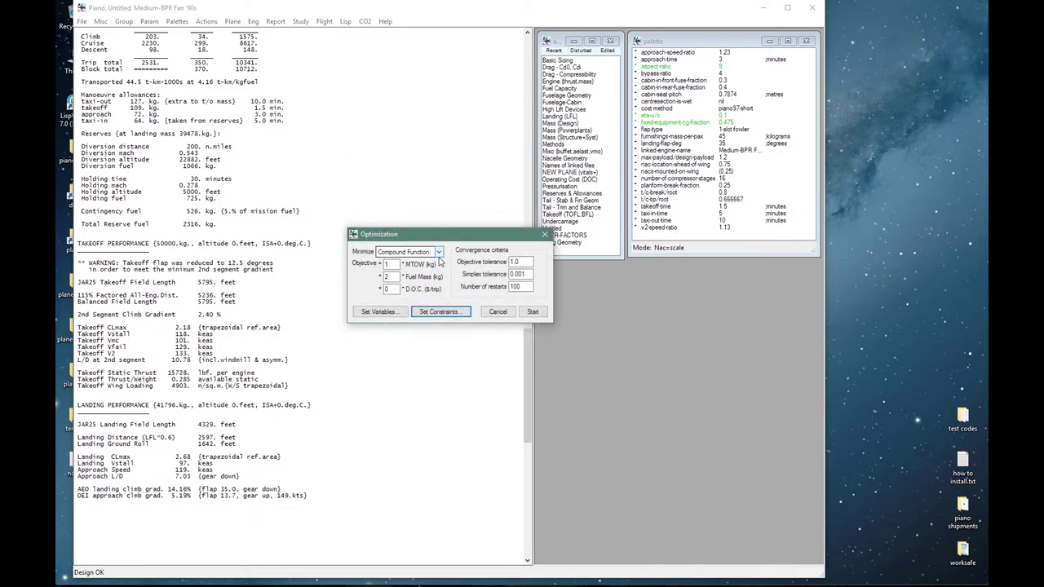
# Set the objective to minimize DOC $ per trip and start the run, storing opti-before.
pyautogui.click(439, 253)
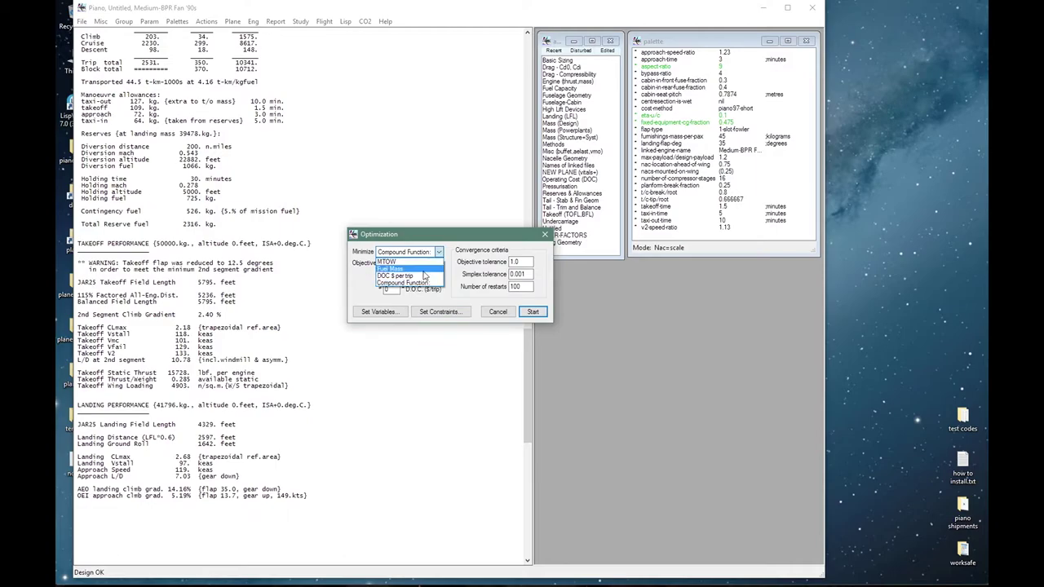
pyautogui.click(419, 277)
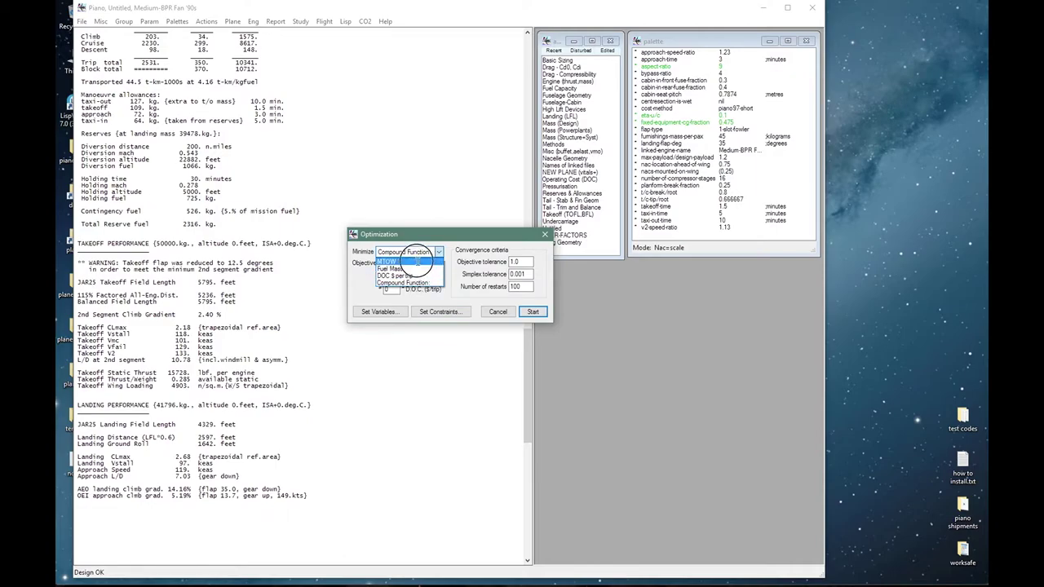
pyautogui.click(415, 277)
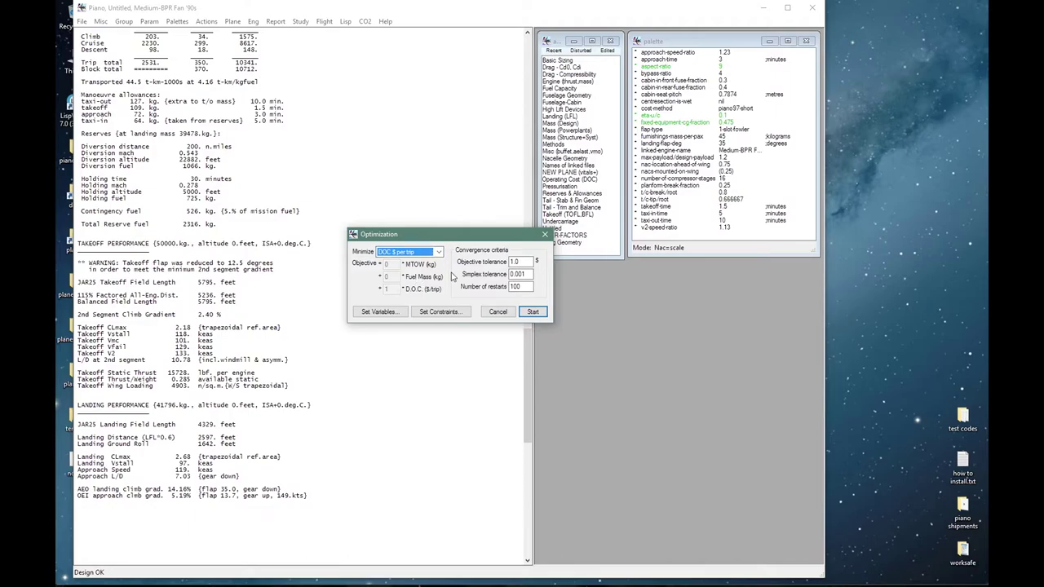
pyautogui.click(526, 261)
pyautogui.click(531, 311)
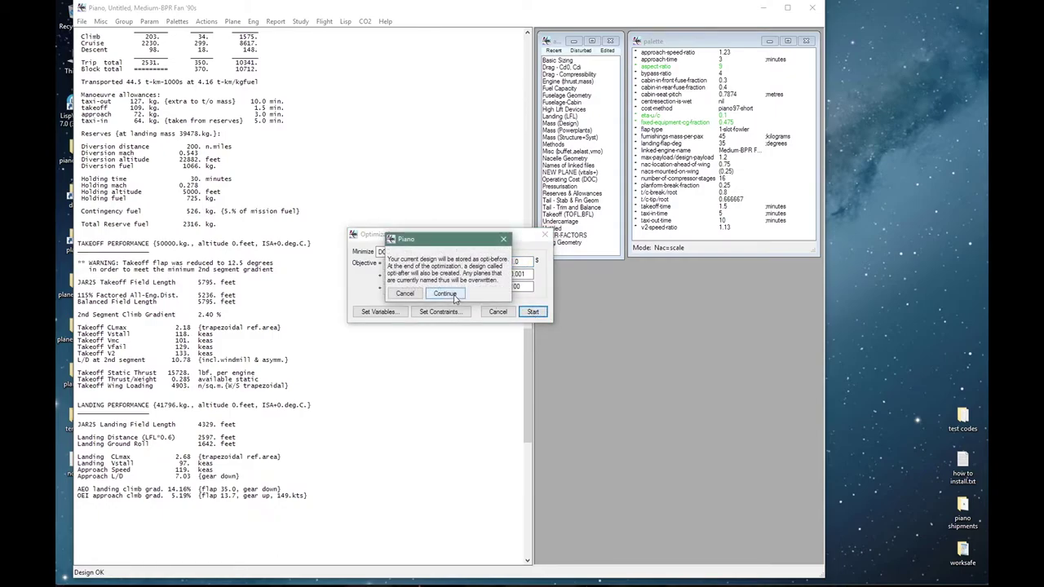
pyautogui.click(445, 293)
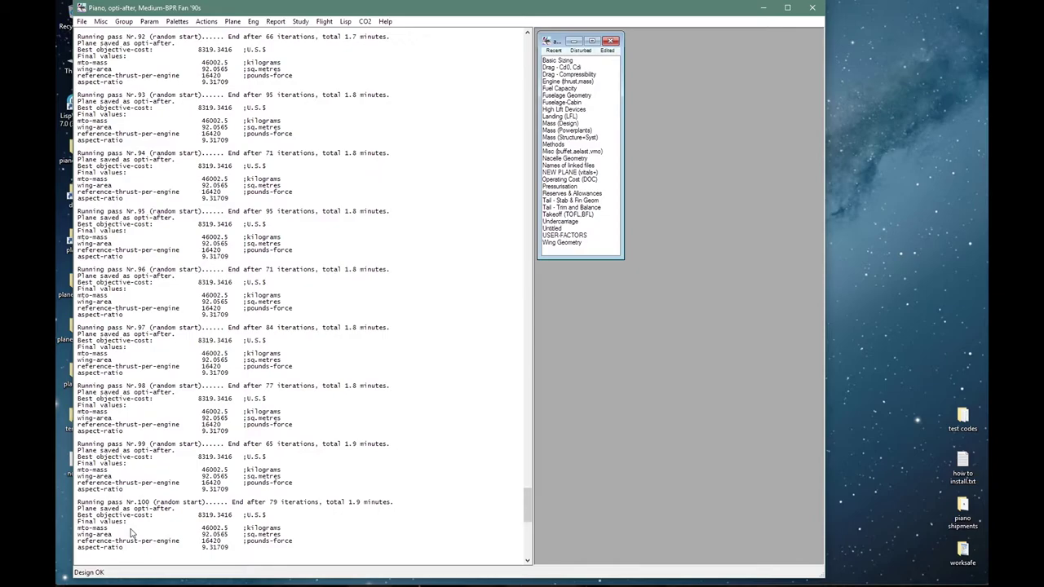
# Scroll through the finished optimization passes to the opti-after results.
pyautogui.scroll(-7, 131, 531)
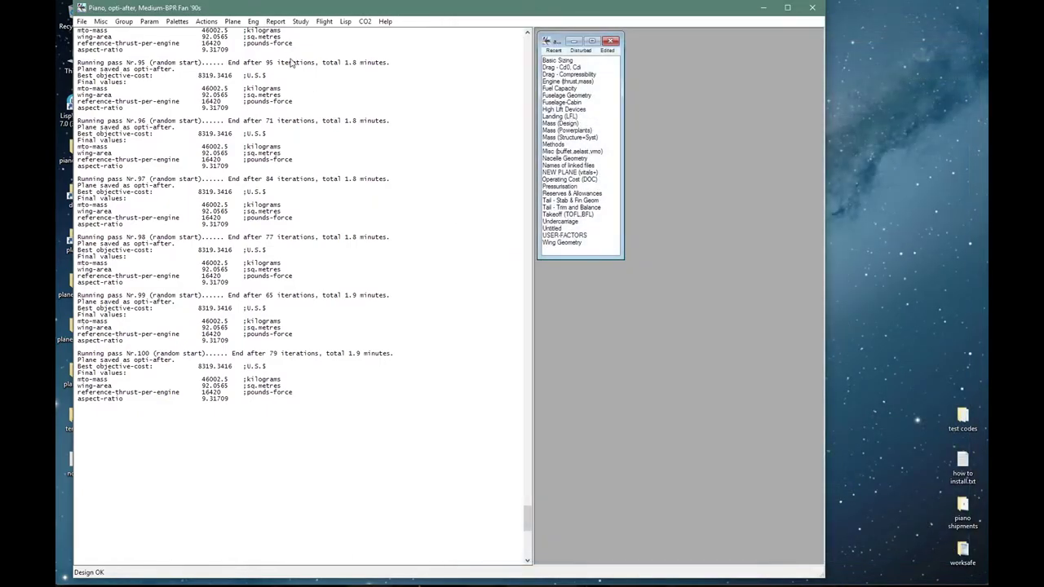
# Print the range report for the optimized design, showing the 1800 n.mile trip total.
pyautogui.click(275, 22)
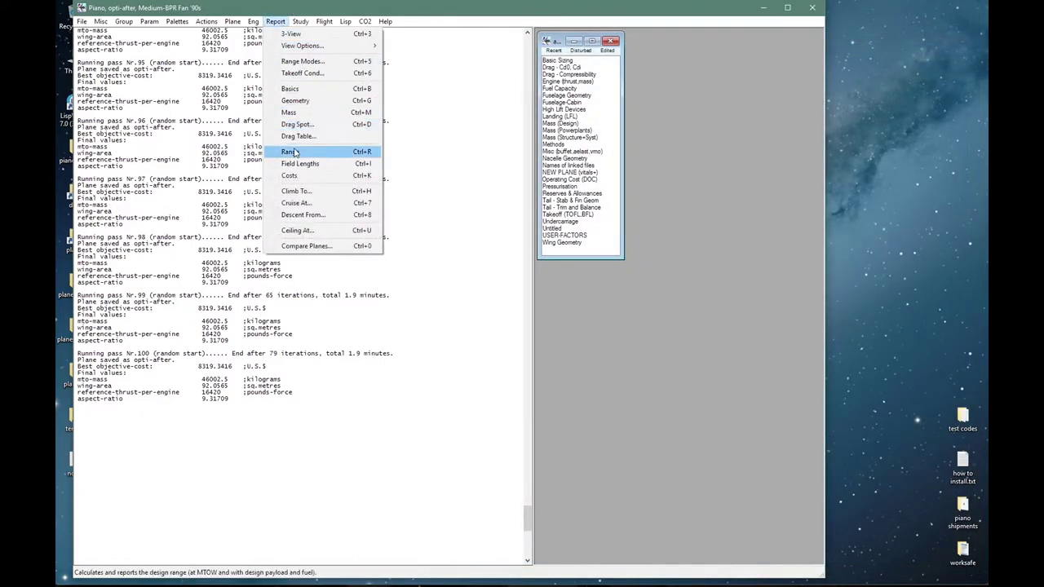
pyautogui.click(292, 150)
pyautogui.moveTo(135, 392); pyautogui.dragTo(163, 392)
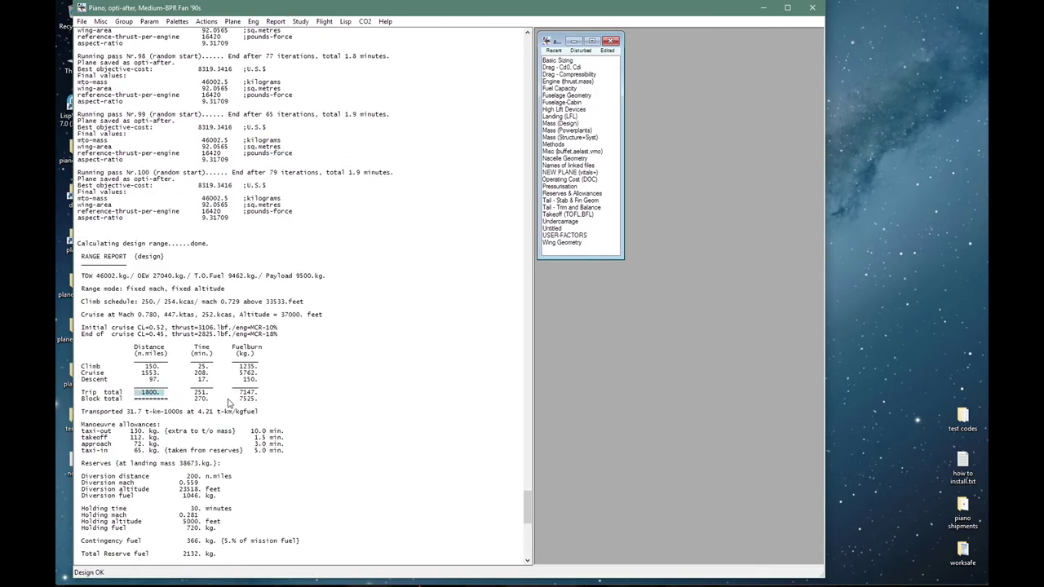
# Print the field length report: 5000 ft takeoff, 4475 ft landing, 123 keas approach.
pyautogui.click(276, 22)
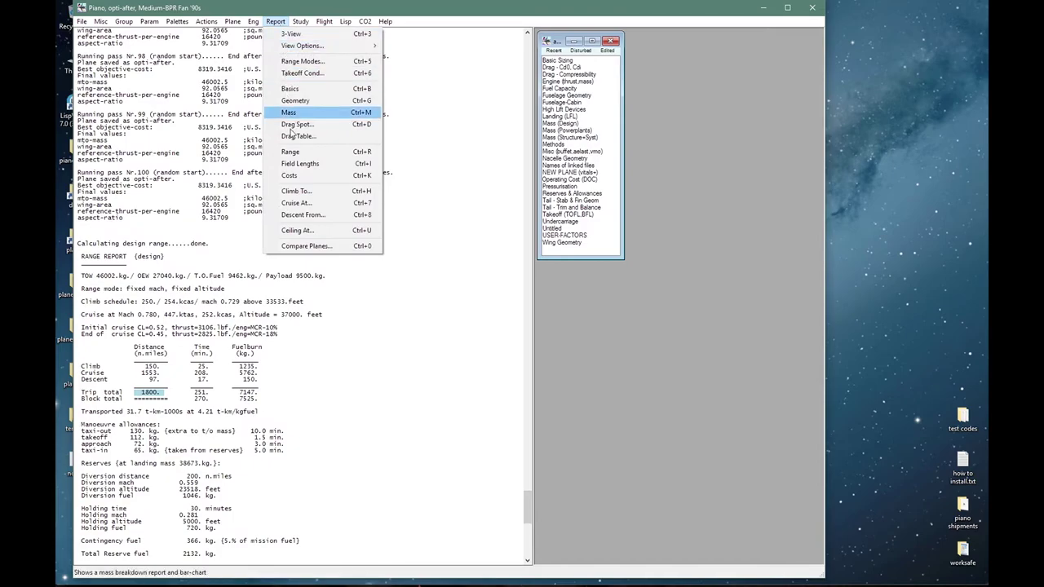
pyautogui.click(291, 165)
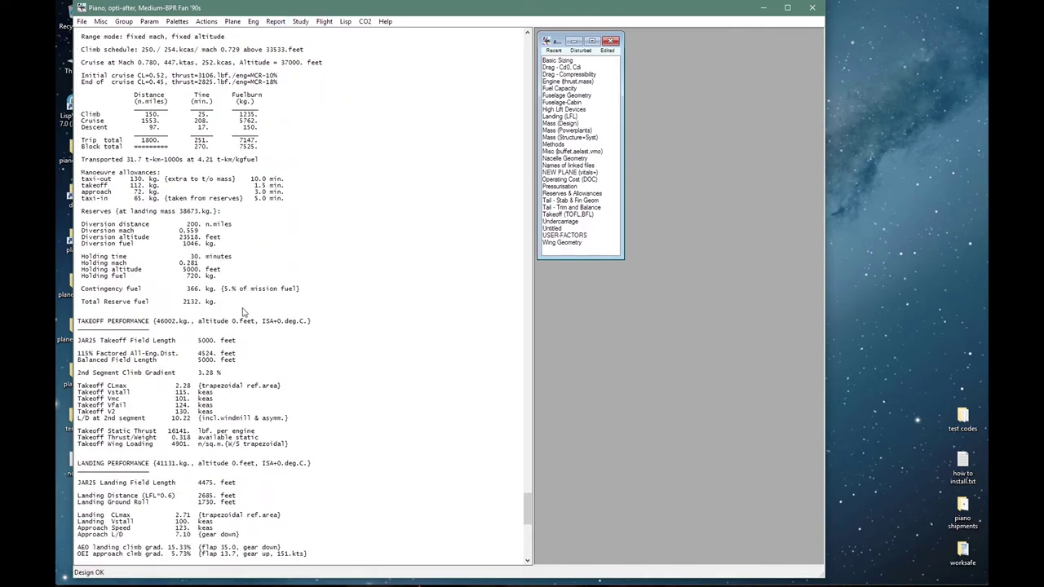
pyautogui.moveTo(190, 341); pyautogui.dragTo(243, 344)
pyautogui.moveTo(192, 483); pyautogui.dragTo(251, 486)
pyautogui.moveTo(169, 529); pyautogui.dragTo(197, 526)
pyautogui.click(340, 535)
# Flag the optimized design as Jun26_14:31:47_100a.
pyautogui.click(232, 21)
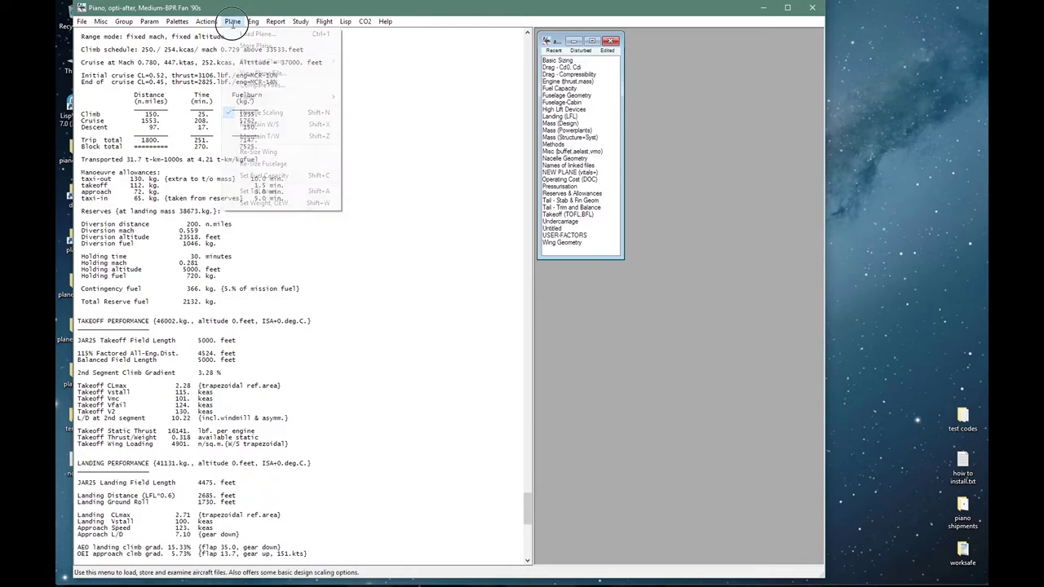
pyautogui.moveTo(248, 97)
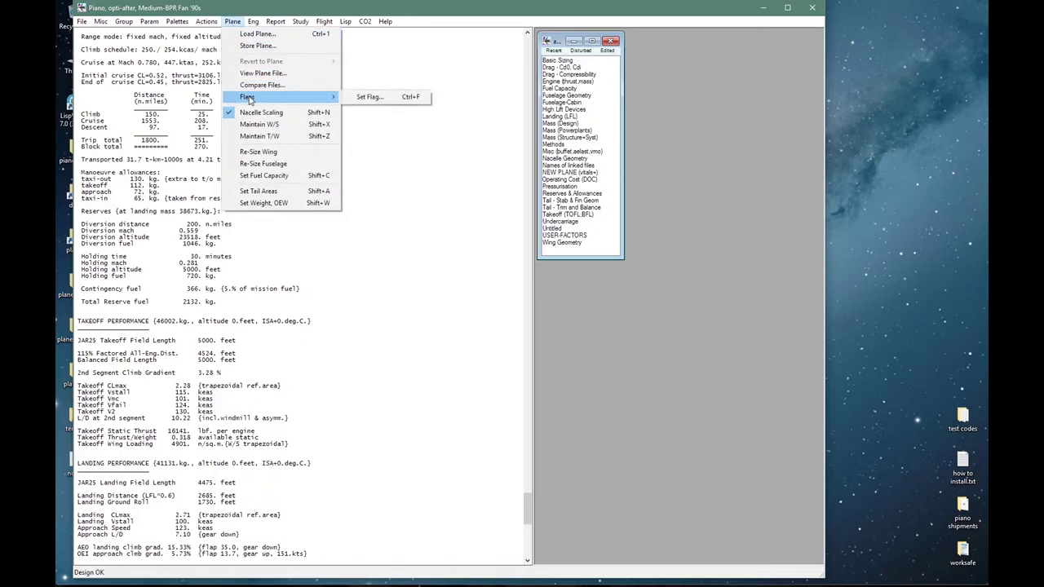
pyautogui.click(362, 98)
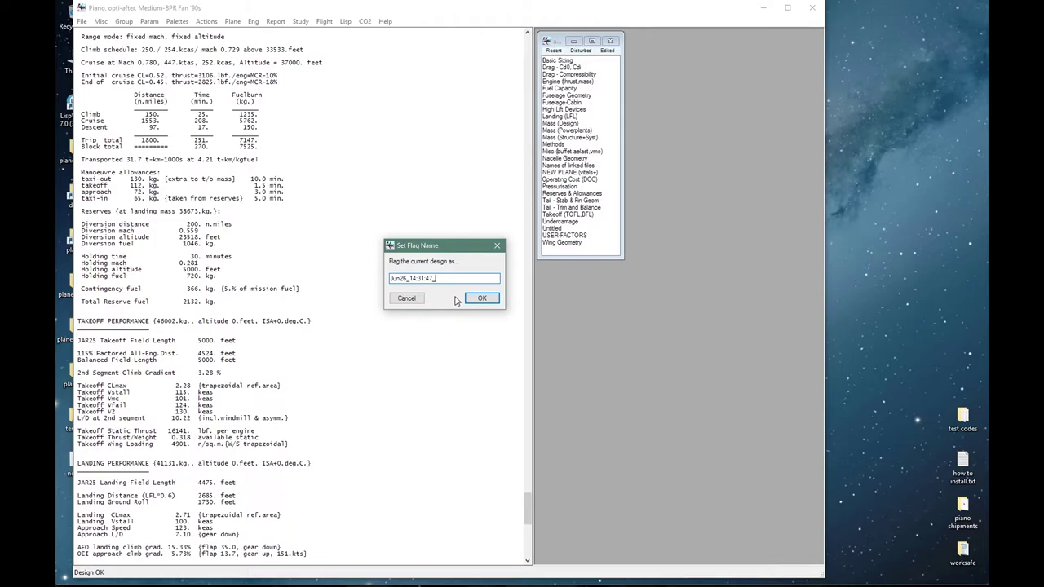
pyautogui.write('100a')
pyautogui.click(476, 299)
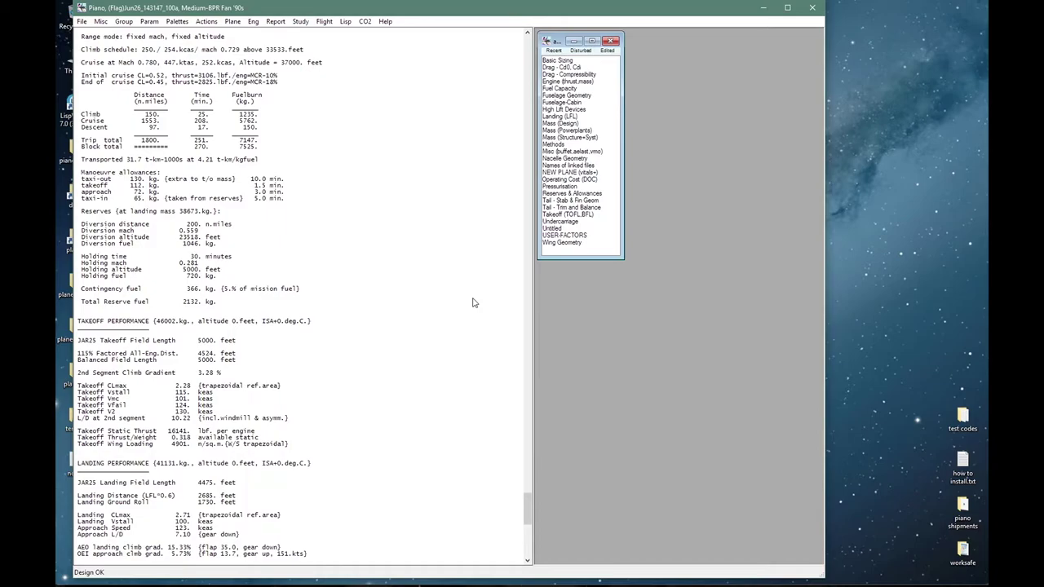
# Confirm the 100a flag is listed among the saved flags.
pyautogui.click(233, 22)
pyautogui.moveTo(285, 97)
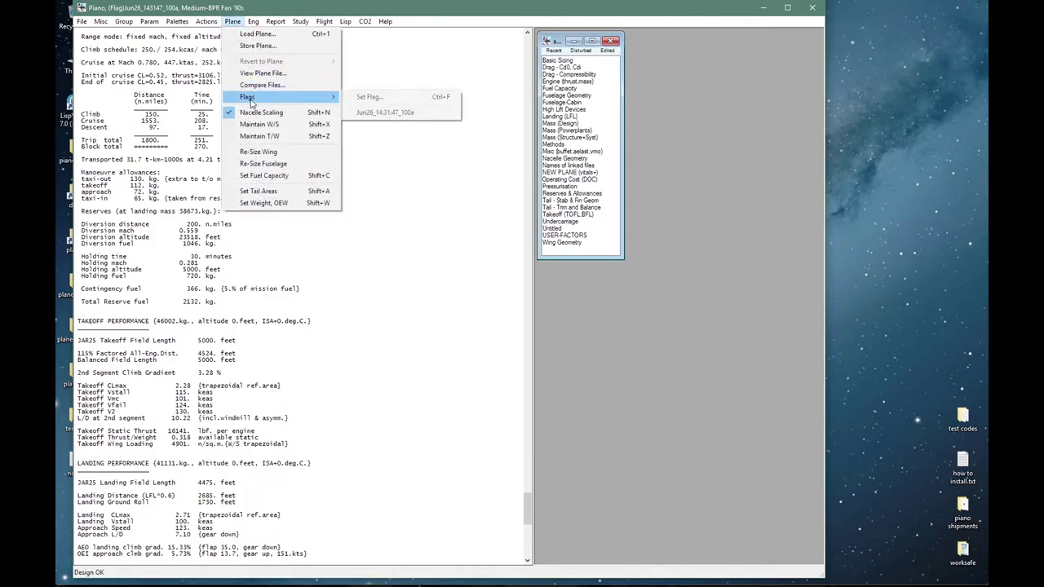
pyautogui.click(391, 168)
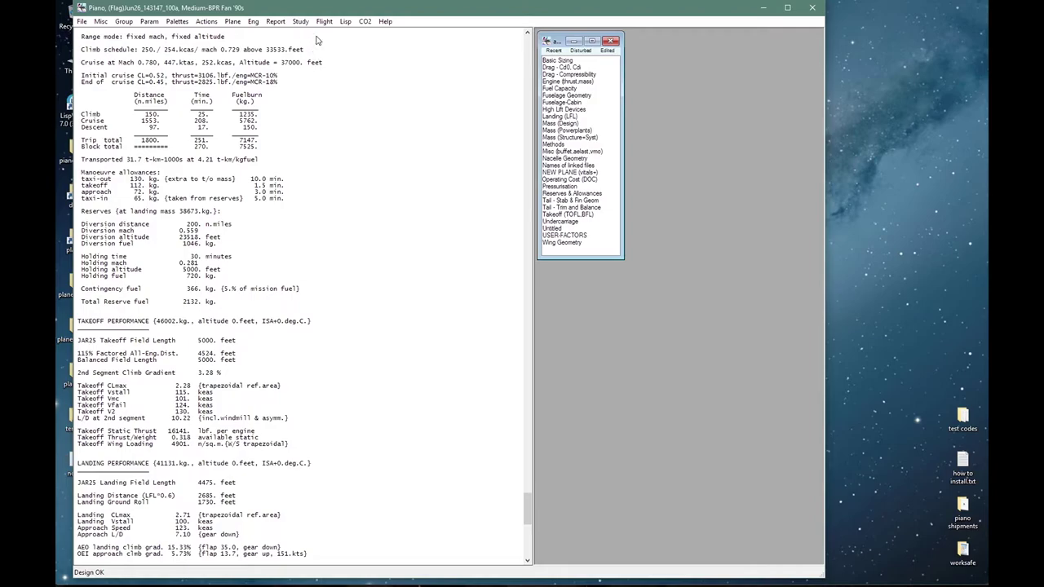
pyautogui.click(300, 22)
# Run a payload-range study with extra points between the kinks.
pyautogui.click(326, 48)
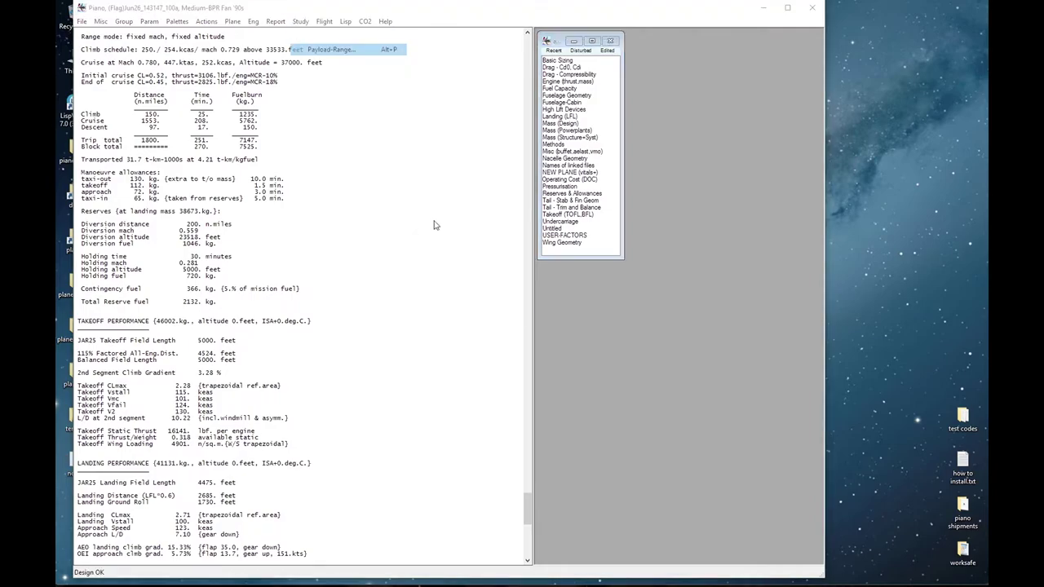
pyautogui.click(471, 273)
pyautogui.click(502, 305)
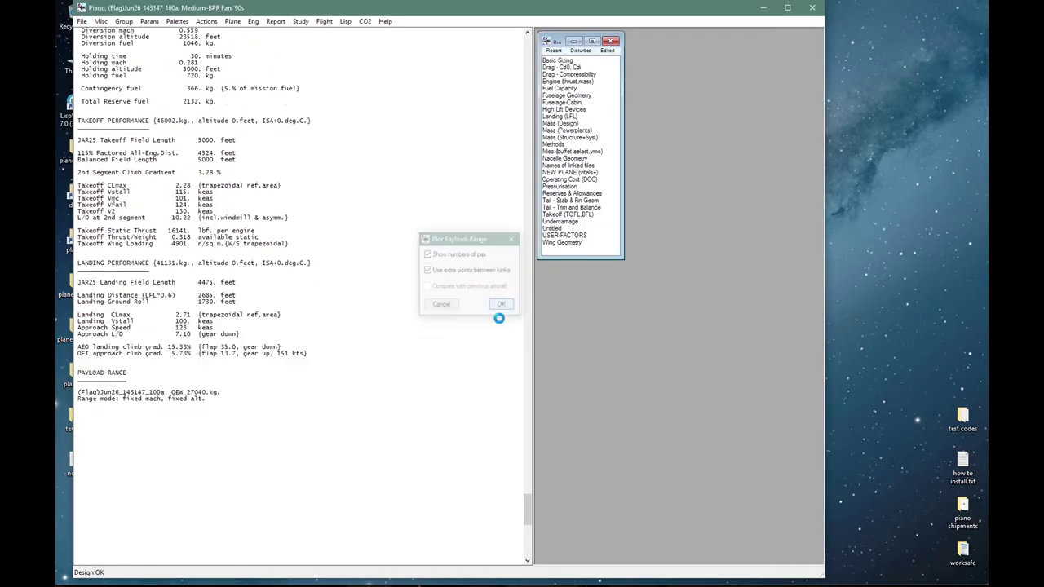
pyautogui.click(449, 300)
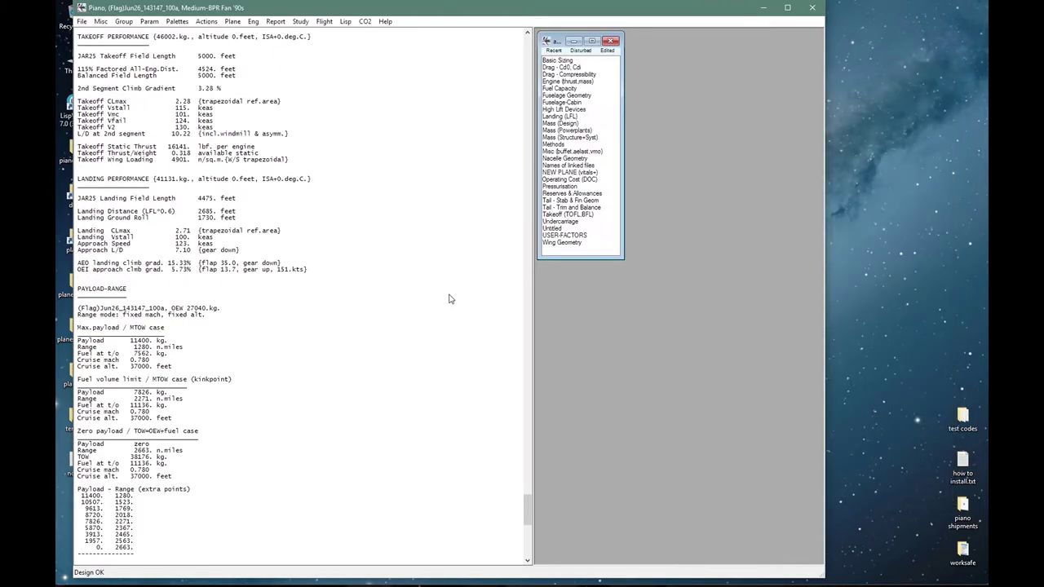
# Set the drag spot report to Mach .78 at 35000 ft altitude.
pyautogui.hotkey('ctrl', 'd')
pyautogui.doubleClick(502, 250)
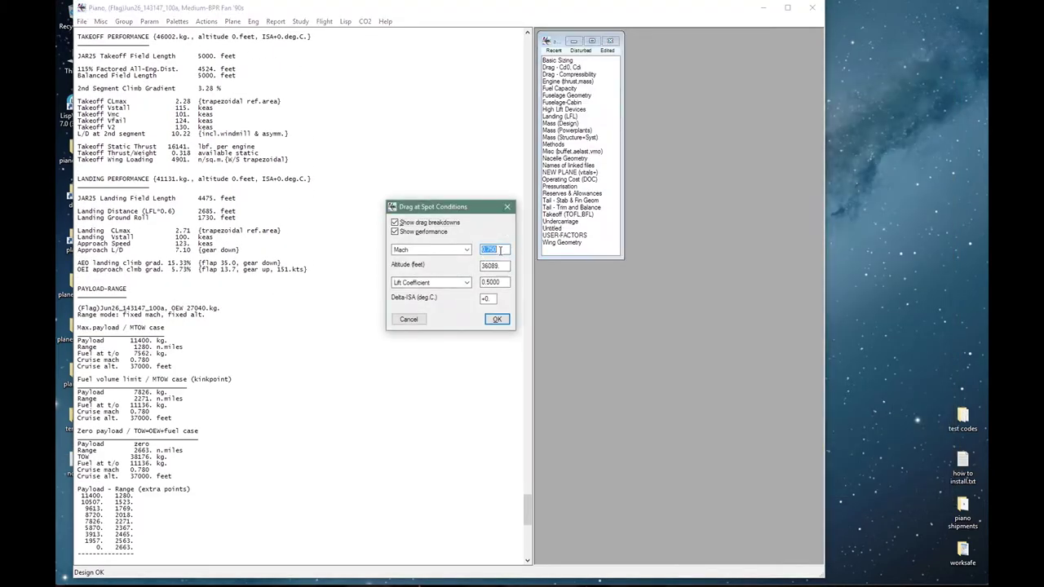
pyautogui.write('.78')
pyautogui.press('Tab')
pyautogui.write('35000')
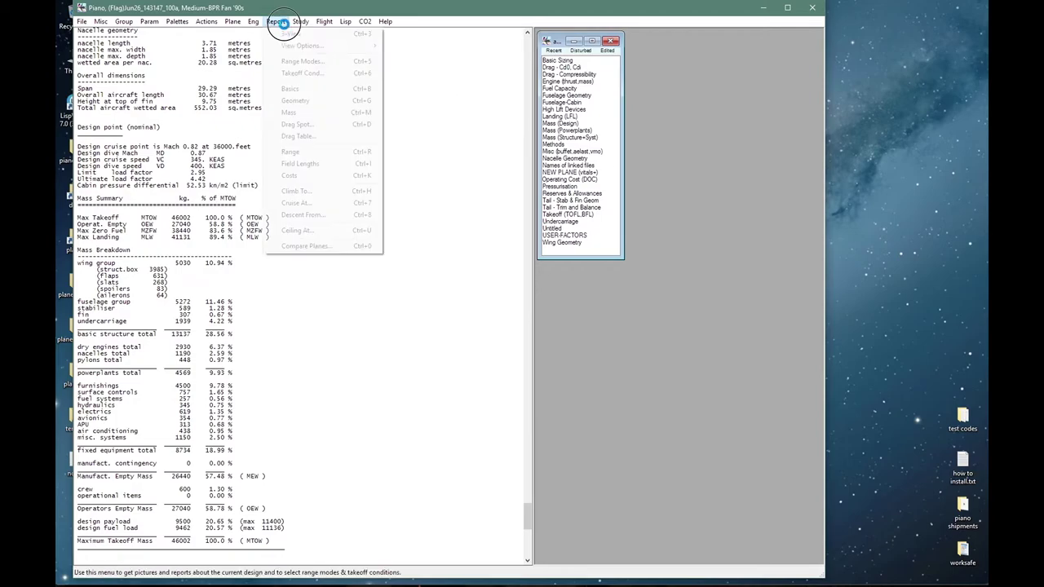
# Compare Aerospatiale AS100 with opti-after using airbus wing area and available thrust.
pyautogui.click(309, 245)
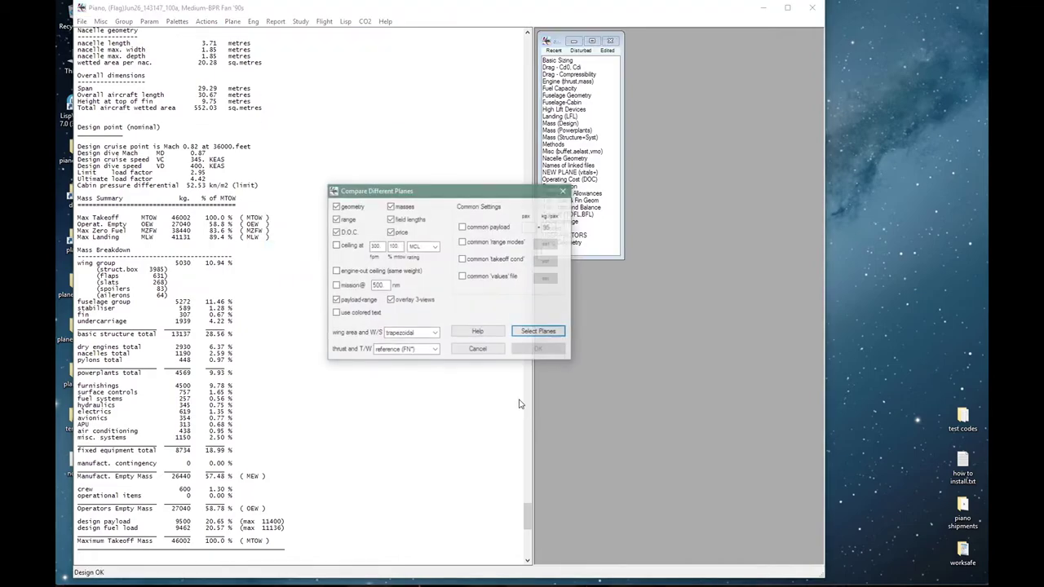
pyautogui.click(434, 333)
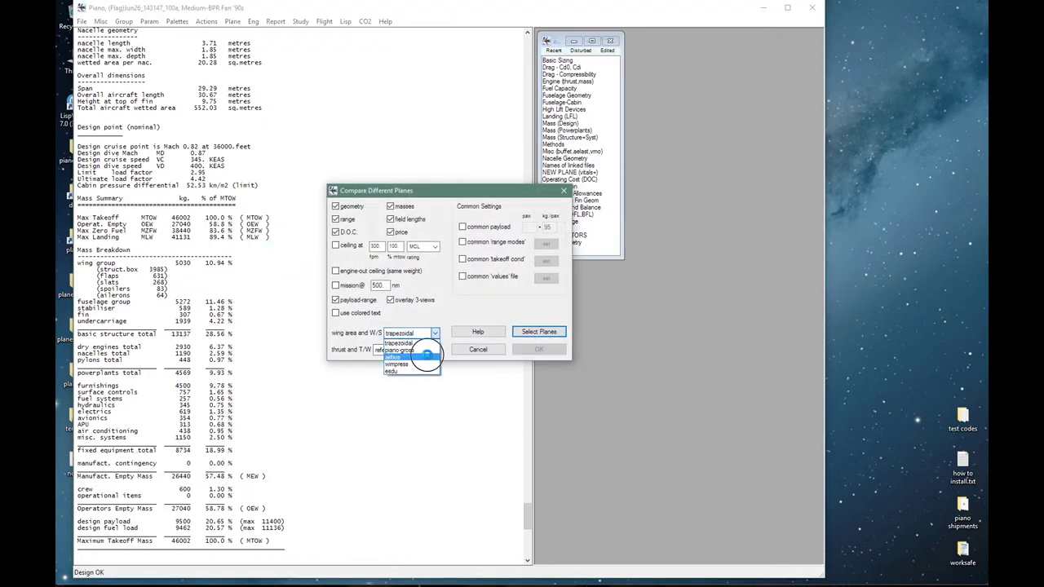
pyautogui.click(426, 357)
pyautogui.click(432, 349)
pyautogui.click(424, 366)
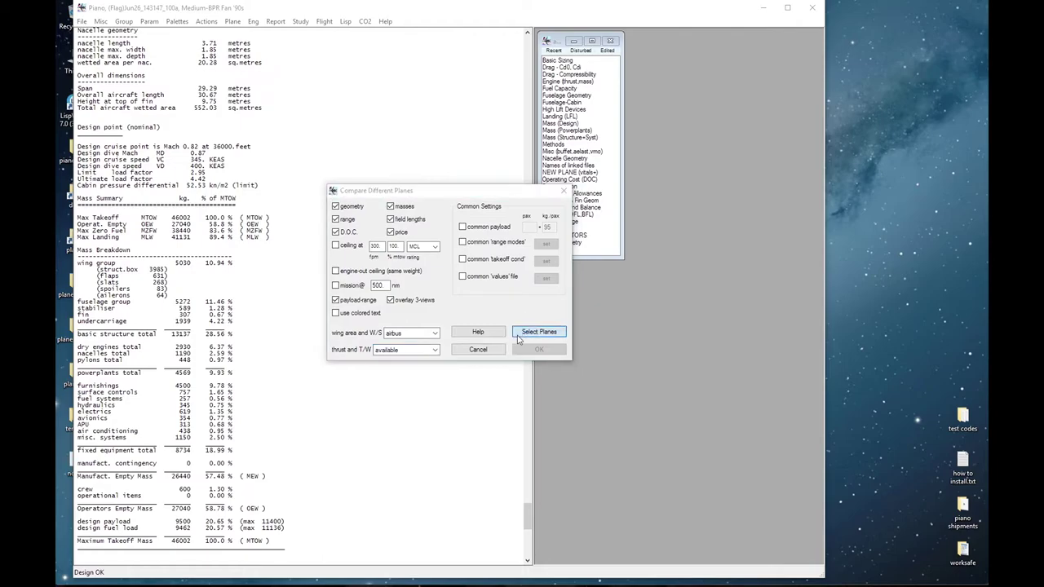
pyautogui.click(538, 331)
pyautogui.scroll(-7, 494, 106)
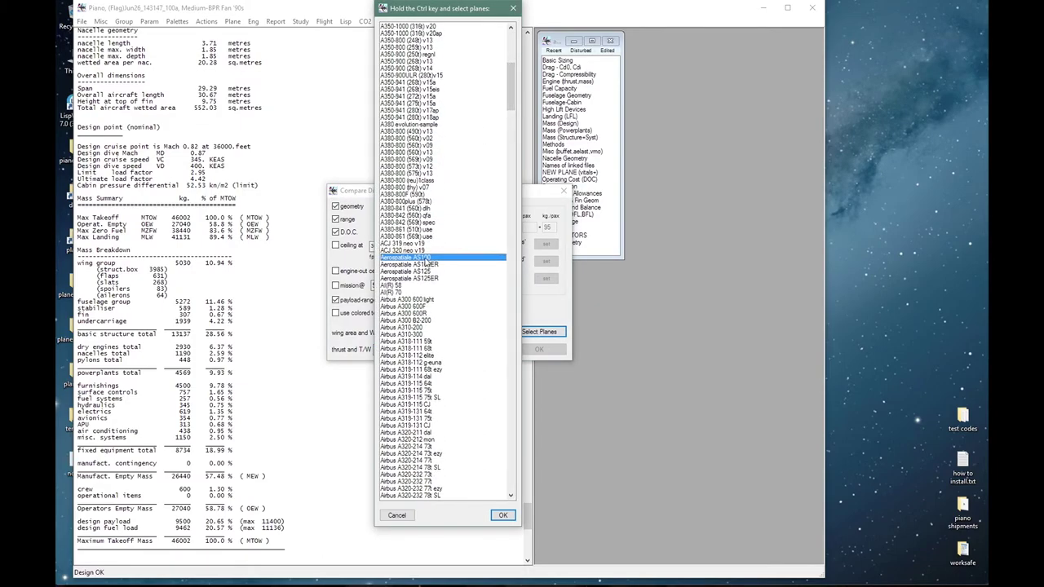
pyautogui.moveTo(508, 93); pyautogui.dragTo(508, 439)
pyautogui.click(397, 377)
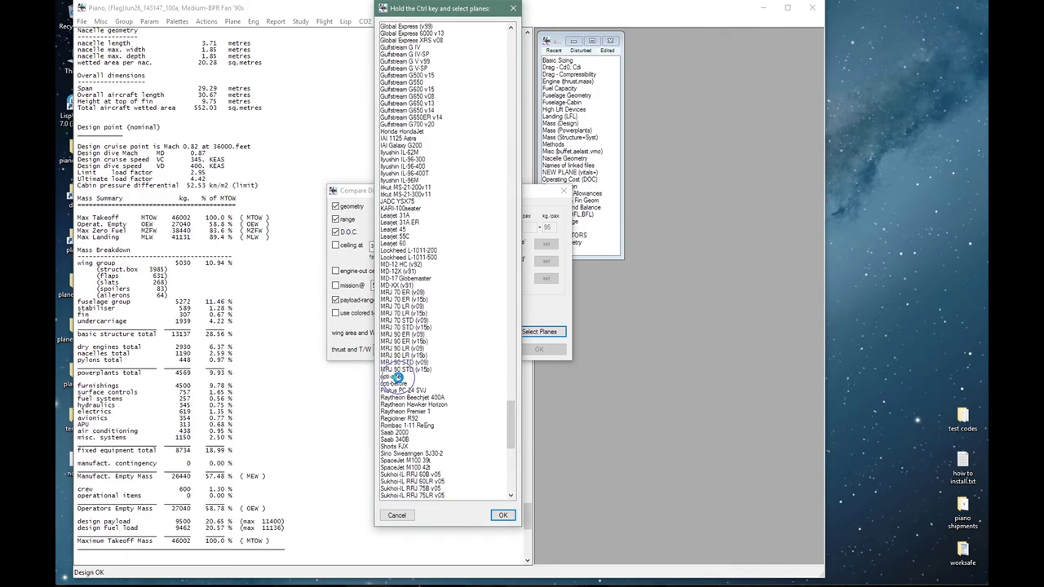
pyautogui.click(505, 515)
pyautogui.click(519, 352)
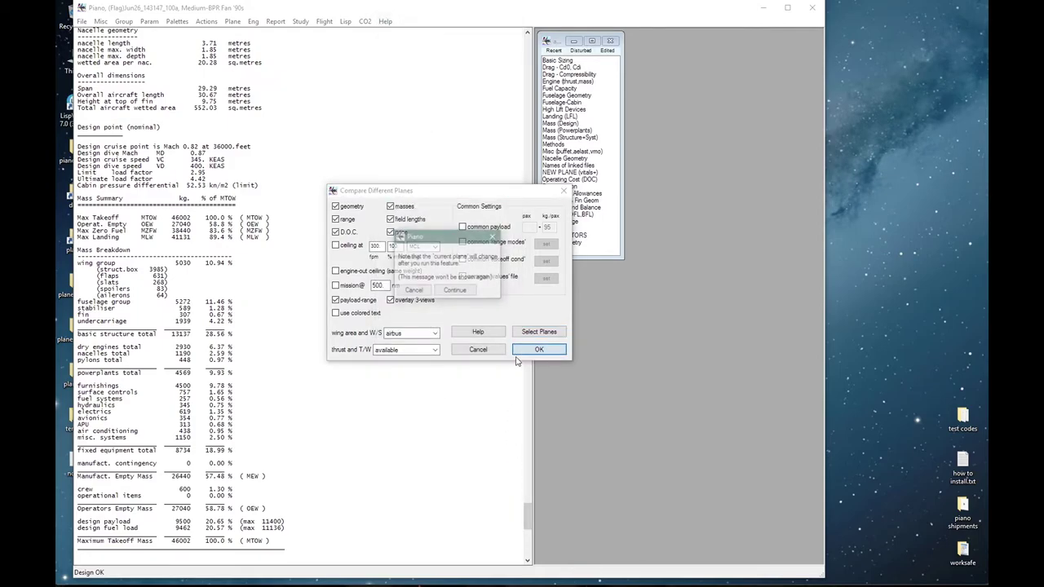
pyautogui.click(455, 290)
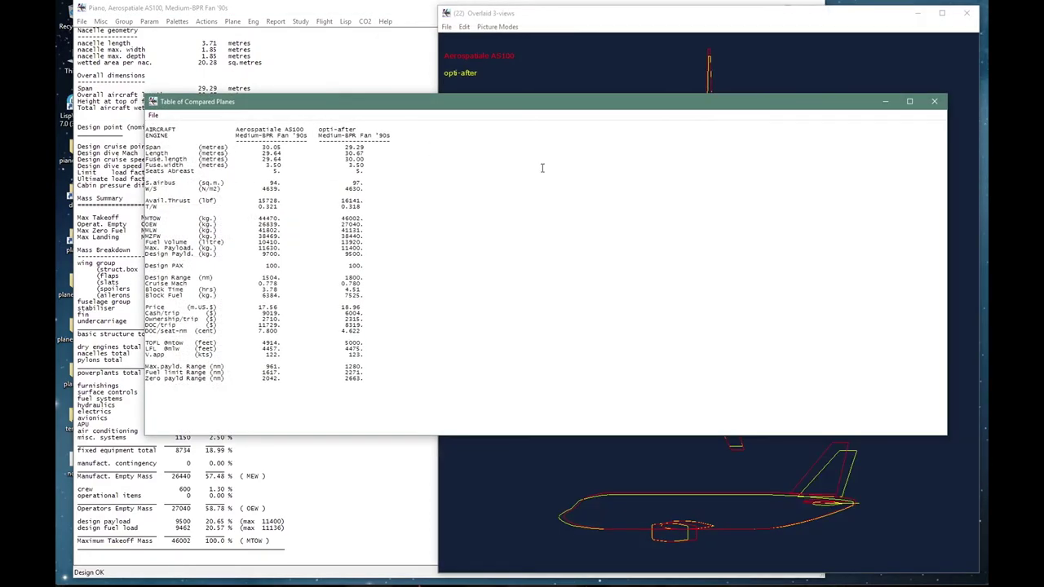
# Review the overlaid three-view drawings and the payload-range comparison plot.
pyautogui.click(498, 27)
pyautogui.click(510, 39)
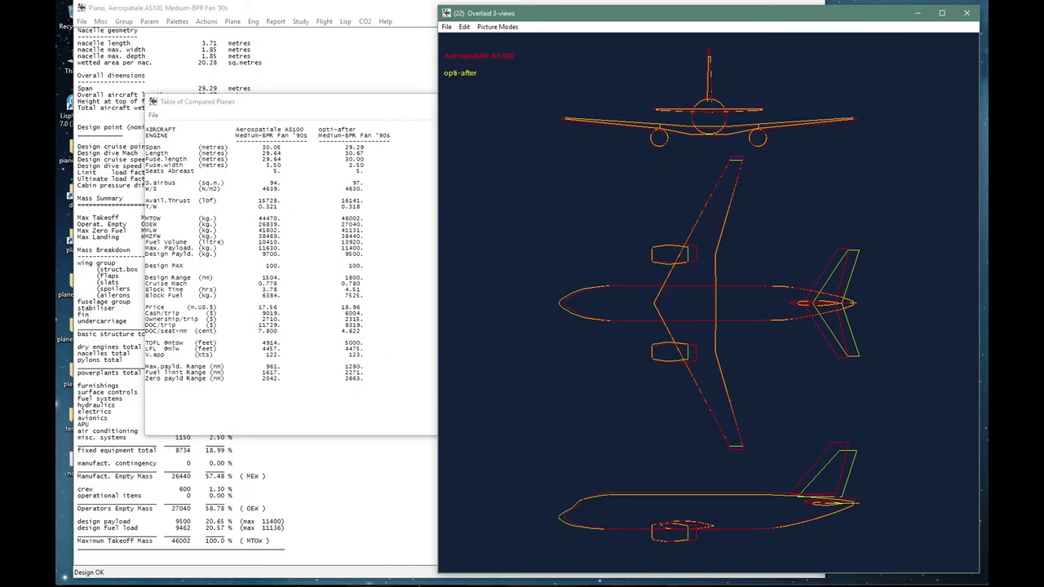
pyautogui.press('super+Tab')
pyautogui.press('Down')
pyautogui.press('Left')
pyautogui.press('Return')
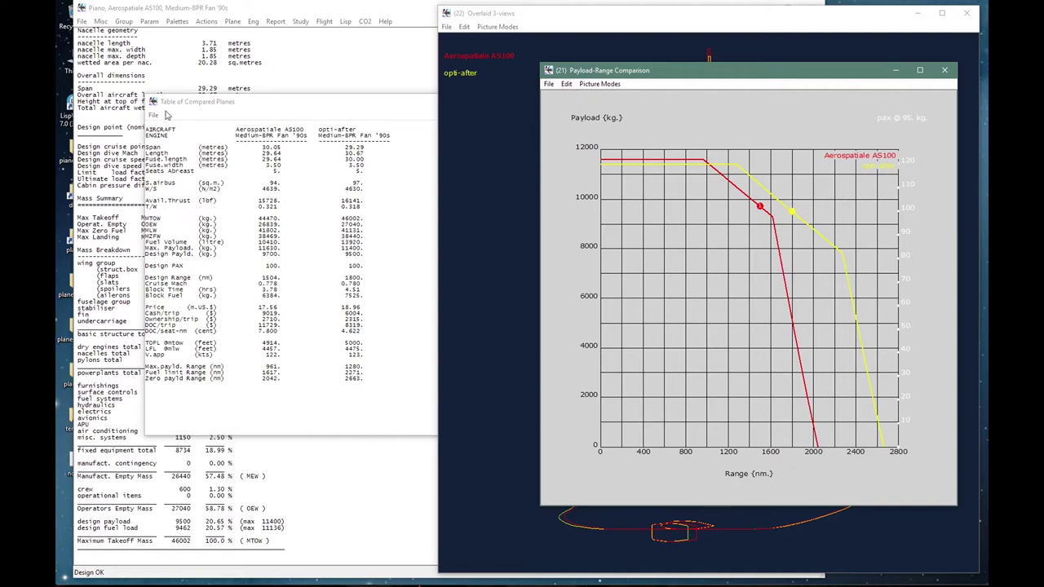
# Close the comparison table and all remaining output windows.
pyautogui.click(154, 115)
pyautogui.click(168, 194)
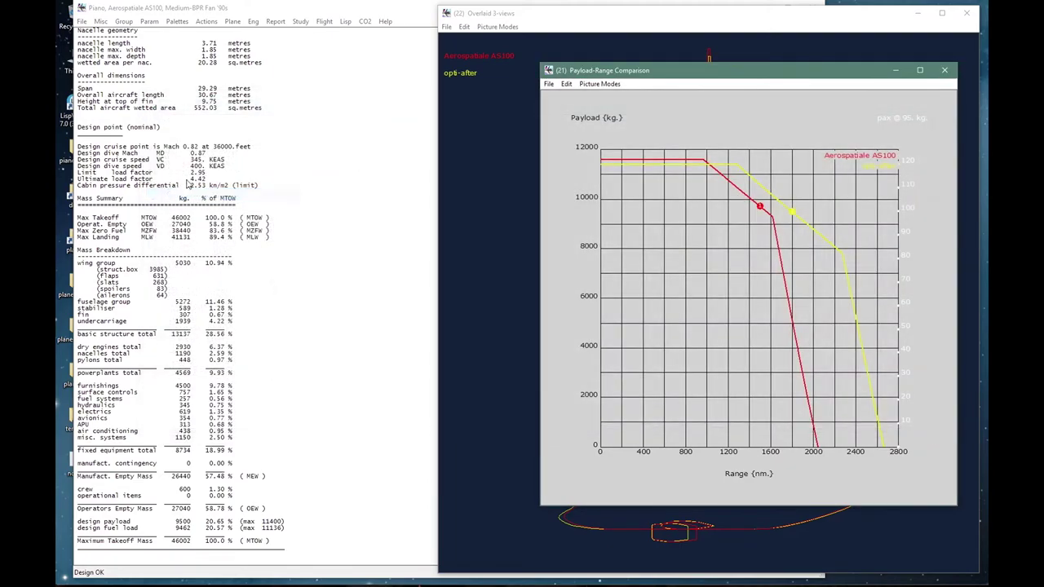
pyautogui.click(554, 85)
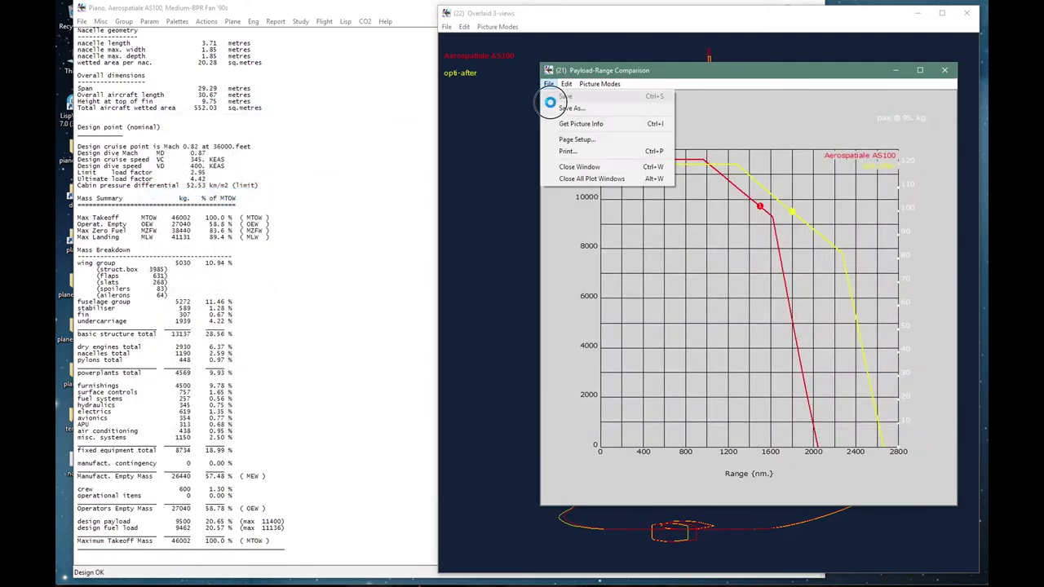
pyautogui.click(563, 177)
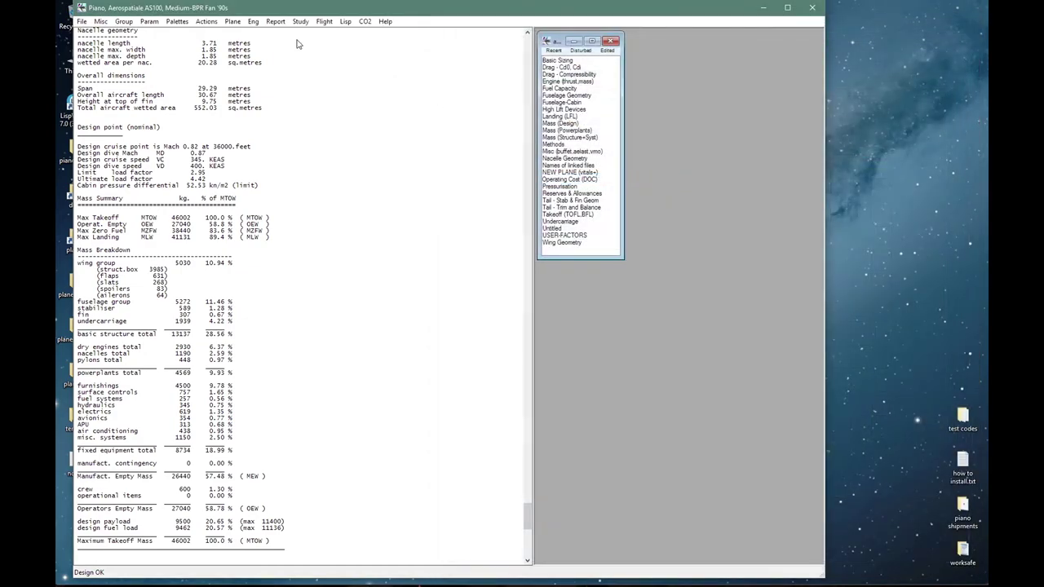
pyautogui.click(279, 22)
# Add Aerospatiale AS100ER and run a three-plane comparison with AS100 and opti-after.
pyautogui.click(303, 245)
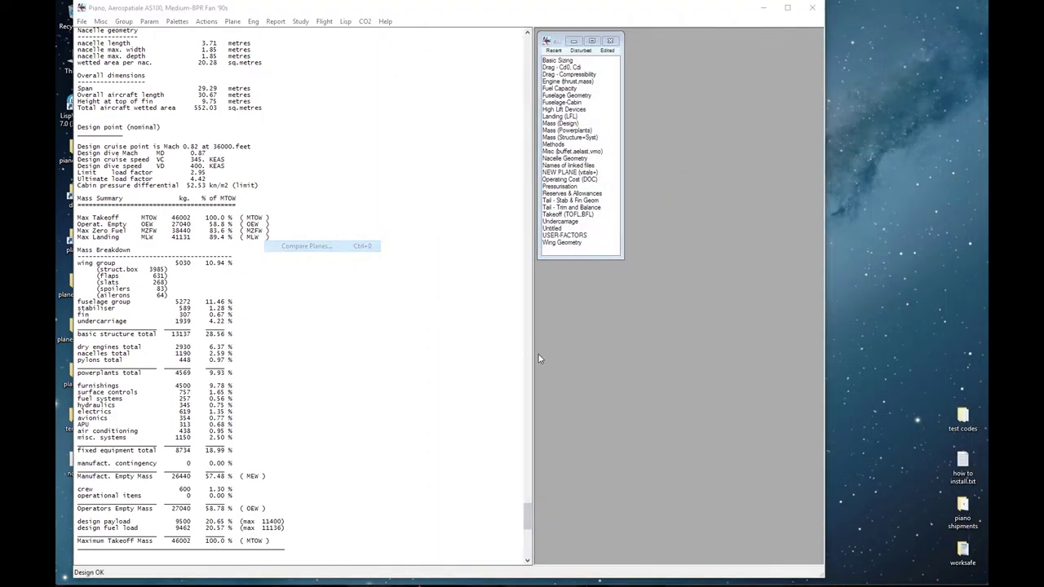
pyautogui.click(539, 331)
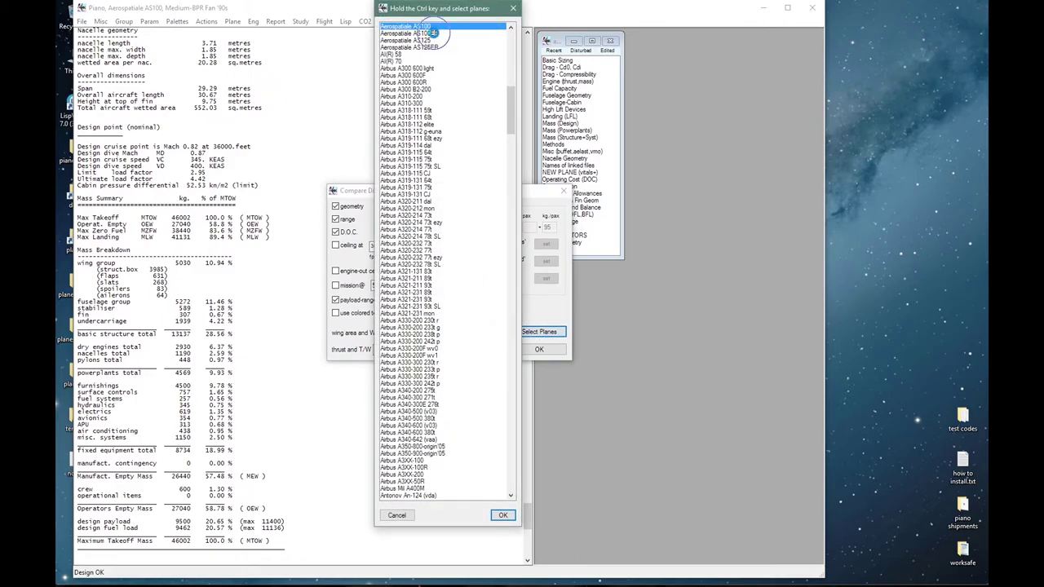
pyautogui.keyDown('ctrl'); pyautogui.click(437, 34); pyautogui.keyUp('ctrl')
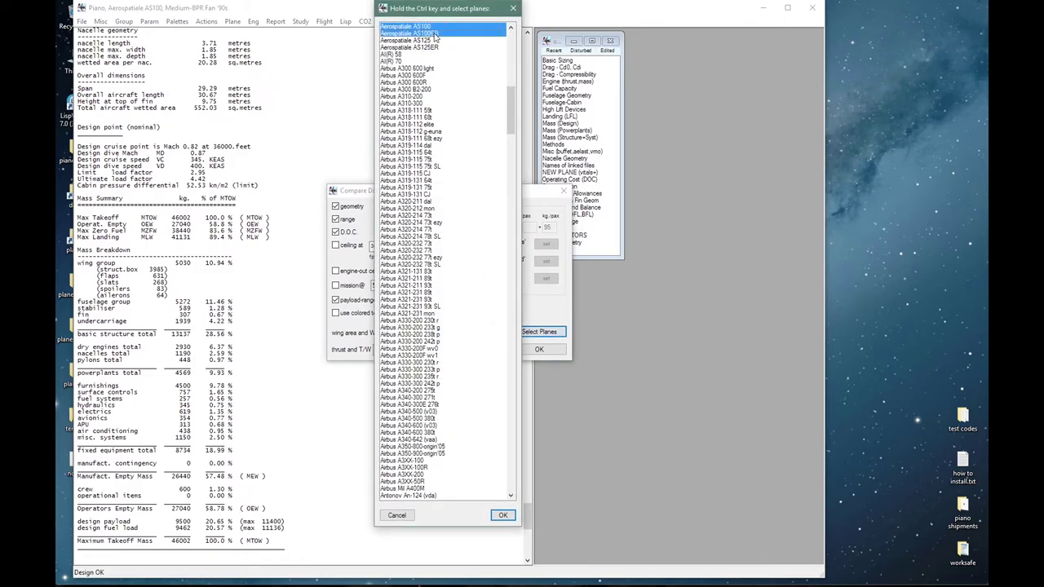
pyautogui.click(502, 515)
pyautogui.click(514, 348)
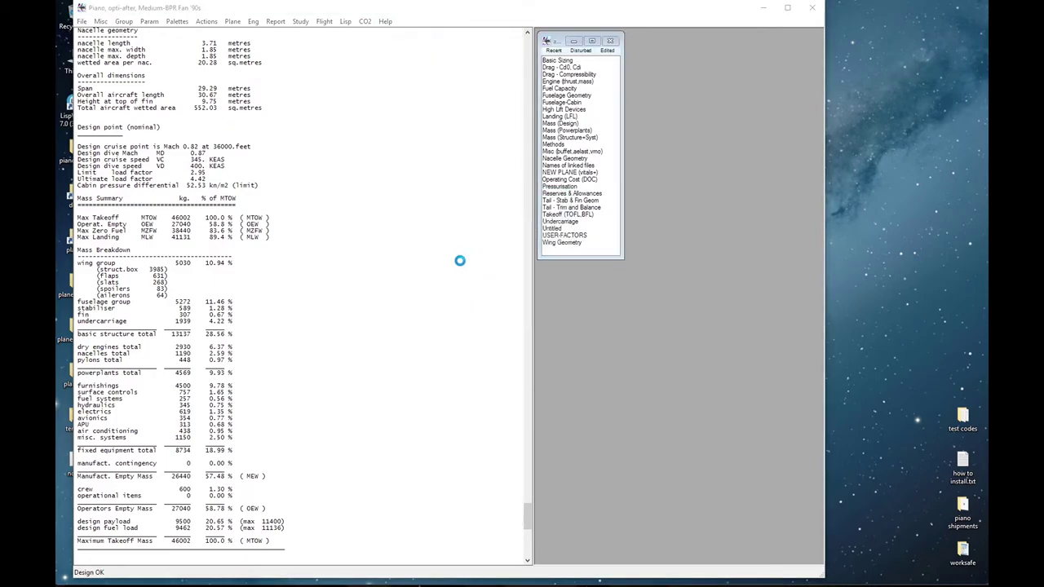
# Review the payload-range comparison, then close all plot windows and the comparison table.
pyautogui.press('super+Tab')
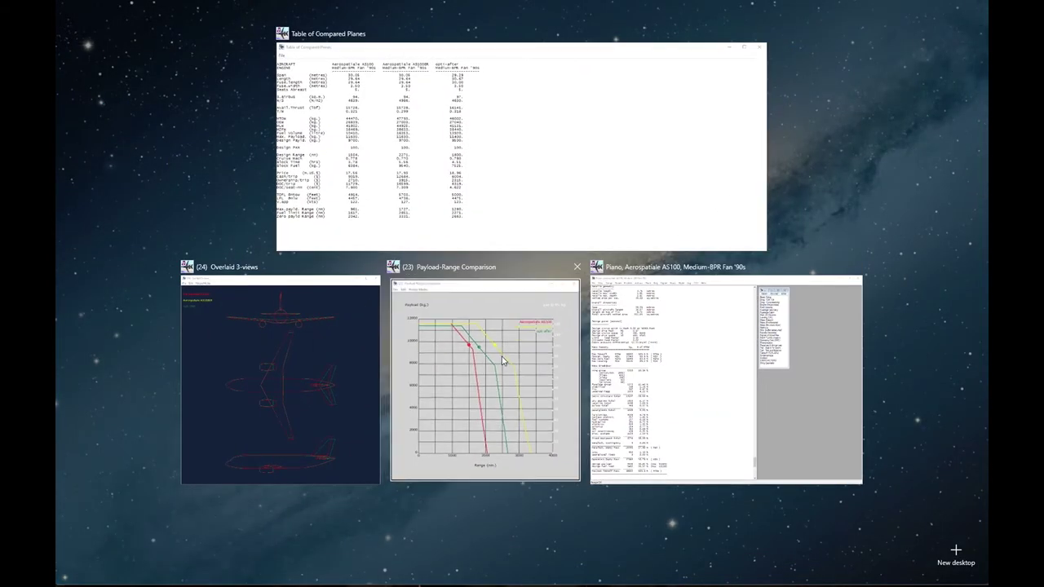
pyautogui.click(573, 294)
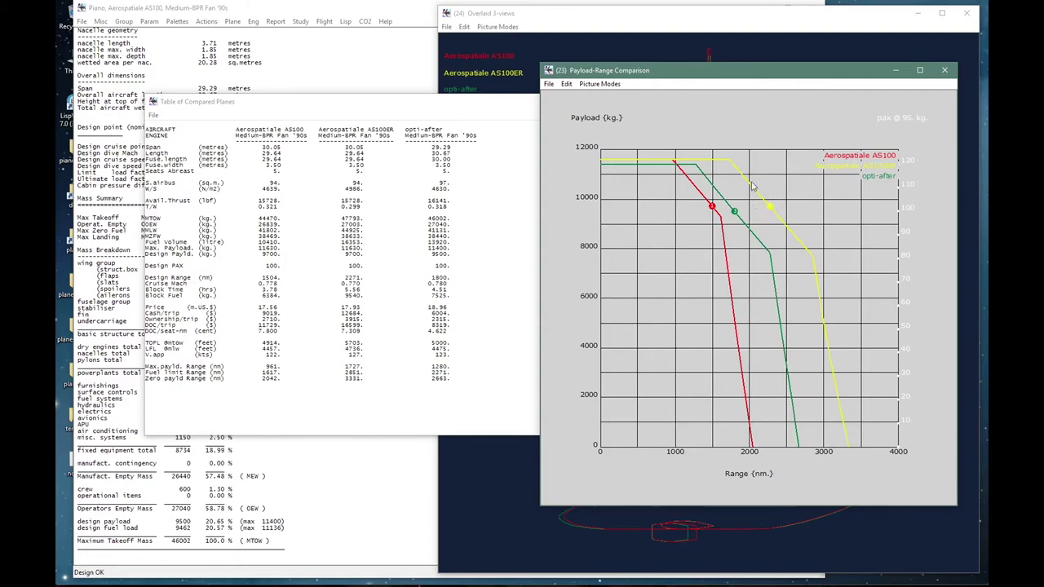
pyautogui.click(549, 84)
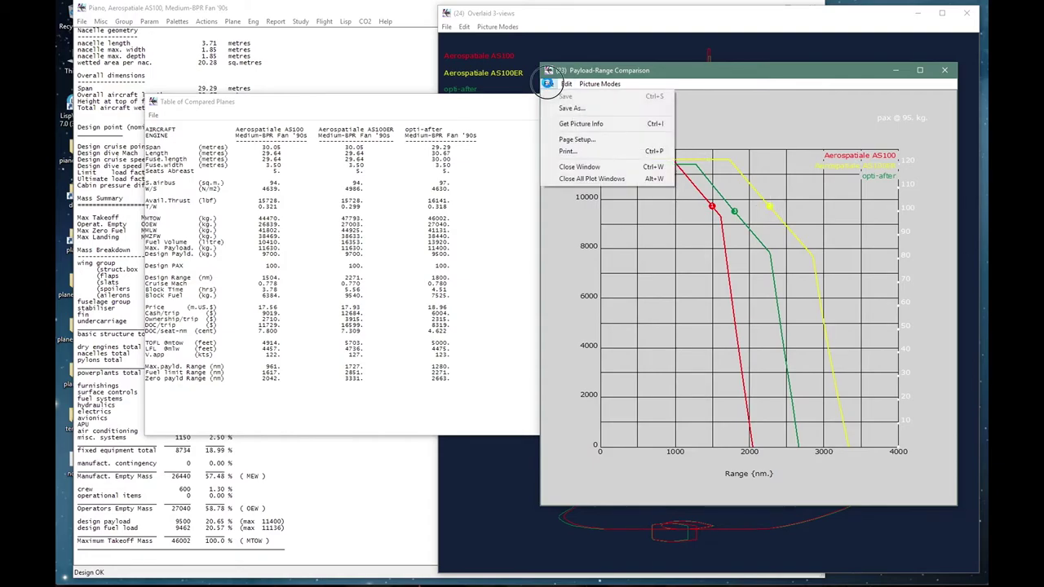
pyautogui.click(551, 173)
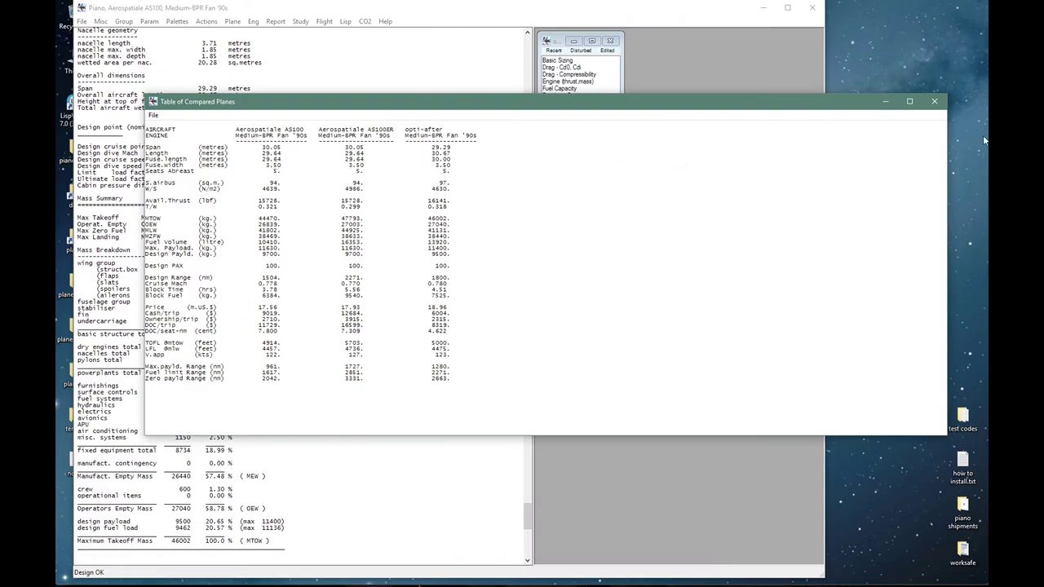
pyautogui.click(936, 102)
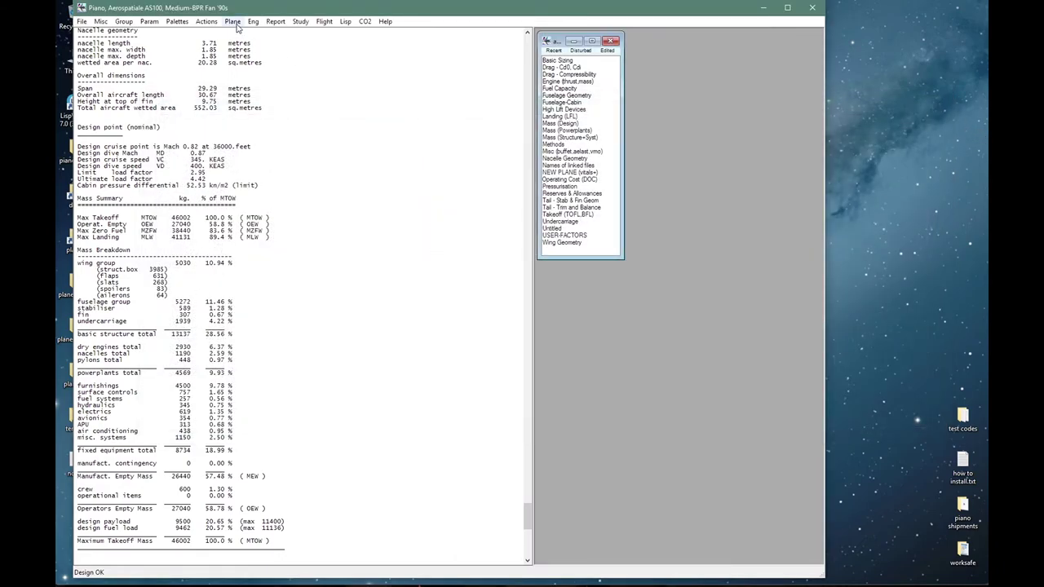
# Load the opti-after plane and close all Piano plot windows.
pyautogui.click(232, 21)
pyautogui.click(256, 34)
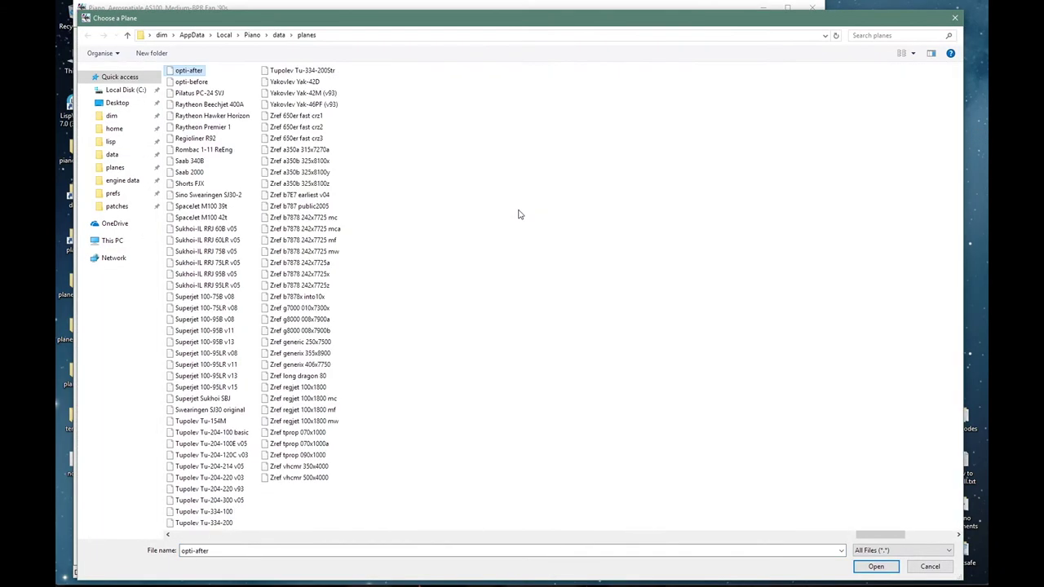
pyautogui.click(885, 566)
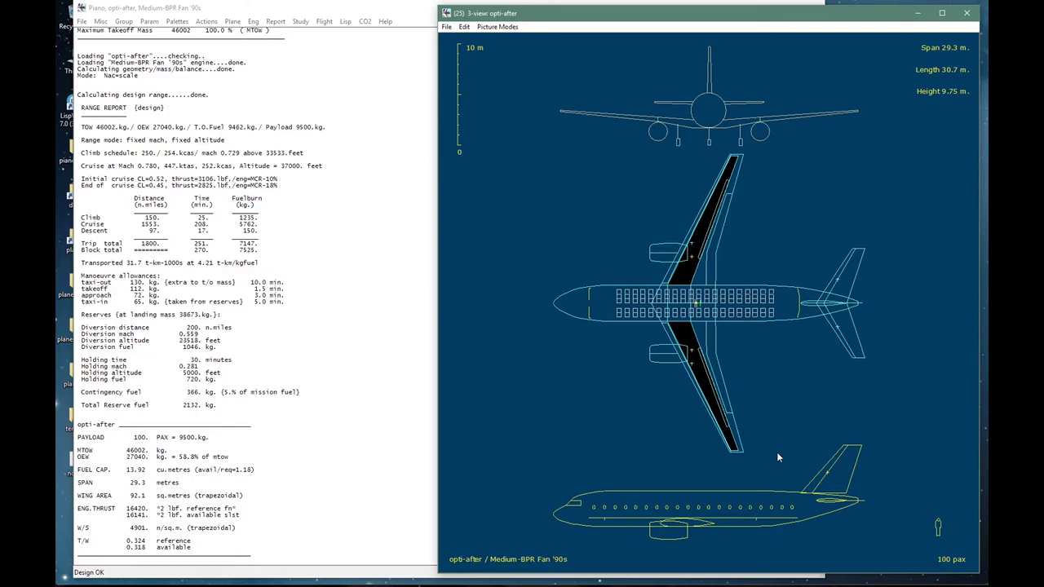
pyautogui.click(445, 26)
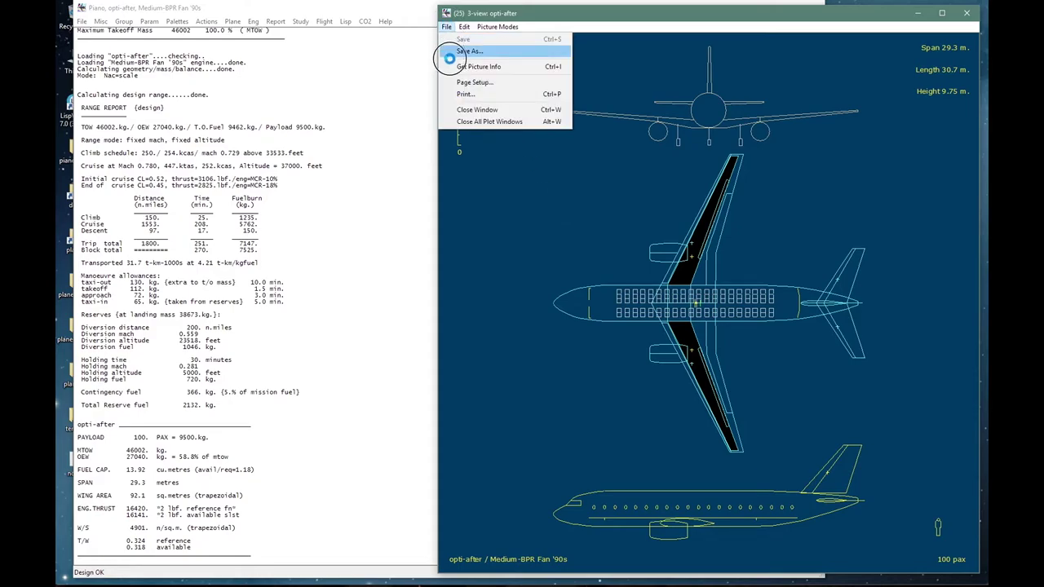
pyautogui.click(489, 123)
# Start a two-parameter study varying wing area from 75 to 125 in steps of 5.
pyautogui.click(300, 21)
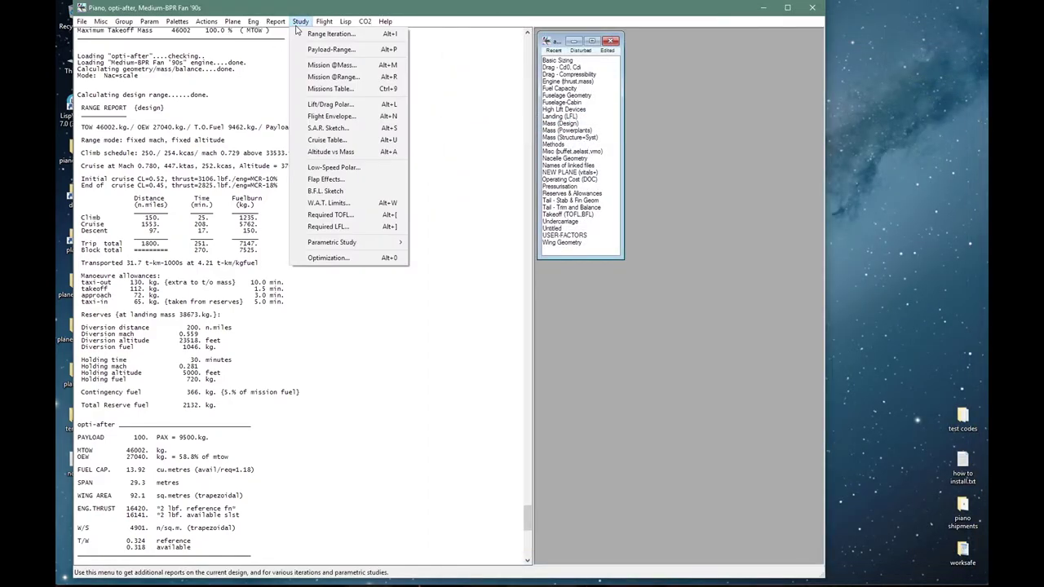
pyautogui.moveTo(352, 243)
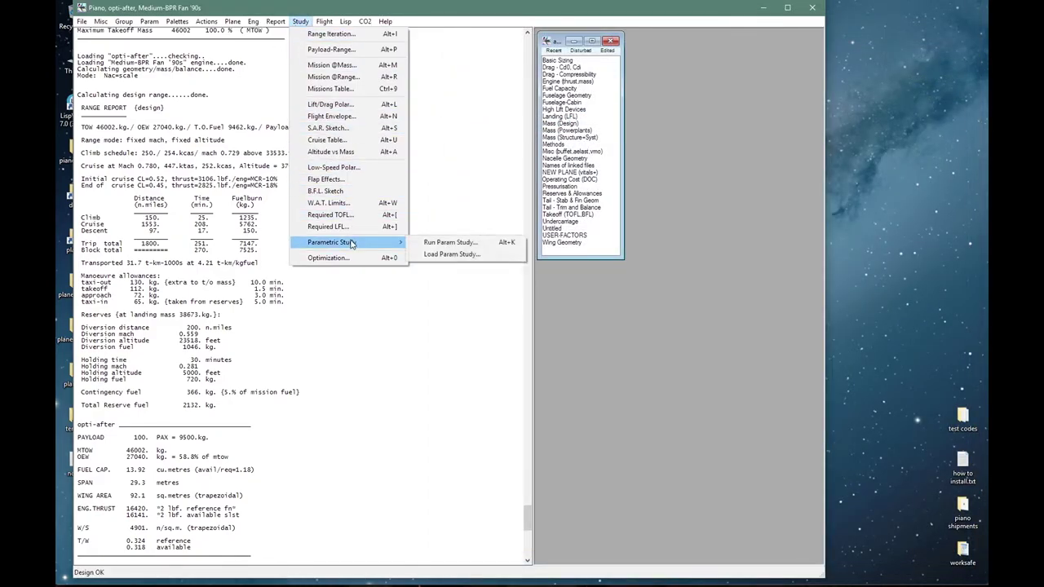
pyautogui.click(428, 242)
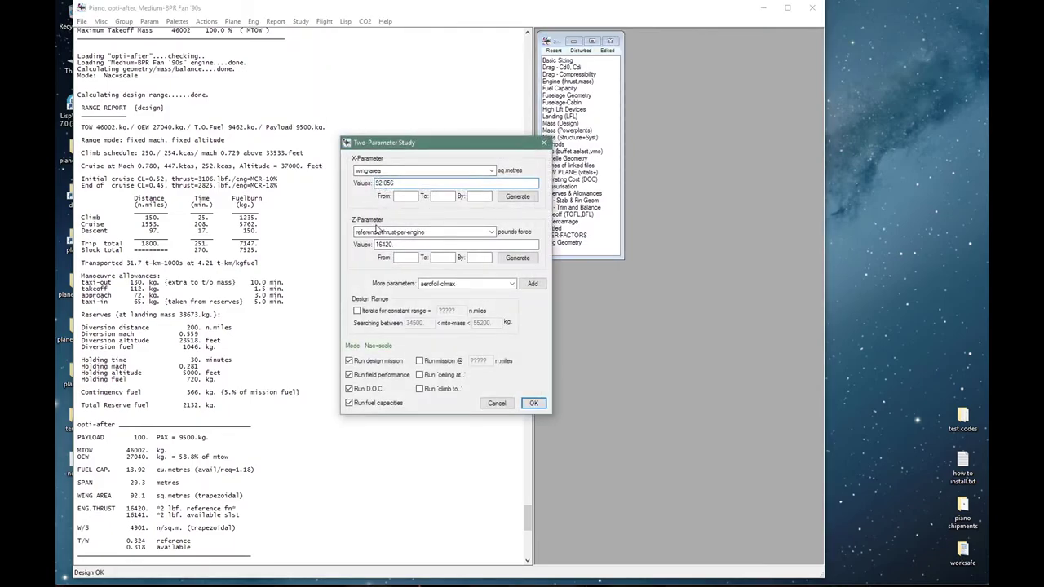
pyautogui.click(403, 198)
pyautogui.write('75')
pyautogui.click(447, 196)
pyautogui.click(477, 197)
pyautogui.write('5')
pyautogui.click(514, 197)
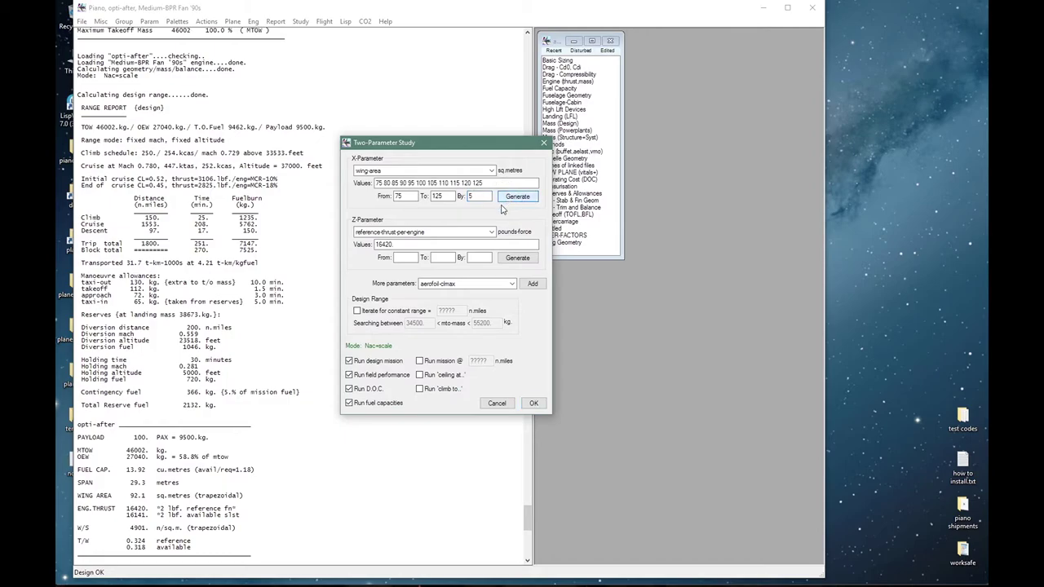
# Vary reference thrust from 15000 to 20000 in steps of 500.
pyautogui.click(441, 243)
pyautogui.click(402, 257)
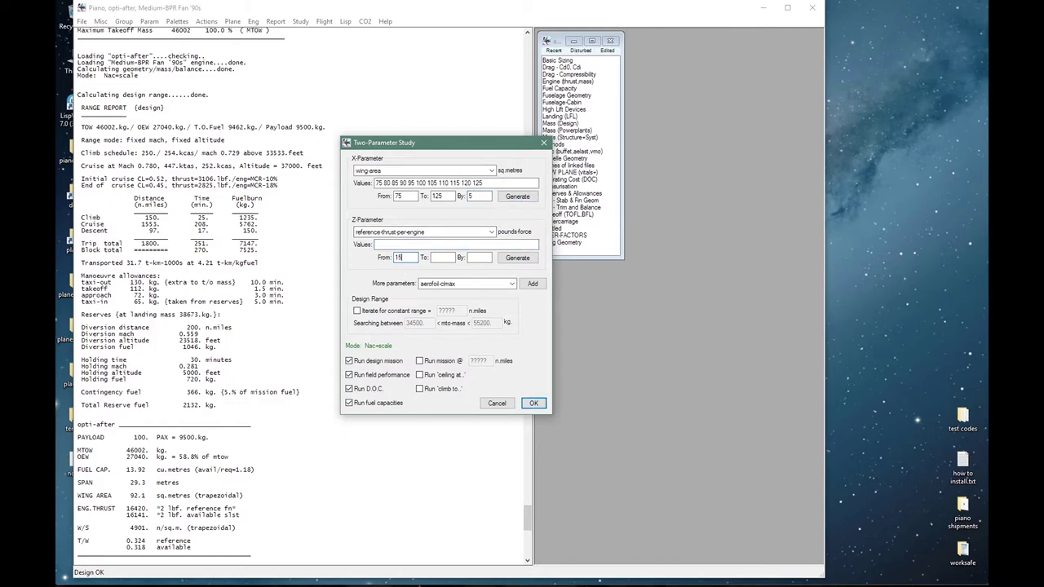
pyautogui.click(441, 256)
pyautogui.write('20000')
pyautogui.click(477, 257)
pyautogui.click(517, 257)
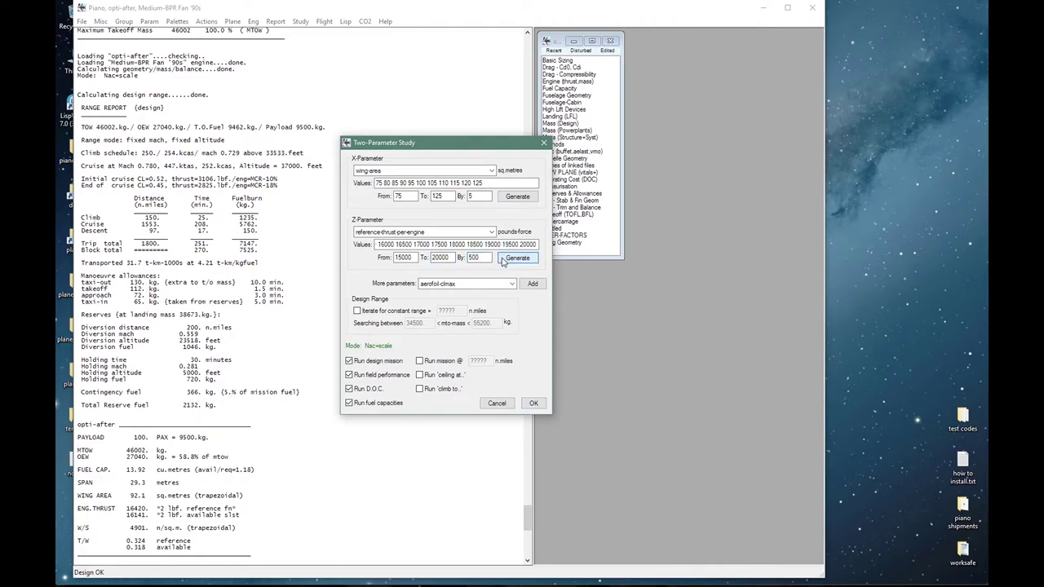
# Hold design range constant at 1800 n.mile, run the study and save it over 'temporary'.
pyautogui.click(359, 310)
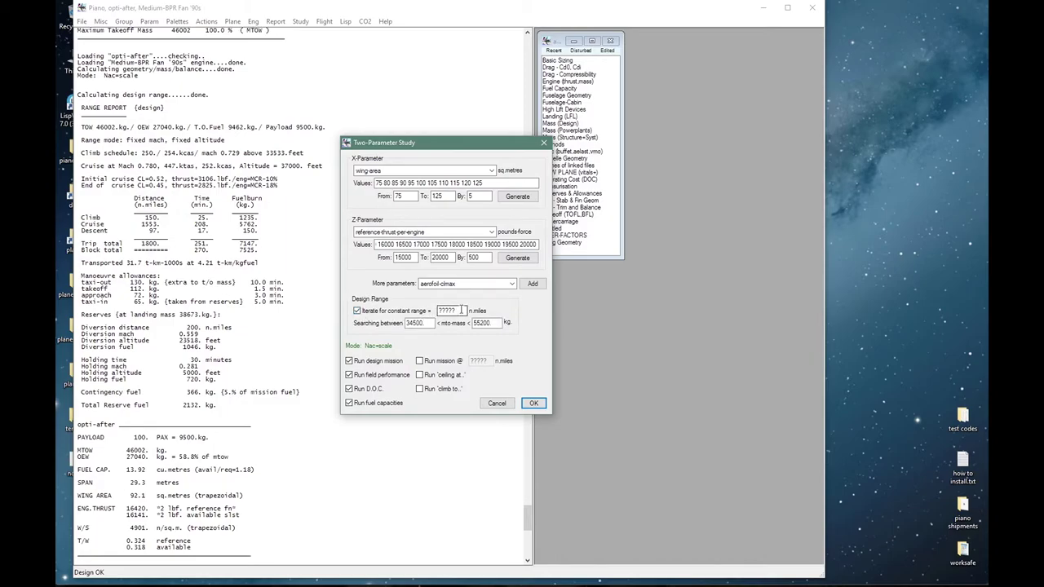
pyautogui.doubleClick(462, 310)
pyautogui.write('1800')
pyautogui.click(533, 404)
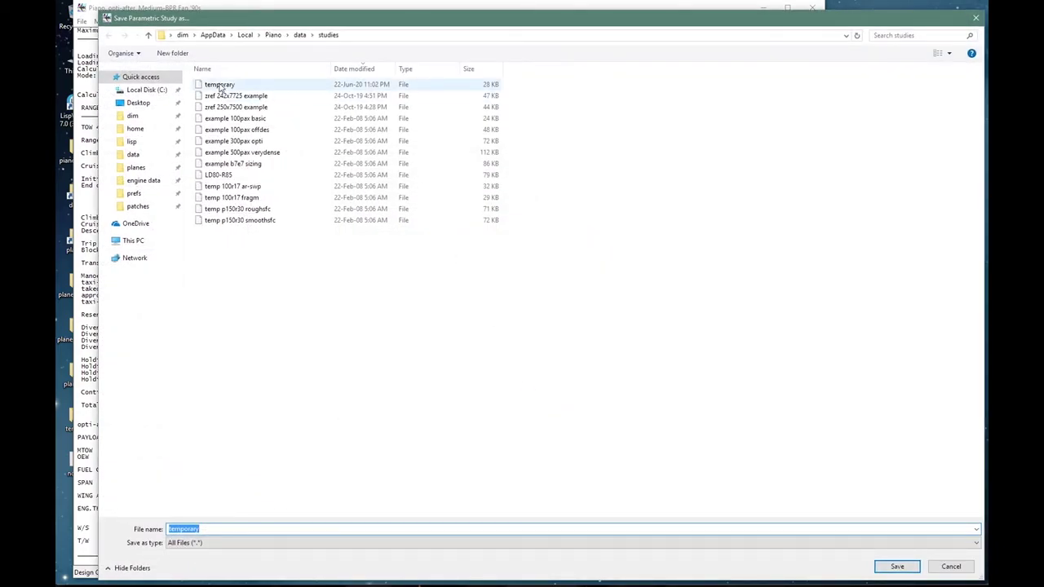
pyautogui.doubleClick(220, 84)
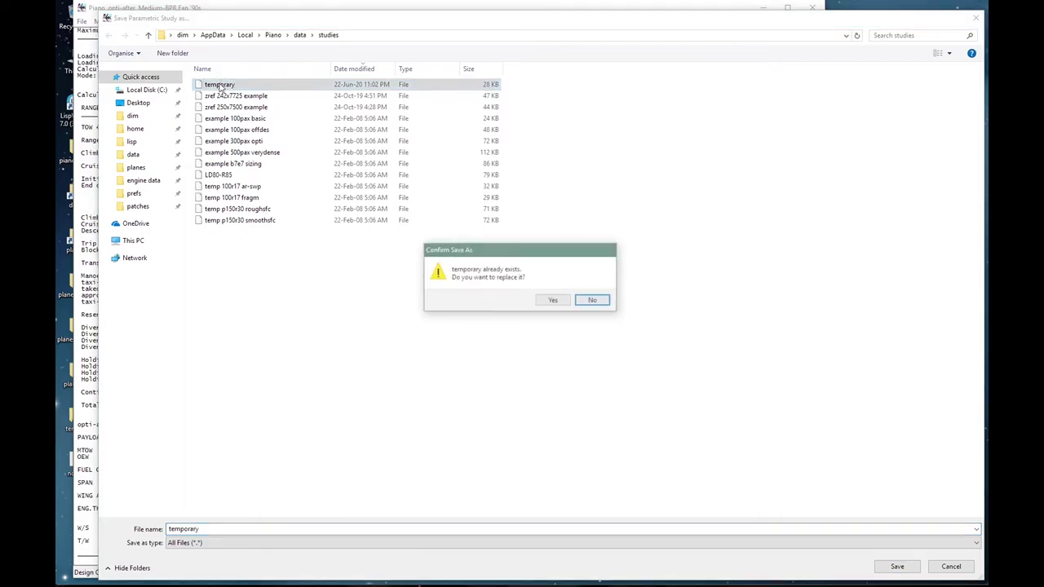
pyautogui.click(546, 298)
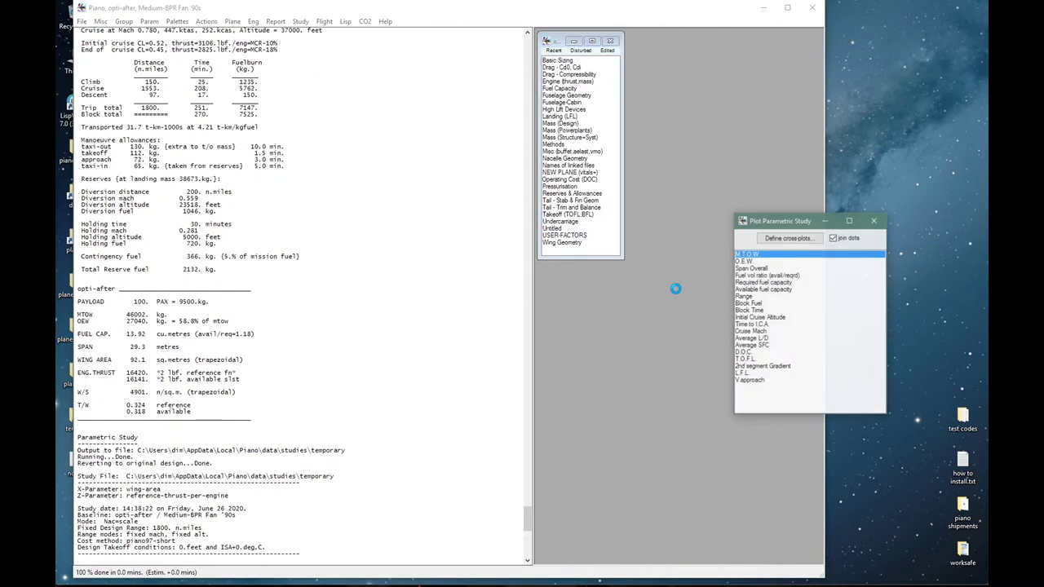
# Plot MTOW against wing area and discard the plot.
pyautogui.doubleClick(765, 255)
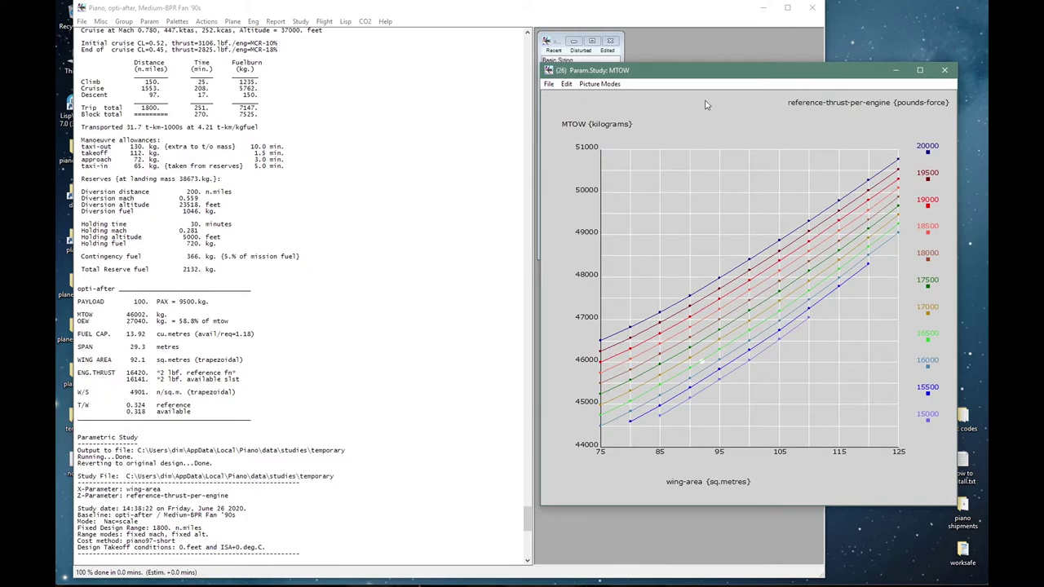
pyautogui.click(599, 84)
pyautogui.click(604, 108)
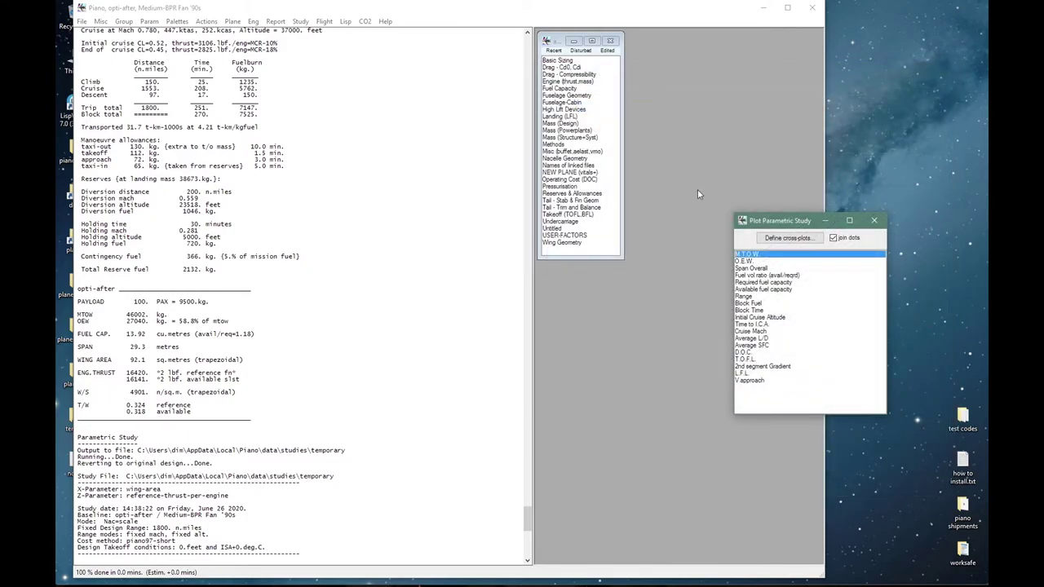
# View and close the block fuel and D.O.C. study plots.
pyautogui.doubleClick(765, 304)
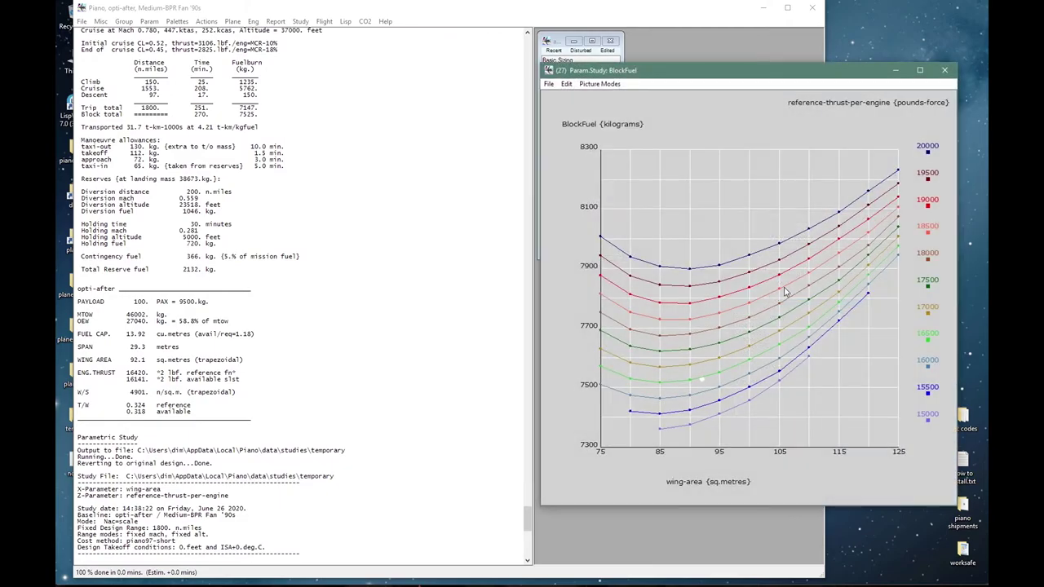
pyautogui.click(841, 293)
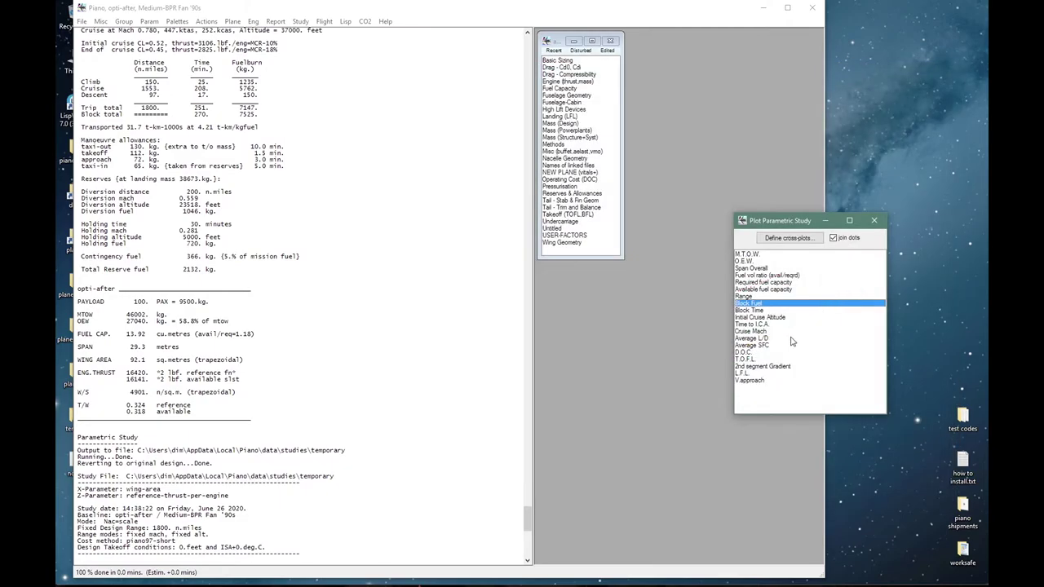
pyautogui.doubleClick(755, 353)
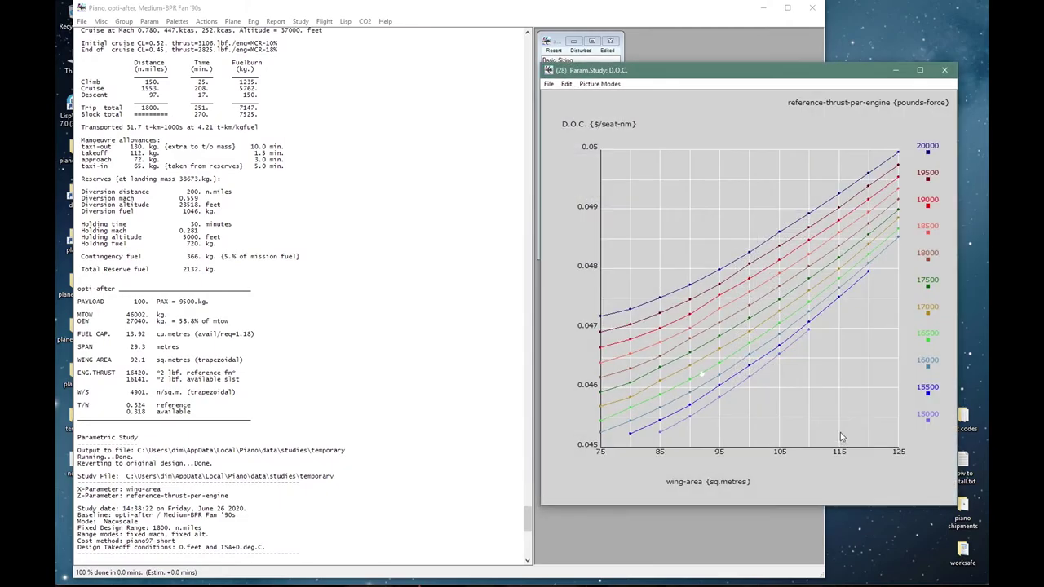
pyautogui.click(839, 386)
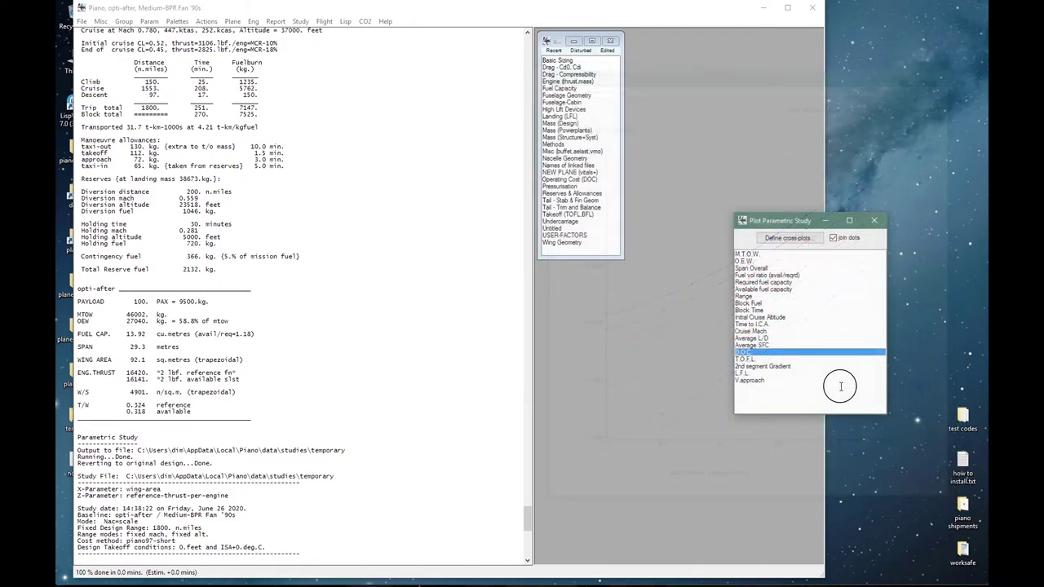
pyautogui.click(779, 238)
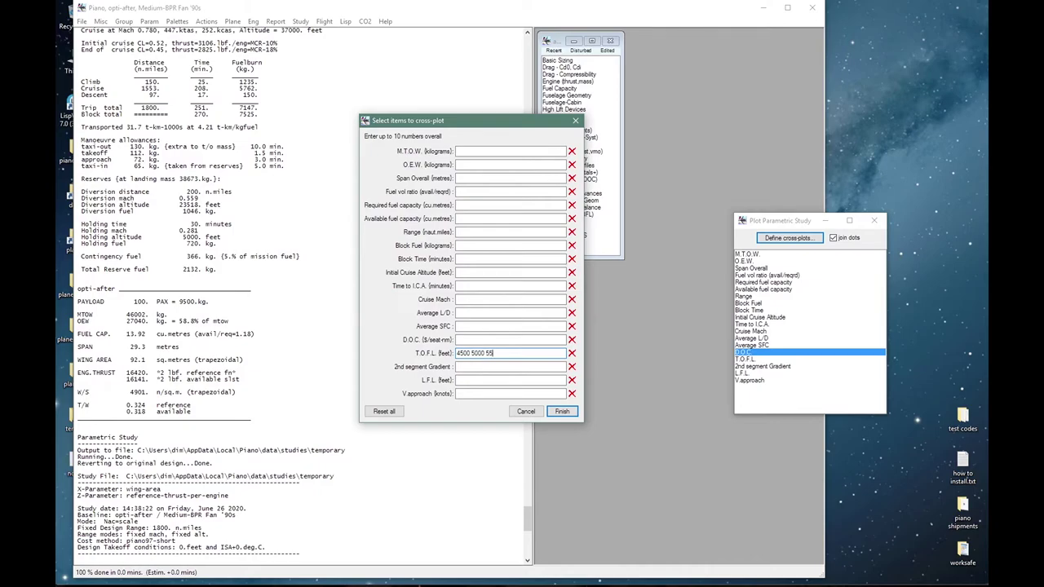
# Define T.O.F.L. 4500–5500 ft and V.approach 120–130 kt cross-plot lines and view the MTOW plot.
pyautogui.click(471, 393)
pyautogui.click(556, 411)
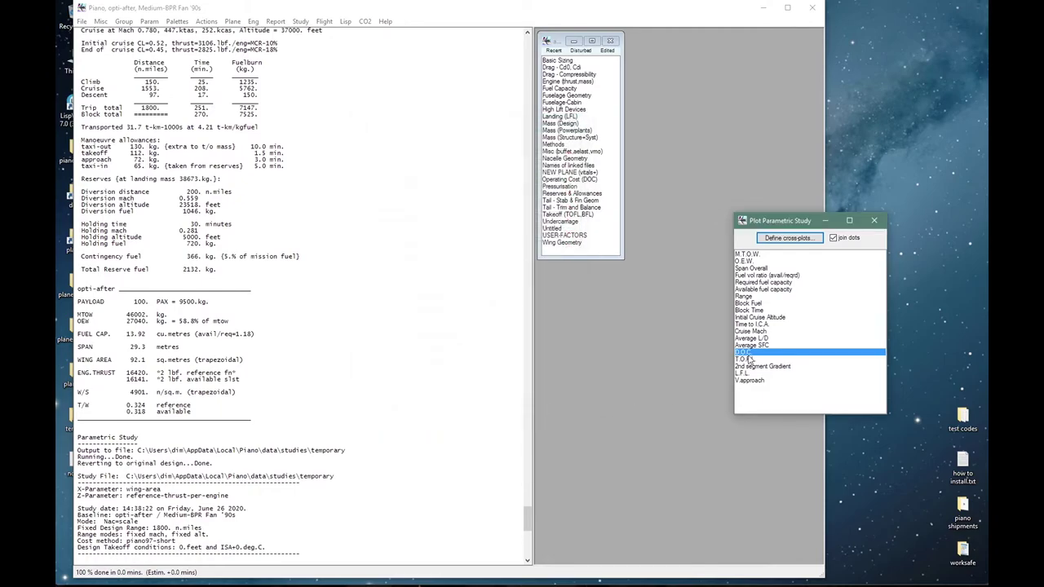
pyautogui.doubleClick(767, 255)
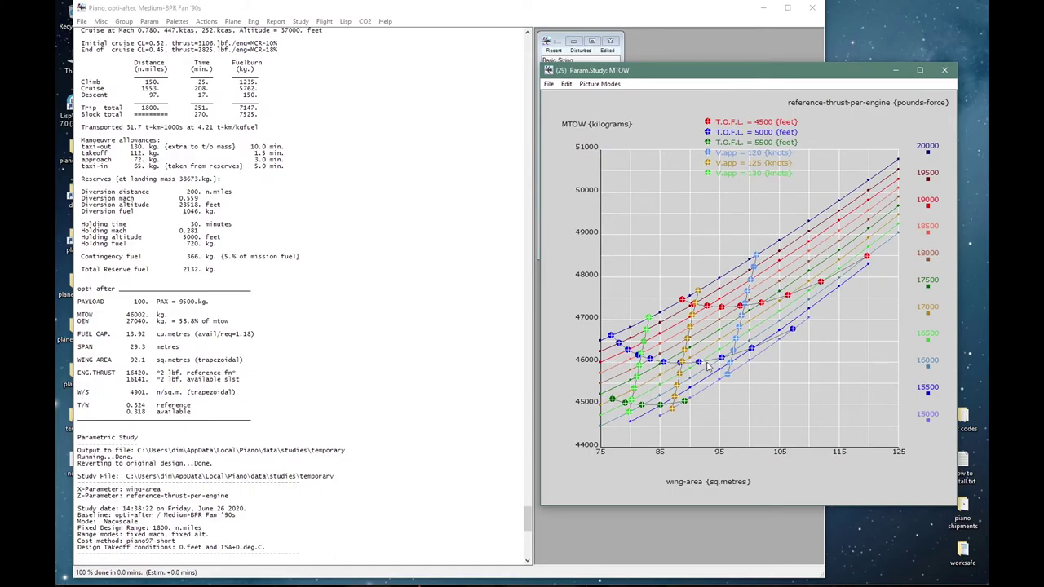
pyautogui.click(713, 249)
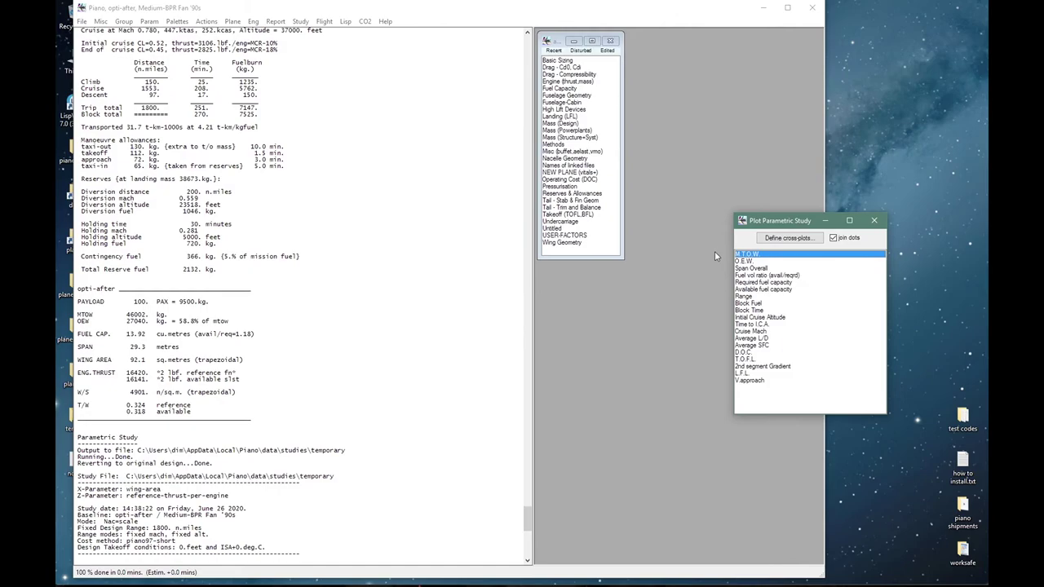
# View the block fuel and D.O.C. plots with cross-plot lines, then close the plot list.
pyautogui.click(744, 304)
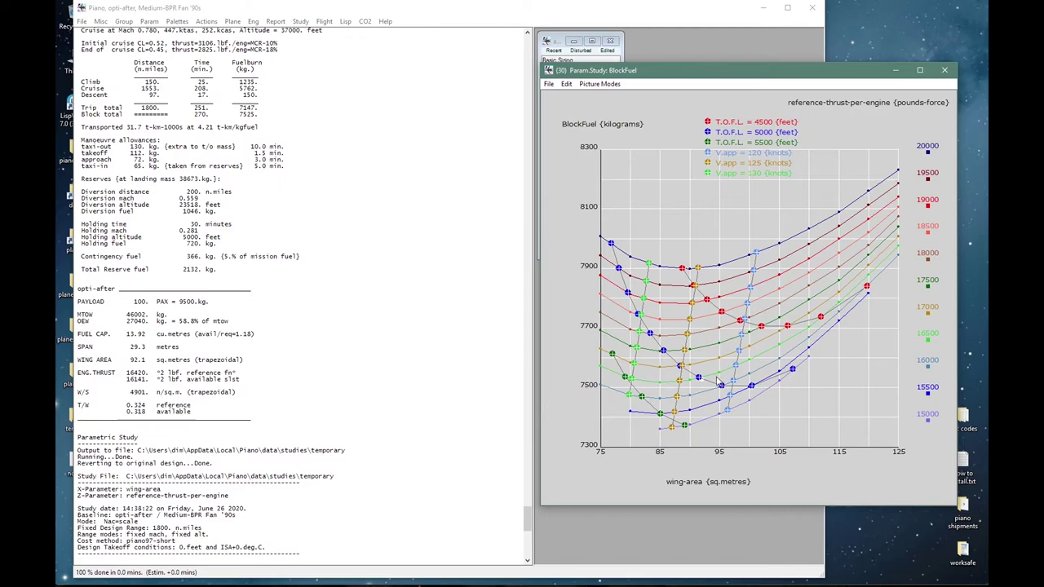
pyautogui.click(791, 352)
pyautogui.doubleClick(791, 351)
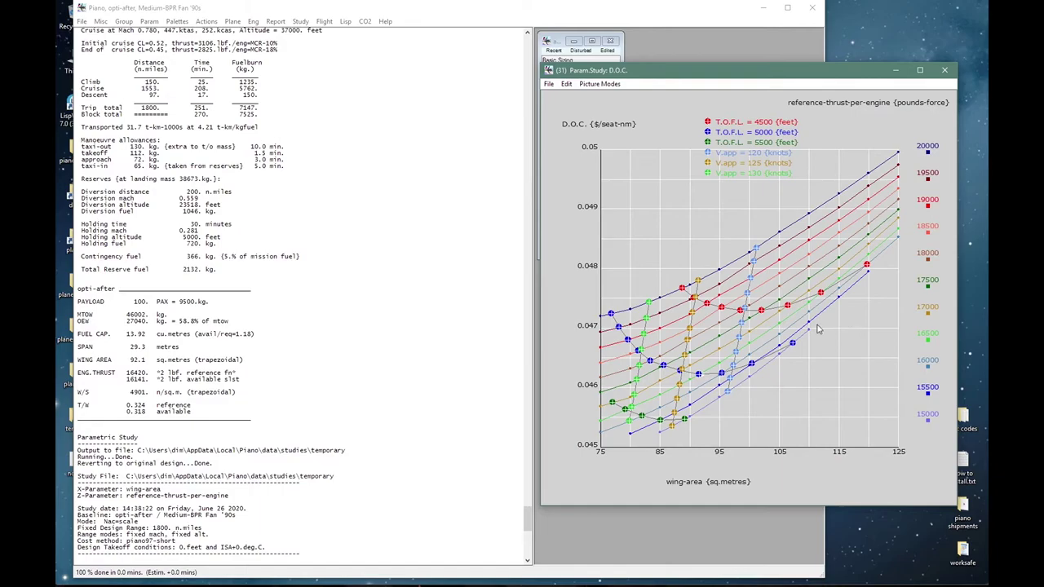
pyautogui.hotkey('alt', 'F4')
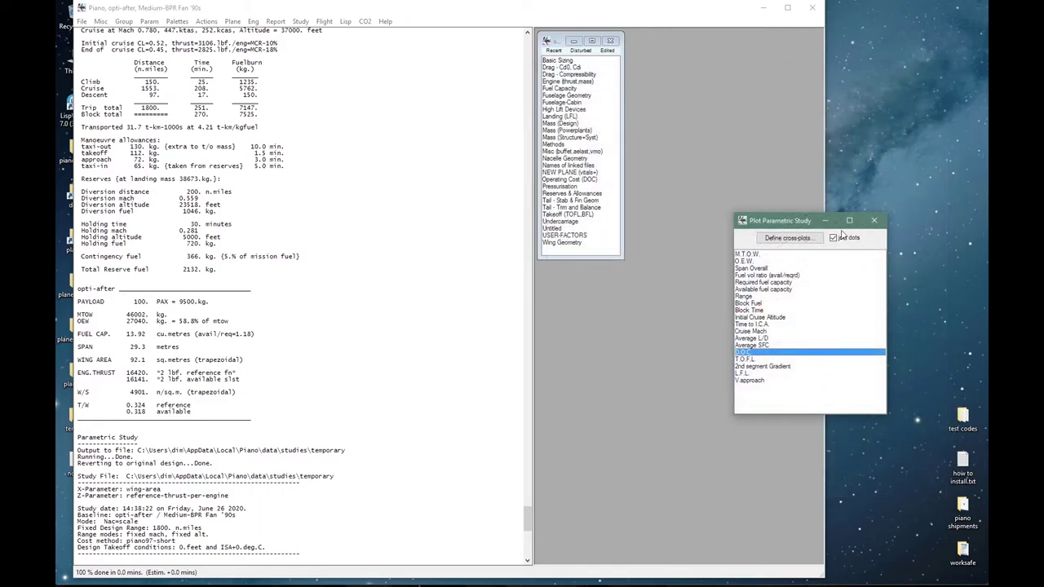
pyautogui.click(873, 222)
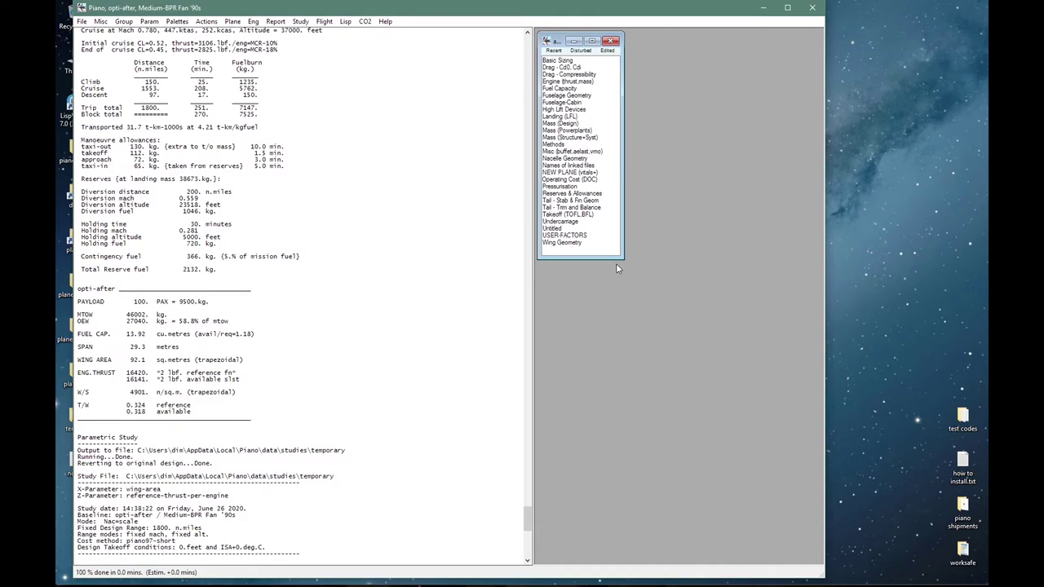
# Show the wing geometry parameters and choose the Airbus Gross definition for re-sizing the wing.
pyautogui.doubleClick(583, 243)
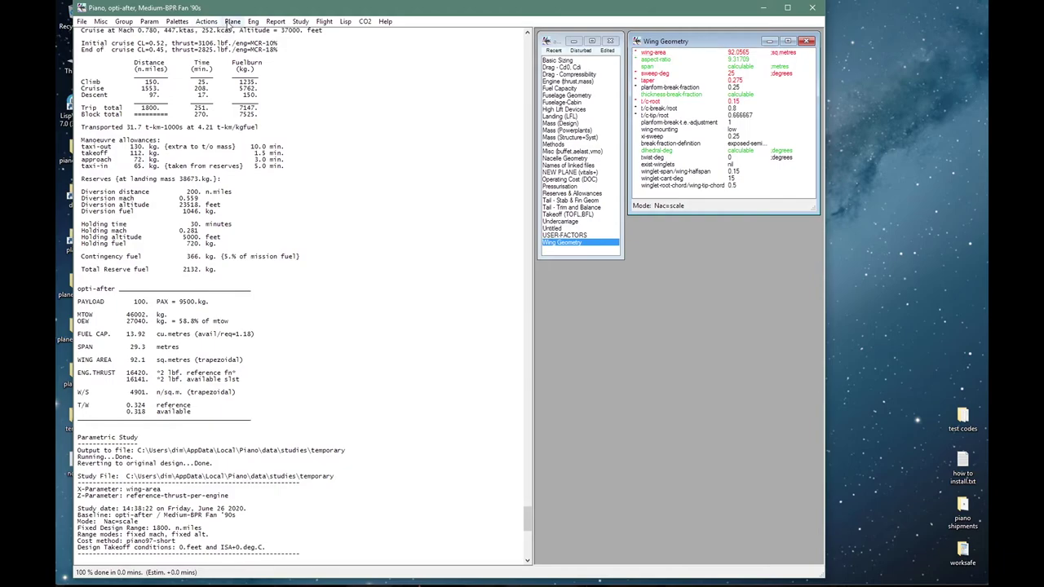
pyautogui.click(232, 22)
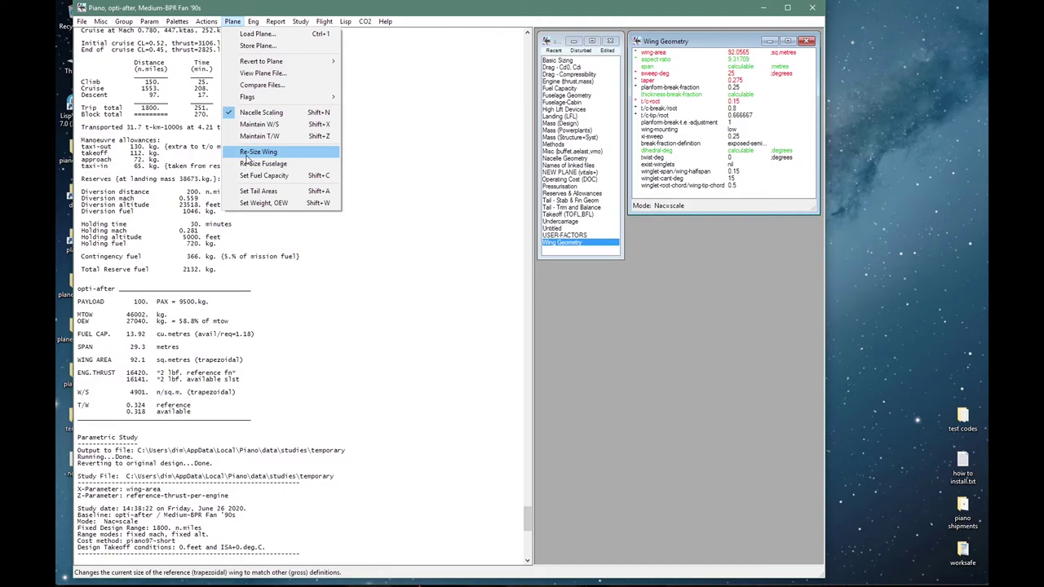
pyautogui.click(245, 156)
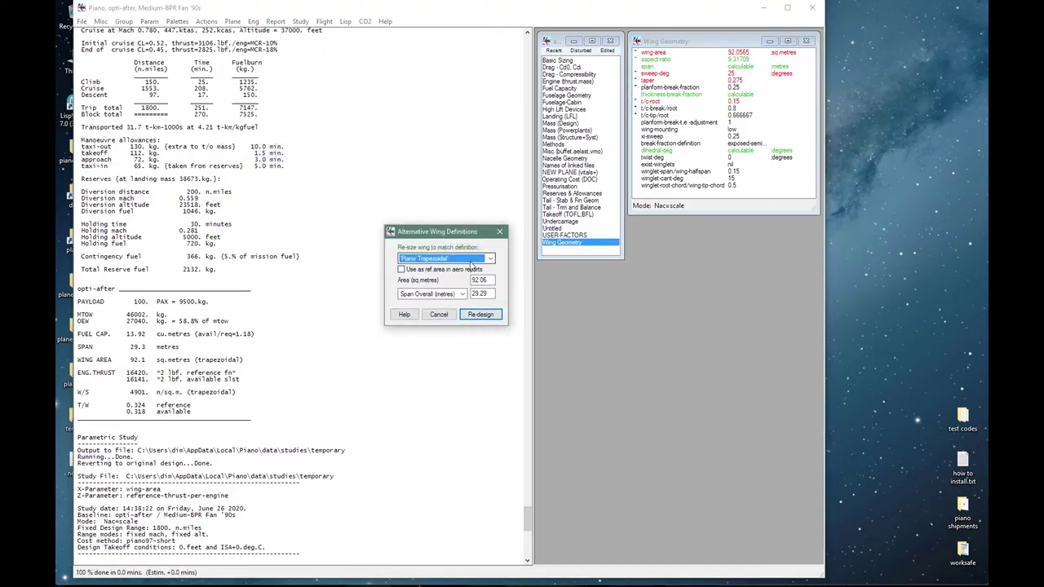
pyautogui.click(469, 261)
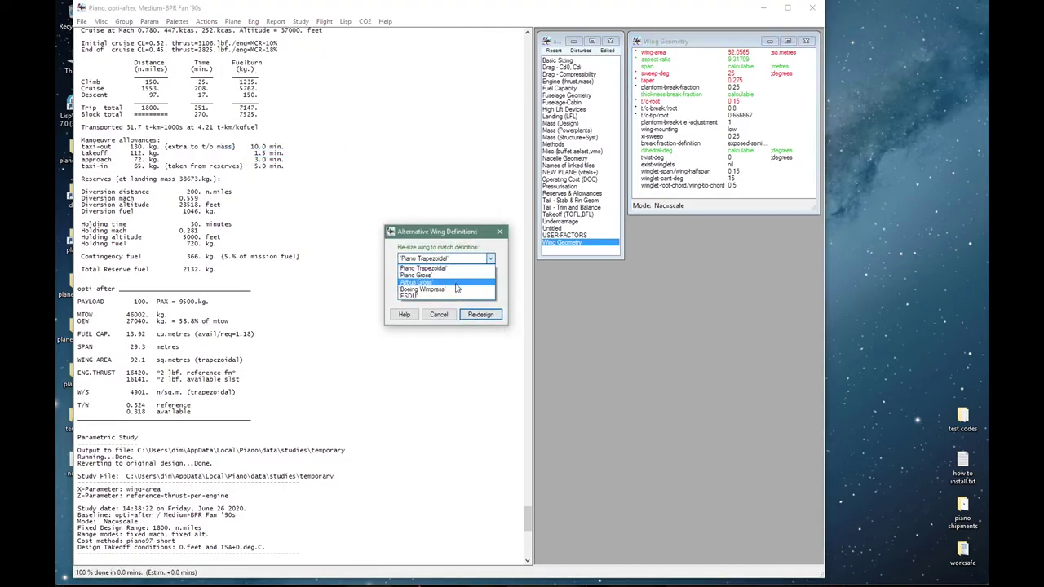
pyautogui.click(457, 282)
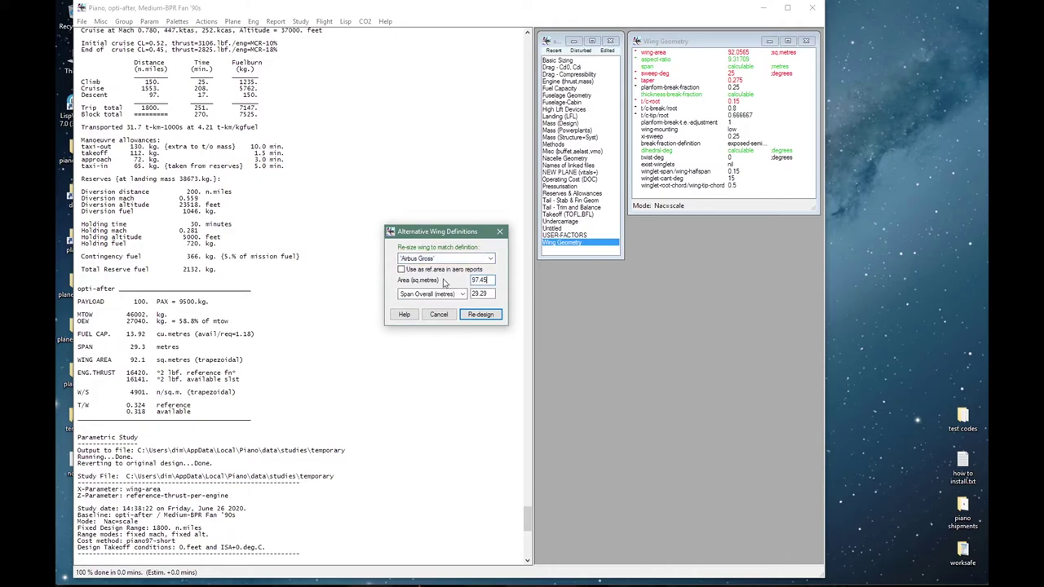
# Re-design the wing to a 100 sq.m reference area and 30 m span.
pyautogui.click(401, 269)
pyautogui.click(489, 279)
pyautogui.moveTo(489, 279); pyautogui.dragTo(432, 280)
pyautogui.write('100')
pyautogui.moveTo(487, 294); pyautogui.dragTo(418, 296)
pyautogui.write('30')
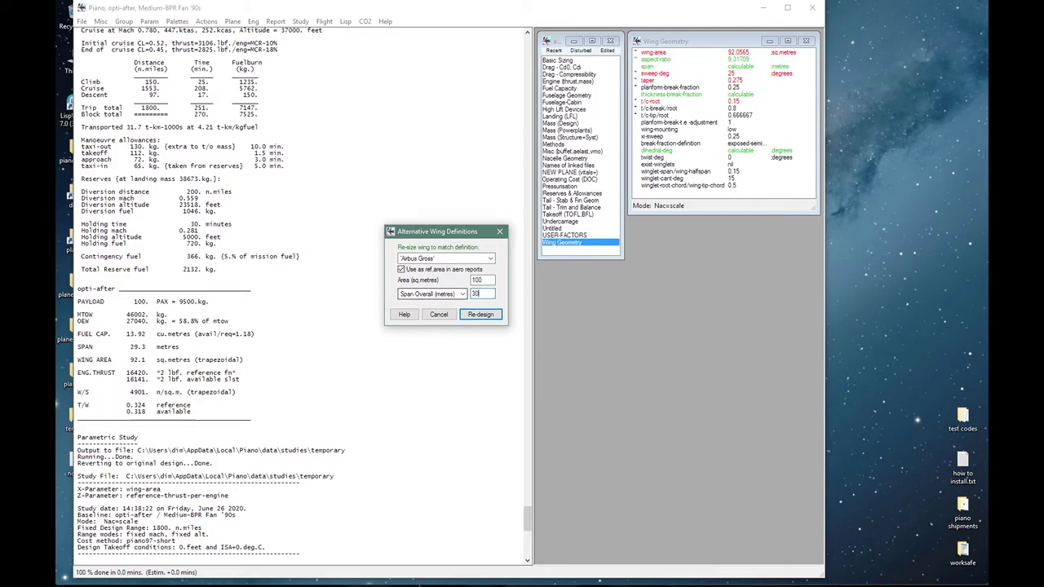
pyautogui.click(413, 317)
pyautogui.click(515, 367)
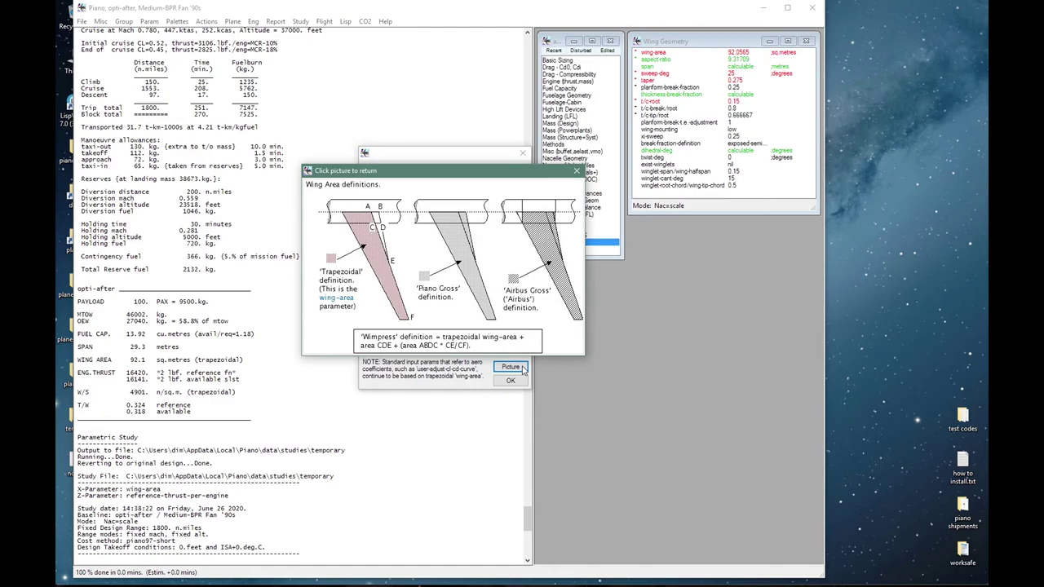
pyautogui.click(485, 267)
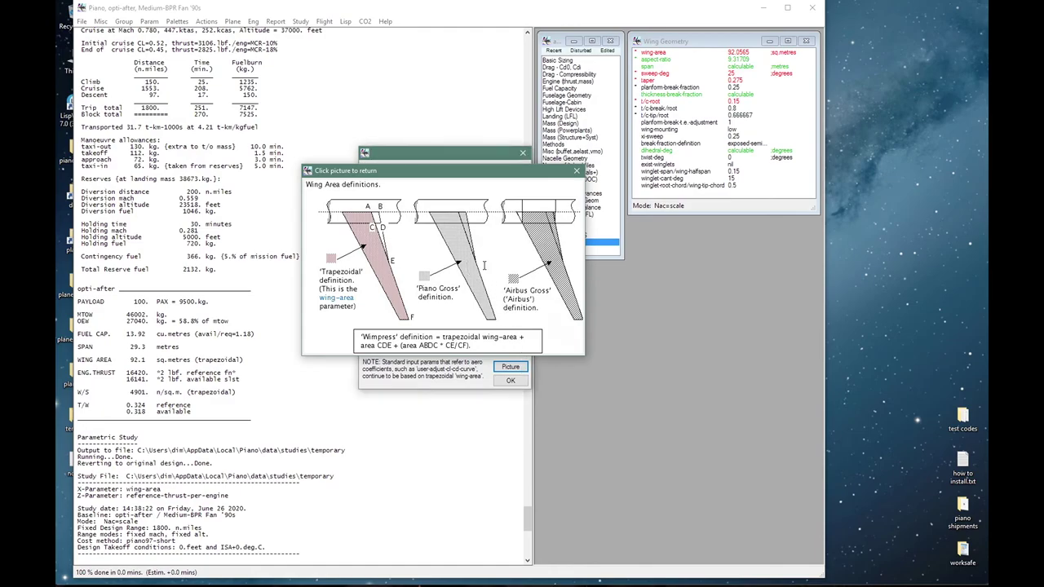
pyautogui.click(510, 380)
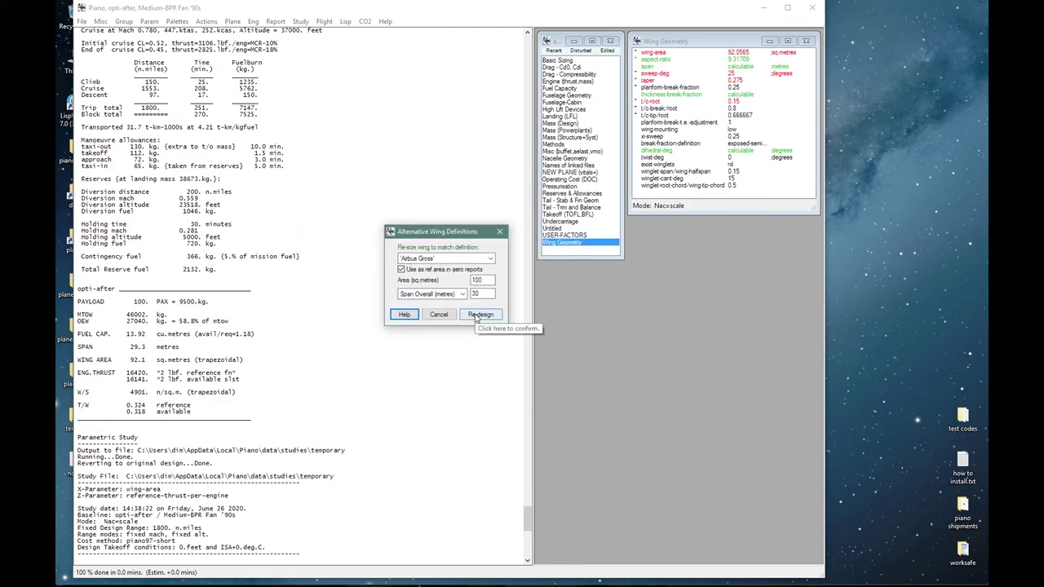
pyautogui.click(477, 318)
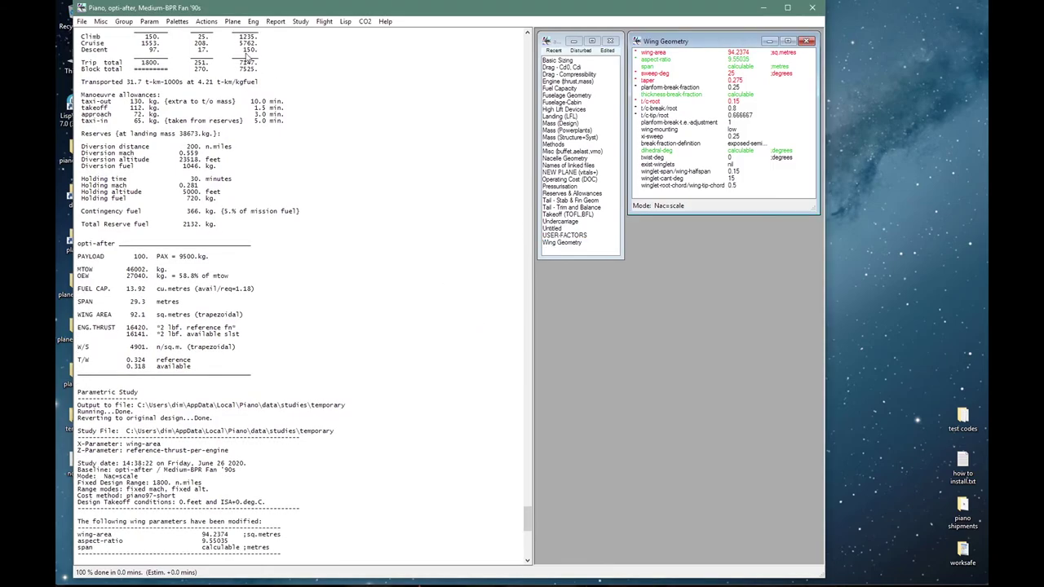
pyautogui.click(275, 22)
pyautogui.click(295, 100)
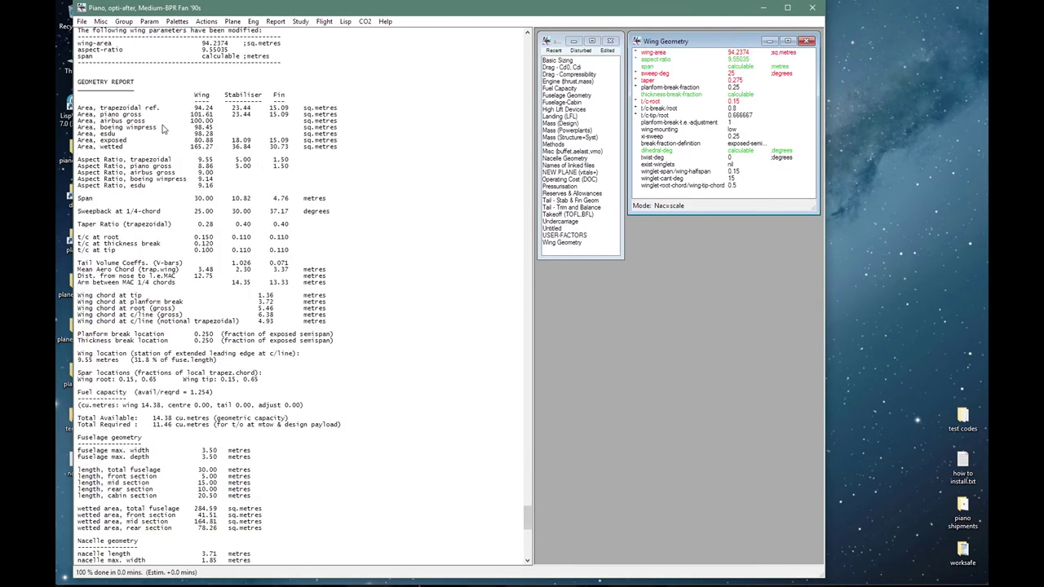
pyautogui.click(179, 120)
pyautogui.moveTo(179, 122); pyautogui.dragTo(222, 124)
pyautogui.moveTo(186, 198); pyautogui.dragTo(216, 202)
pyautogui.moveTo(190, 110); pyautogui.dragTo(219, 112)
pyautogui.click(232, 23)
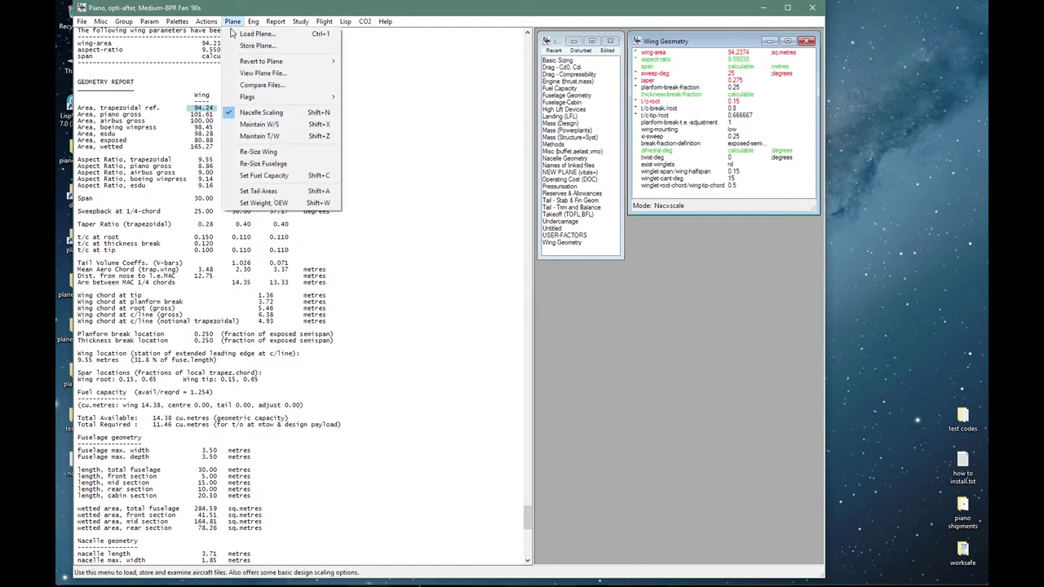
pyautogui.click(265, 176)
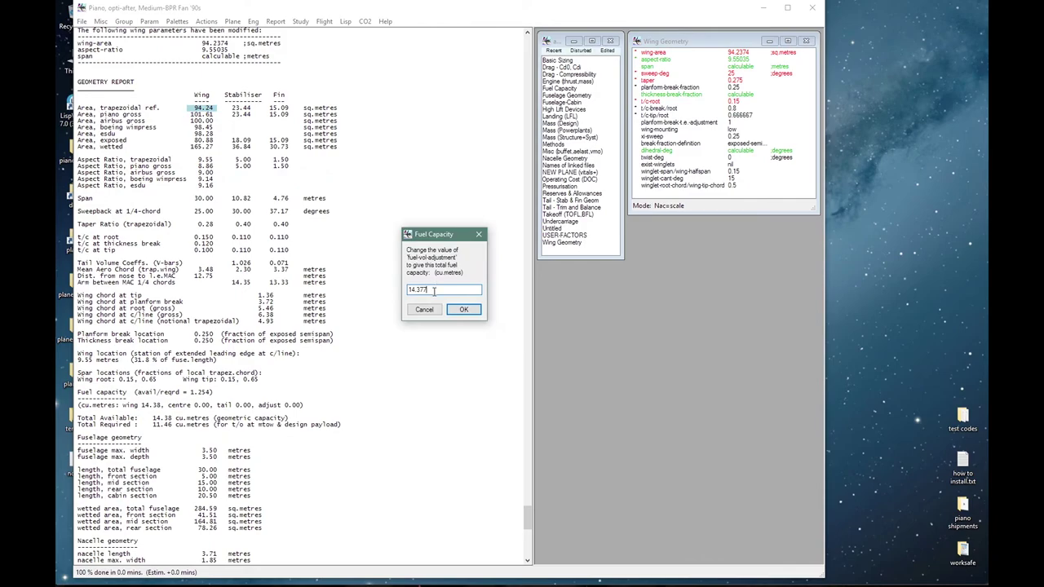
pyautogui.write('15')
pyautogui.click(463, 310)
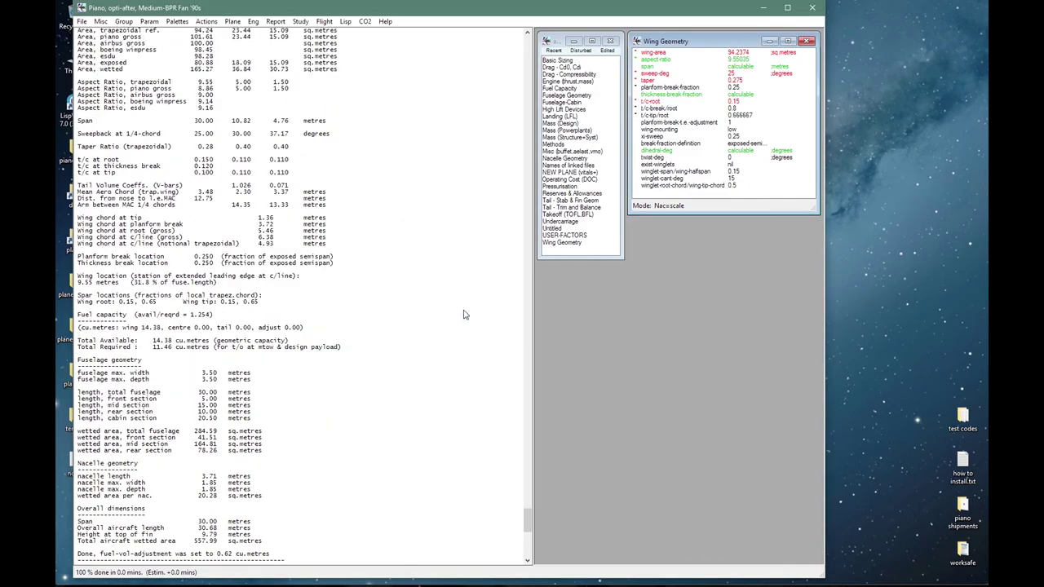
pyautogui.scroll(1, 367, 163)
pyautogui.click(234, 25)
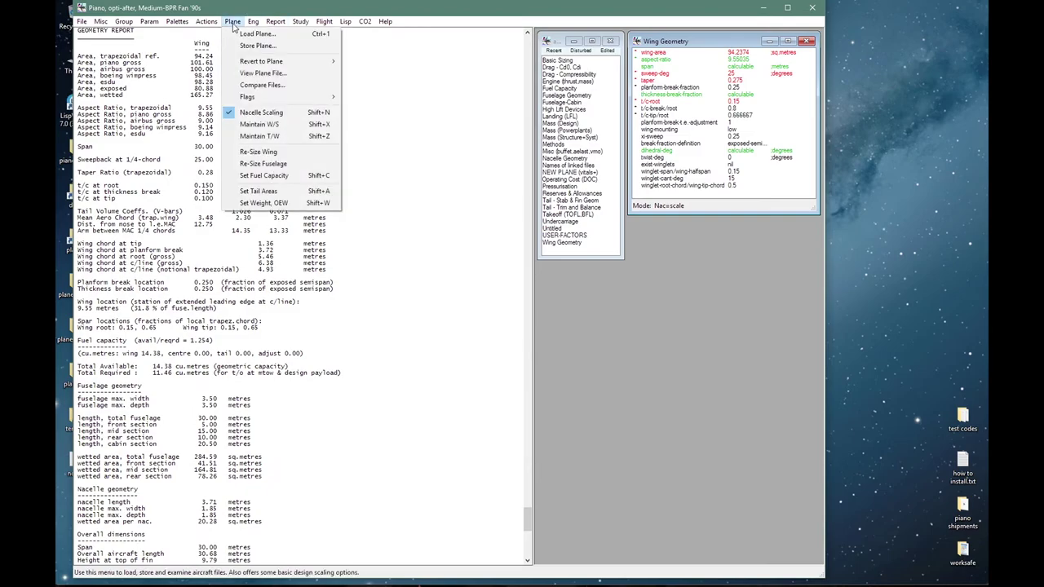
pyautogui.click(256, 193)
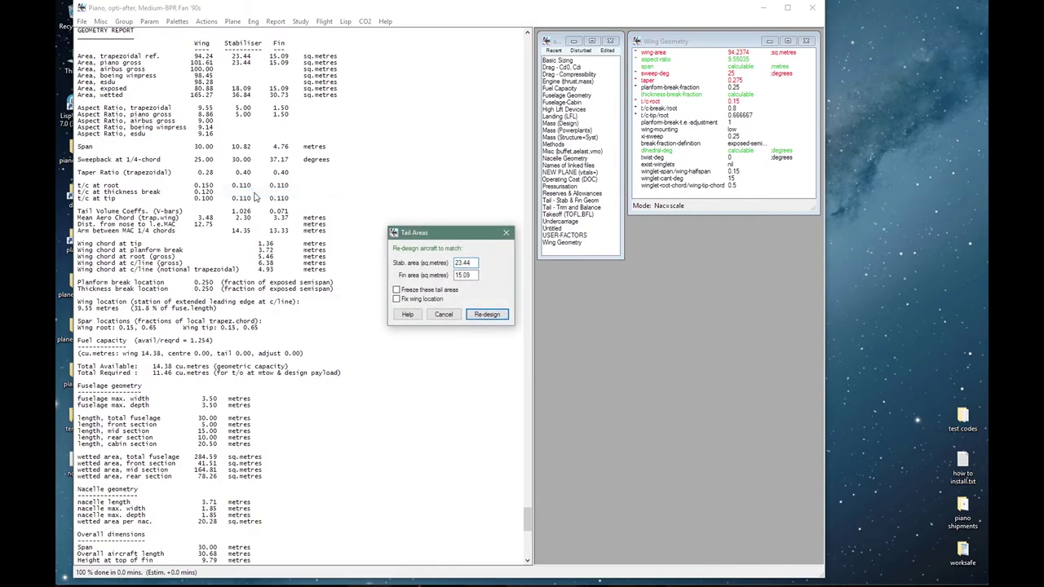
pyautogui.click(428, 291)
pyautogui.click(422, 301)
pyautogui.doubleClick(462, 263)
pyautogui.write('25')
pyautogui.doubleClick(462, 274)
pyautogui.write('15')
pyautogui.click(478, 317)
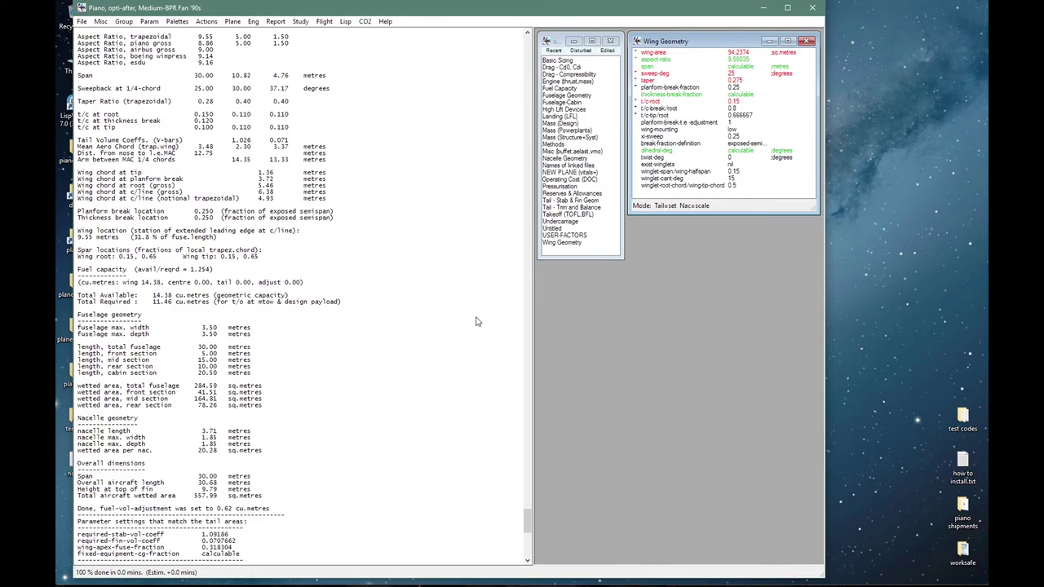
pyautogui.click(275, 22)
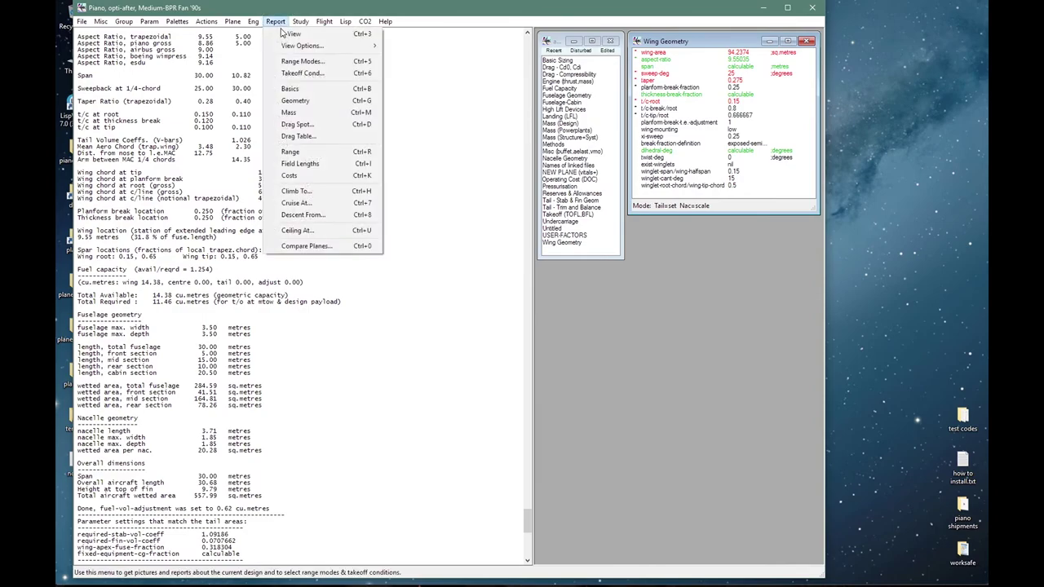
pyautogui.click(298, 100)
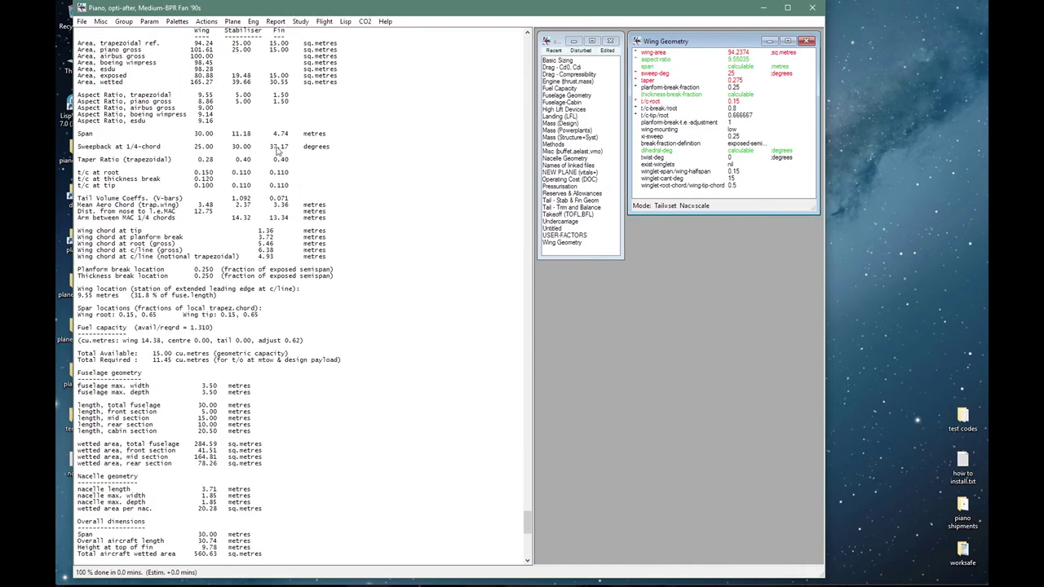
pyautogui.doubleClick(249, 42)
pyautogui.moveTo(253, 46); pyautogui.dragTo(293, 43)
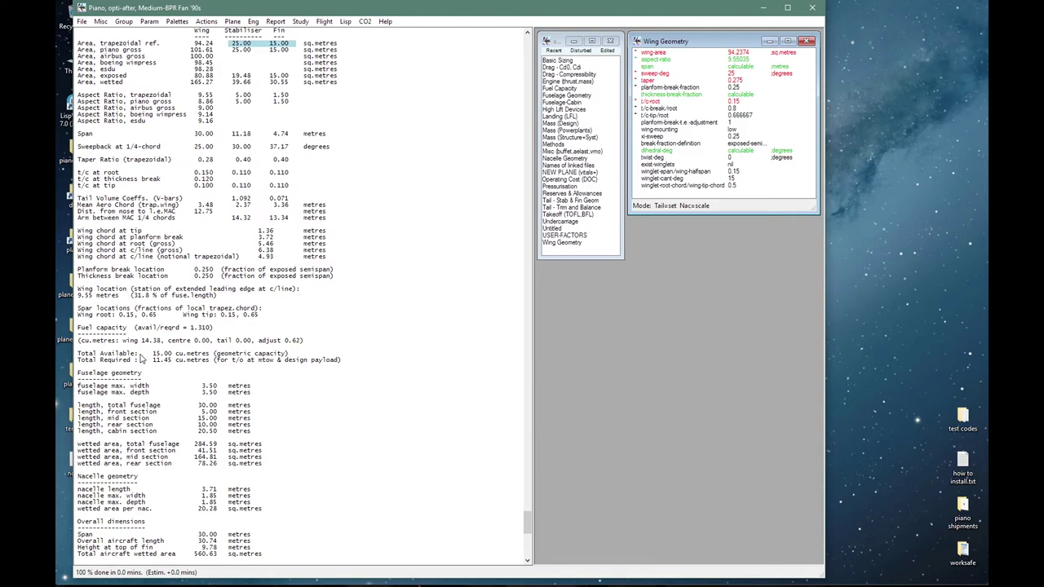
pyautogui.moveTo(146, 353); pyautogui.dragTo(173, 357)
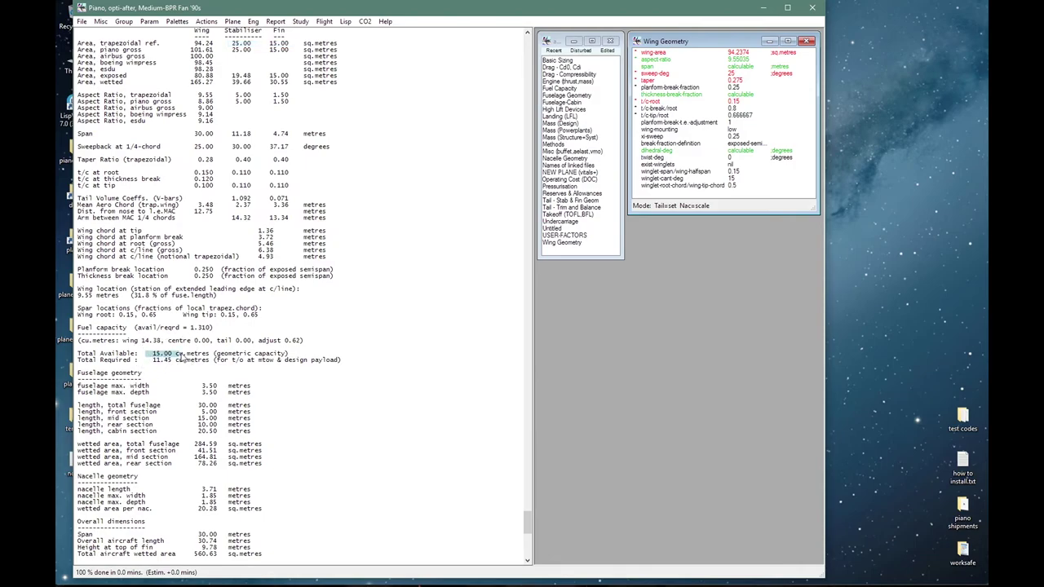
pyautogui.hotkey('alt', 'Tab')
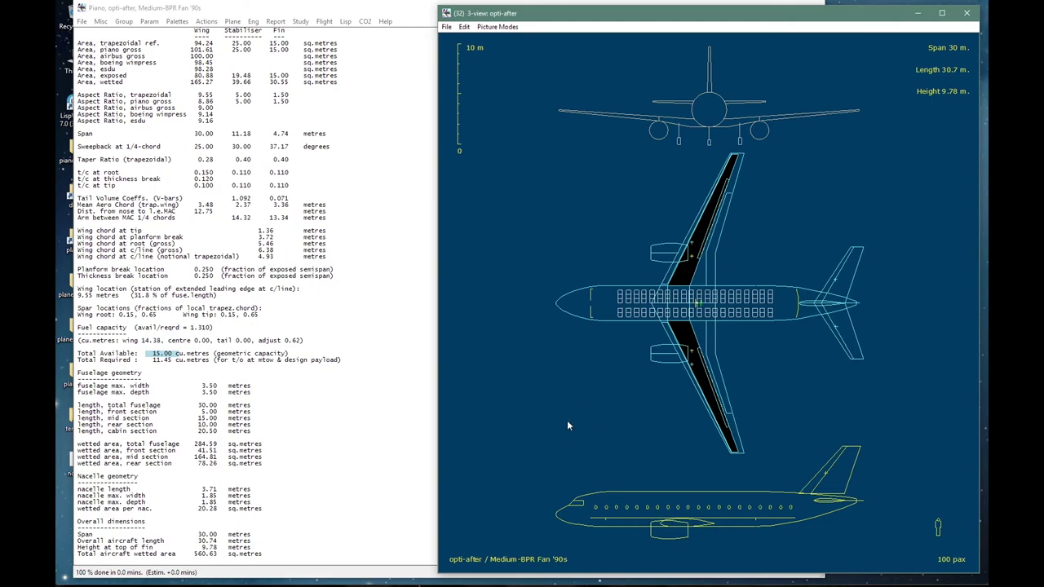
pyautogui.press('Escape')
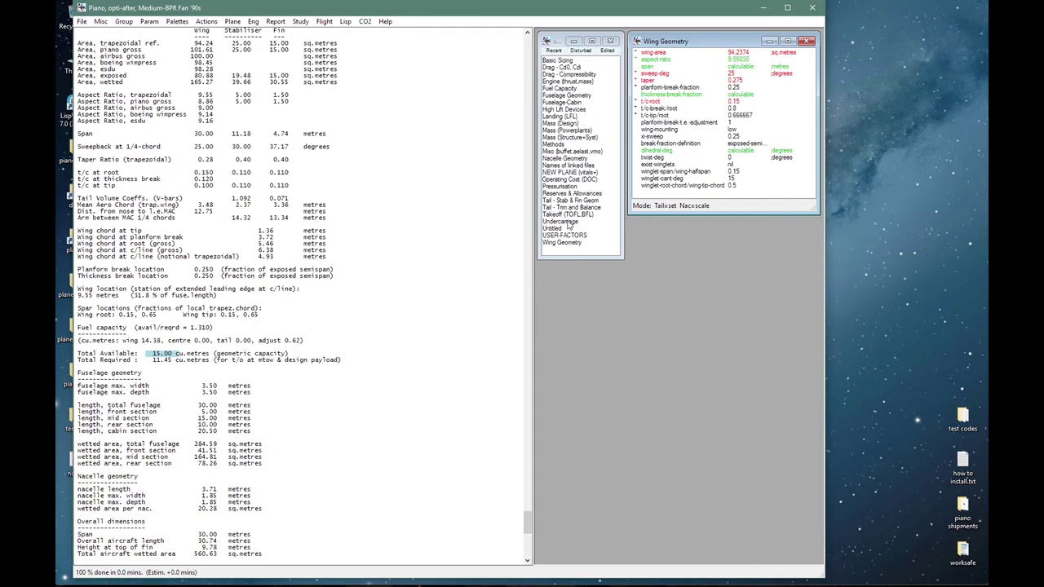
pyautogui.click(569, 208)
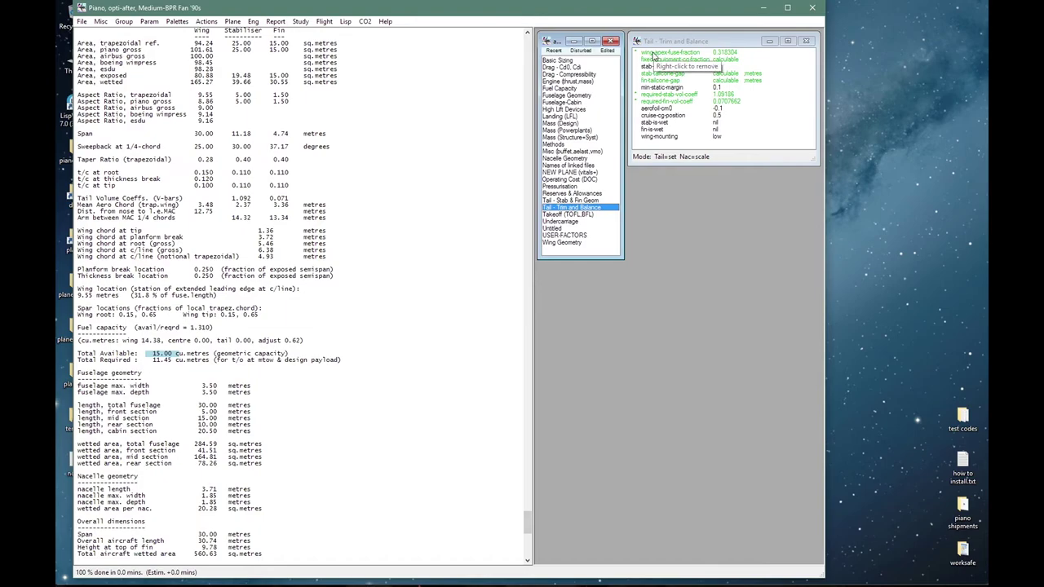
# Set wing-apex-fuse-fraction to 0.31 after reading its help, then close the 3-view.
pyautogui.doubleClick(652, 53)
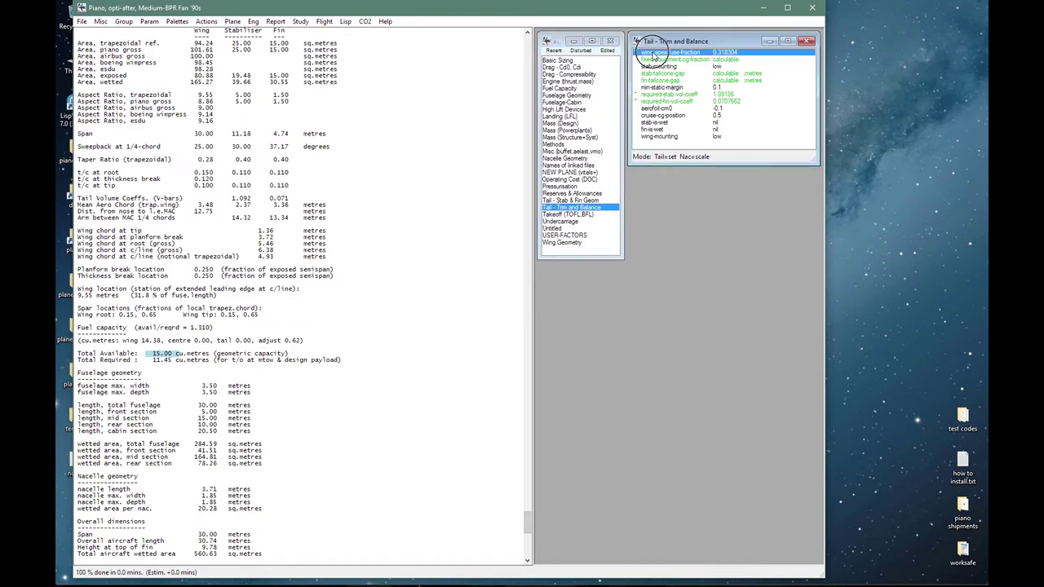
pyautogui.click(418, 323)
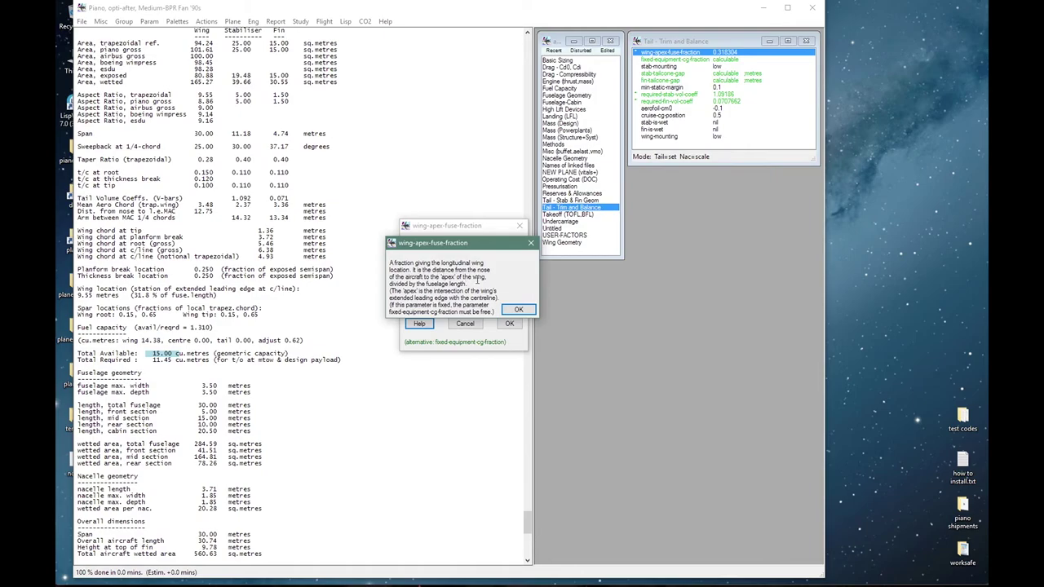
pyautogui.click(519, 309)
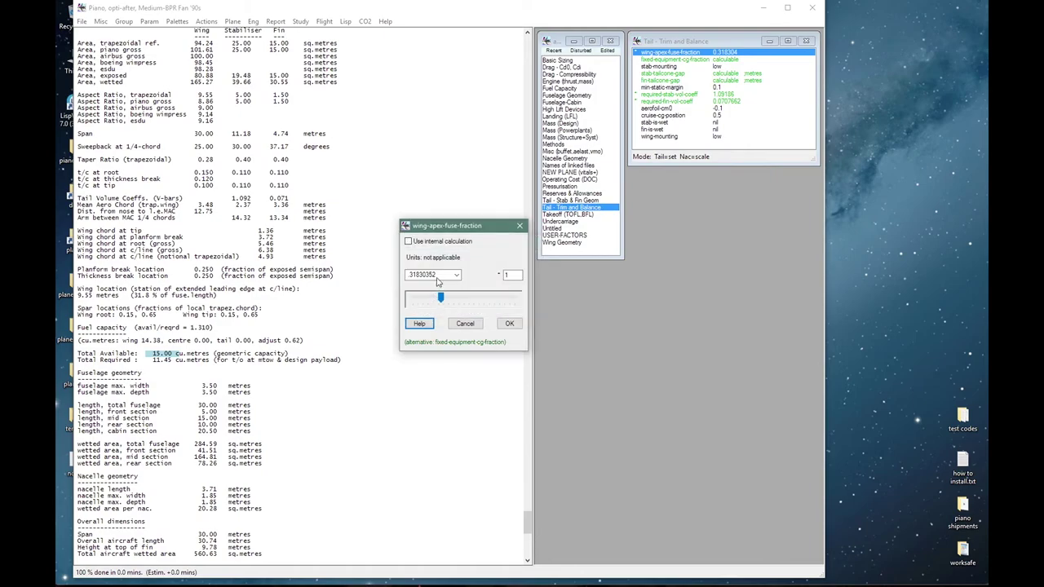
pyautogui.doubleClick(445, 276)
pyautogui.write('.31')
pyautogui.press('Return')
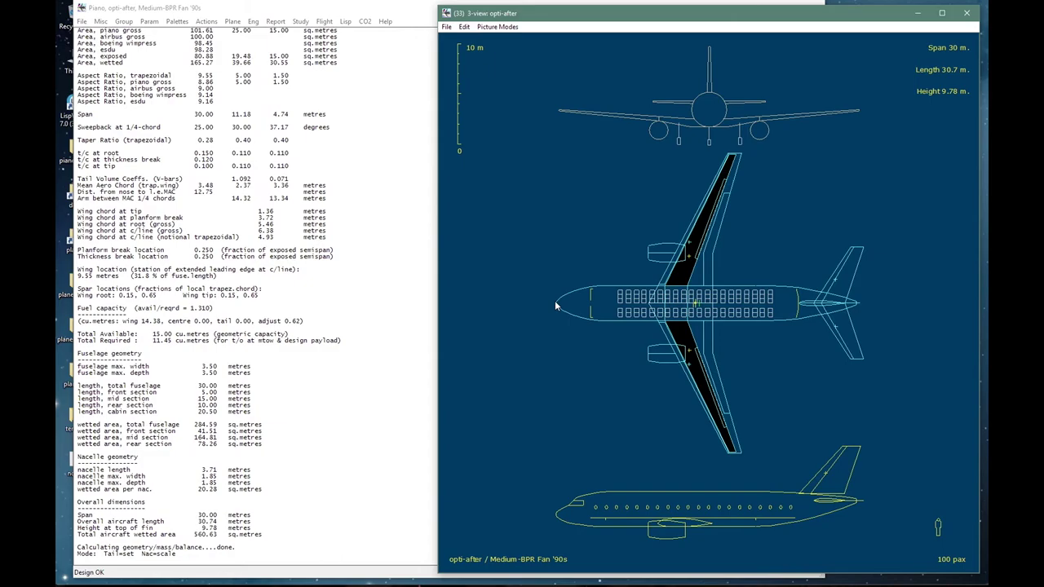
pyautogui.hotkey('alt', 'F4')
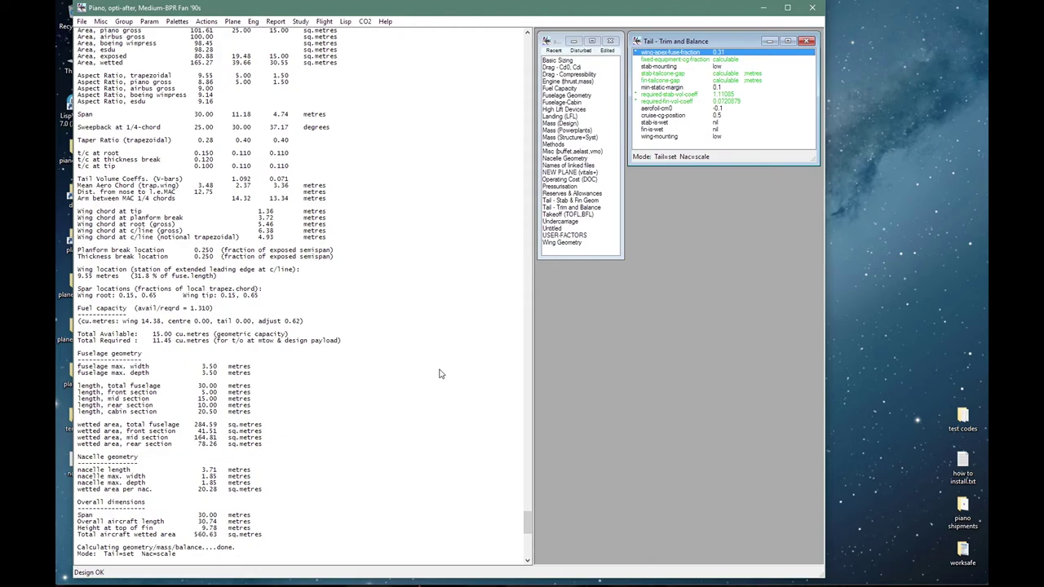
# Set the operating empty weight to 27500 kg and freeze it.
pyautogui.click(232, 21)
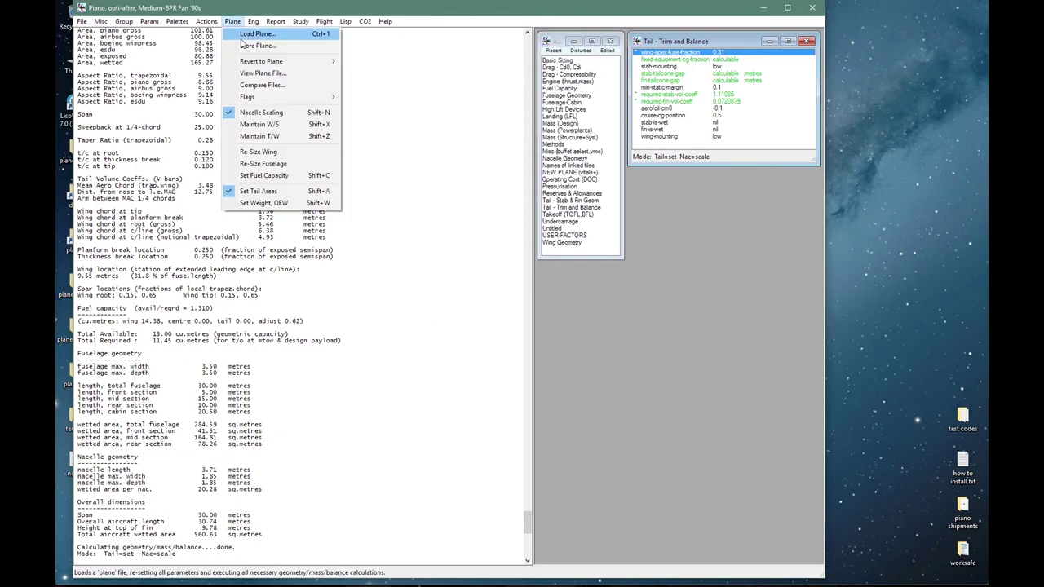
pyautogui.click(255, 204)
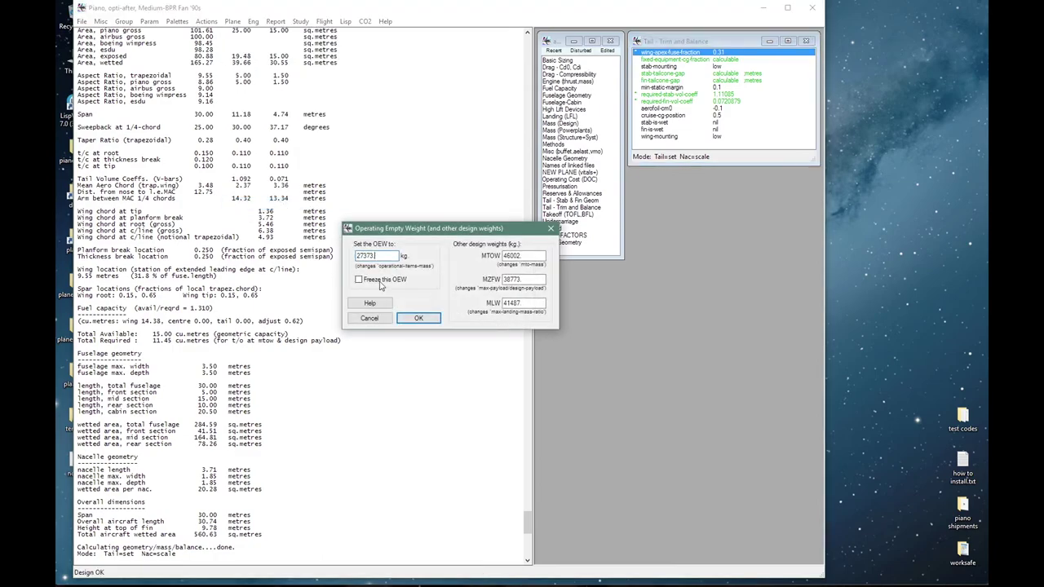
pyautogui.moveTo(363, 256); pyautogui.dragTo(405, 259)
pyautogui.write('500')
pyautogui.click(397, 279)
# Set MTOW 46100, MZFW 38700 and MLW 41500 kg and apply the weights.
pyautogui.click(511, 255)
pyautogui.doubleClick(538, 255)
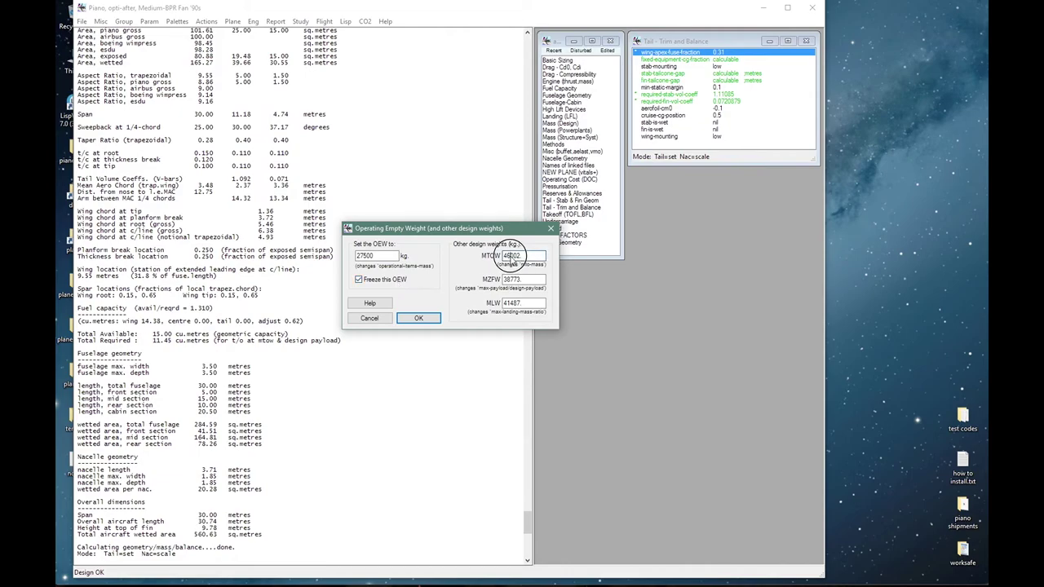
pyautogui.write('100')
pyautogui.moveTo(509, 280); pyautogui.dragTo(533, 279)
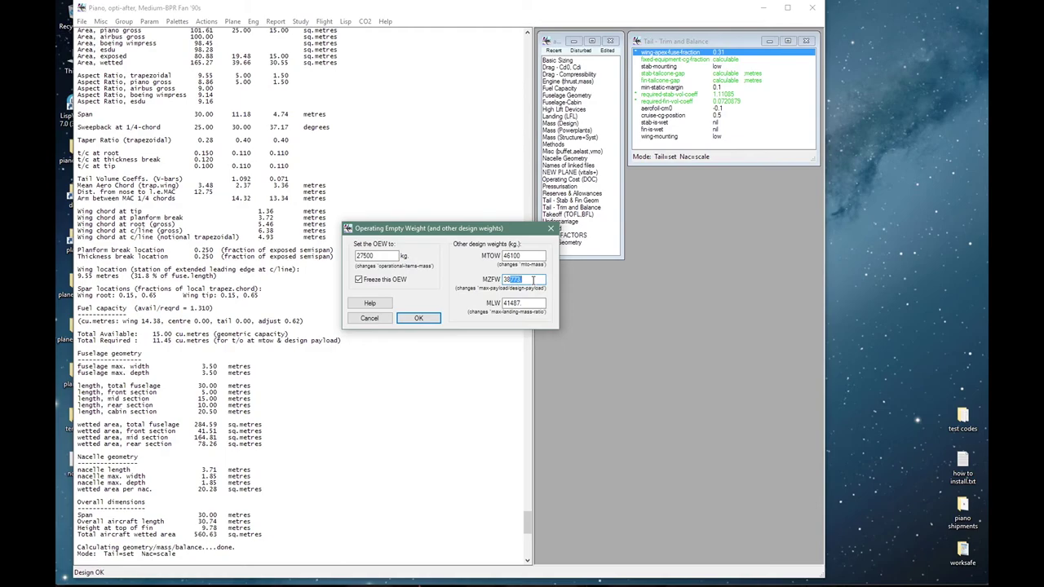
pyautogui.write('700')
pyautogui.moveTo(511, 304); pyautogui.dragTo(540, 303)
pyautogui.write('500')
pyautogui.click(418, 318)
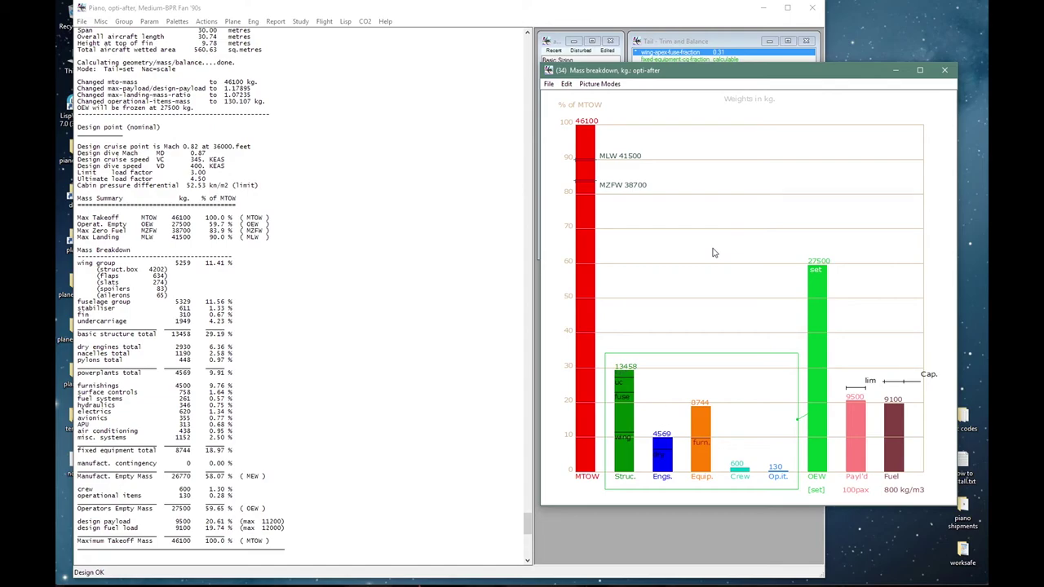
pyautogui.press('Escape')
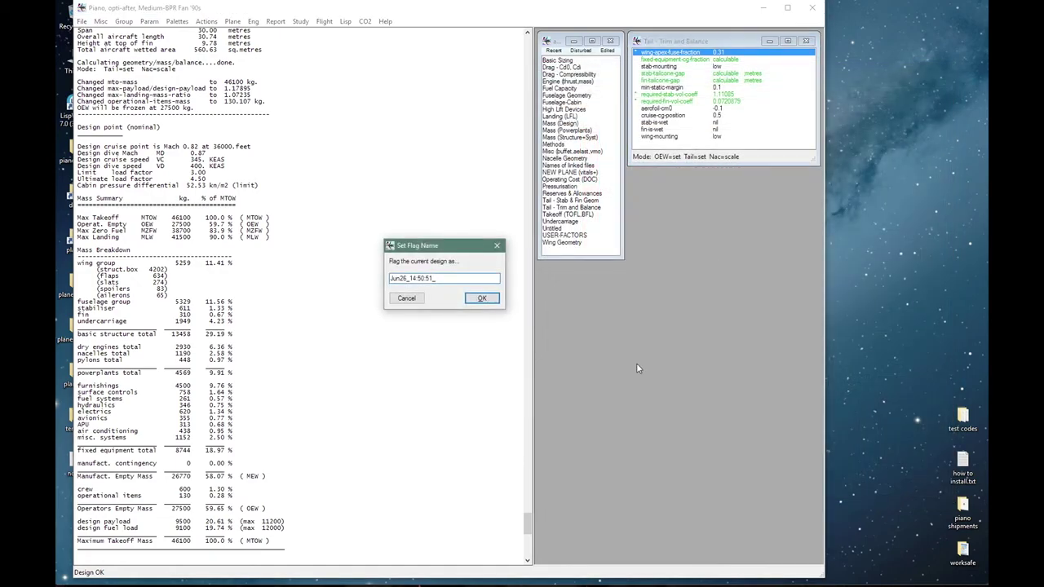
# Flag the design as Jun26_14:50:51_100b, then load the Avro RJ-115 and show its Fuselage Geometry.
pyautogui.write('100b')
pyautogui.press('Return')
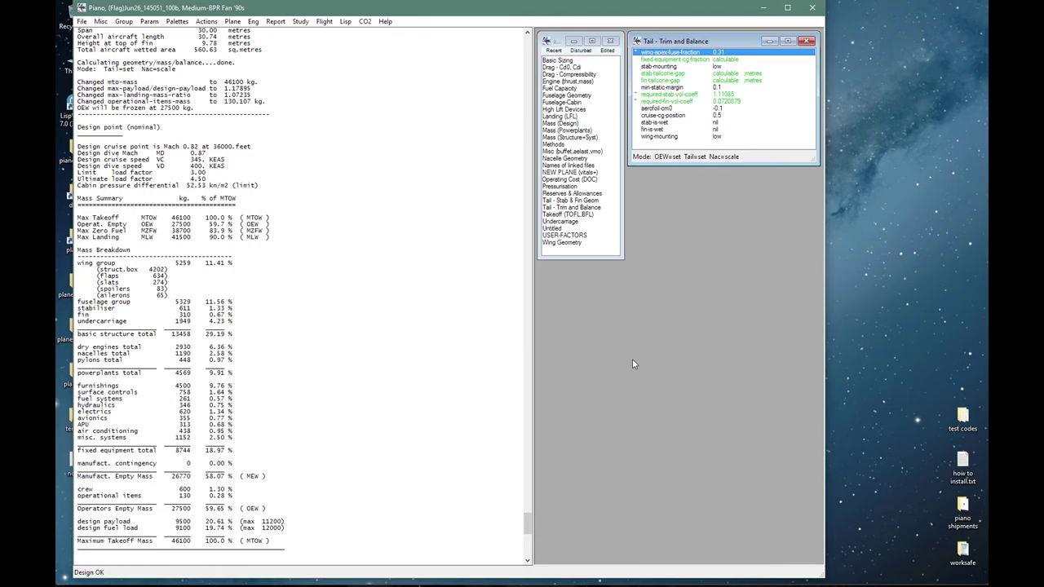
pyautogui.hotkey('ctrl', 'o')
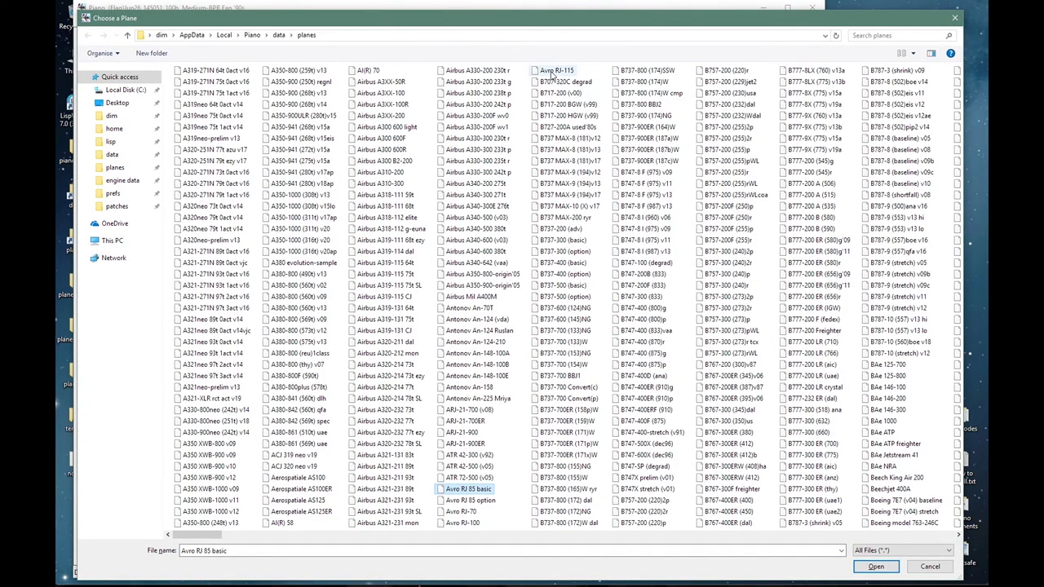
pyautogui.doubleClick(553, 72)
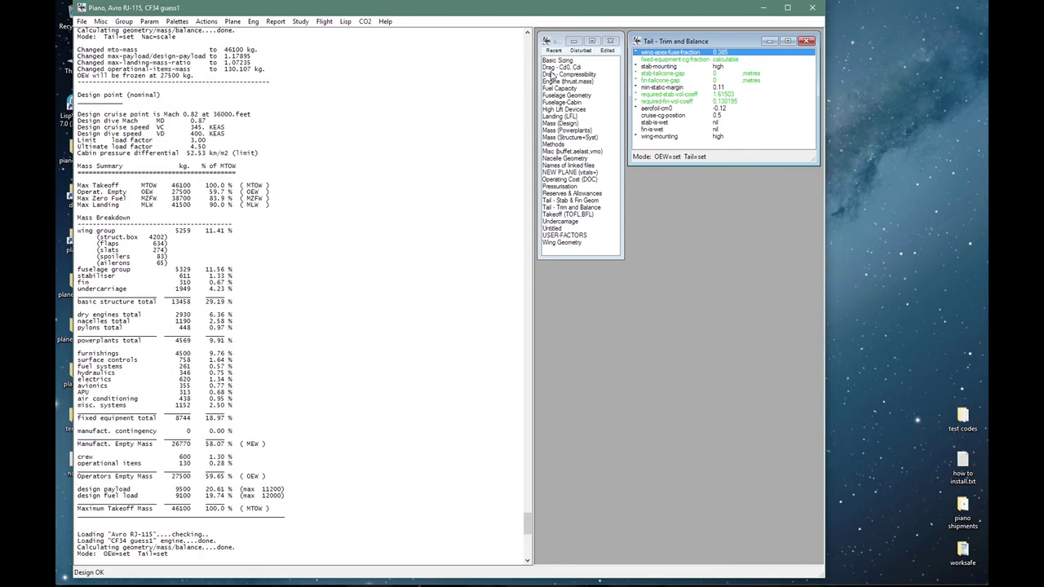
pyautogui.hotkey('alt', 'F4')
pyautogui.click(564, 96)
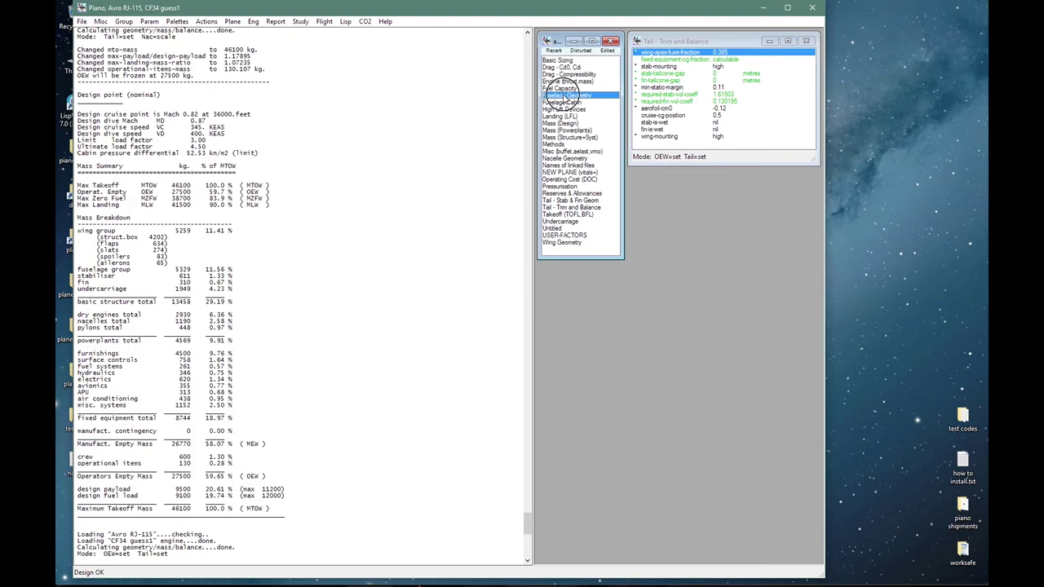
pyautogui.click(207, 21)
# Copy the RJ-115 fuselage geometry, revert to the 100b flag, and apply the copied values.
pyautogui.click(236, 148)
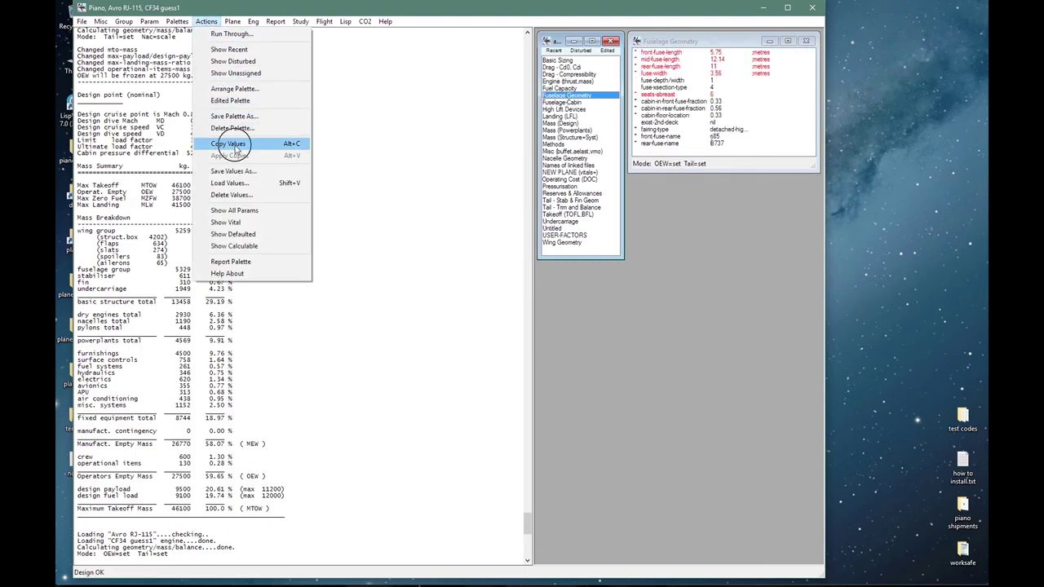
pyautogui.click(233, 21)
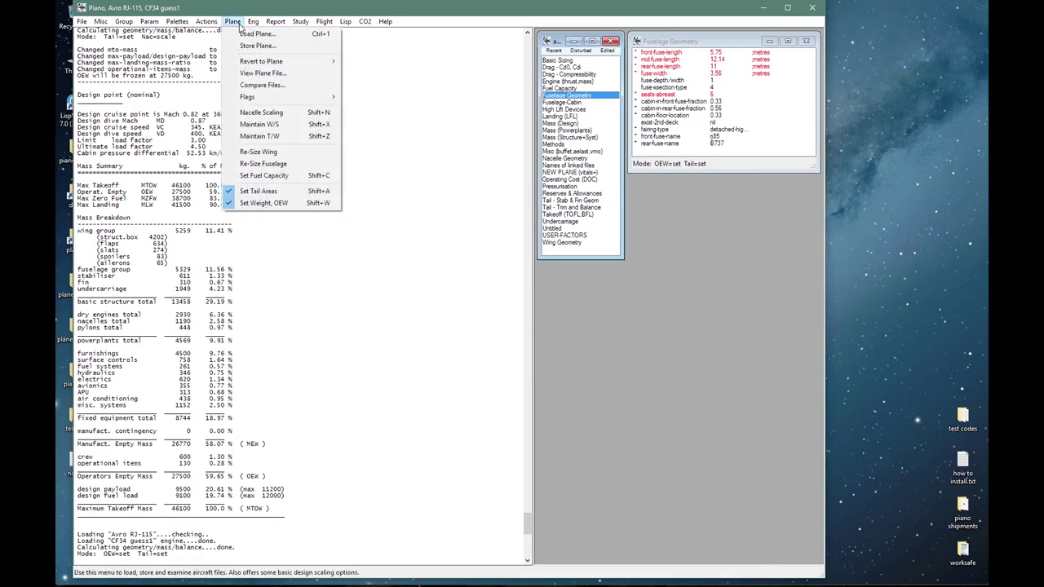
pyautogui.moveTo(246, 98)
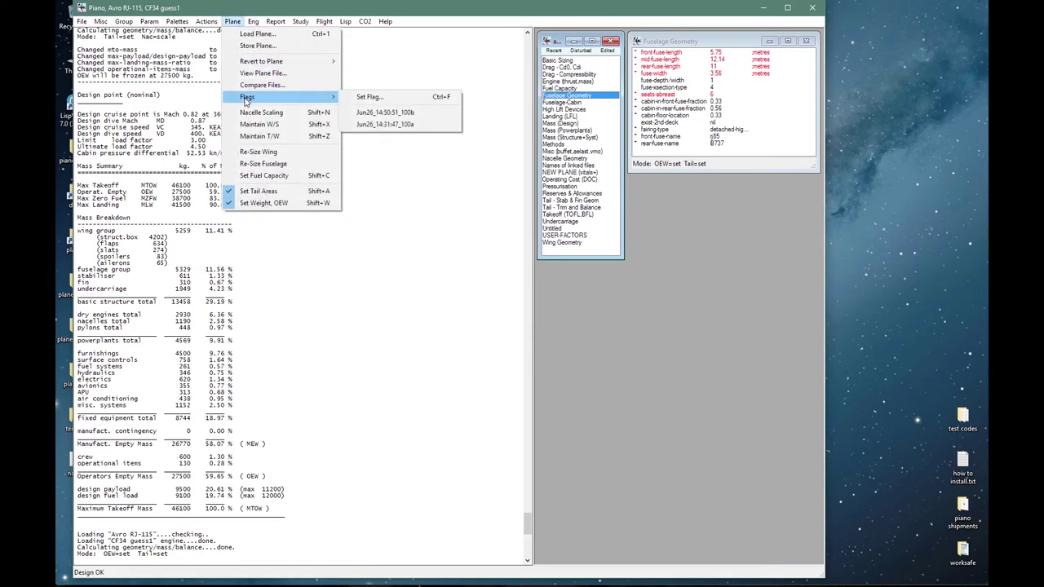
pyautogui.click(390, 114)
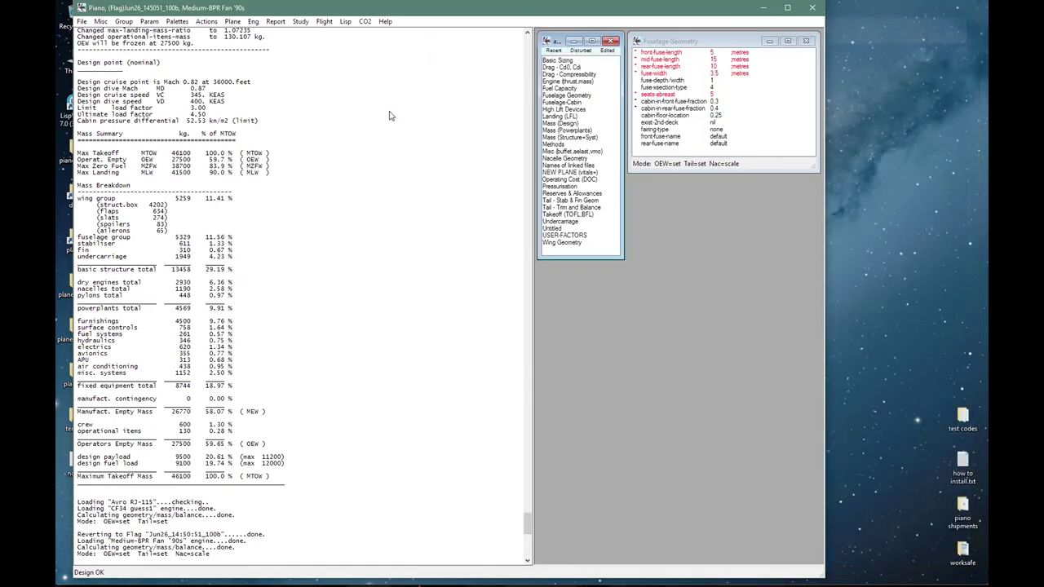
pyautogui.click(206, 21)
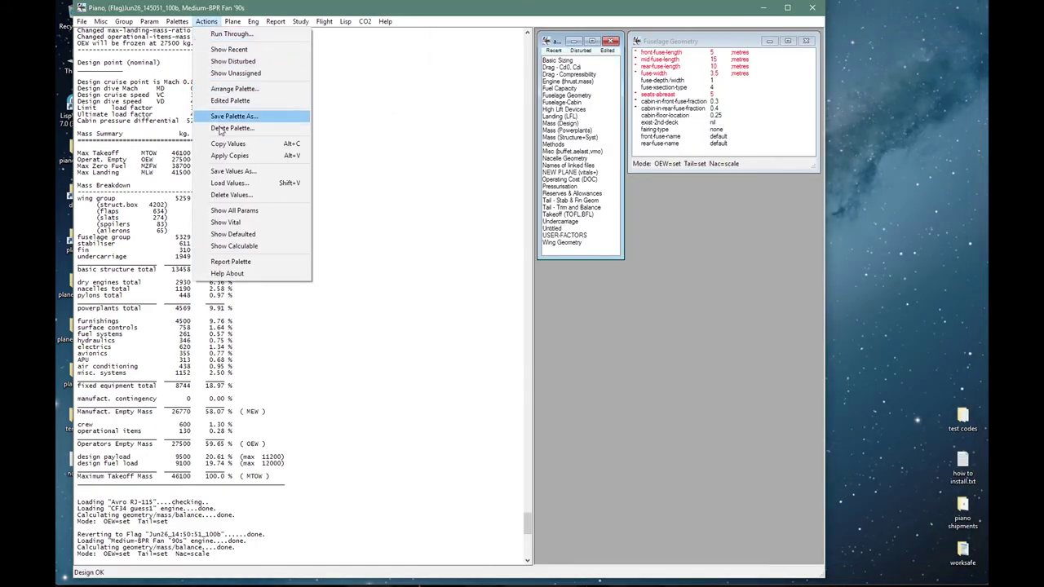
pyautogui.click(229, 157)
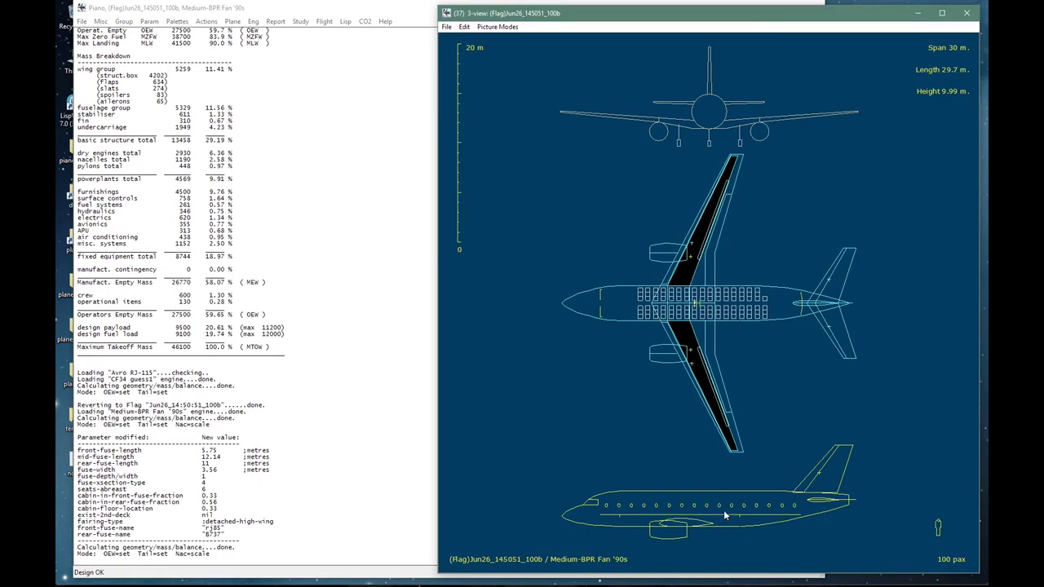
pyautogui.click(889, 405)
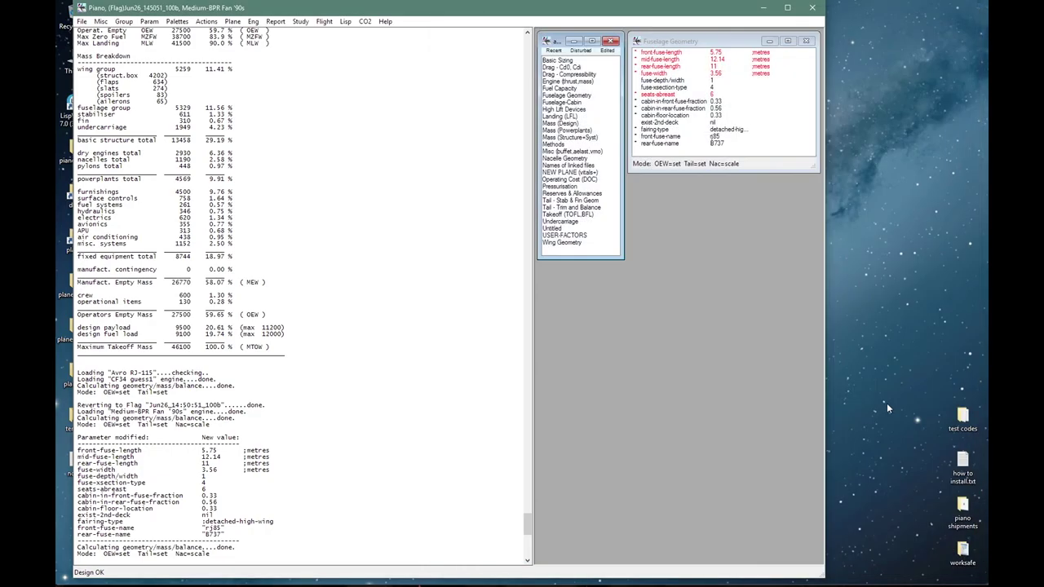
pyautogui.click(204, 21)
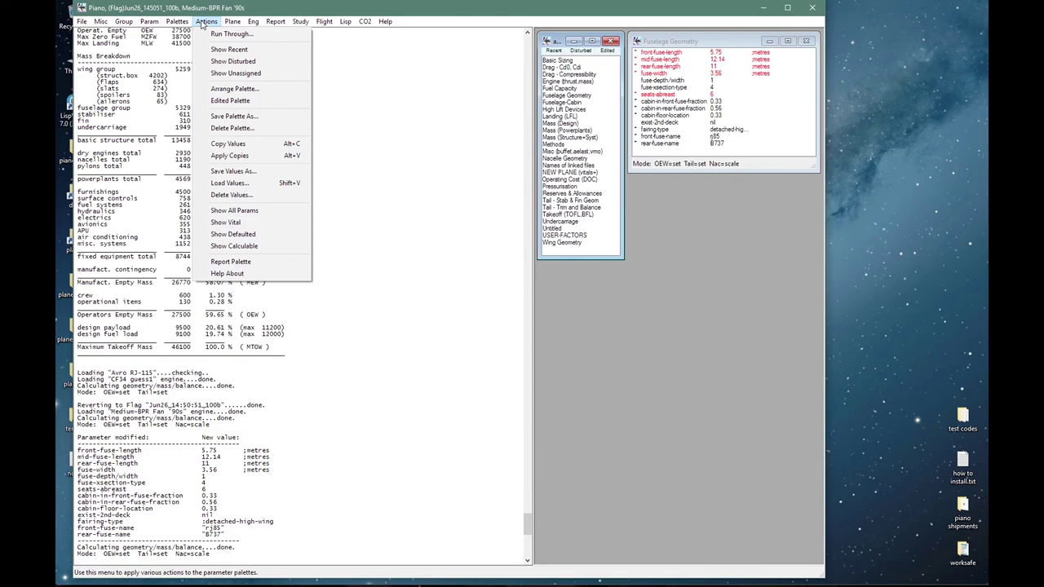
# Load the 'Fuselage, 100-seater sample' value set and check it in the 3-view drawing.
pyautogui.click(224, 183)
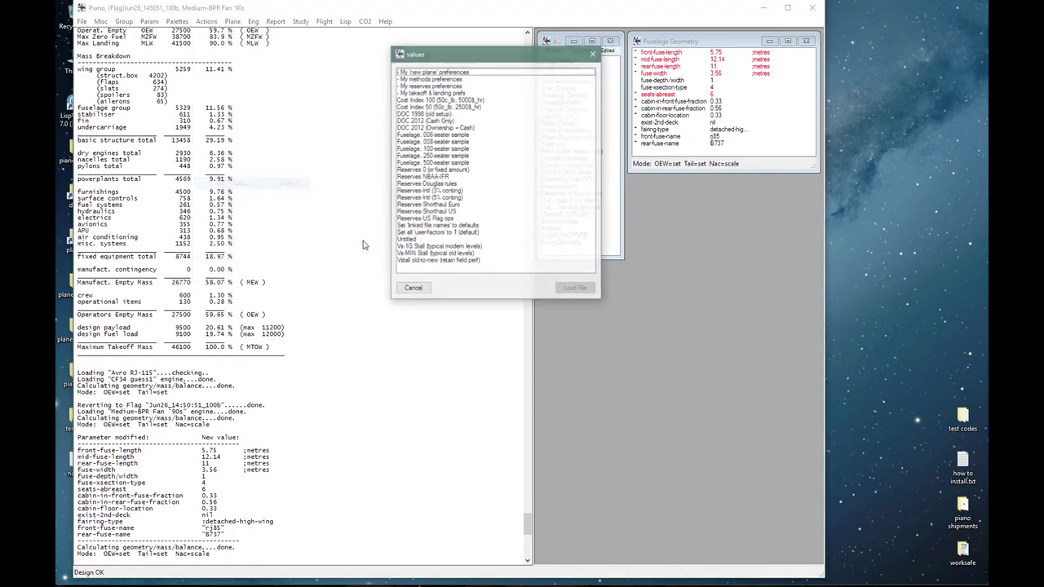
pyautogui.doubleClick(424, 149)
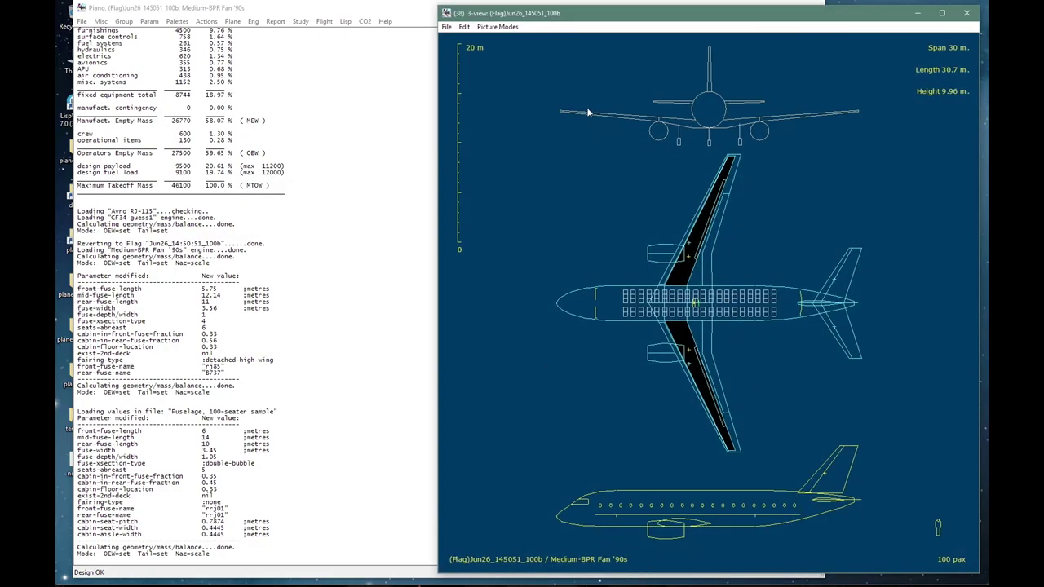
pyautogui.click(525, 185)
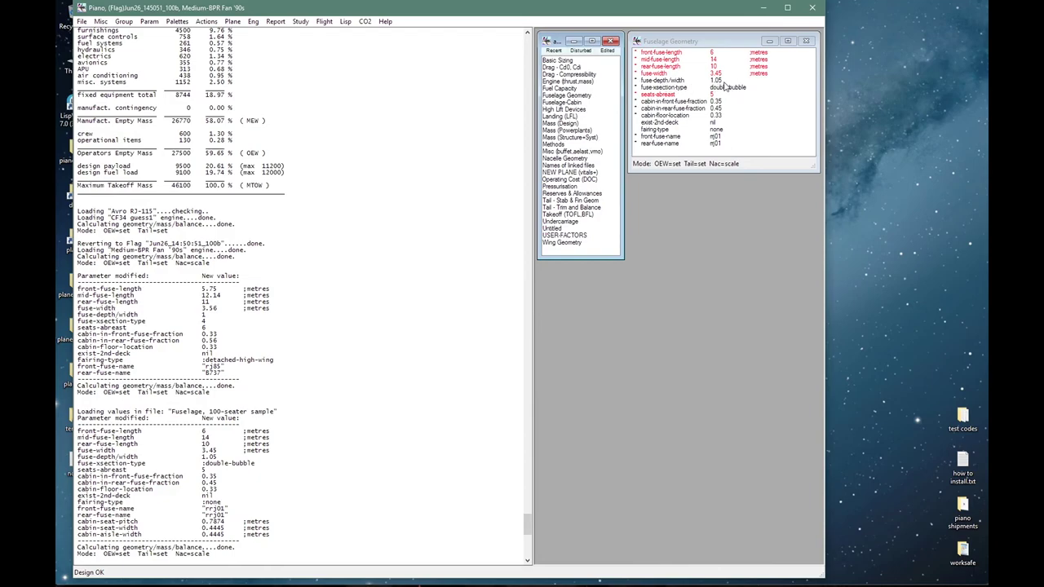
pyautogui.click(747, 118)
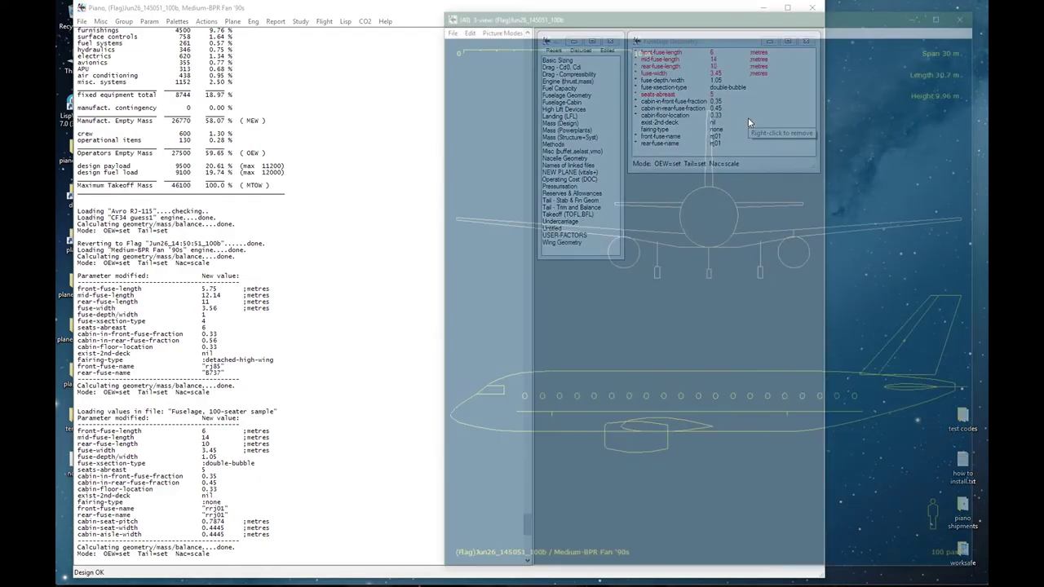
pyautogui.press('Escape')
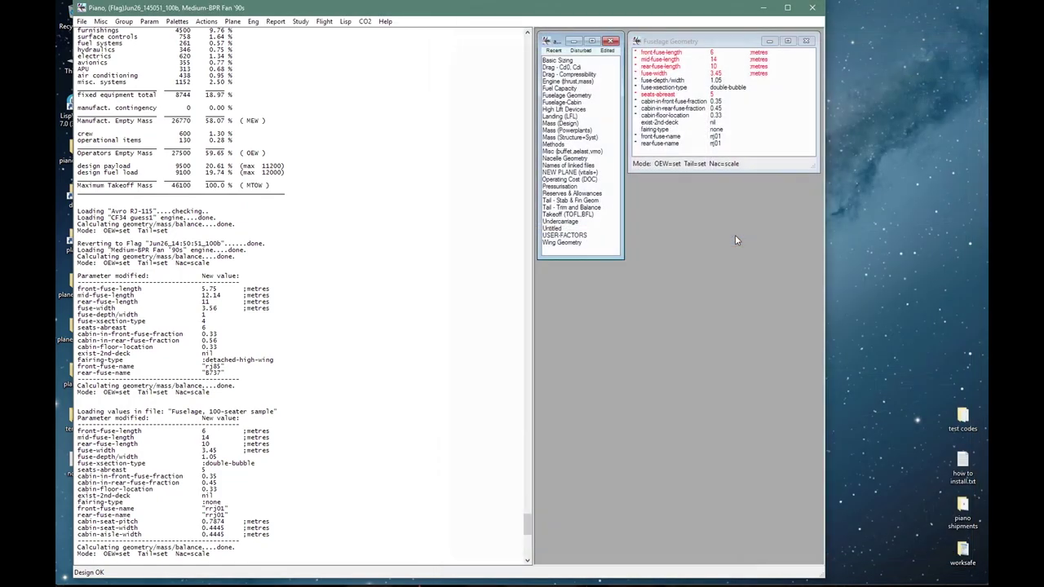
# Swap values to imperial units and choose the Boeing Wimpress wing area definition for re-sizing.
pyautogui.click(100, 22)
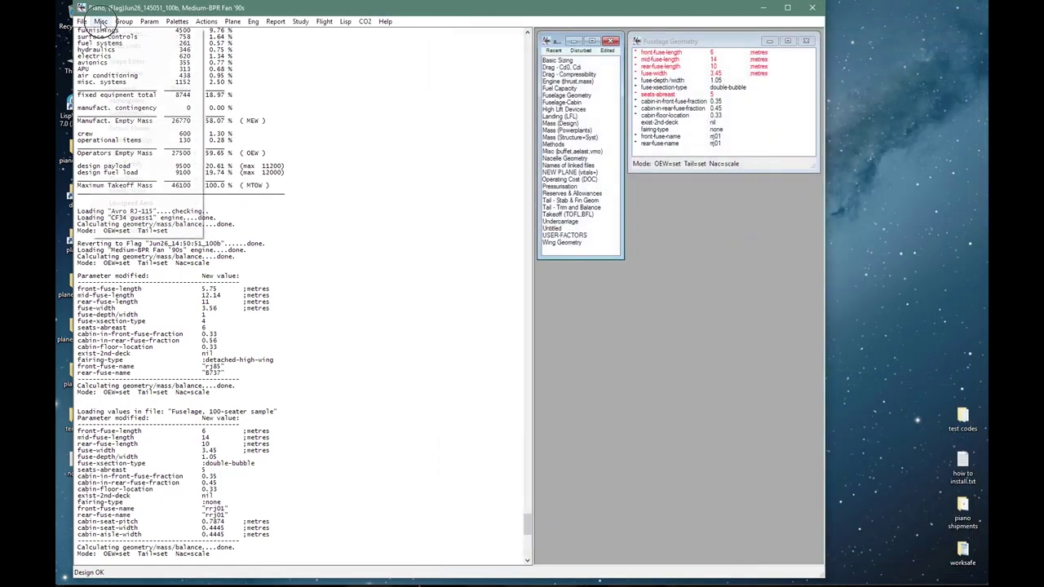
pyautogui.click(106, 46)
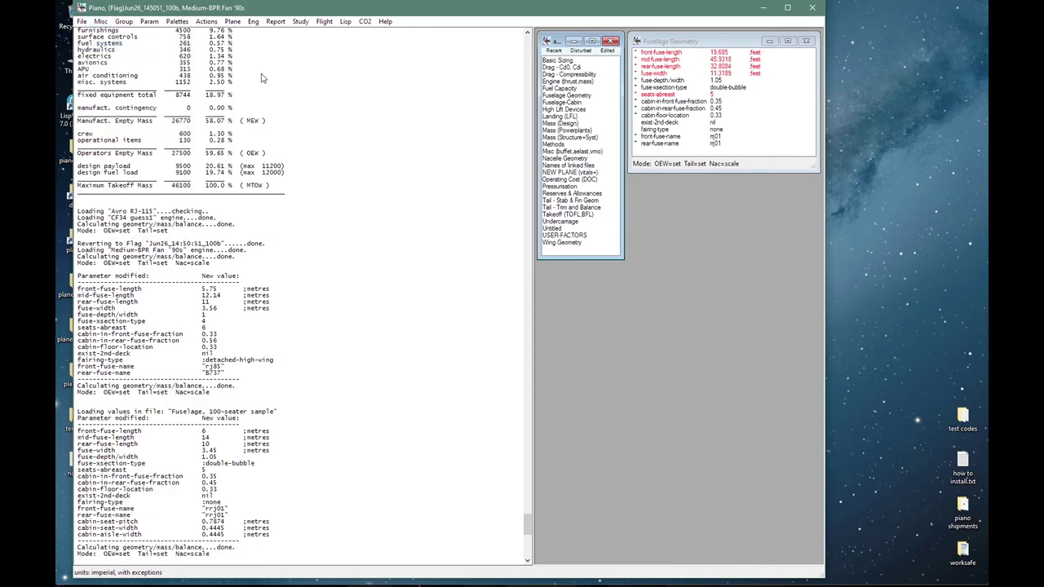
pyautogui.click(233, 22)
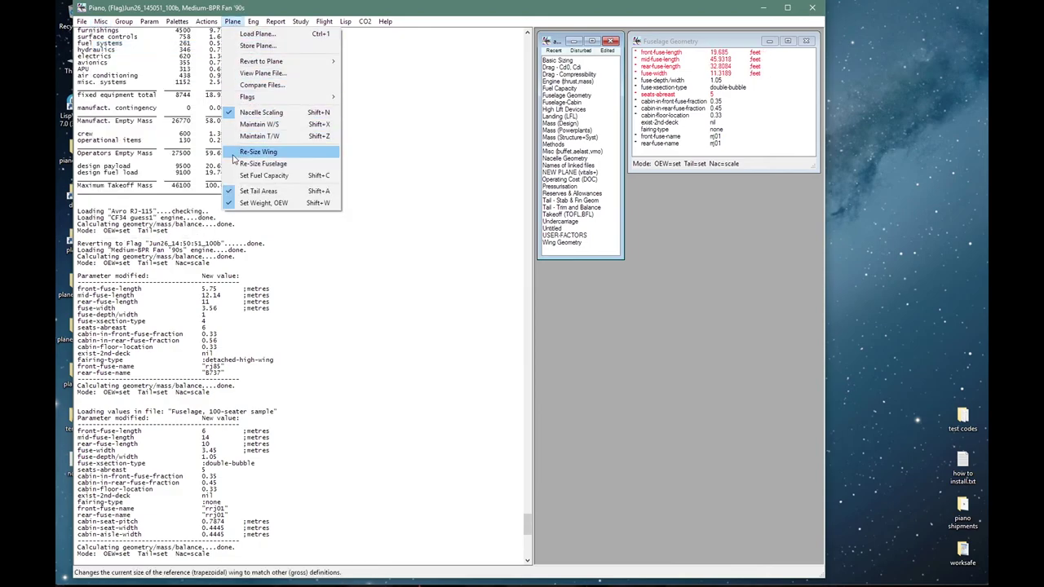
pyautogui.click(237, 152)
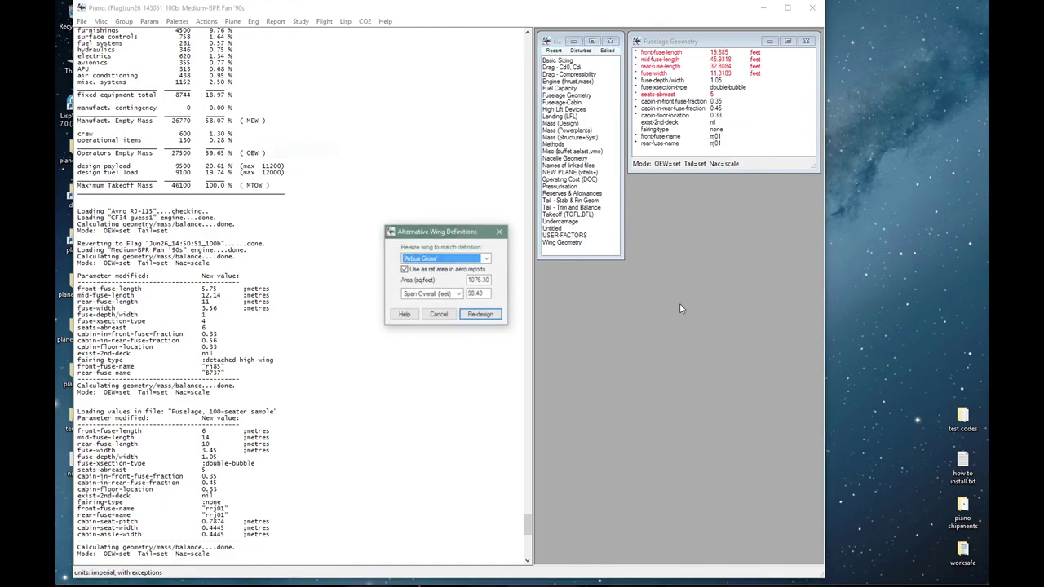
pyautogui.click(479, 259)
pyautogui.click(455, 294)
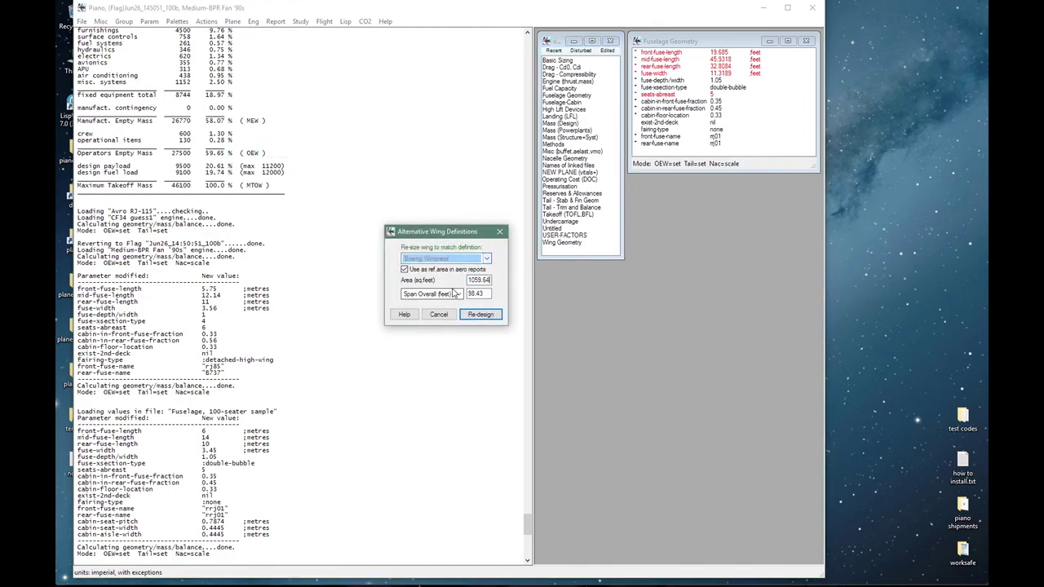
# Re-design the wing to 1000 sq.ft area and 100 ft span.
pyautogui.doubleClick(478, 280)
pyautogui.write('1000')
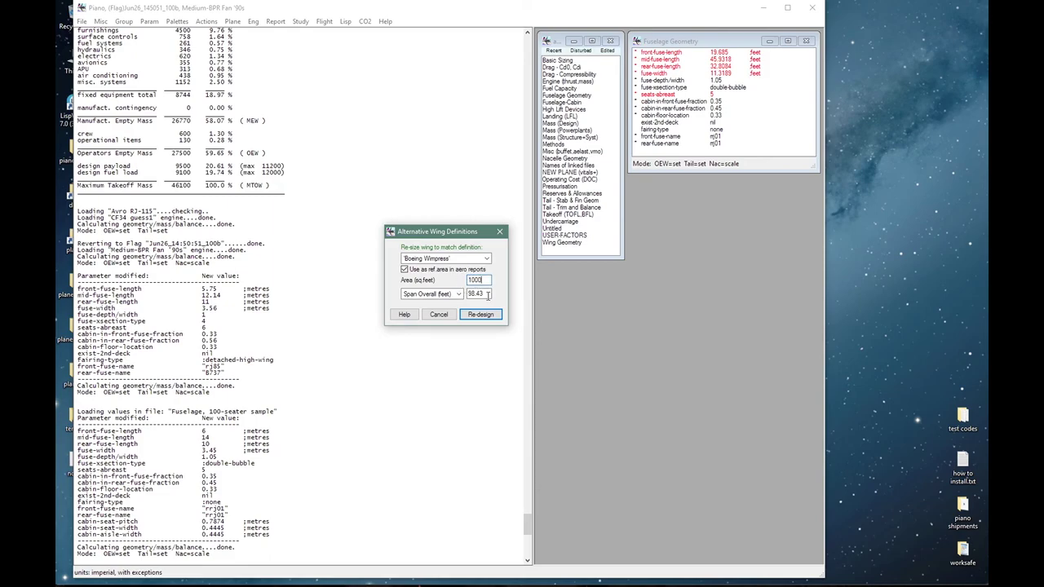
pyautogui.press('Tab')
pyautogui.press('Tab')
pyautogui.write('100')
pyautogui.click(482, 314)
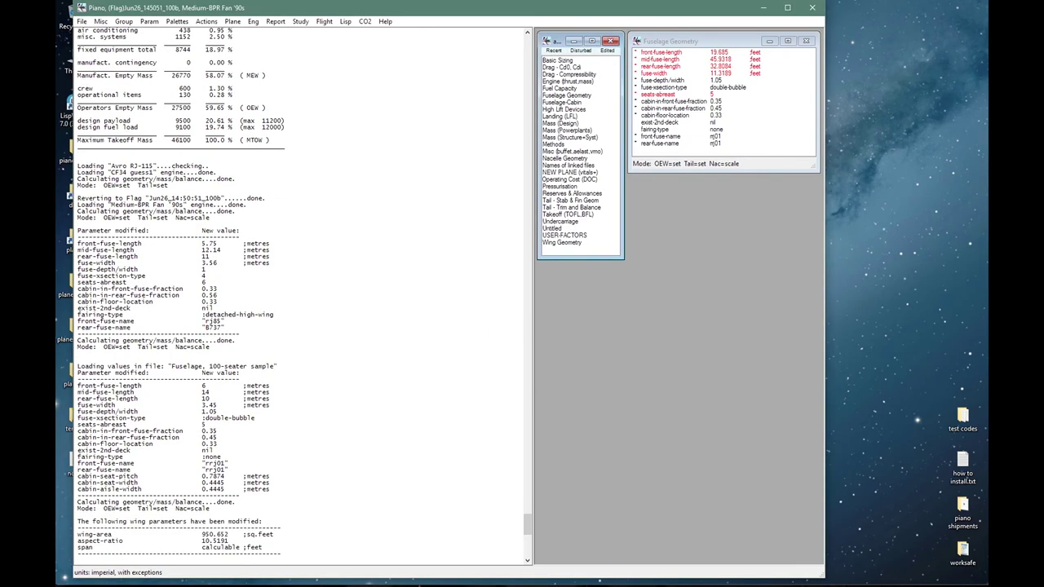
pyautogui.click(232, 21)
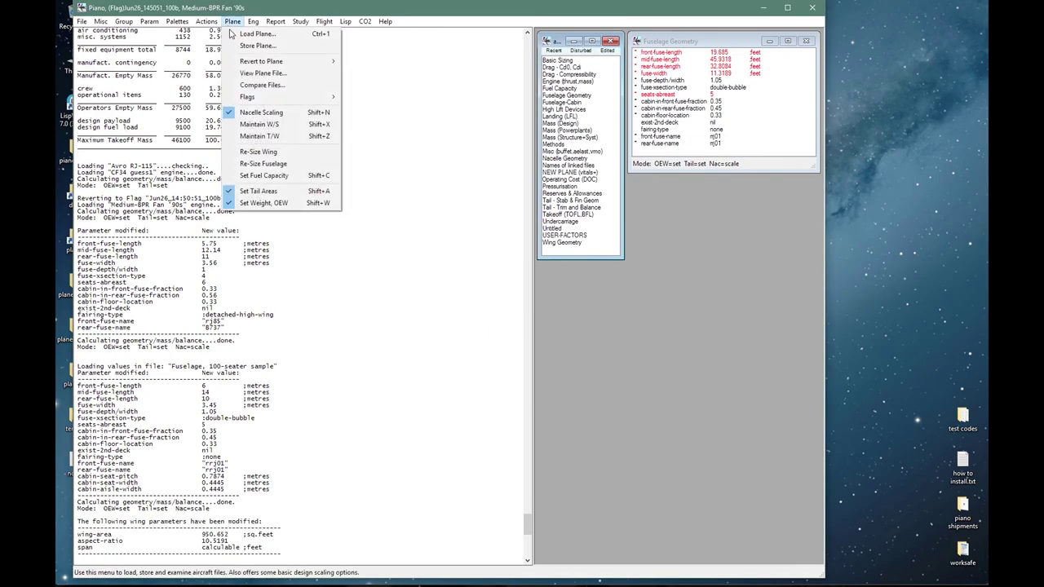
# Set the total fuel capacity to 3500 US gal.
pyautogui.click(264, 175)
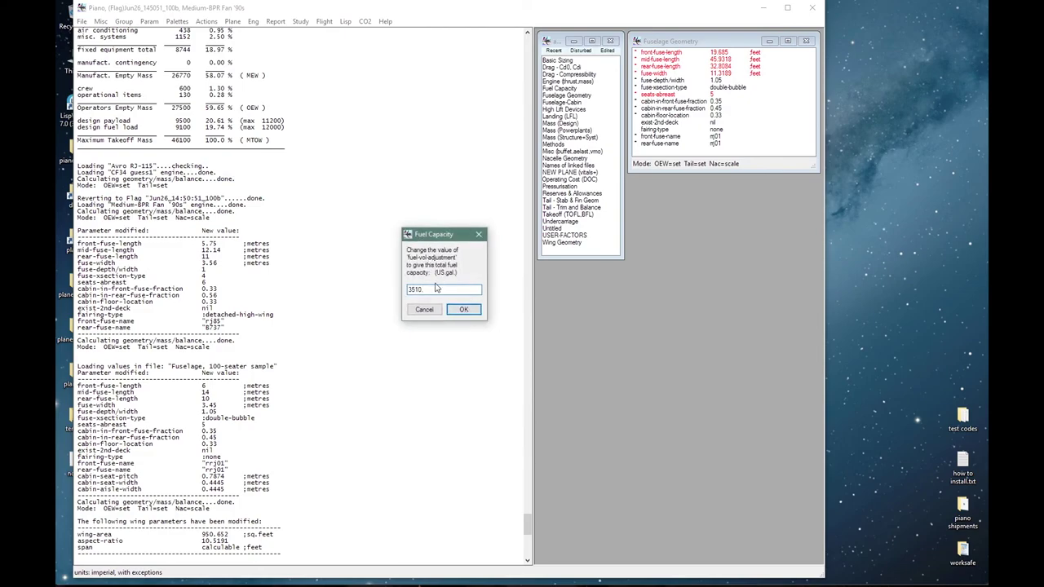
pyautogui.moveTo(414, 290); pyautogui.dragTo(438, 290)
pyautogui.write('00')
pyautogui.press('Return')
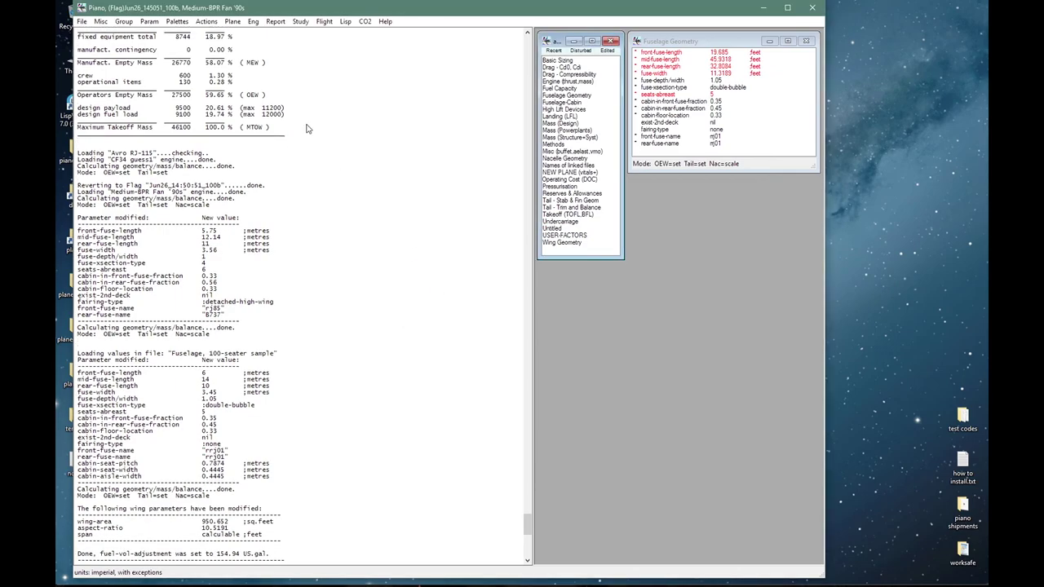
# Re-design the tails to 270 sq.ft stabiliser and 160 sq.ft fin area.
pyautogui.click(228, 23)
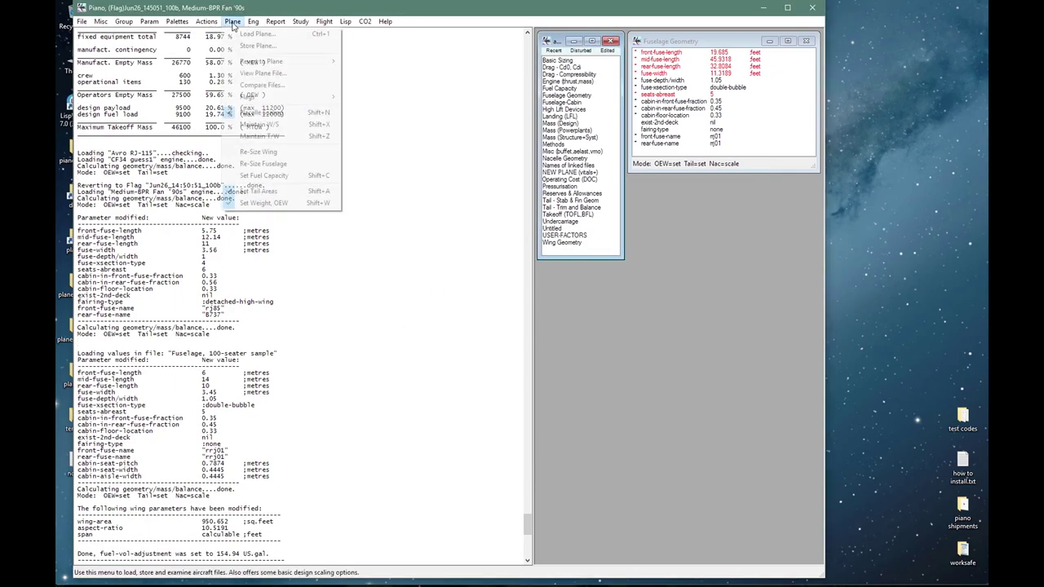
pyautogui.click(261, 191)
pyautogui.moveTo(450, 264); pyautogui.dragTo(501, 266)
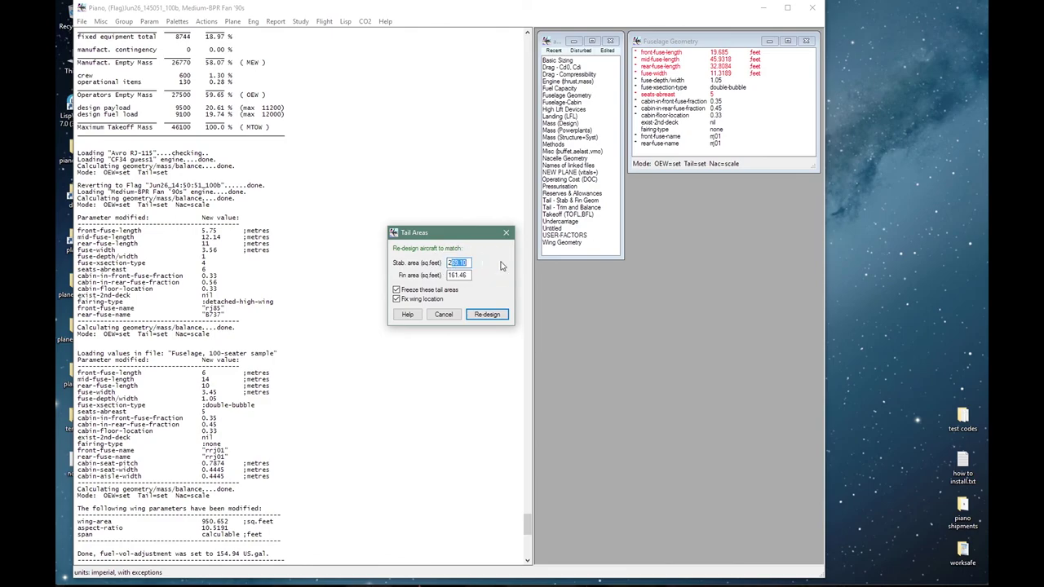
pyautogui.write('70')
pyautogui.click(461, 276)
pyautogui.press('Return')
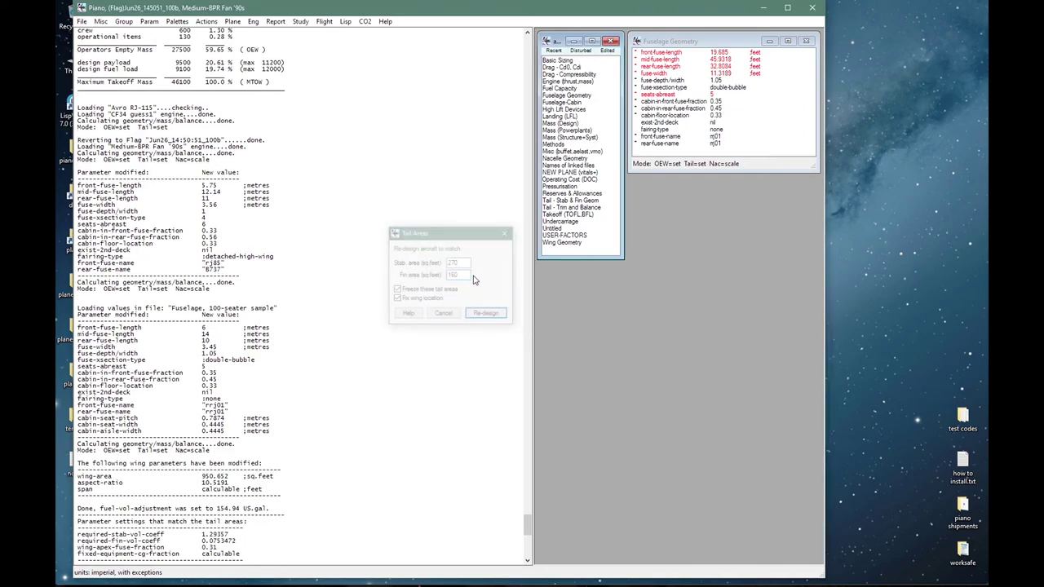
pyautogui.click(232, 21)
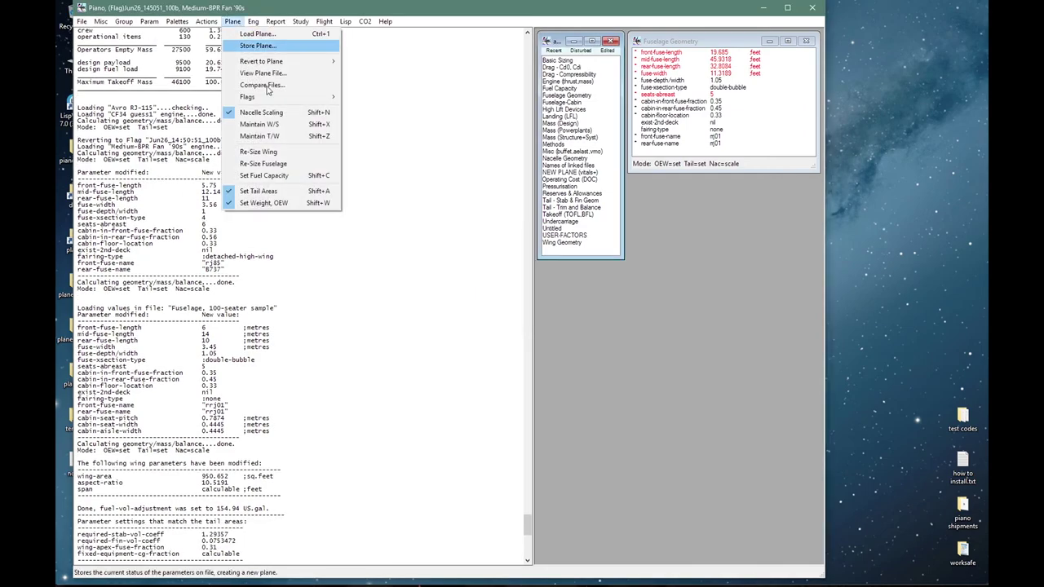
pyautogui.click(282, 203)
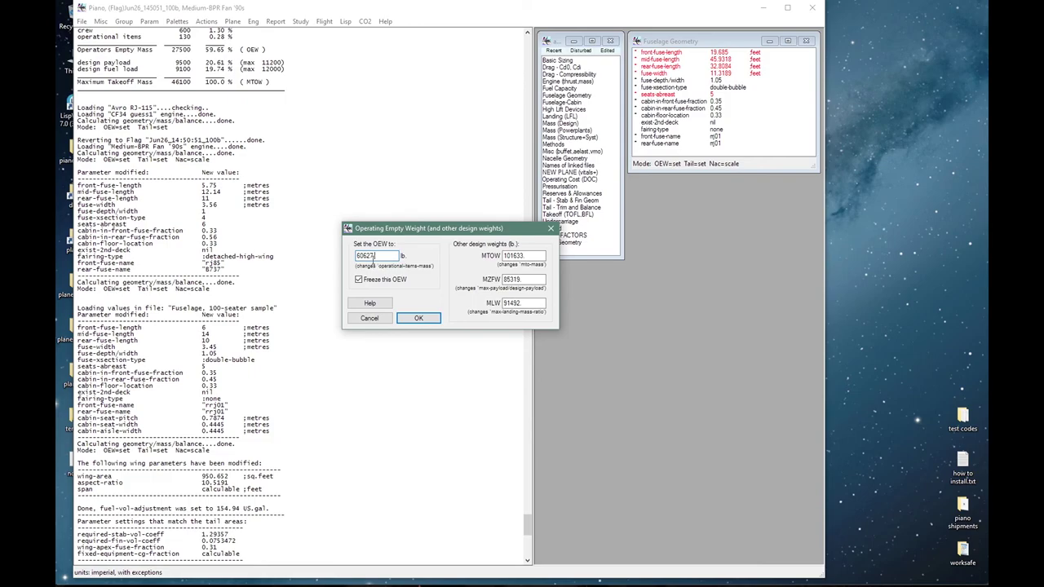
# Apply OEW 60600 lb, MTOW 101600 lb, MZFW 85300 lb and MLW 91000 lb.
pyautogui.moveTo(365, 256); pyautogui.dragTo(378, 258)
pyautogui.write('00')
pyautogui.moveTo(515, 256); pyautogui.dragTo(554, 255)
pyautogui.write('00')
pyautogui.moveTo(512, 280); pyautogui.dragTo(549, 283)
pyautogui.write('00')
pyautogui.moveTo(511, 305); pyautogui.dragTo(550, 305)
pyautogui.write('000')
pyautogui.click(428, 319)
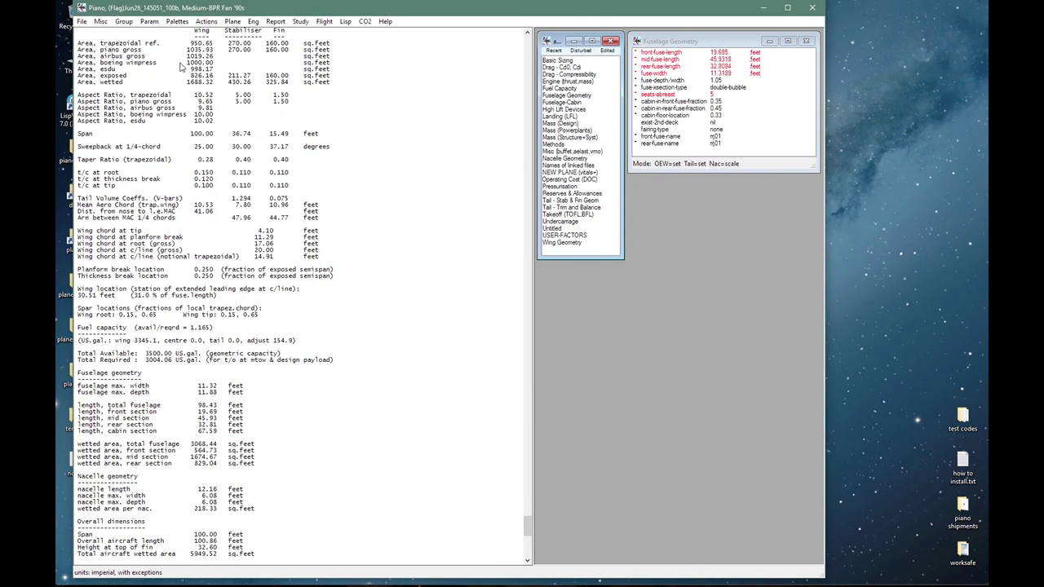
pyautogui.moveTo(180, 63); pyautogui.dragTo(225, 63)
# Highlight the 100 ft span, 3500 US gal fuel and 1760 n.mile trip in the report.
pyautogui.click(184, 138)
pyautogui.moveTo(184, 139); pyautogui.dragTo(218, 134)
pyautogui.moveTo(143, 354); pyautogui.dragTo(174, 356)
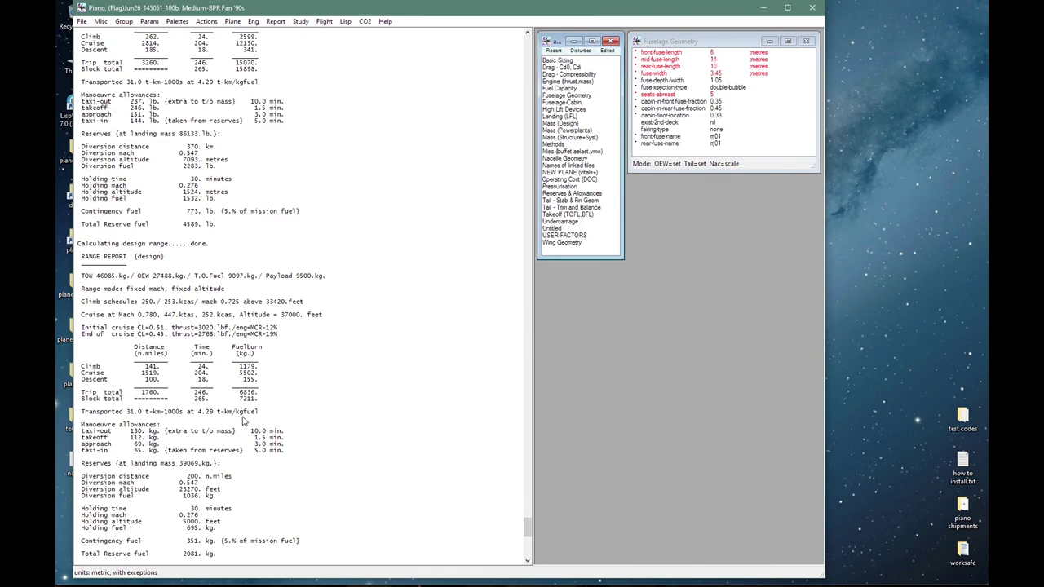
pyautogui.moveTo(133, 395); pyautogui.dragTo(185, 396)
pyautogui.click(323, 408)
# Keep mass in pounds and plot payload-range: 24700 lb to 1284 n.miles.
pyautogui.hotkey('ctrl', 'u')
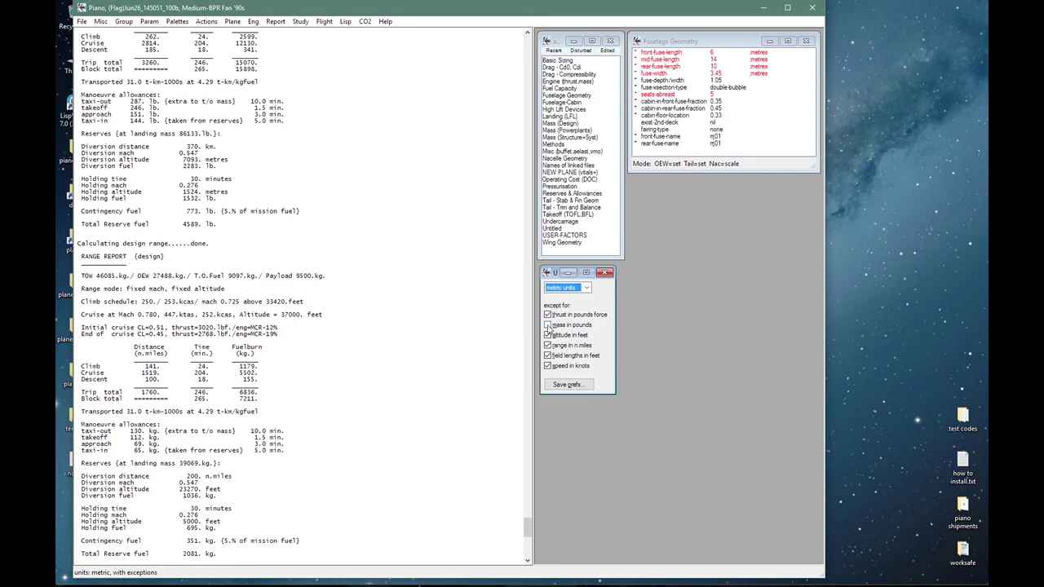
pyautogui.click(547, 325)
pyautogui.hotkey('ctrl', 'p')
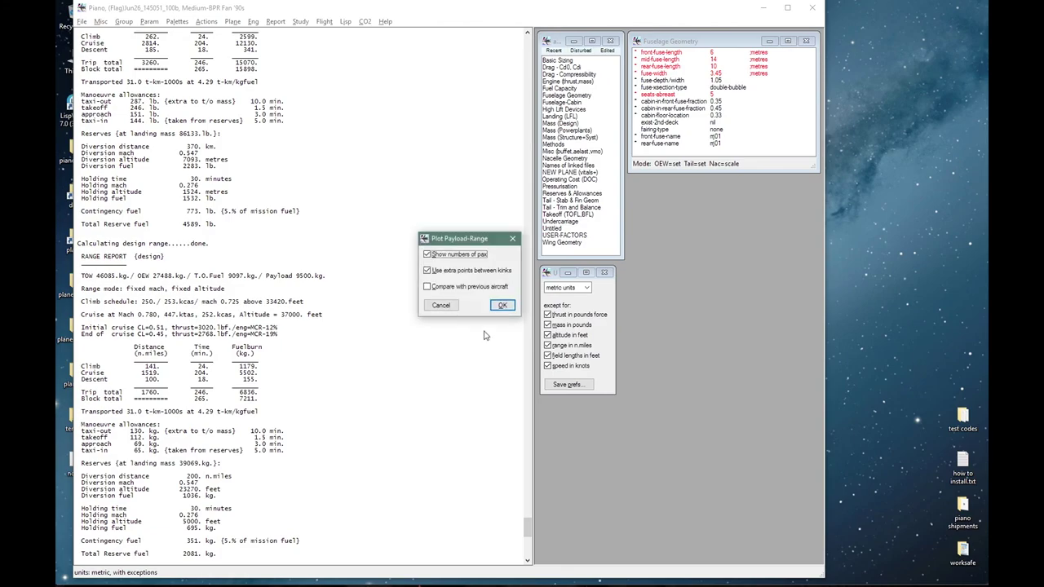
pyautogui.click(499, 307)
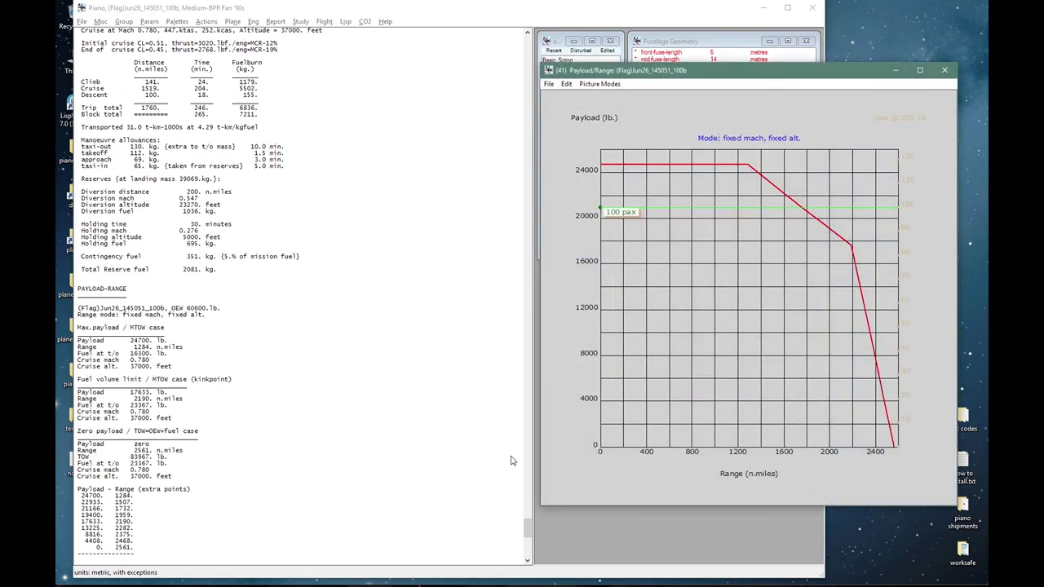
# Flag the design with a name ending in 100c and show its 100-pax 3-view drawing.
pyautogui.click(629, 444)
pyautogui.hotkey('ctrl', 'f')
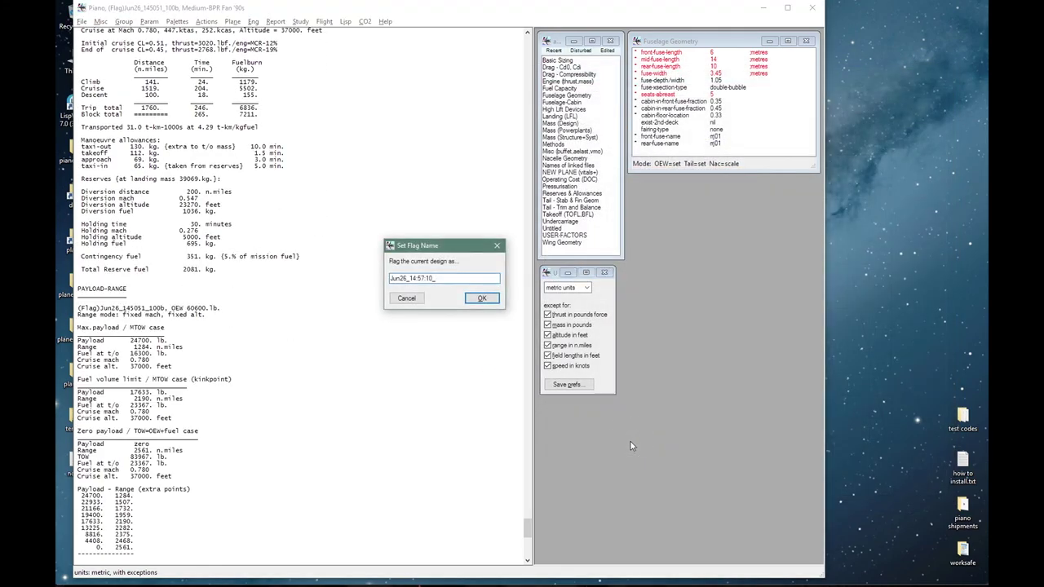
pyautogui.write('100c')
pyautogui.click(481, 299)
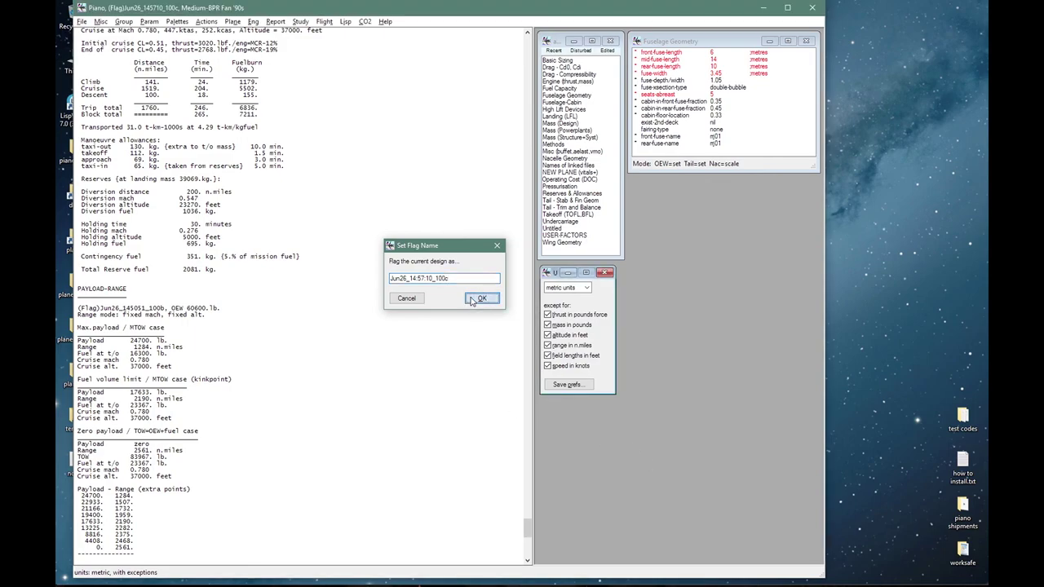
pyautogui.hotkey('ctrl', '3')
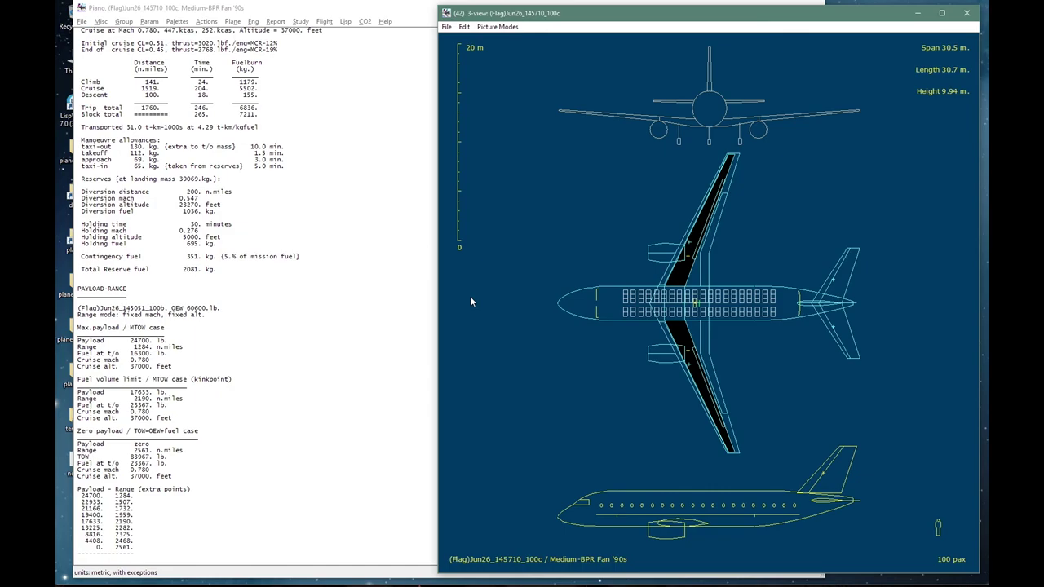